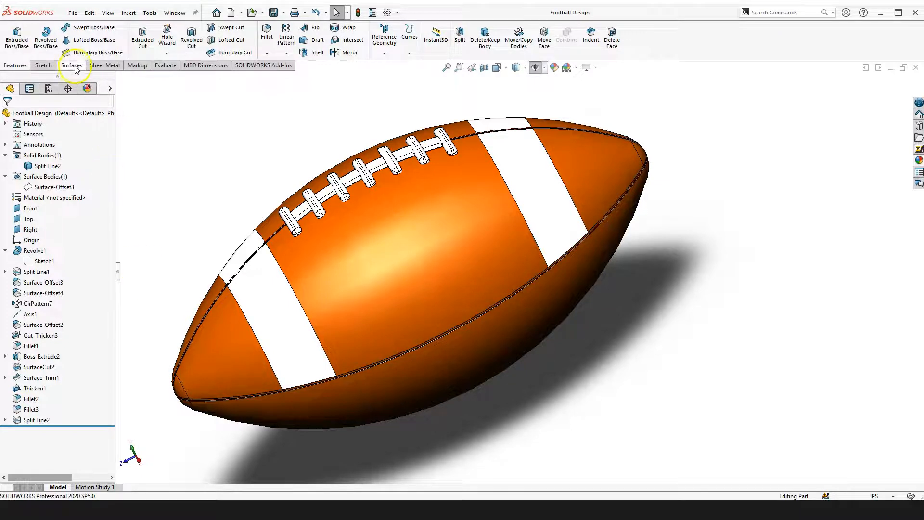
left_click(194, 193)
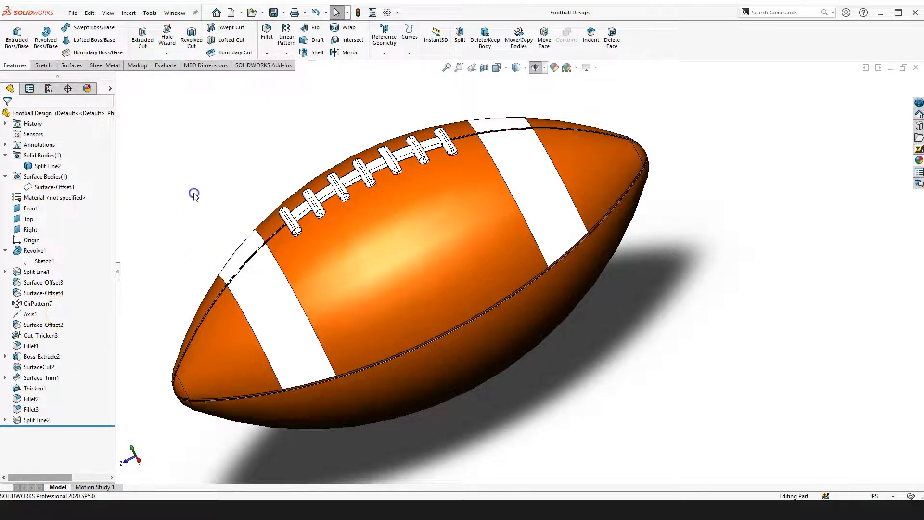
left_click(189, 173)
left_click(205, 190)
left_click(193, 157)
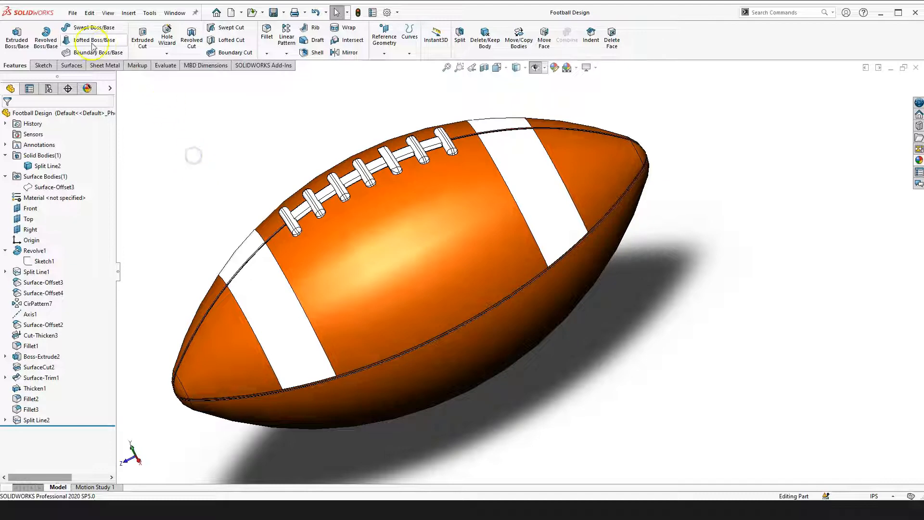
- Create a new part document from the Tutorial part template
left_click(73, 12)
left_click(90, 29)
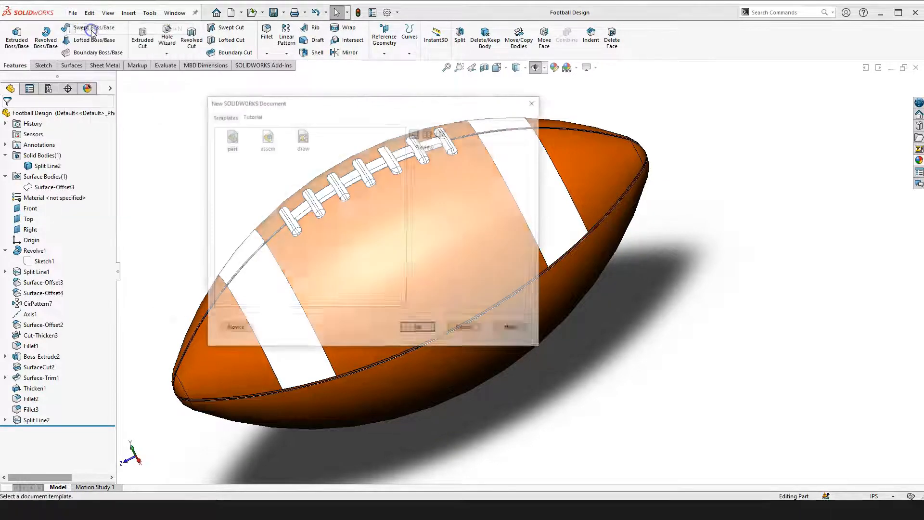
left_click(248, 116)
left_click(230, 137)
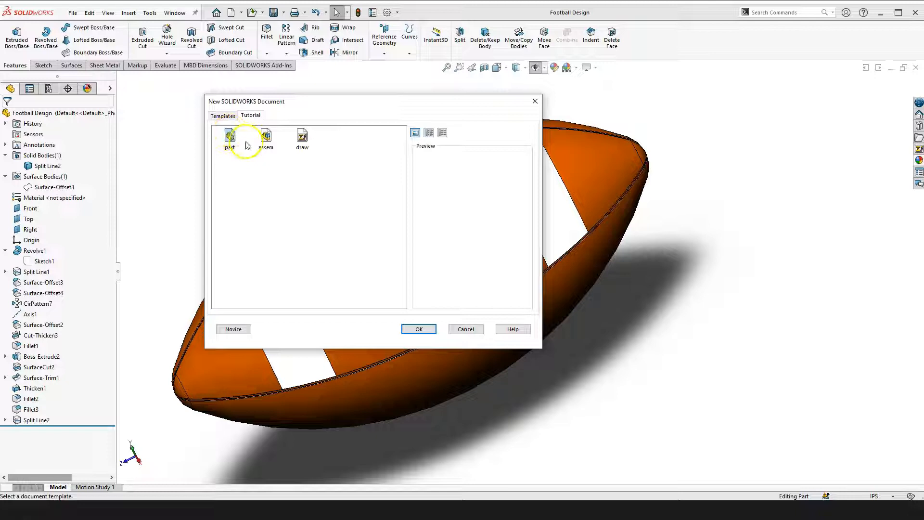
left_click(419, 329)
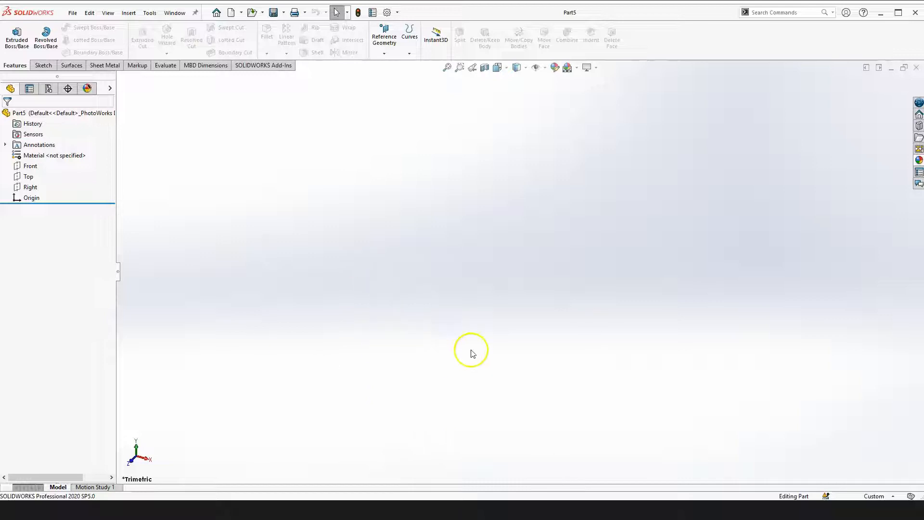
- Set the new part's unit system to IPS (inch, pound, second)
left_click(577, 320)
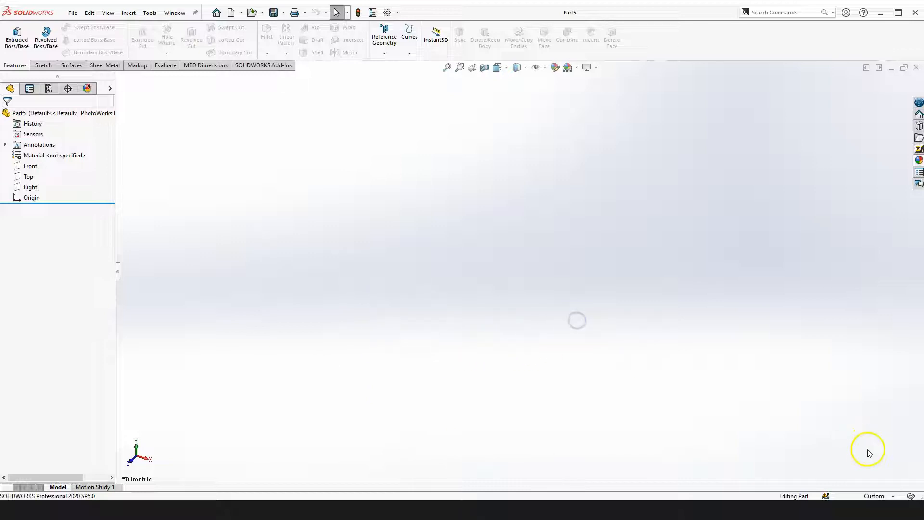
left_click(883, 497)
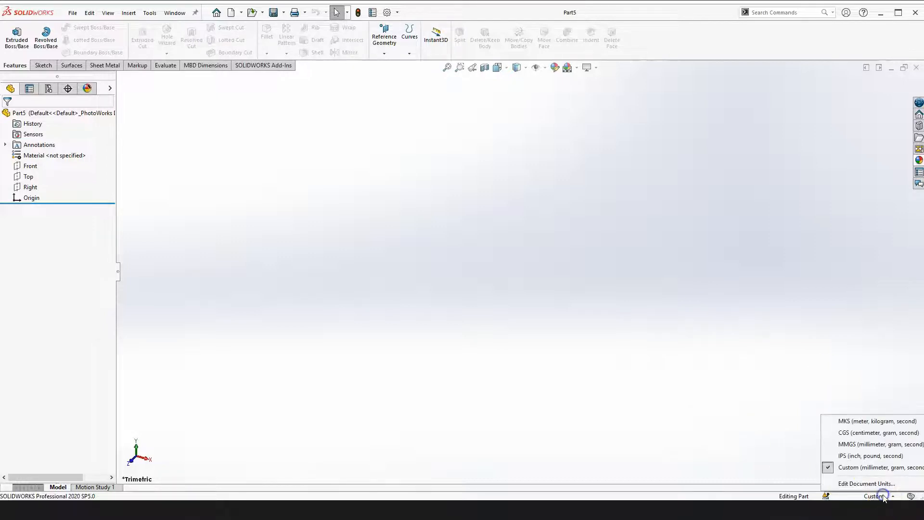
left_click(866, 457)
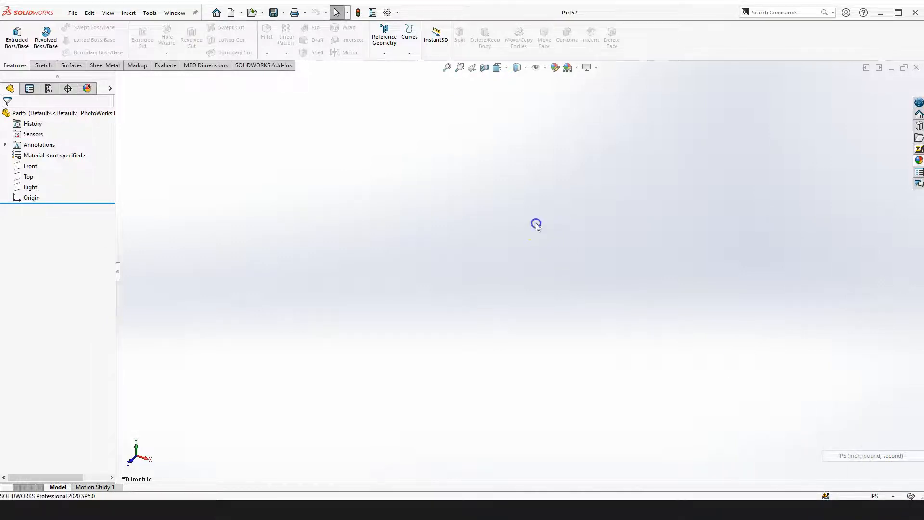
- Turn on the display of the Front, Top and Right reference planes
left_click(545, 69)
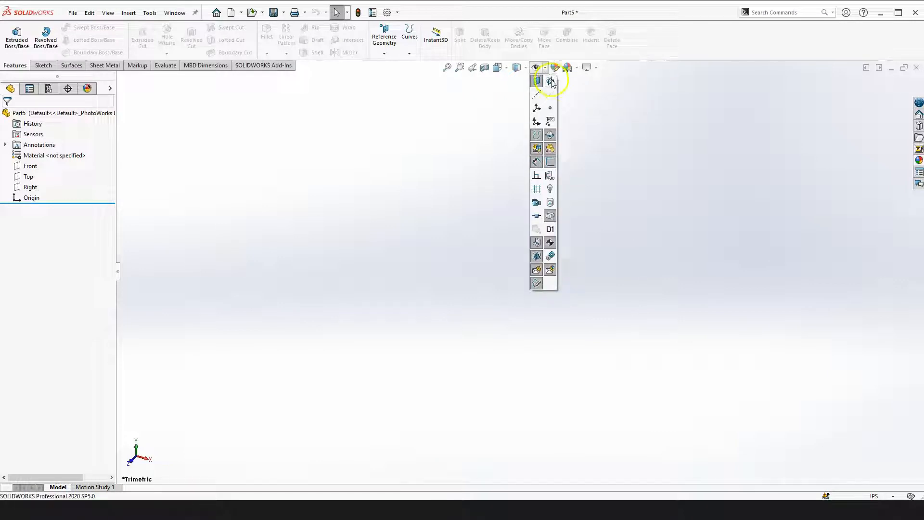
left_click(550, 81)
left_click(268, 191)
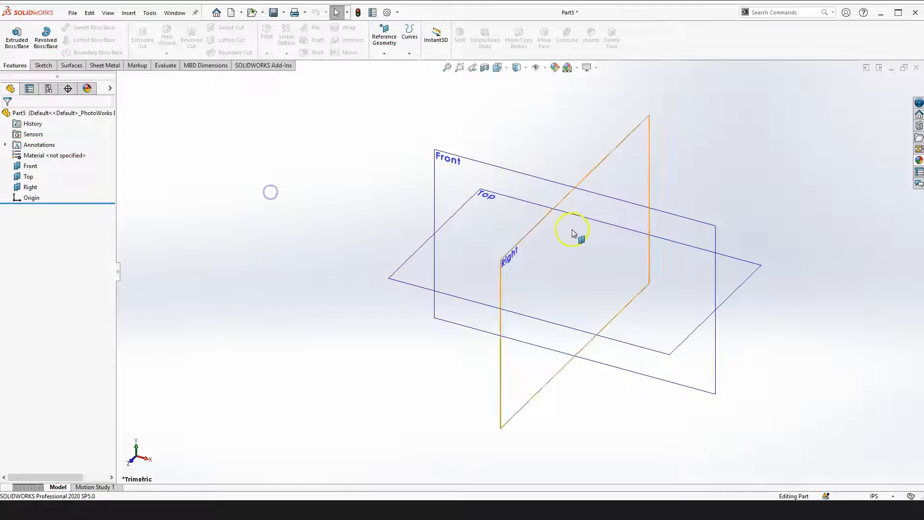
scroll(683, 193, "down", 2)
middle_click(681, 188)
middle_click(681, 188)
left_click(696, 183)
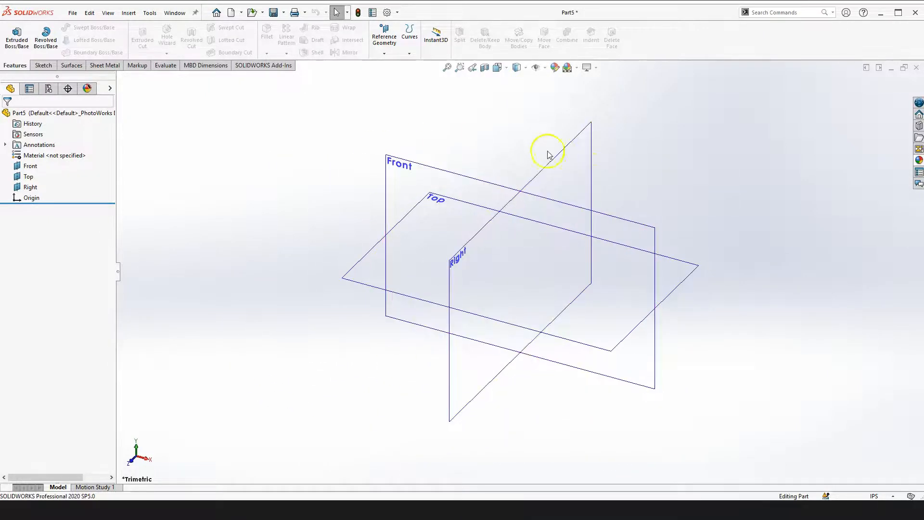
- Start a sketch on the Right plane and hide the reference planes
left_click(629, 164)
left_click(559, 169)
left_click(603, 139)
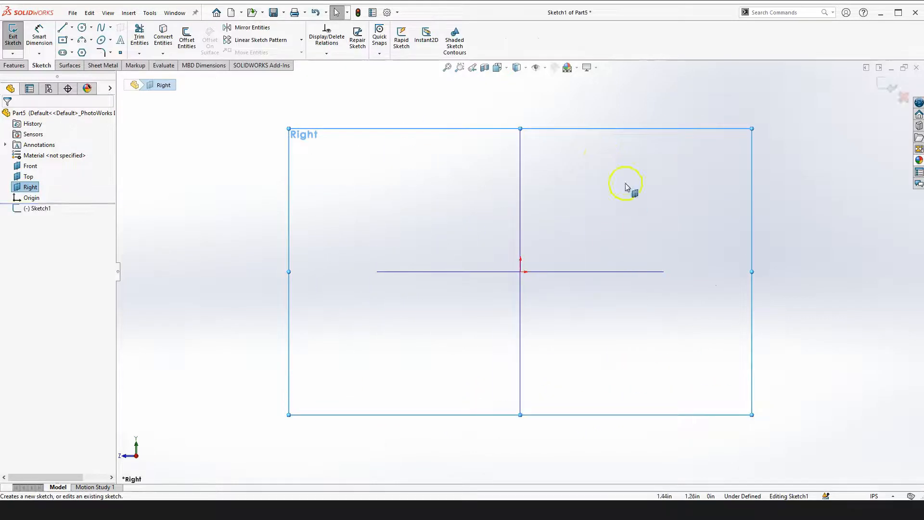
left_click(144, 270)
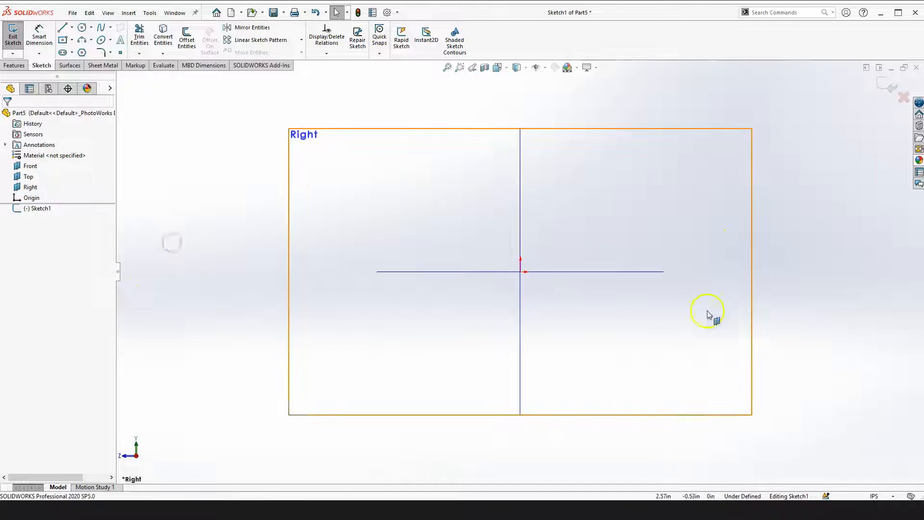
left_click(535, 72)
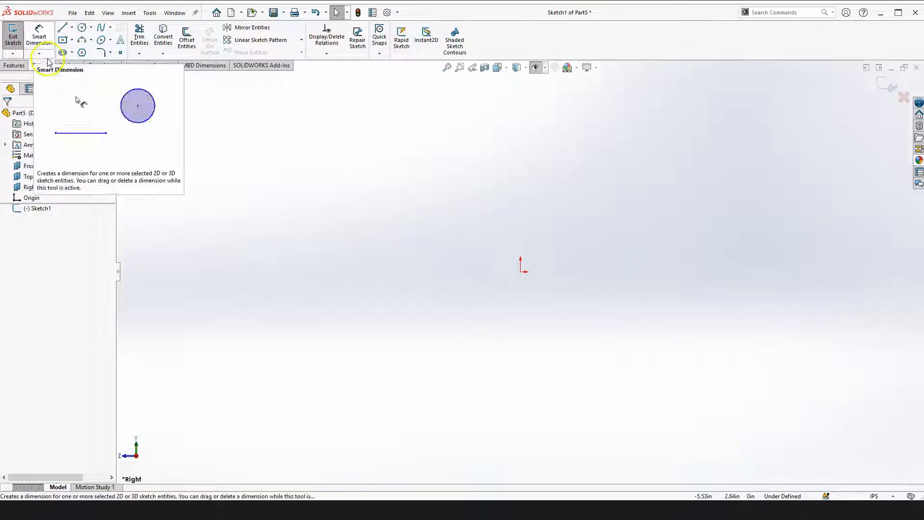
- Sketch a horizontal line about 3.66 in long, slightly above the origin
left_click(62, 27)
left_click_drag(406, 233, 672, 233)
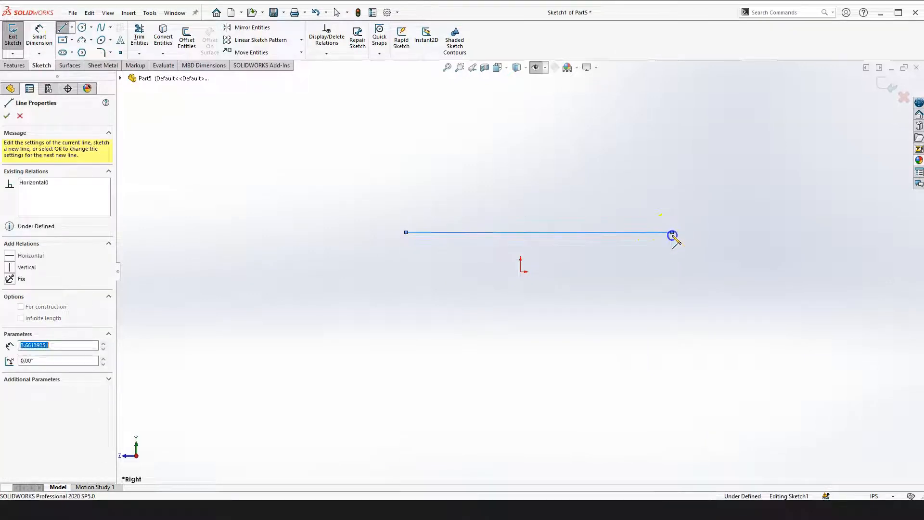
key("Escape")
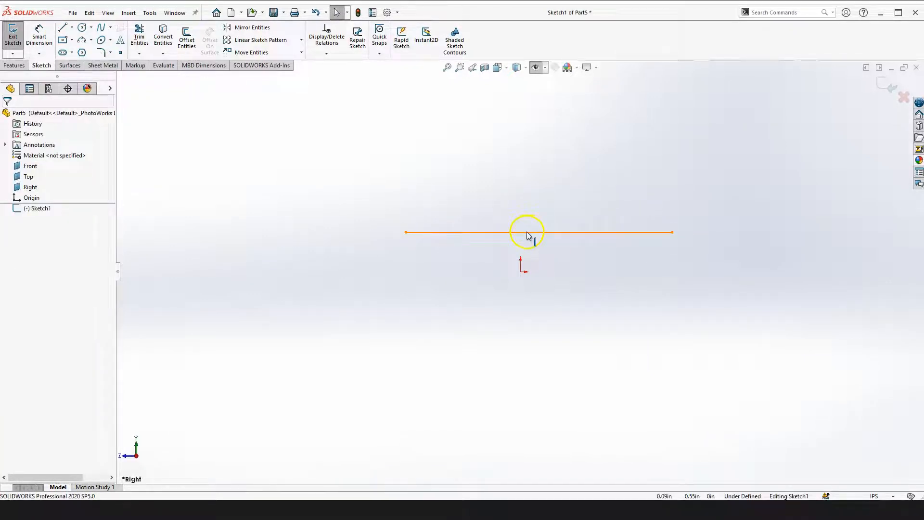
- Add a midpoint relation between the horizontal line and the sketch origin
left_click(527, 233)
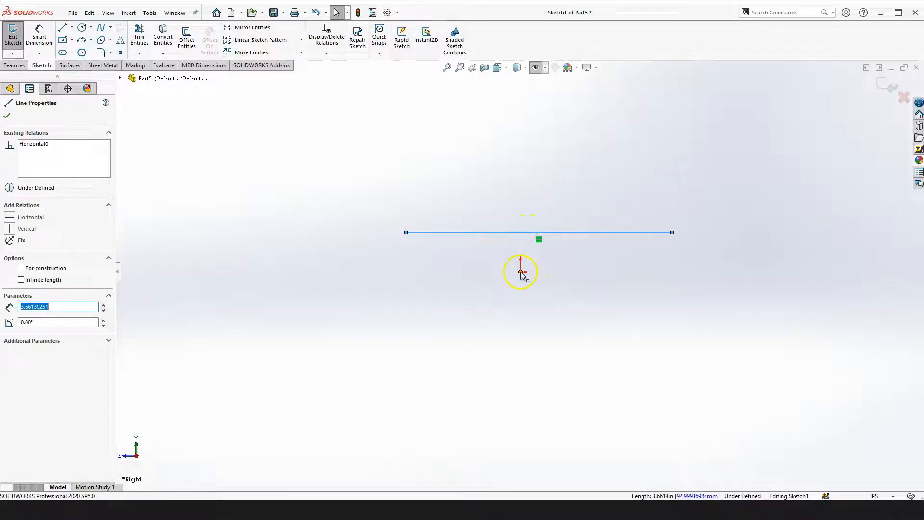
left_click(521, 273, "ctrl")
left_click(549, 227)
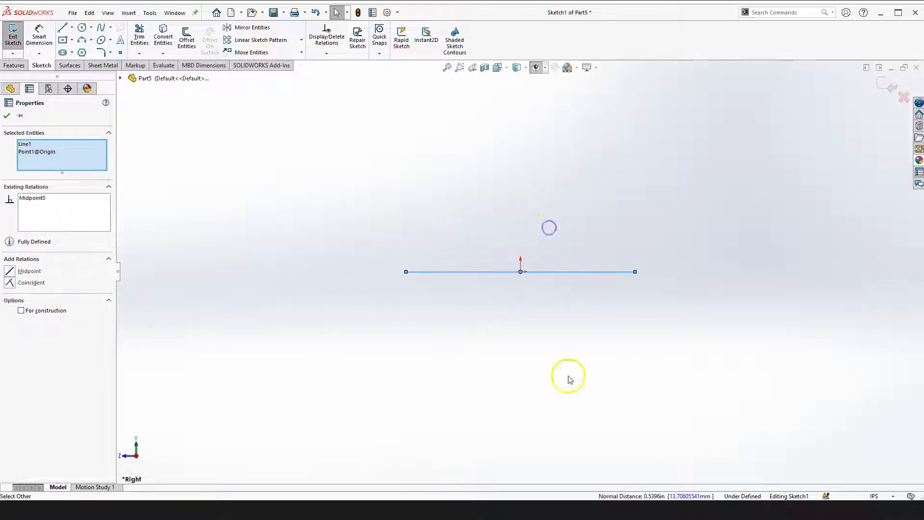
left_click(567, 379)
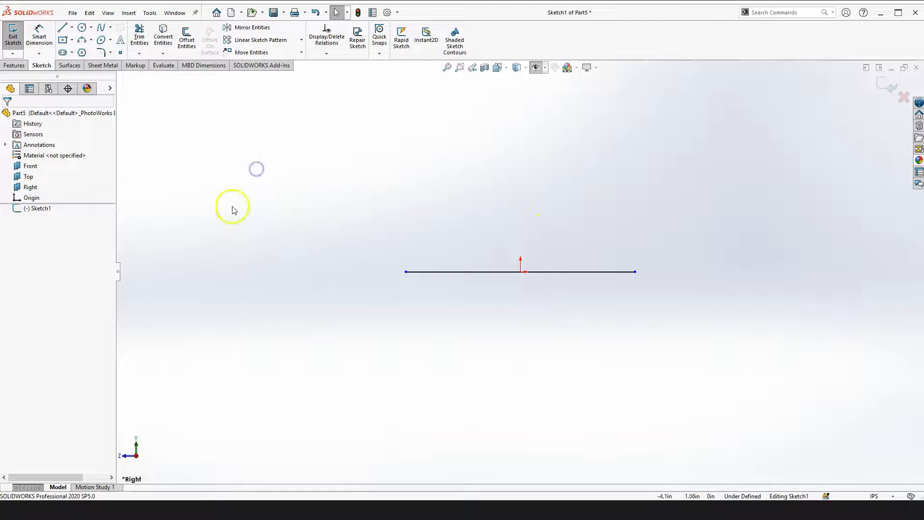
- Dimension the horizontal line's length and set it to 10 in
scroll(621, 274, "down", 1)
right_click_drag(355, 204, 345, 194)
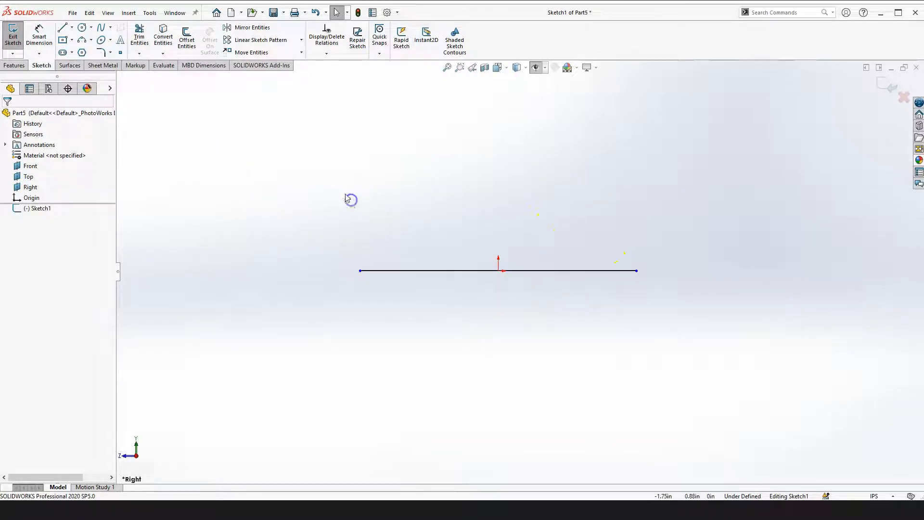
left_click(261, 181)
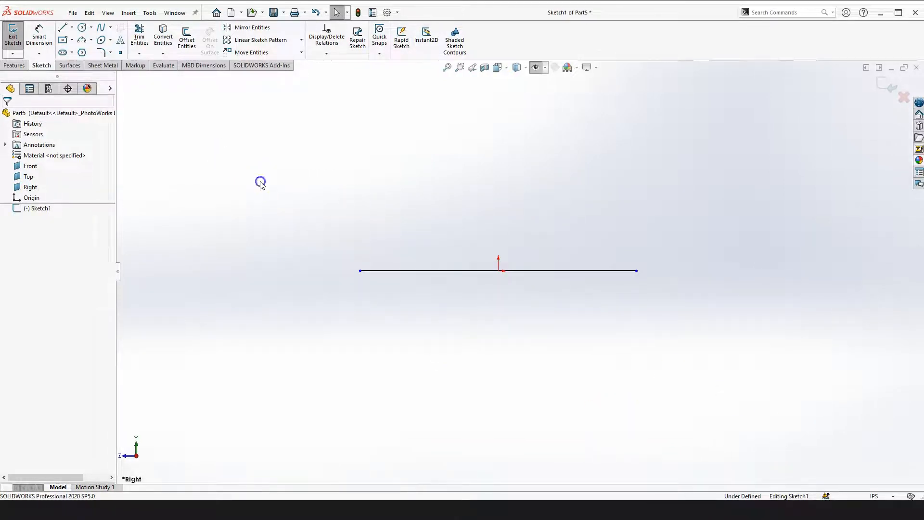
left_click(40, 34)
left_click(443, 273)
left_click(458, 353)
type("10")
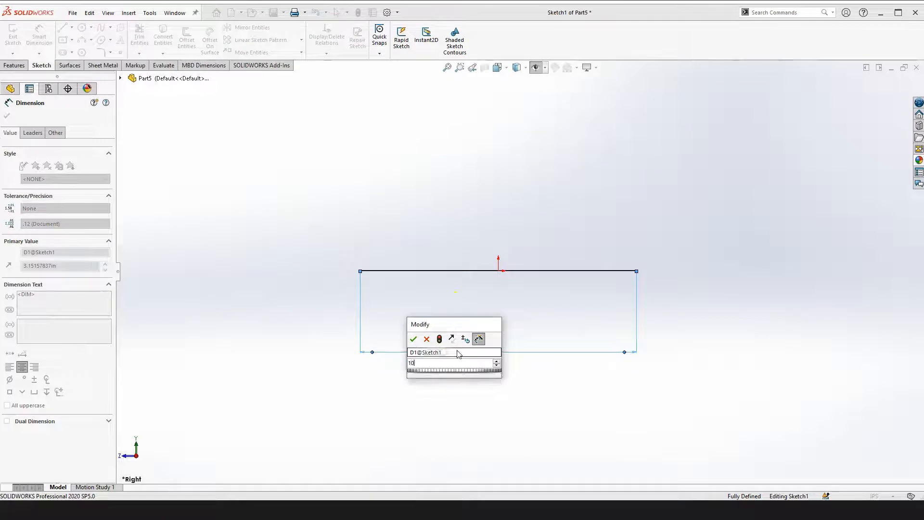
key("Return")
- Delete the length dimension below the horizontal line
left_click(463, 315)
left_click(521, 356)
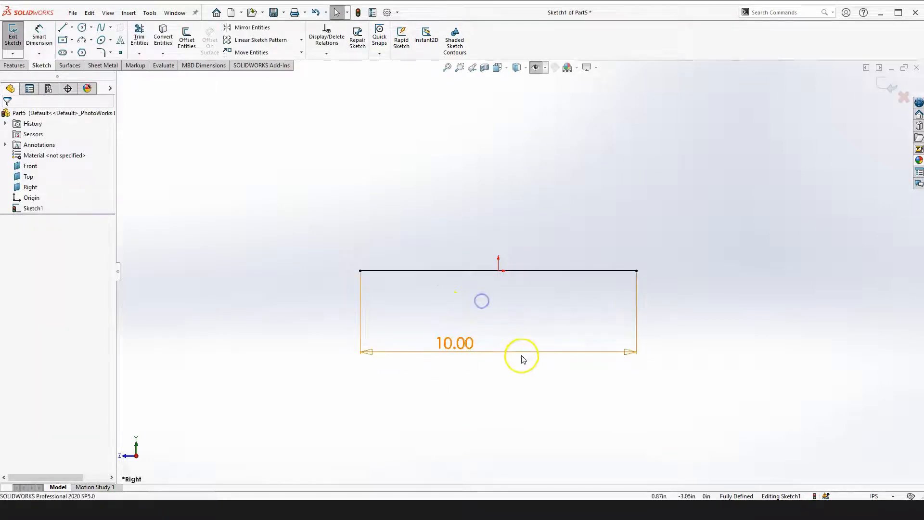
key("Delete")
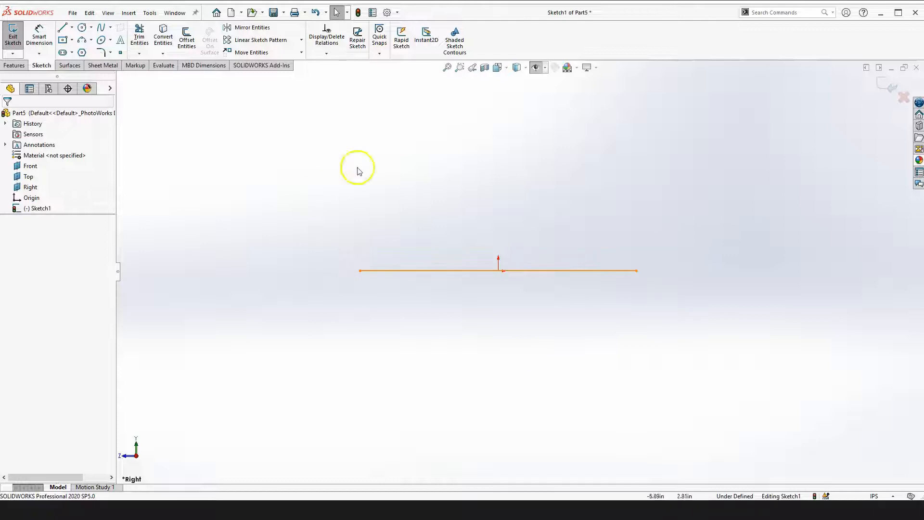
- Sketch a three-point arc of about 0.55 in radius around the line's left end, bulging outward
scroll(638, 242, "down", 1)
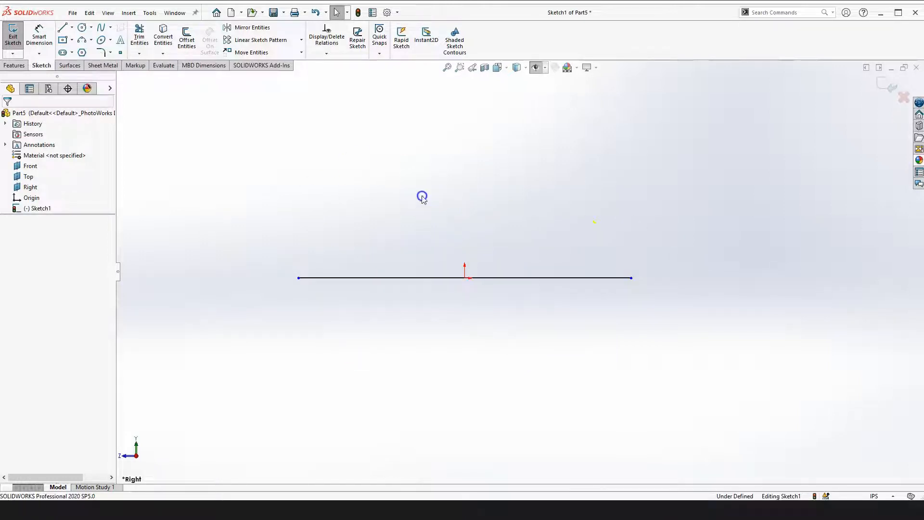
left_click(81, 40)
scroll(322, 293, "down", 3)
left_click(261, 226)
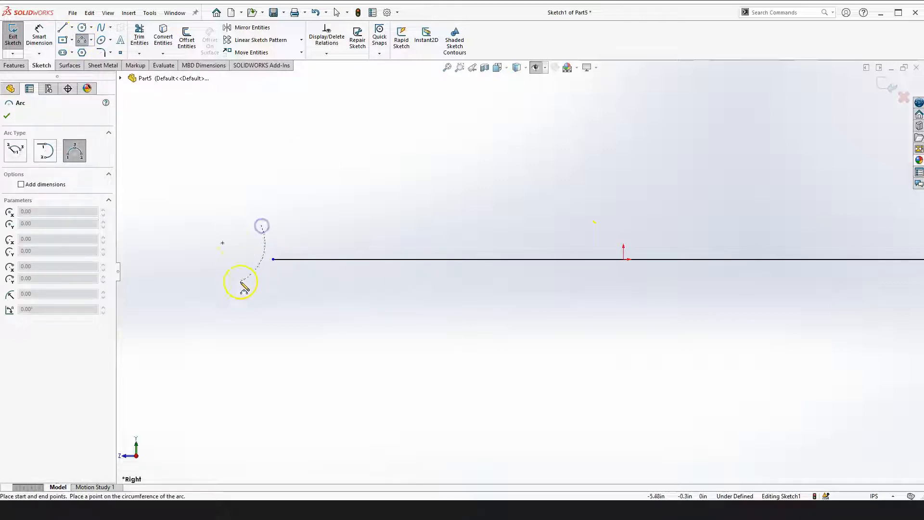
left_click(251, 294)
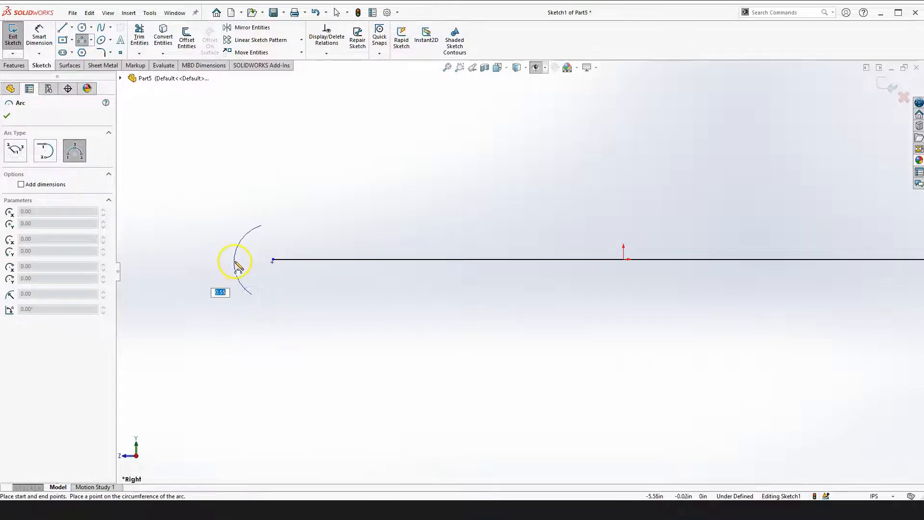
left_click(235, 265)
key("Escape")
- Move the arc outward so its centre point lies level with the line, about 5.36 in from the origin
scroll(315, 277, "down", 2)
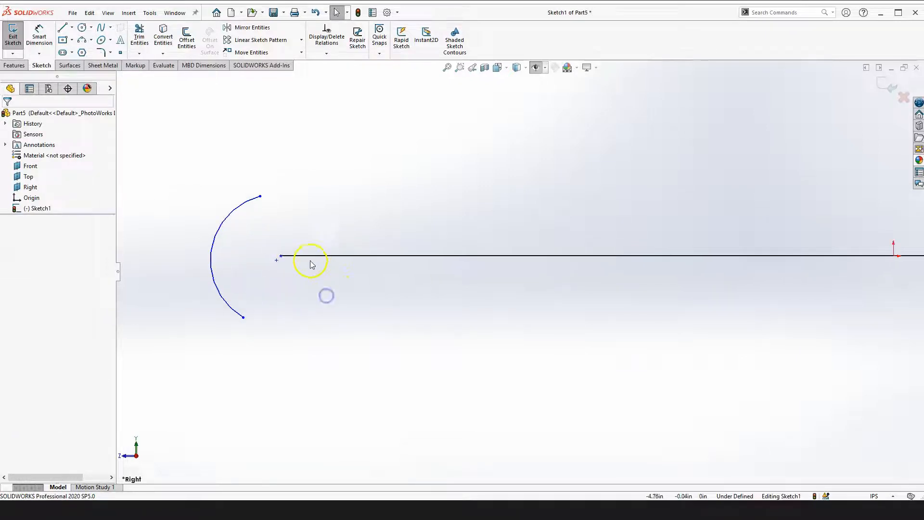
left_click(277, 261)
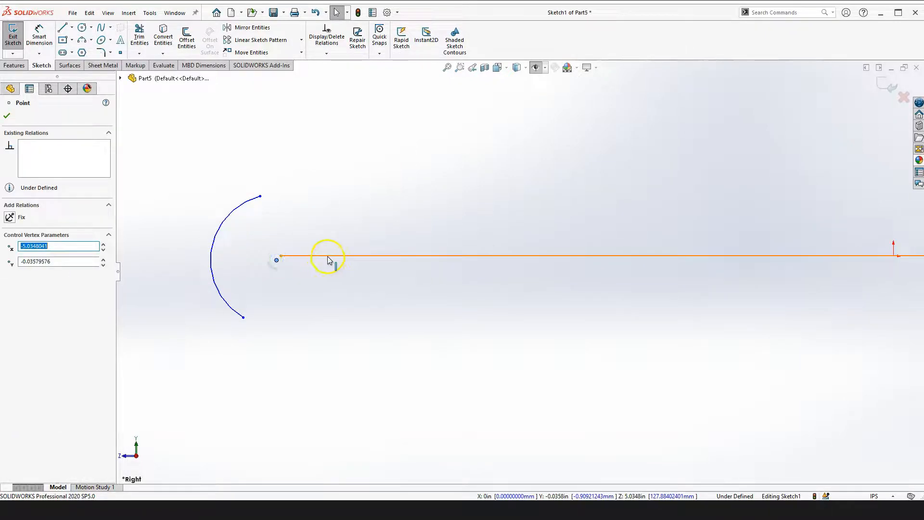
left_click(368, 294)
left_click_drag(276, 260, 237, 256)
left_click(333, 312)
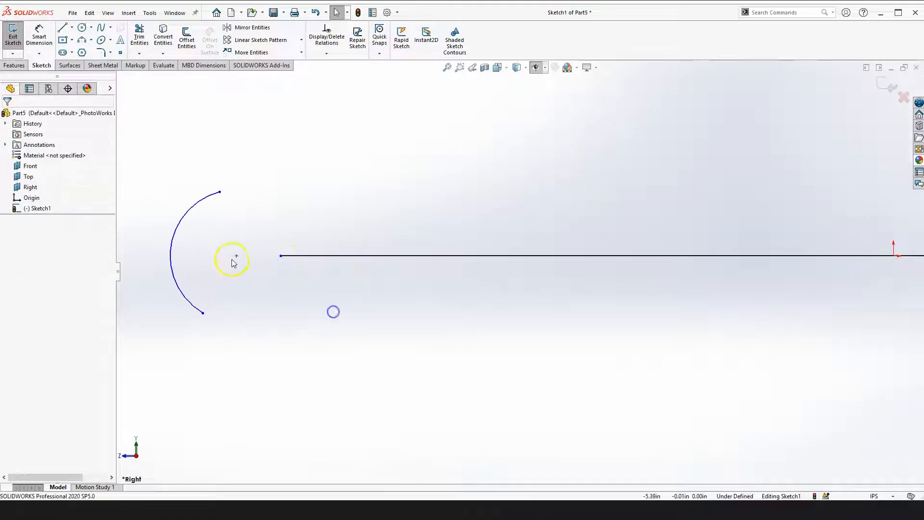
- Add a coincident relation between the arc's centre point and the horizontal line
left_click(236, 256)
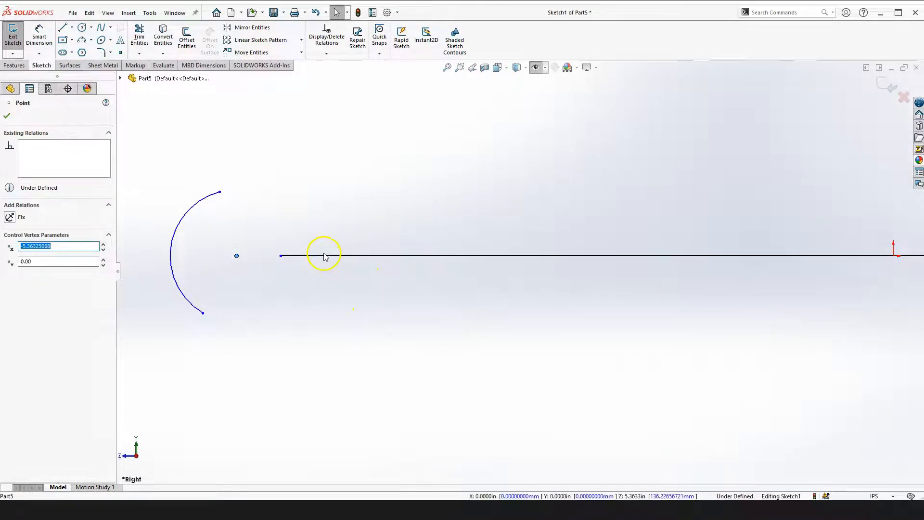
left_click(340, 257, "ctrl")
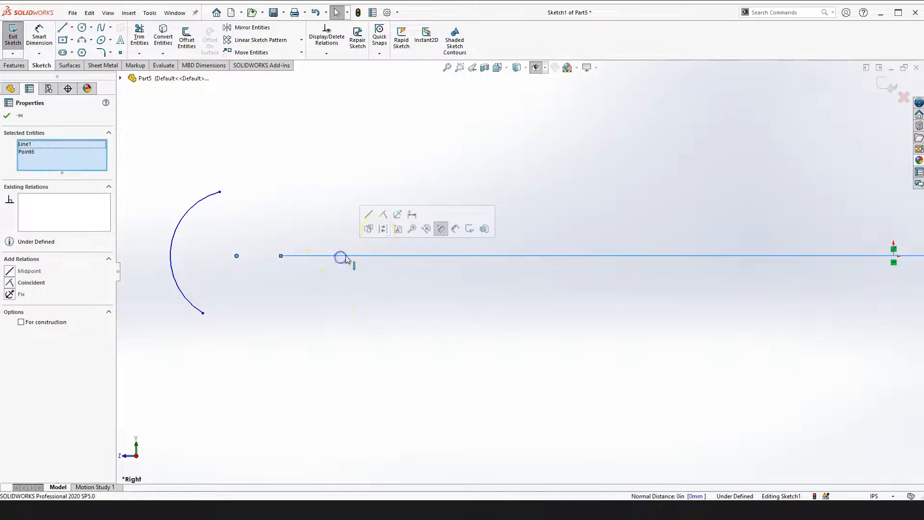
left_click(382, 214)
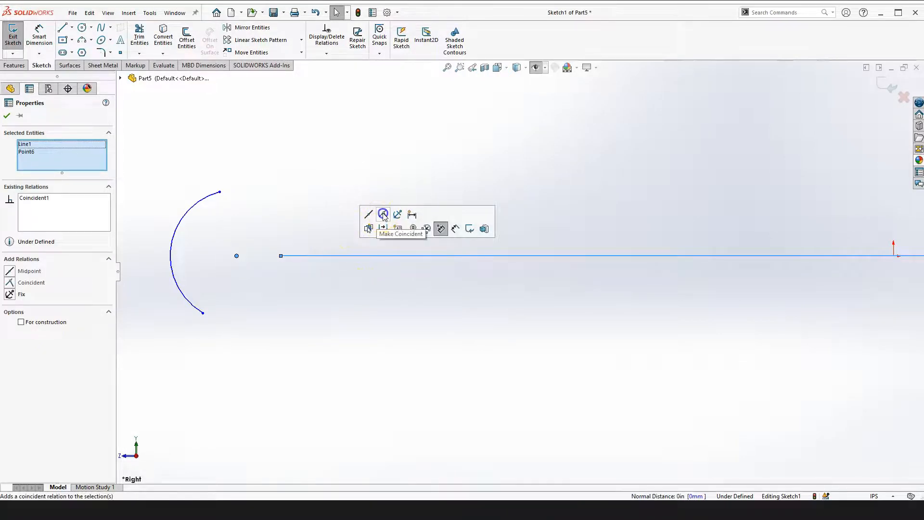
left_click(361, 354)
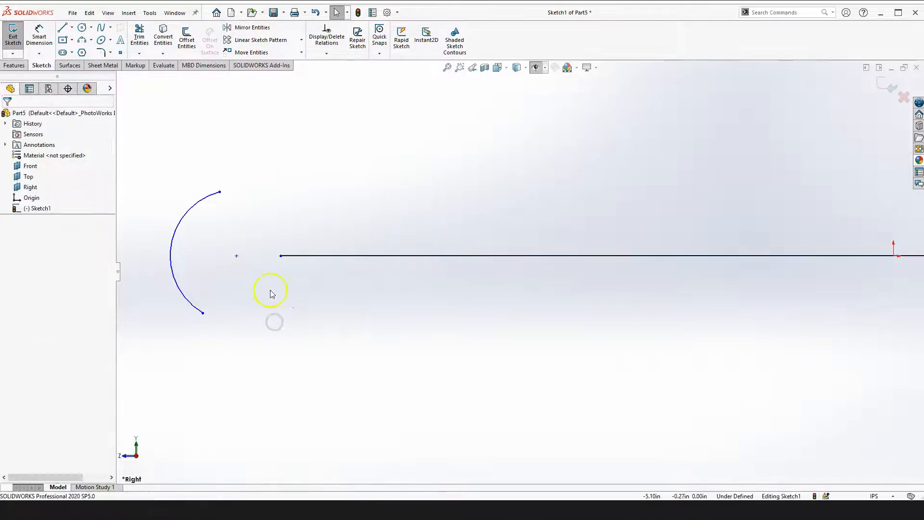
- Add a coincident relation between the horizontal line's left endpoint and the arc
left_click(280, 255)
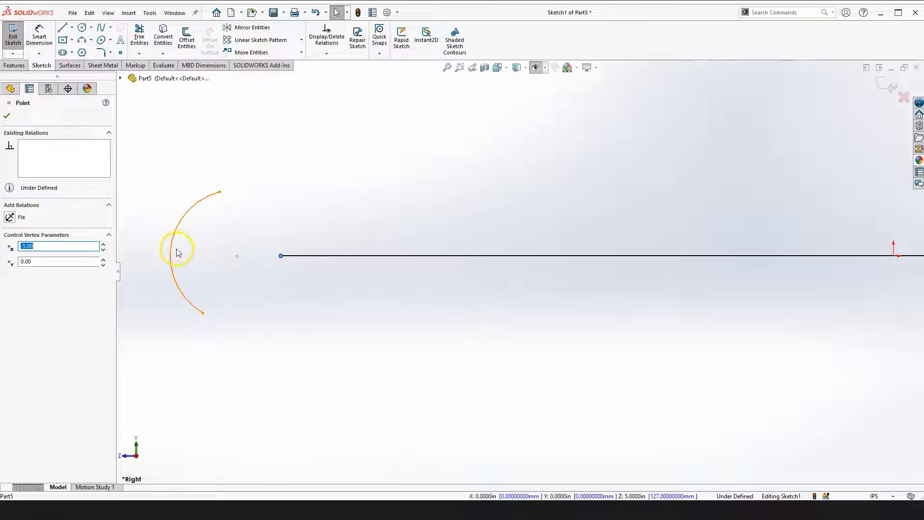
left_click(283, 258)
left_click(278, 258)
left_click(282, 256)
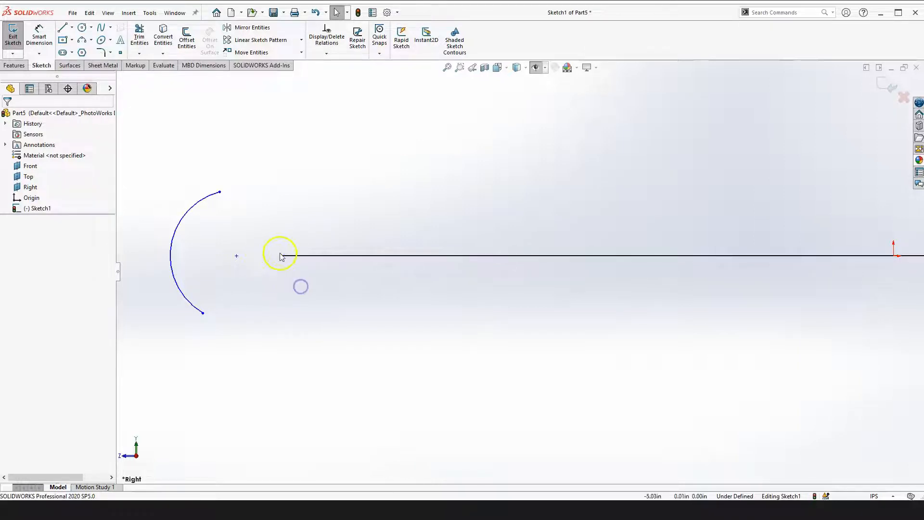
left_click(171, 255, "ctrl")
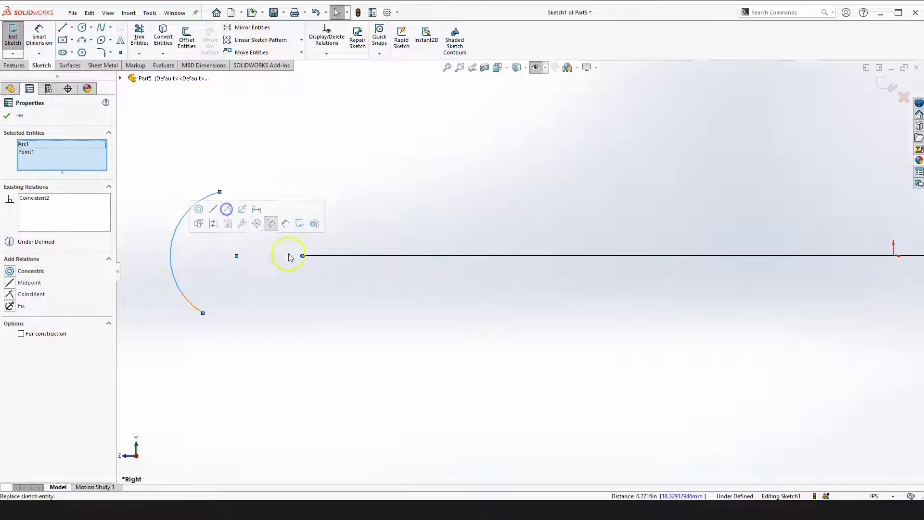
left_click(330, 305)
left_click(345, 362)
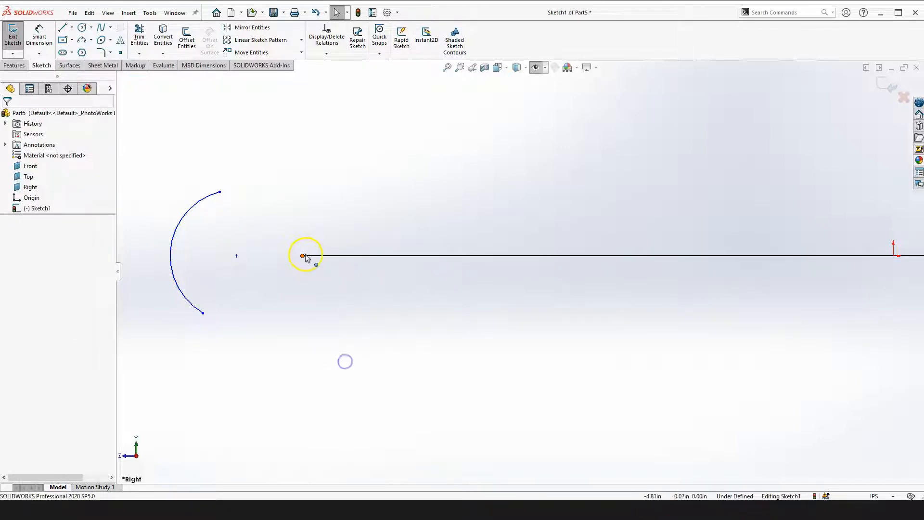
- Add a midpoint relation between the line's left endpoint and the arc, and pull the endpoint outward onto the arc's outer side
left_click(302, 255)
left_click(172, 250)
left_click(306, 310)
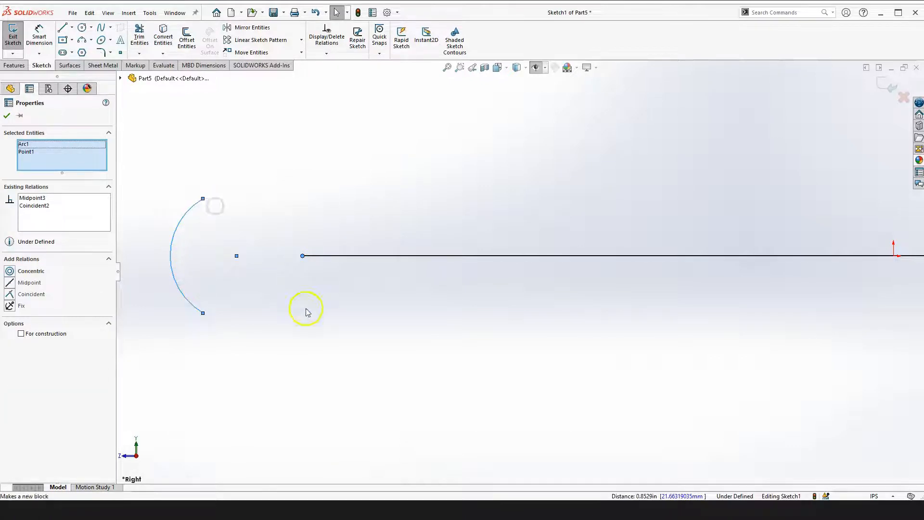
left_click_drag(303, 255, 200, 279)
left_click(314, 327)
- Pull the arc slightly inward to shrink its radius to about 0.33 in
scroll(217, 223, "down", 8)
left_click_drag(362, 366, 330, 361)
left_click(392, 381)
scroll(392, 378, "up", 17)
left_click(408, 316)
scroll(322, 273, "down", 11)
scroll(344, 295, "down", 5)
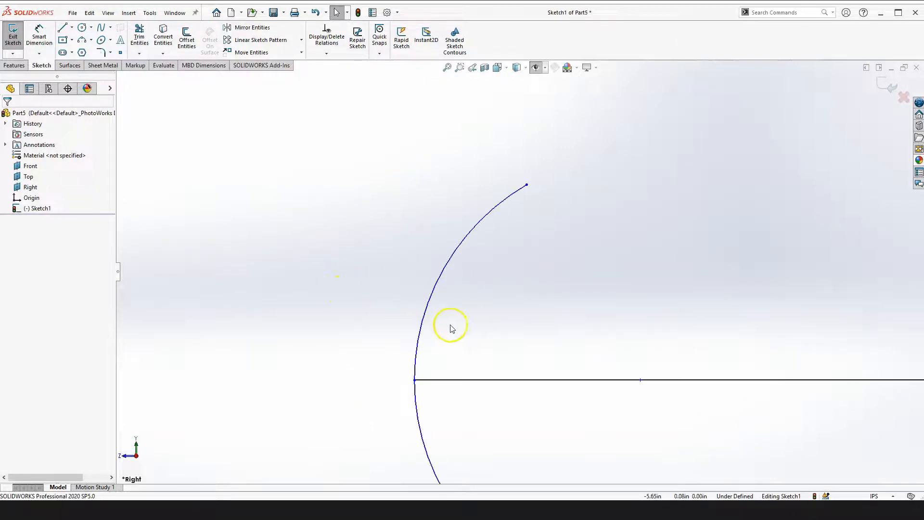
mouse_move(423, 316)
left_mouse_down()
mouse_move(392, 310)
mouse_move(429, 313)
left_mouse_up()
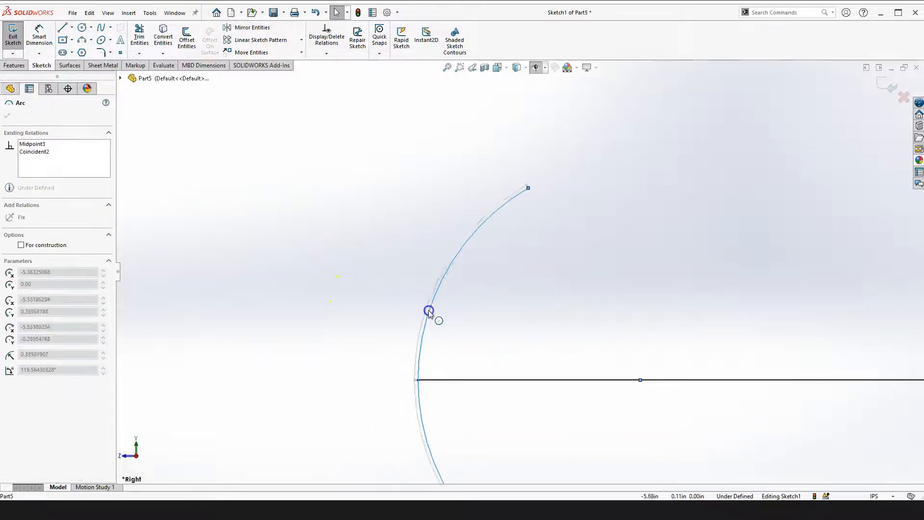
left_click(524, 309)
scroll(529, 312, "up", 14)
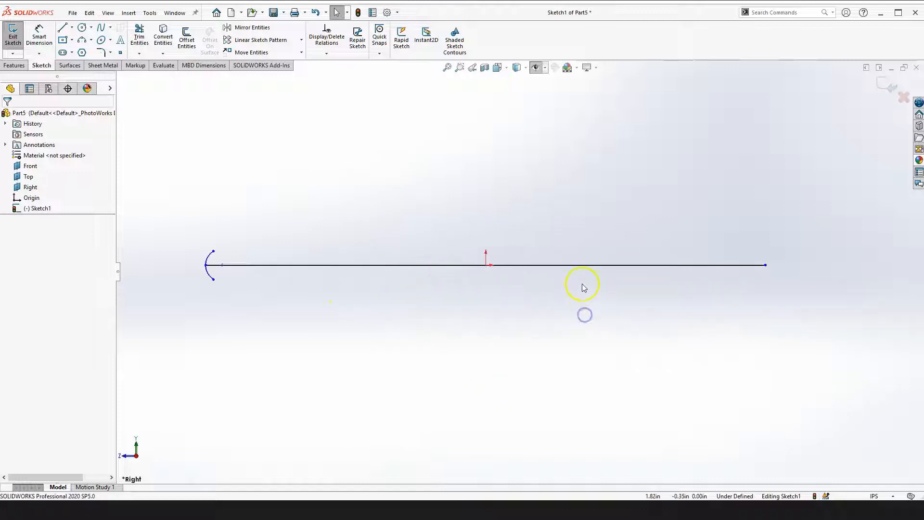
- Sketch a vertical line about 2.18 in long upward from the origin and convert it to construction geometry
scroll(247, 250, "down", 2)
scroll(525, 276, "up", 3)
left_click(813, 275)
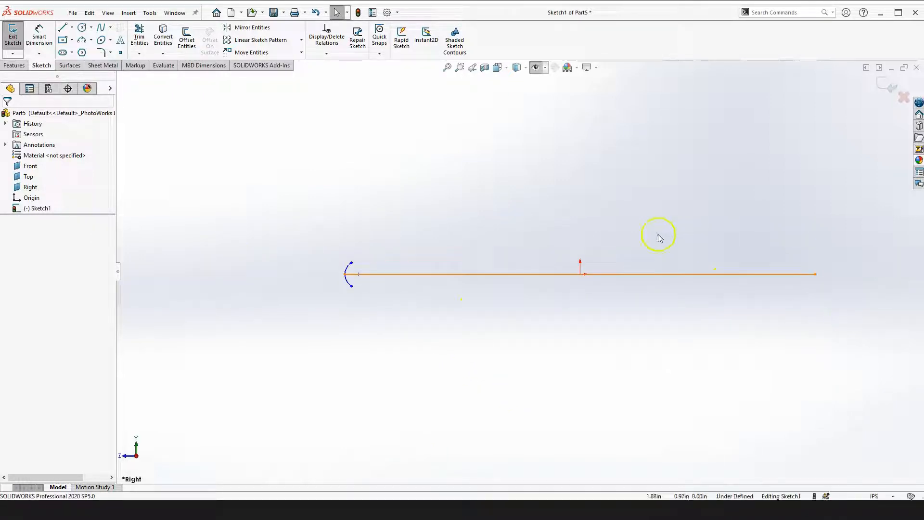
left_click(584, 217)
key("f")
left_click(419, 179)
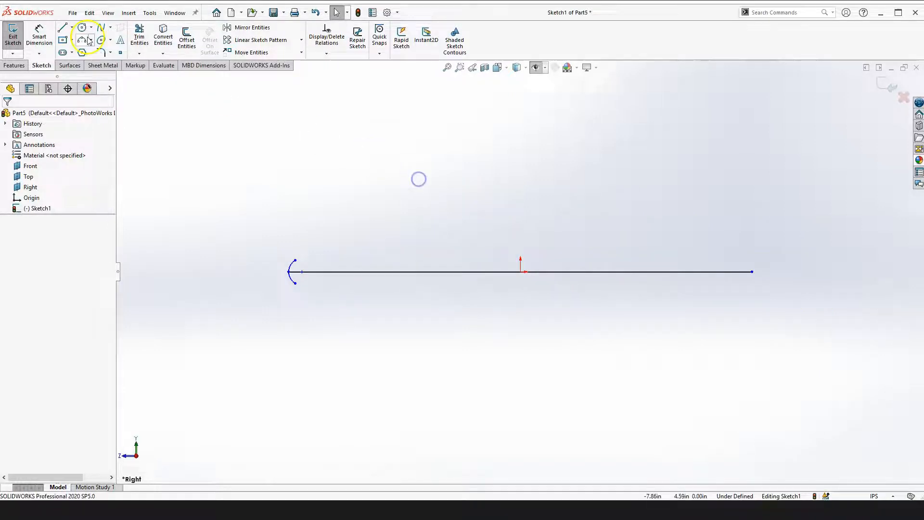
left_click(63, 27)
left_click(520, 271)
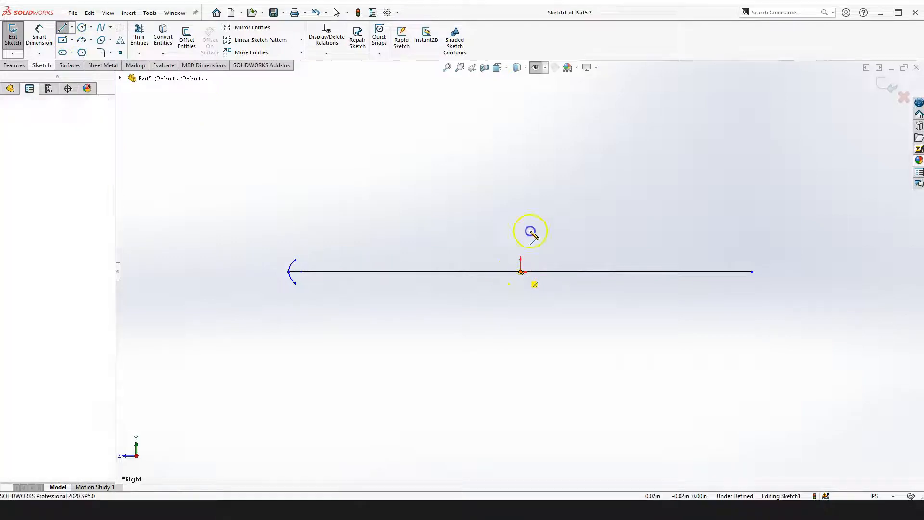
left_click(521, 183)
key("Escape")
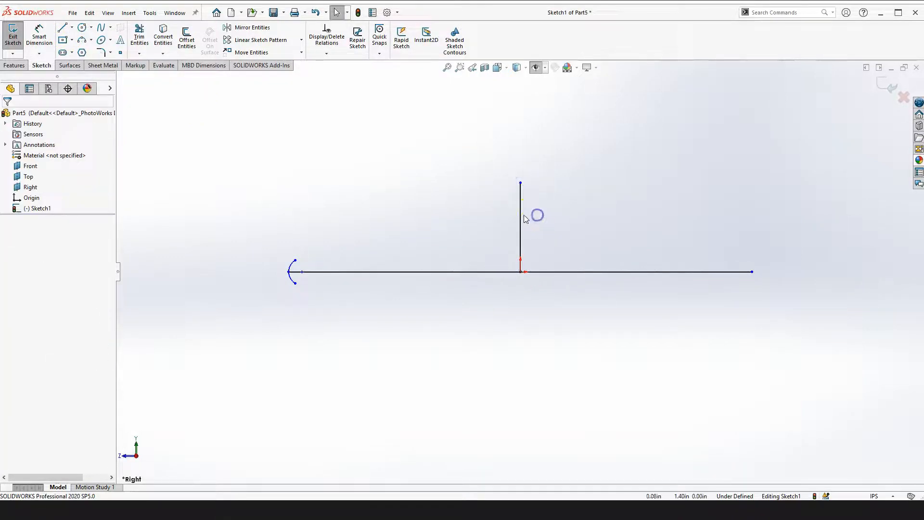
left_click(521, 214)
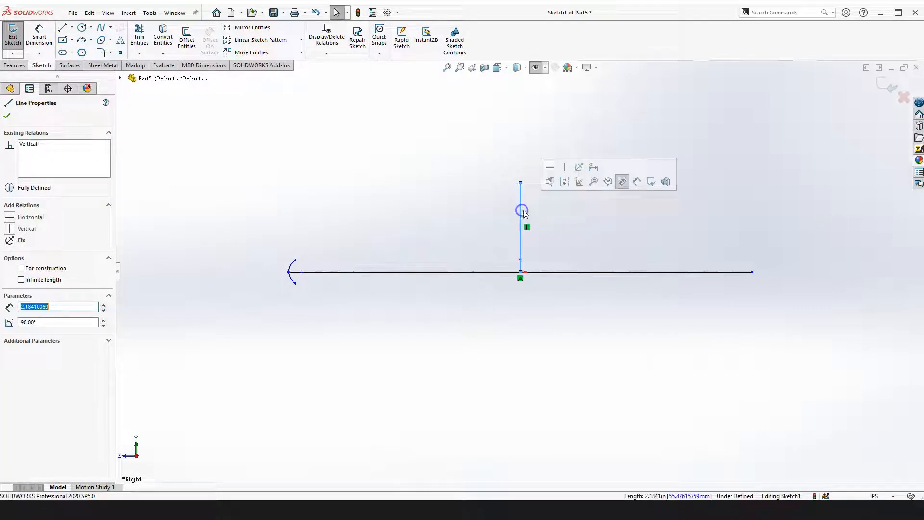
left_click(565, 182)
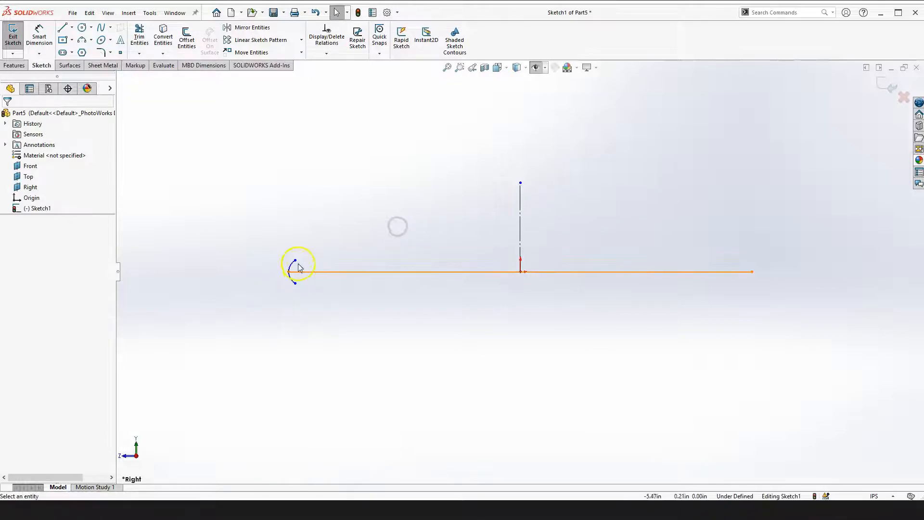
- Trim away the half of the small arc that lies below the horizontal line
scroll(308, 270, "down", 3)
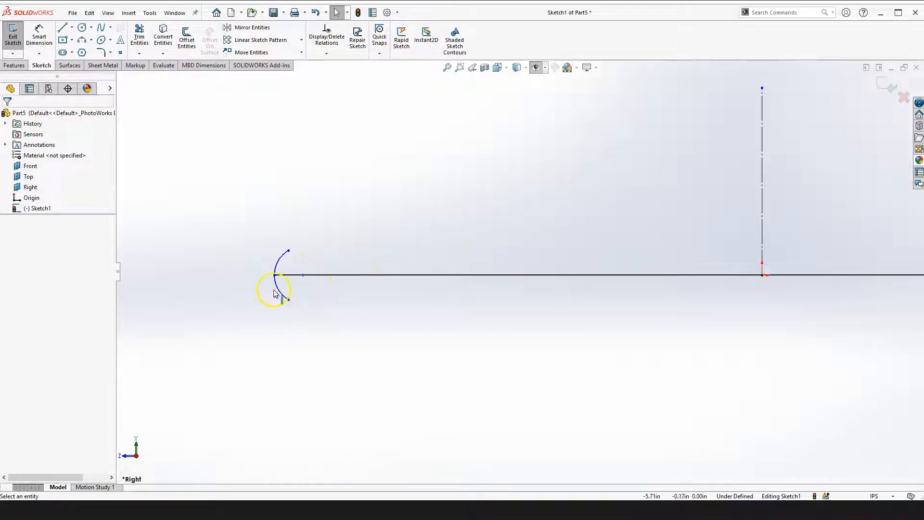
left_click(140, 37)
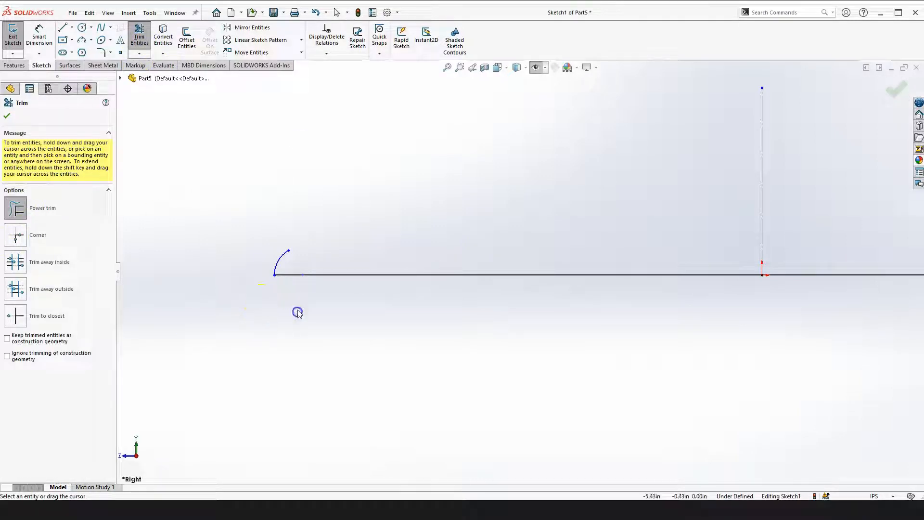
key("Escape")
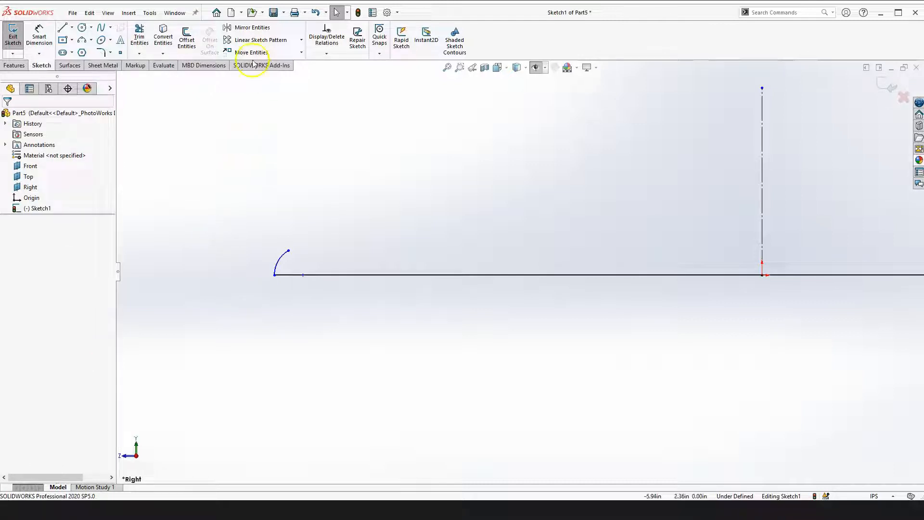
- Mirror the trimmed small arc about the vertical construction line, keeping the original
left_click(254, 28)
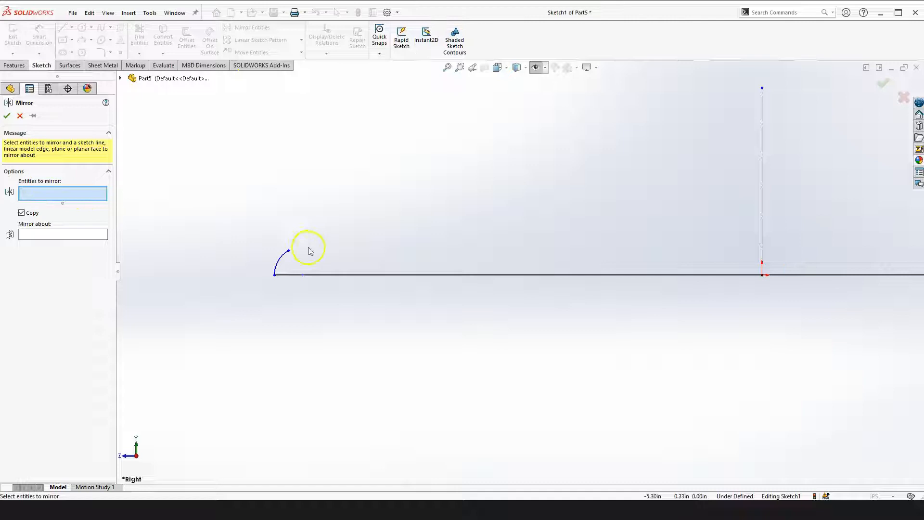
left_click(280, 262)
left_click(43, 239)
scroll(519, 271, "up", 3)
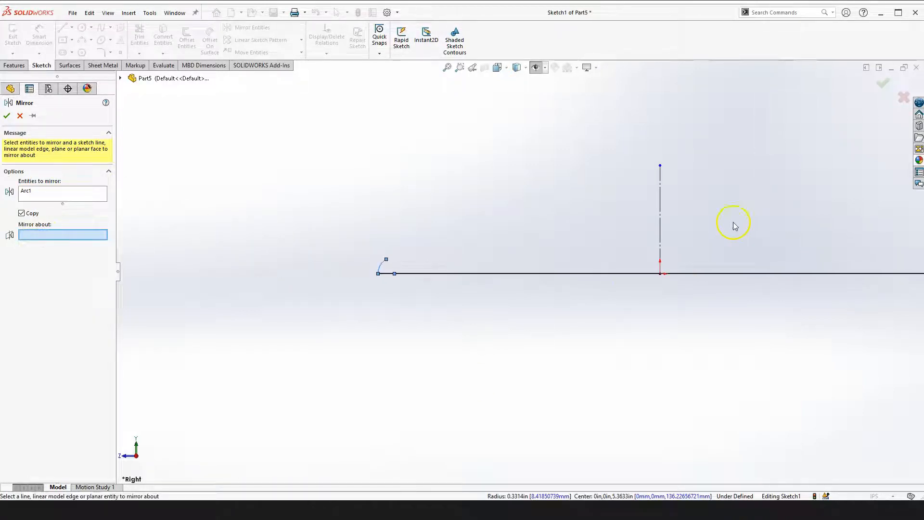
left_click(662, 215)
scroll(692, 279, "up", 1)
scroll(693, 269, "down", 3)
scroll(668, 294, "up", 3)
left_click(7, 115)
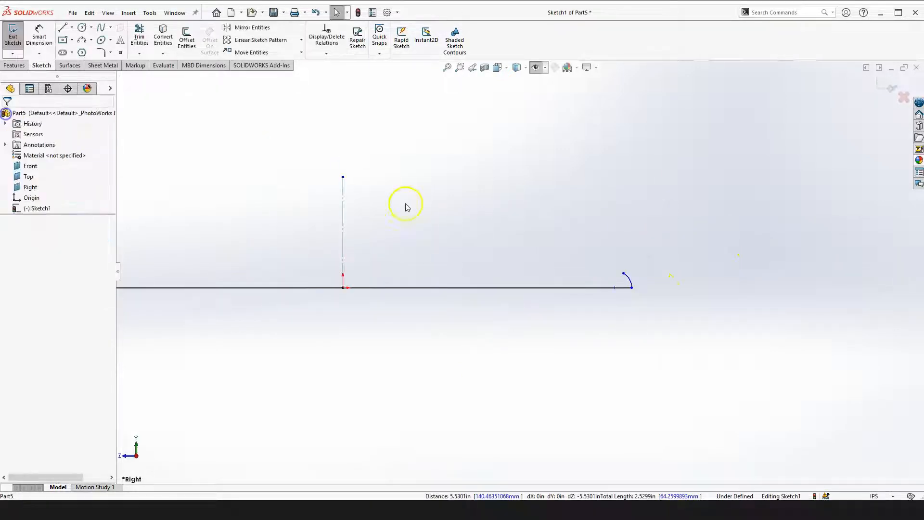
- Sketch a three-point arc joining the upper ends of both small arcs, peaking about 2.25 in above the horizontal line
scroll(423, 241, "up", 2)
scroll(404, 248, "down", 2)
scroll(419, 250, "up", 1)
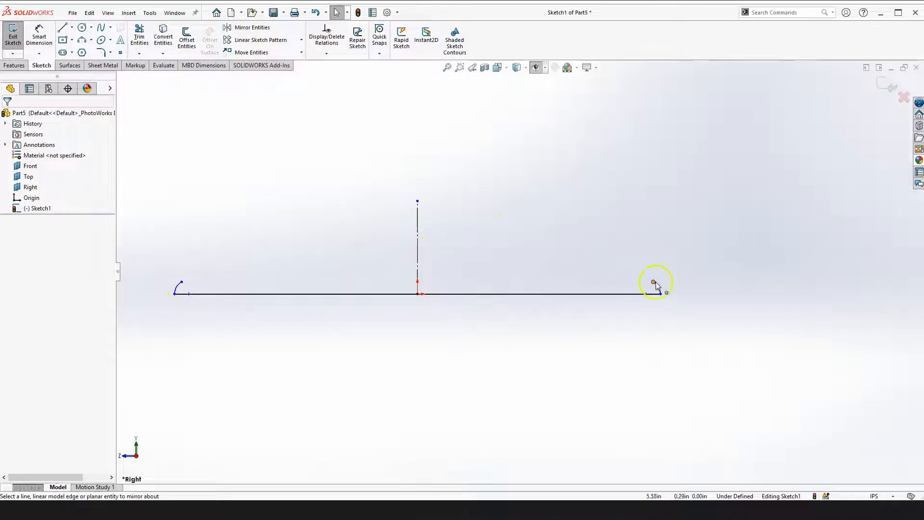
left_click(495, 356)
left_click(82, 41)
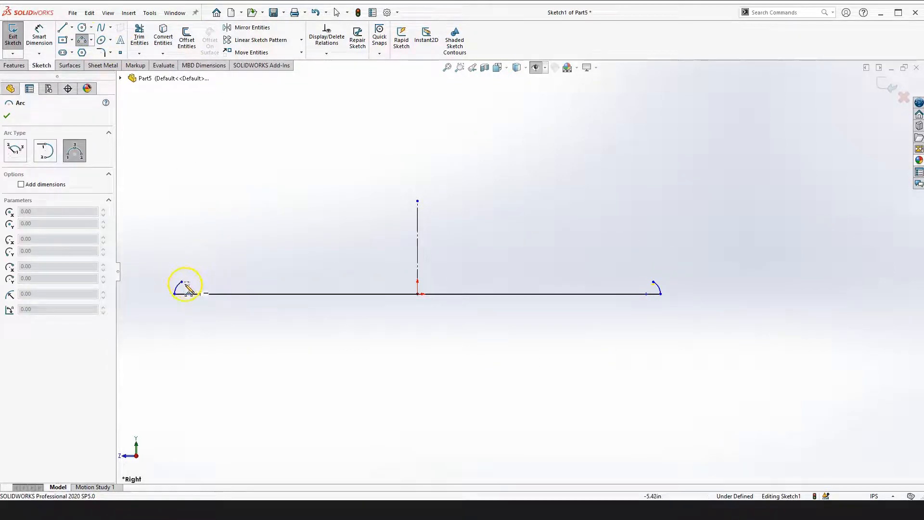
left_click(183, 283)
left_click(653, 282)
left_click(428, 239)
left_click_drag(429, 230, 418, 201)
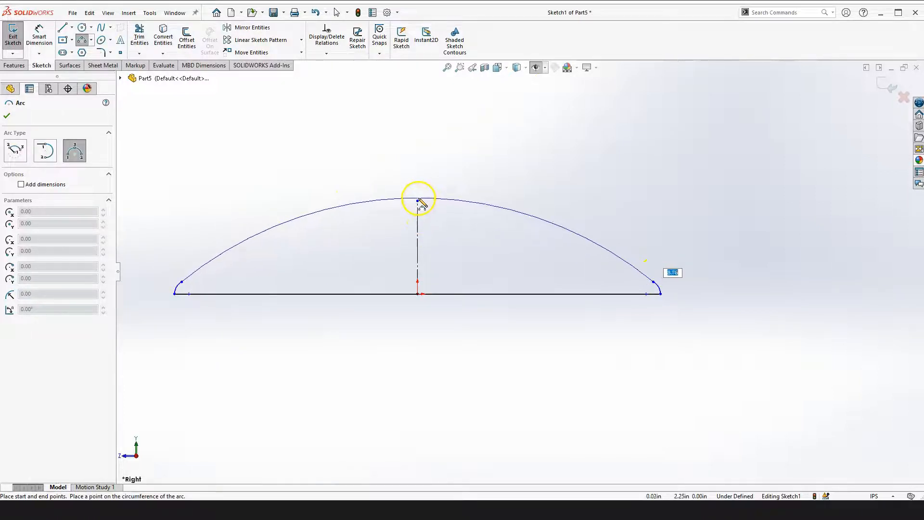
left_click(418, 200)
key("Escape")
- Add a midpoint relation between the vertical construction line's upper endpoint and the large arc
scroll(418, 205, "down", 2)
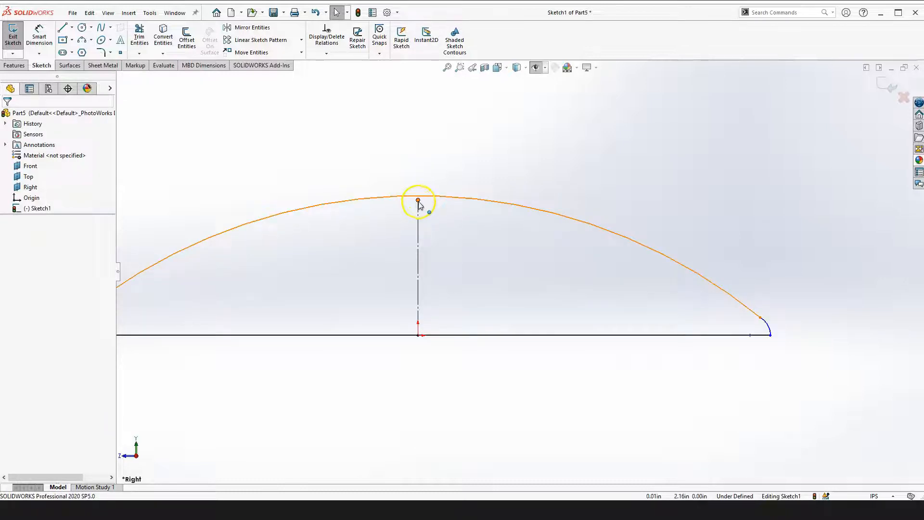
left_click(418, 200)
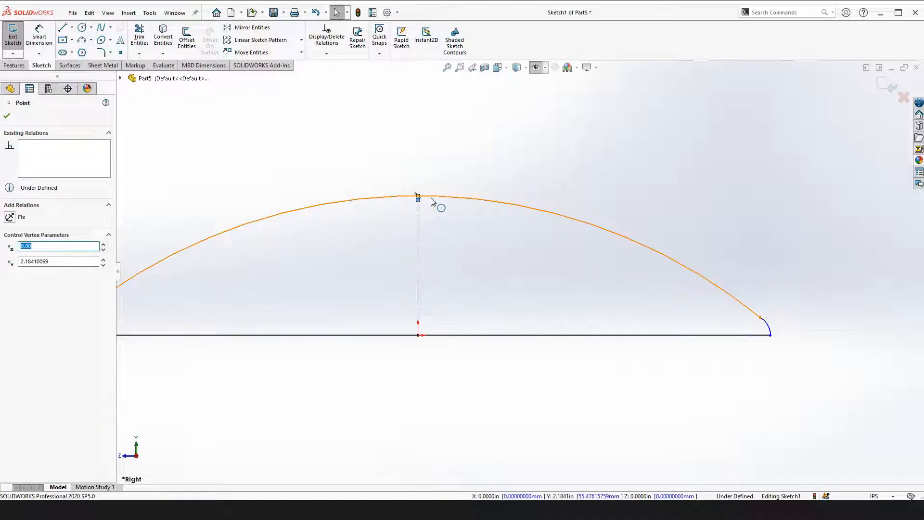
left_click(428, 196, "ctrl")
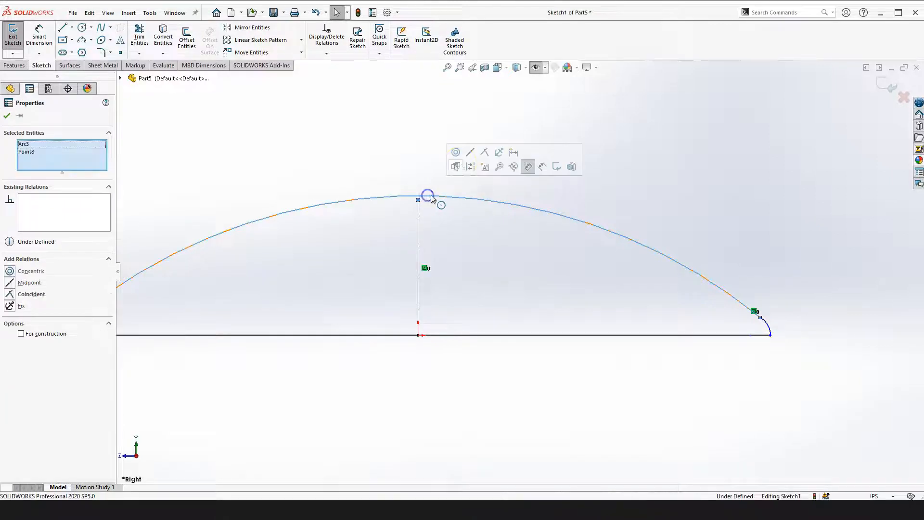
left_click(469, 155)
left_click(383, 160)
scroll(434, 225, "up", 3)
scroll(490, 258, "up", 2)
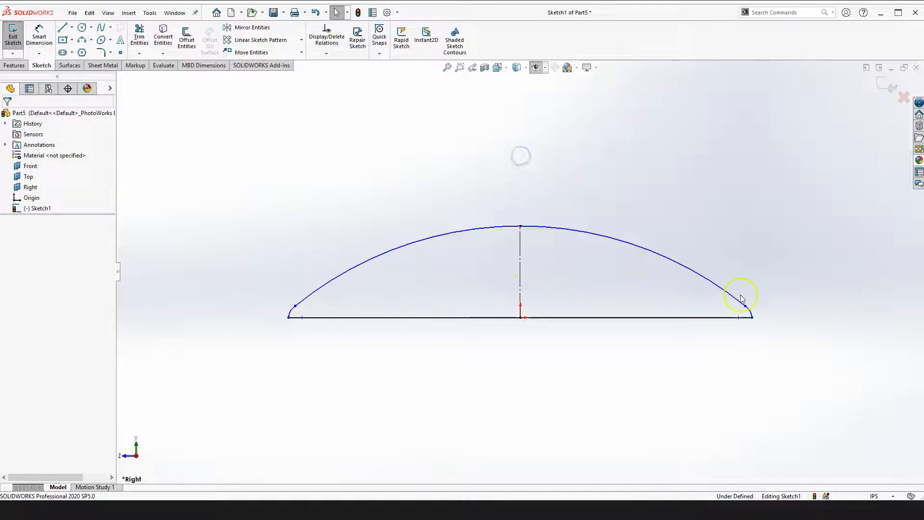
- Add a radius dimension to the large upper arc, placing it below the horizontal line
left_click(509, 406)
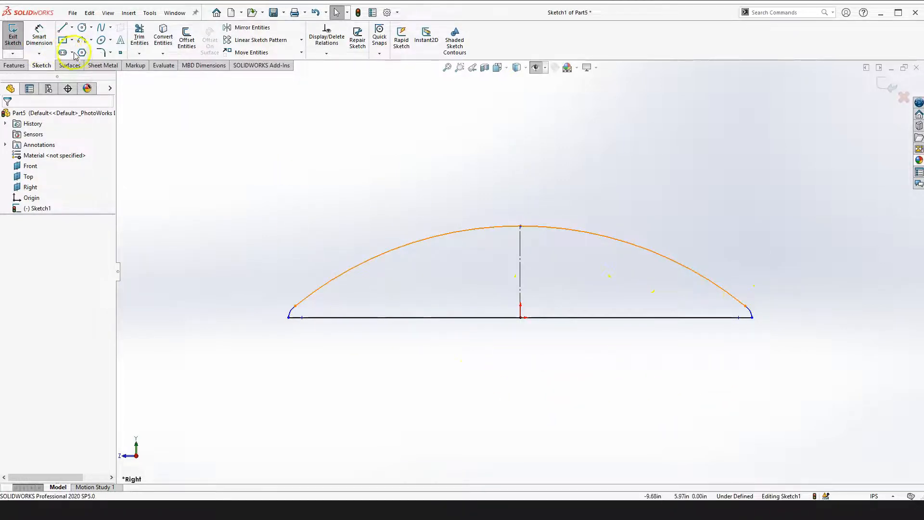
left_click(41, 36)
left_click(455, 258)
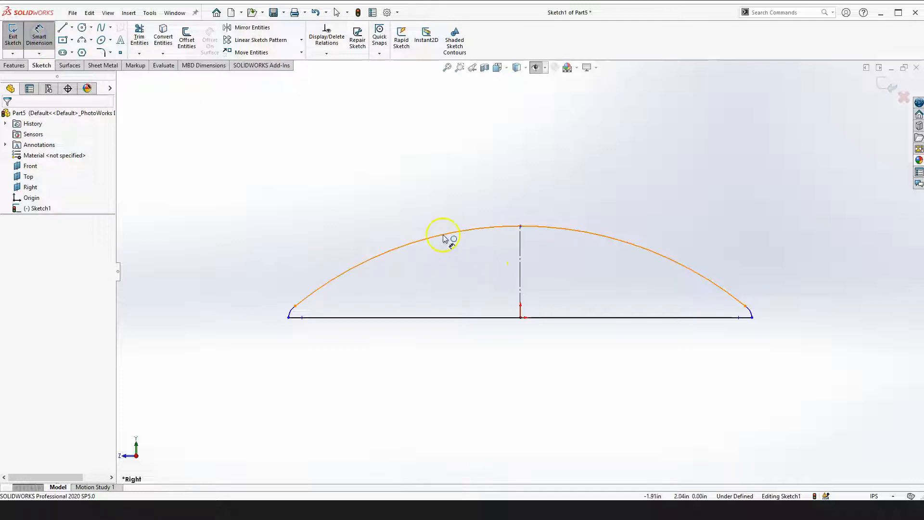
left_click(443, 237)
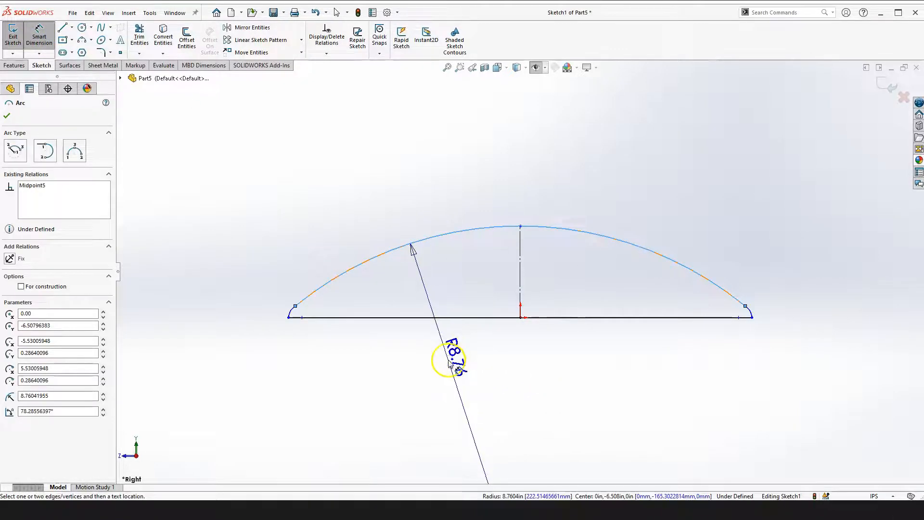
left_click(449, 363)
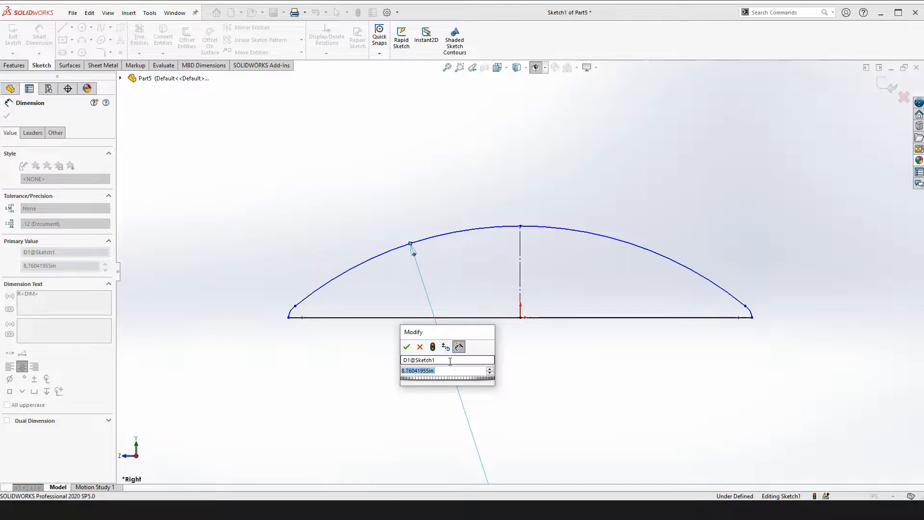
- Try a 6.7 in radius for the large arc and undo that change
type("6.7")
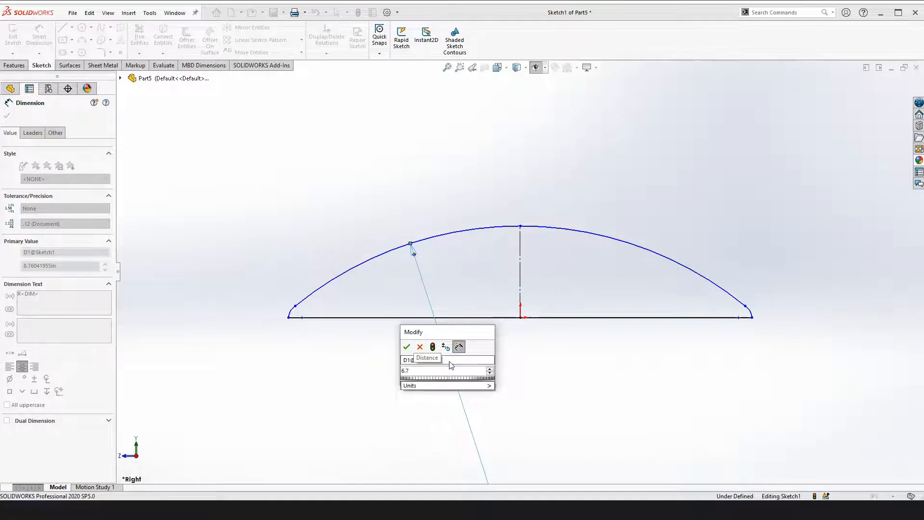
key("Return")
left_click(495, 349)
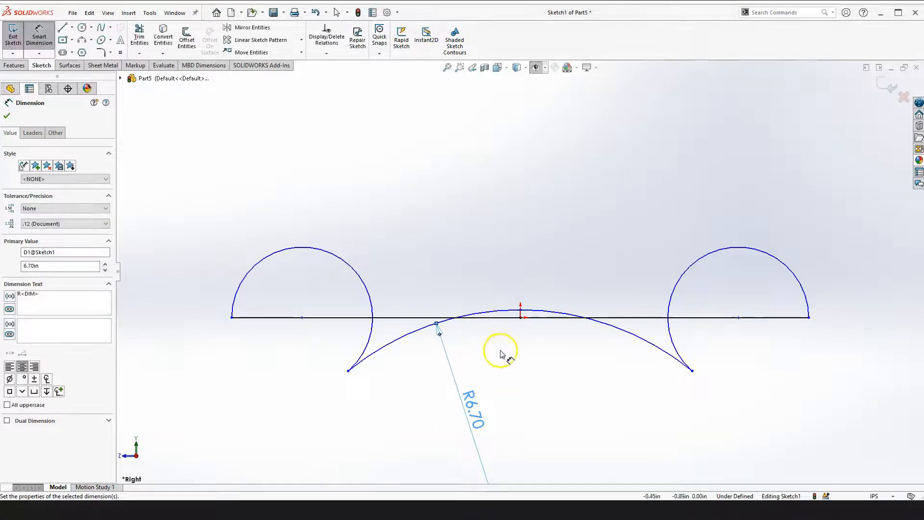
key("Escape")
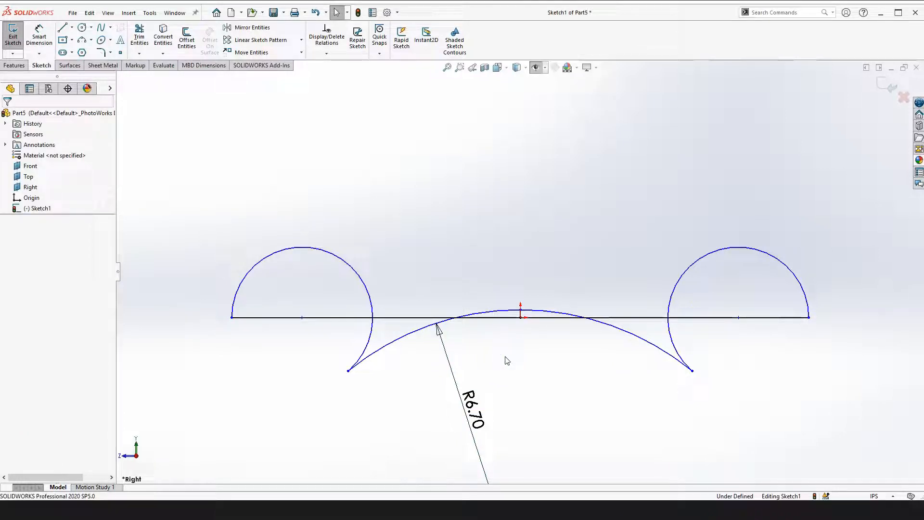
key("ctrl+z")
left_click(448, 259)
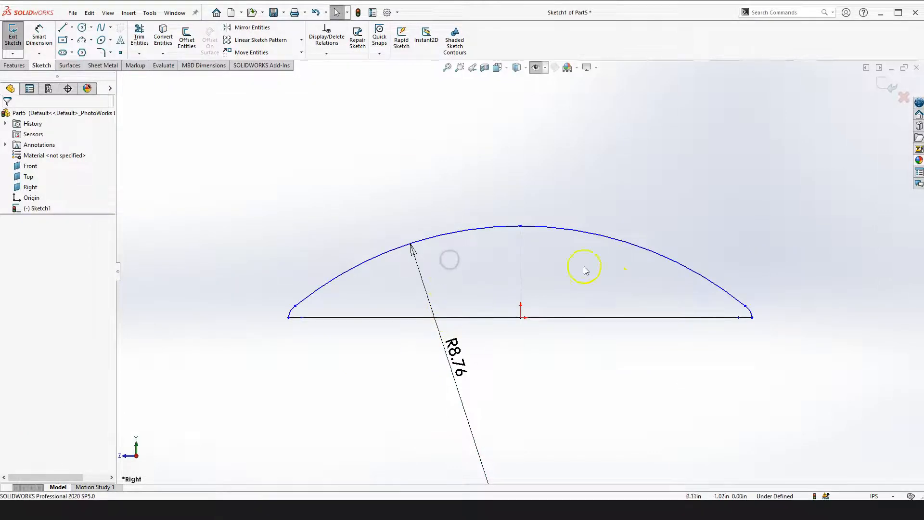
- Add a tangent relation between the left small end arc and the large upper arc
scroll(337, 313, "down", 6)
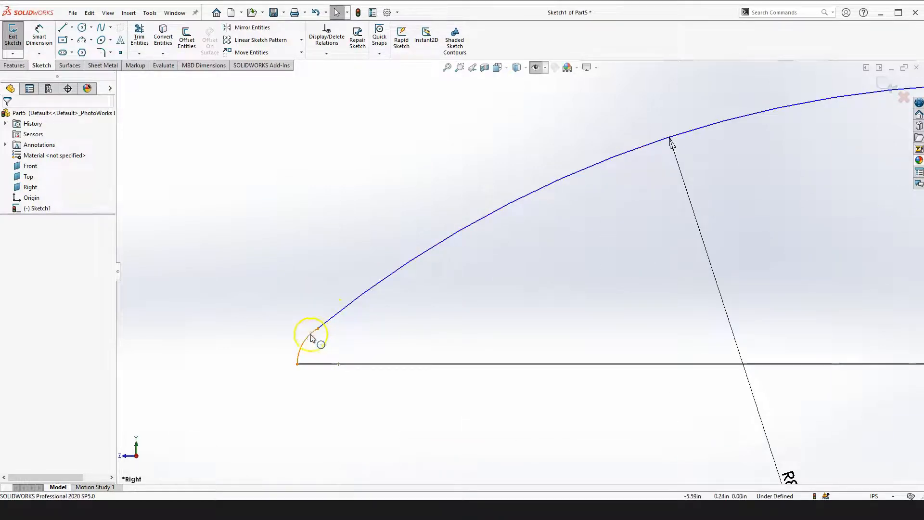
left_click(311, 338)
left_click(327, 324, "ctrl")
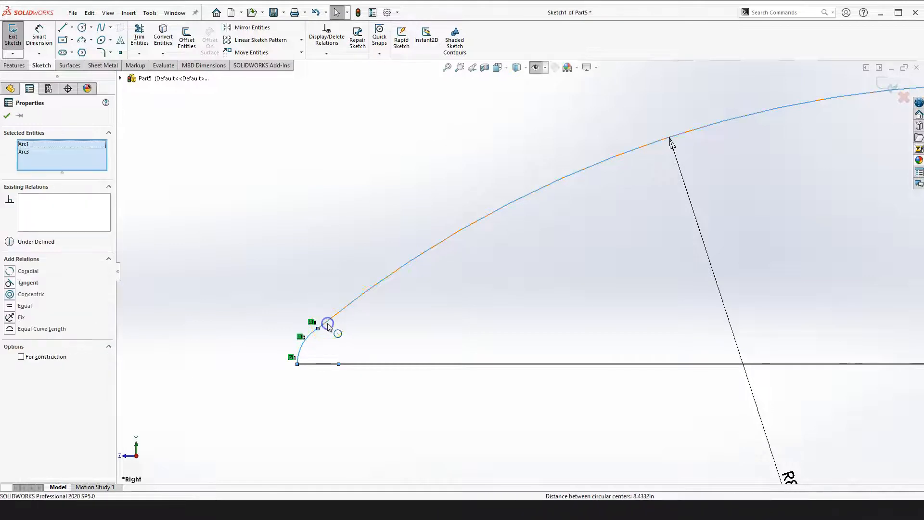
left_click(369, 276)
left_click(281, 250)
- Make the right small end arc tangent to the large upper arc
scroll(323, 321, "up", 2)
scroll(511, 271, "up", 4)
scroll(772, 280, "down", 8)
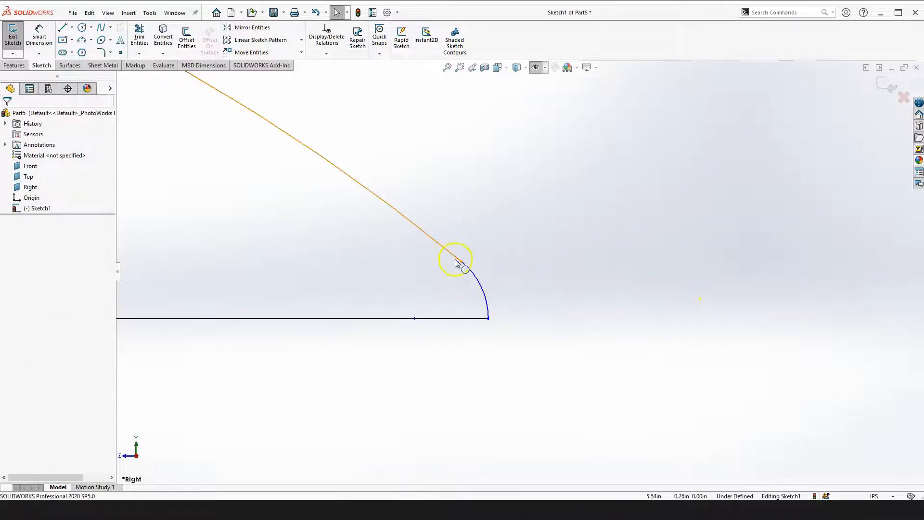
left_click(450, 254)
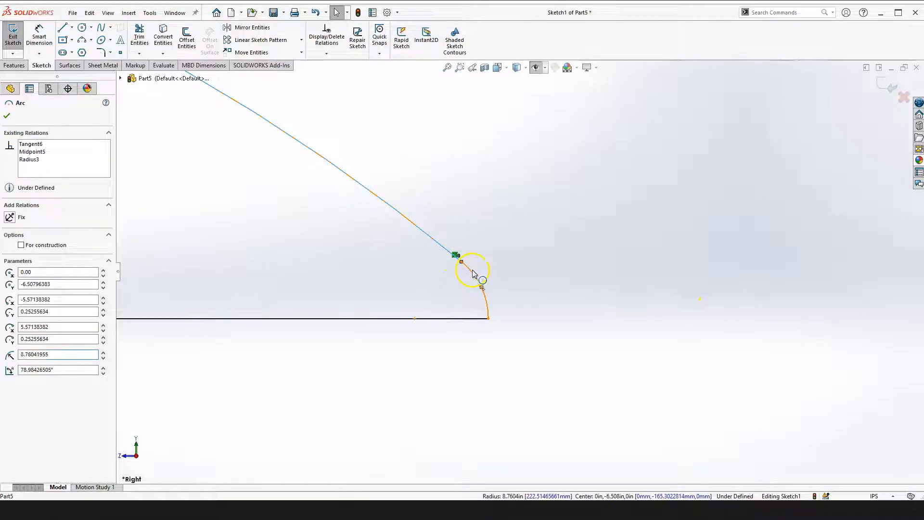
left_click(473, 273, "ctrl")
left_click(518, 229)
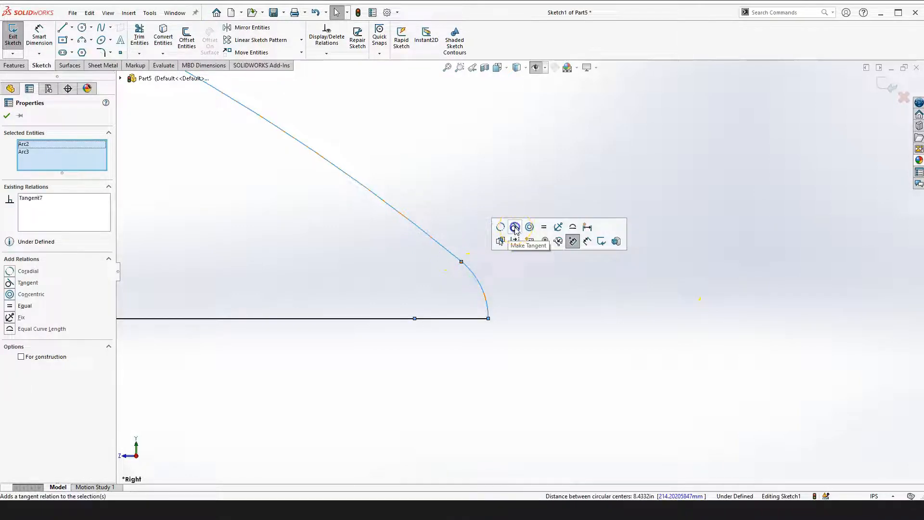
left_click(578, 321)
- Dimension the left small end arc with a radius of 0.6 in
scroll(425, 305, "up", 5)
scroll(386, 305, "down", 3)
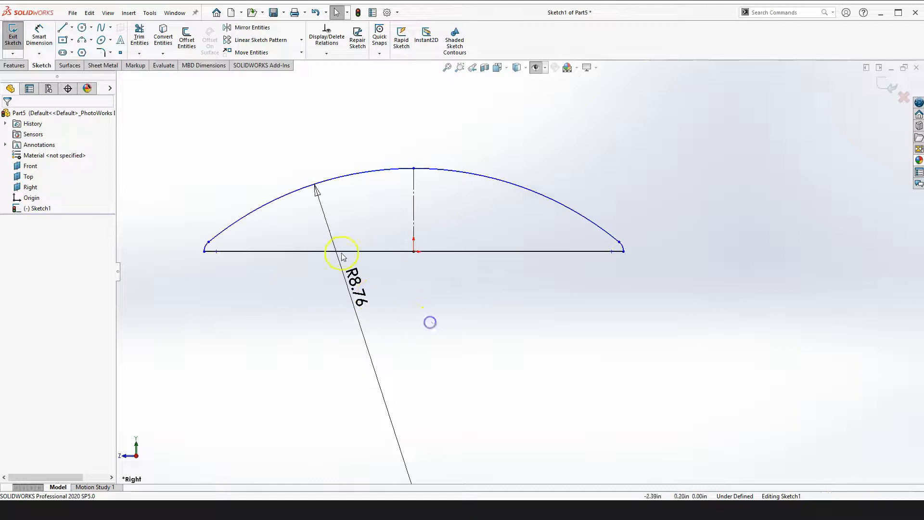
scroll(343, 256, "down", 2)
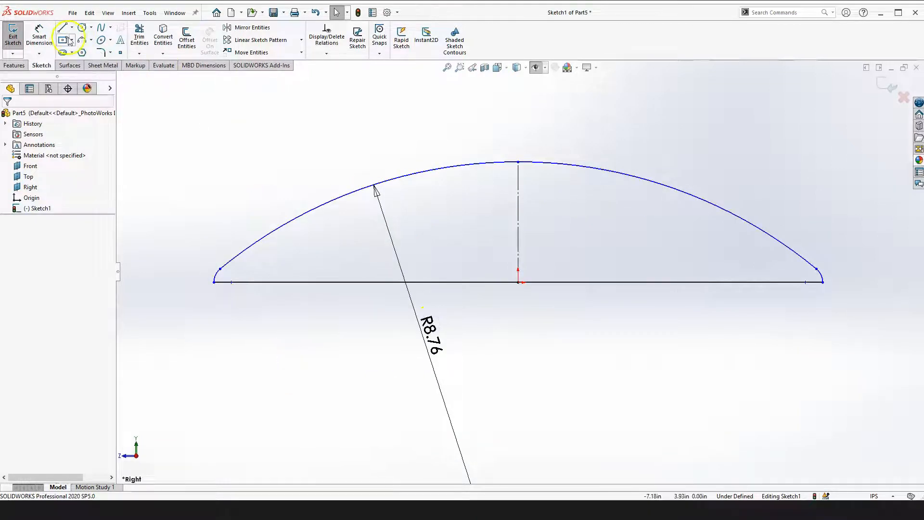
left_click(39, 37)
scroll(241, 284, "down", 3)
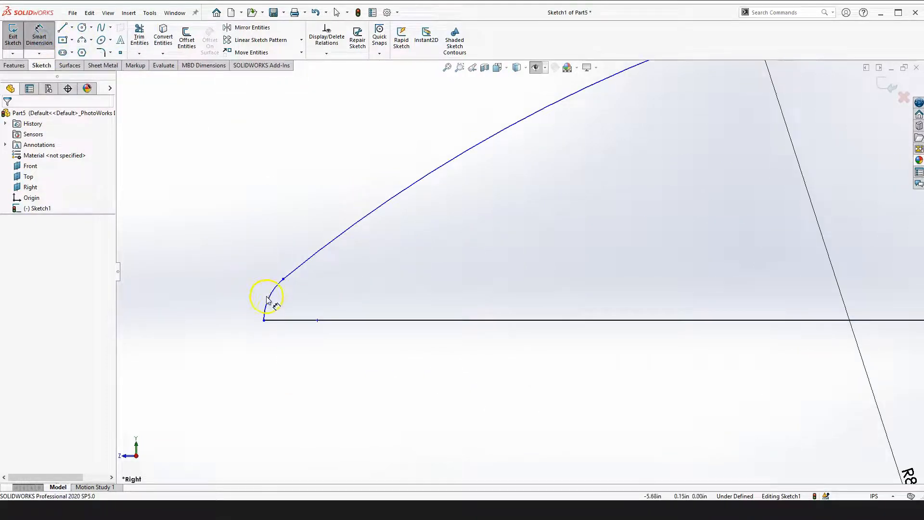
left_click(269, 298)
left_click(379, 269)
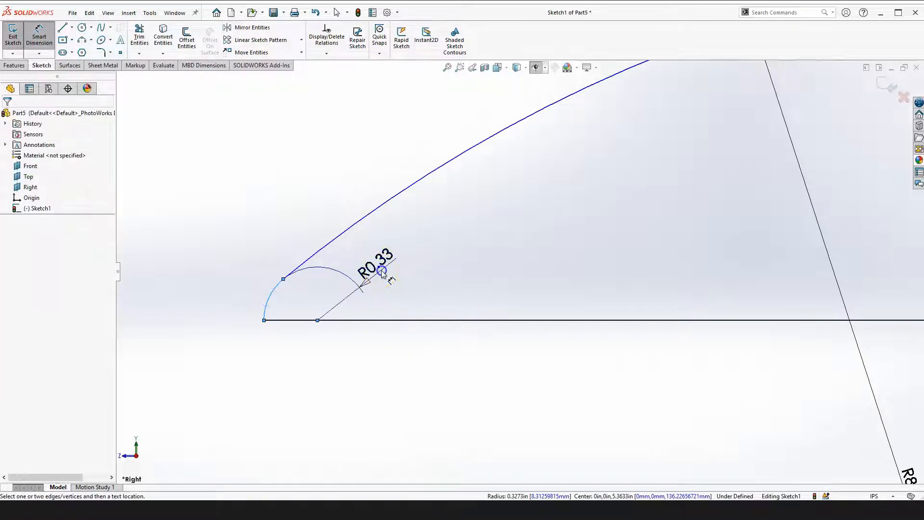
type(".6")
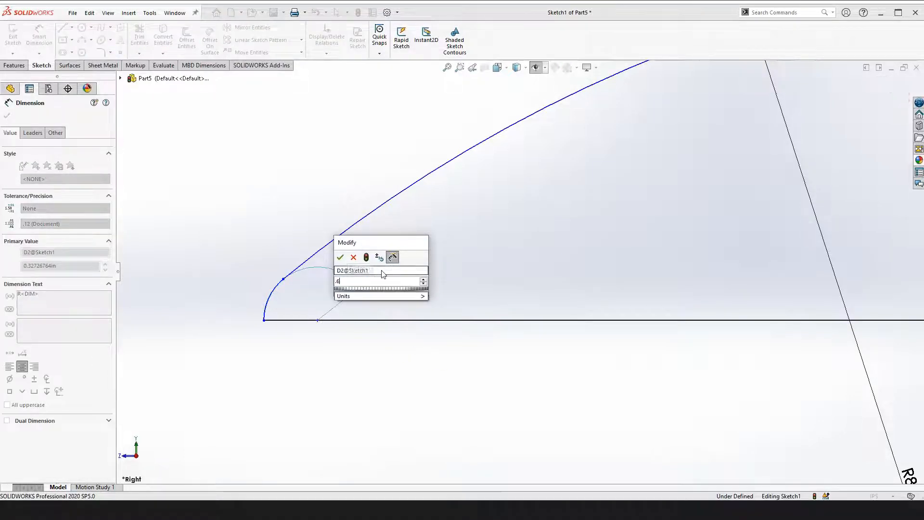
key("Return")
- Set the large upper arc's radius to 6.7 in
scroll(485, 272, "up", 4)
scroll(484, 272, "up", 4)
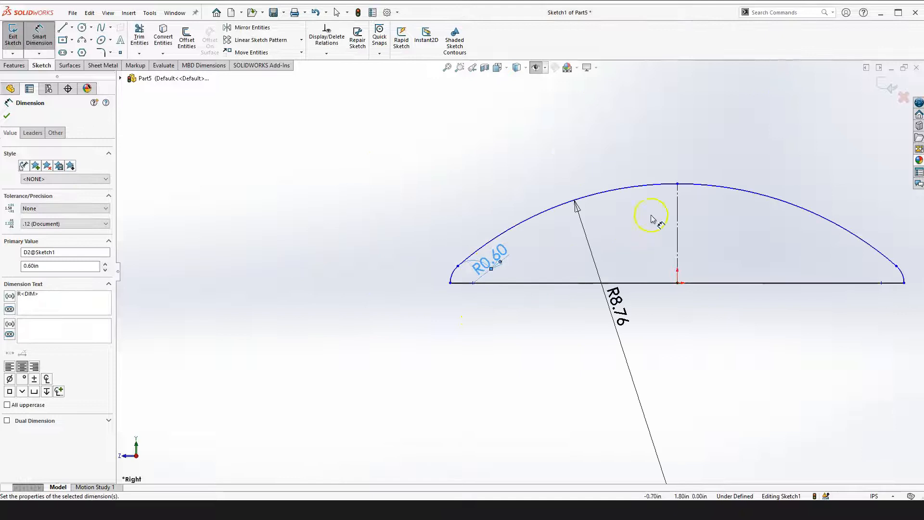
scroll(651, 215, "down", 3)
scroll(543, 345, "up", 4)
scroll(572, 366, "down", 2)
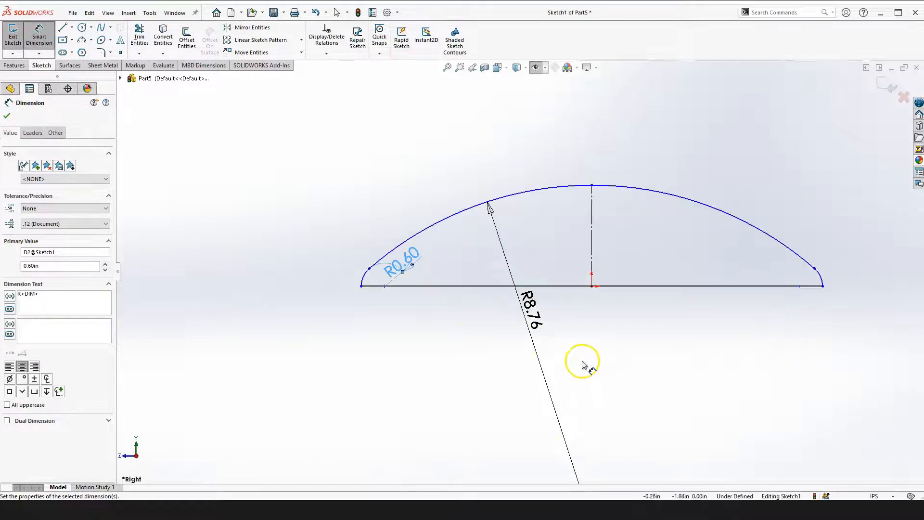
key("Escape")
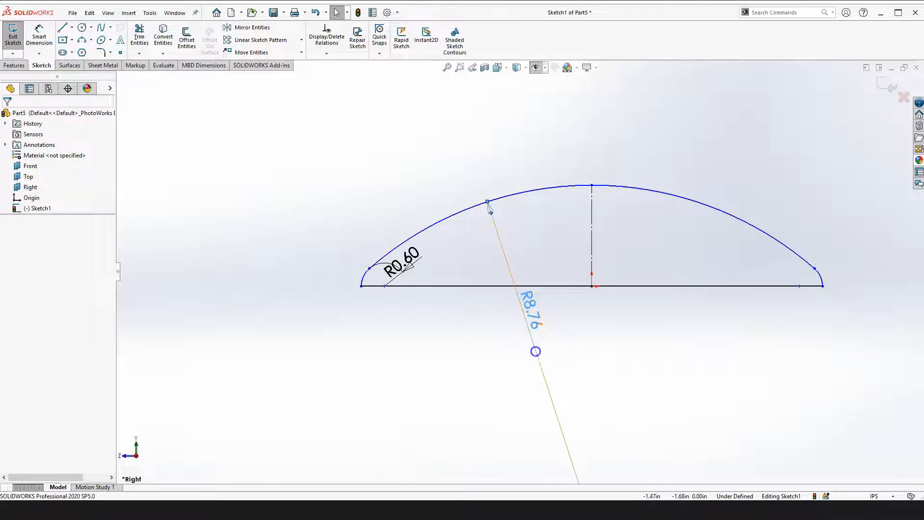
left_click(529, 298)
double_click(530, 313)
left_click(526, 321)
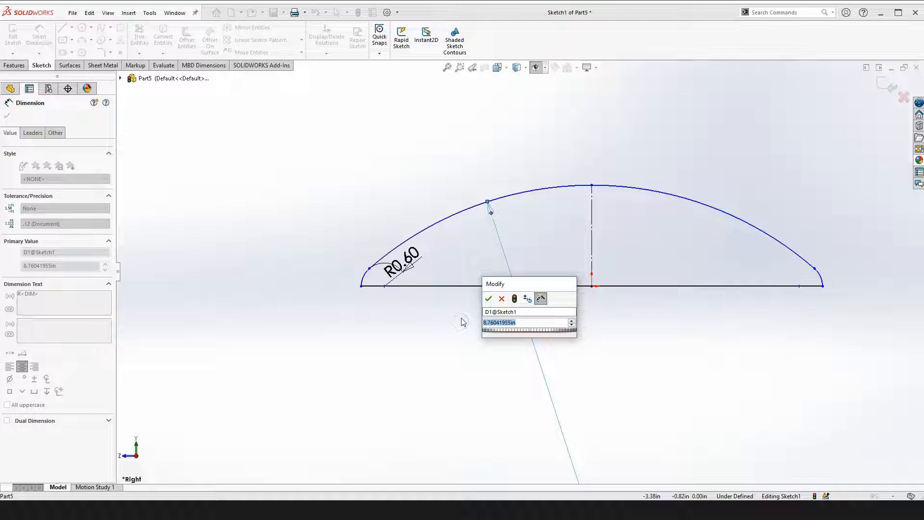
type("6.7")
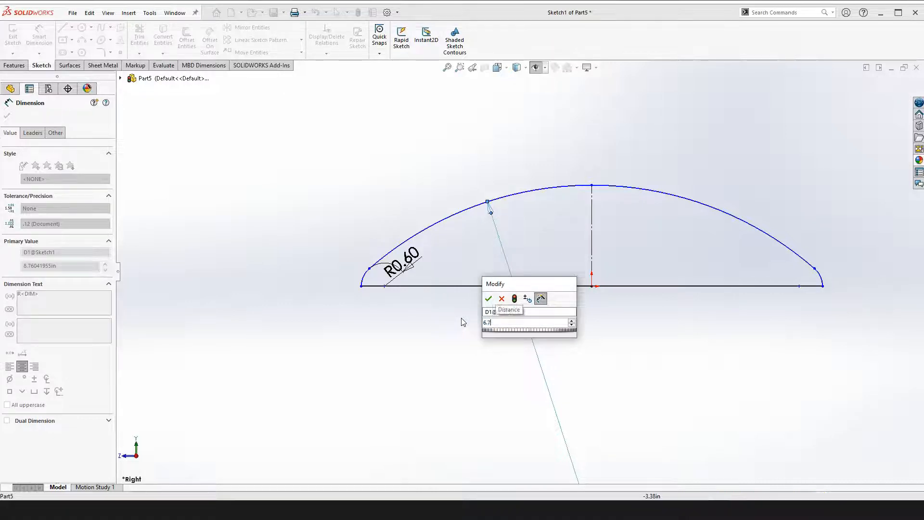
key("Return")
left_click(454, 340)
- Dimension the horizontal base line to a length of 10 in, placing the dimension below the profile
scroll(455, 340, "down", 3)
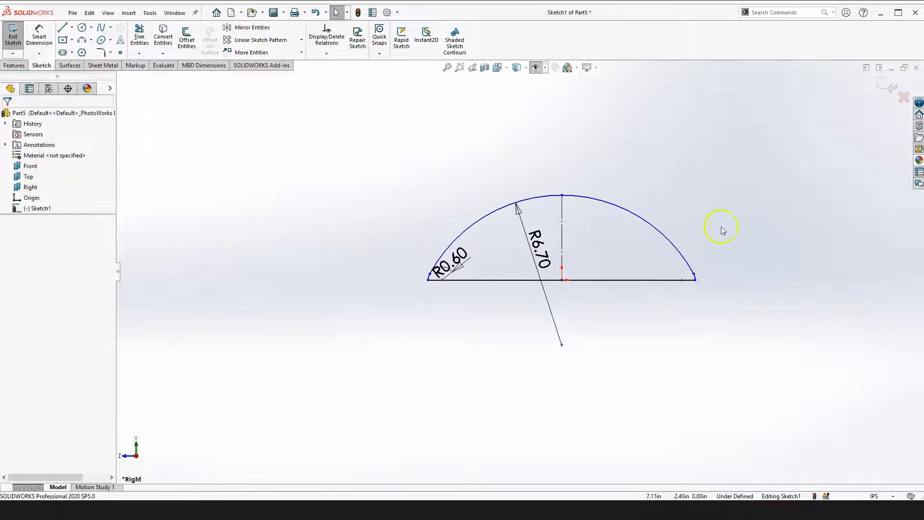
scroll(721, 229, "up", 2)
left_click(609, 386)
scroll(649, 305, "down", 5)
scroll(544, 330, "up", 7)
scroll(403, 309, "down", 3)
left_click(352, 323)
right_click_drag(607, 399, 600, 326)
left_click(580, 317)
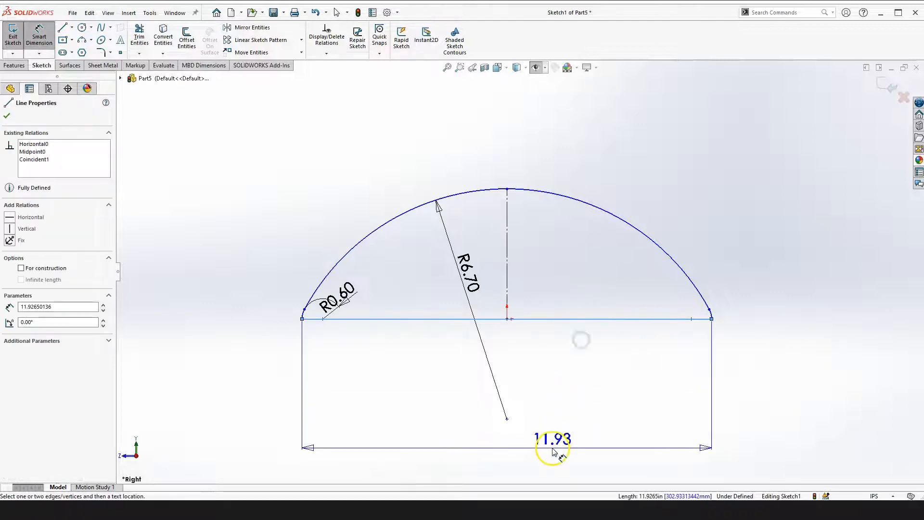
left_click(551, 450)
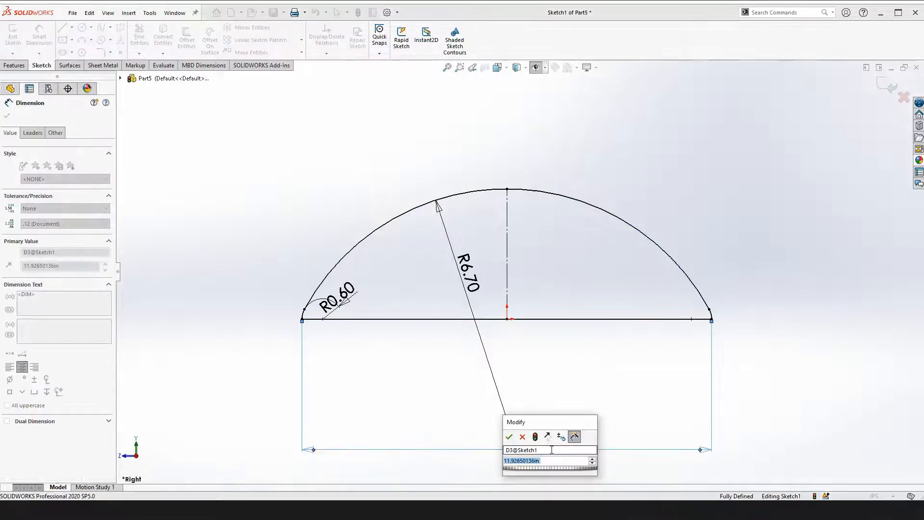
type("10")
key("Return")
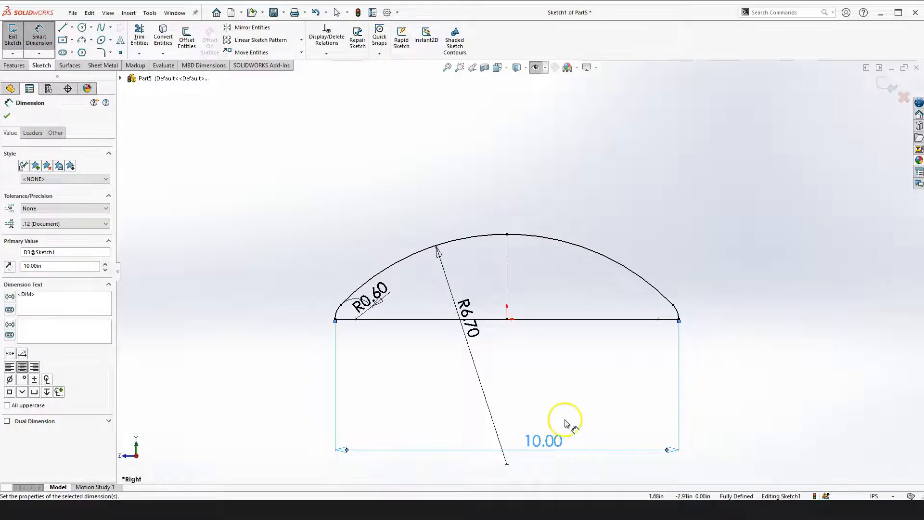
left_click(556, 392)
key("Escape")
- Move the large and small arc radius dimensions outside the profile, beyond its left end
left_click(548, 349)
scroll(614, 308, "up", 1)
scroll(635, 315, "down", 1)
left_click(686, 332)
scroll(582, 344, "up", 1)
scroll(592, 339, "down", 2)
scroll(395, 308, "up", 2)
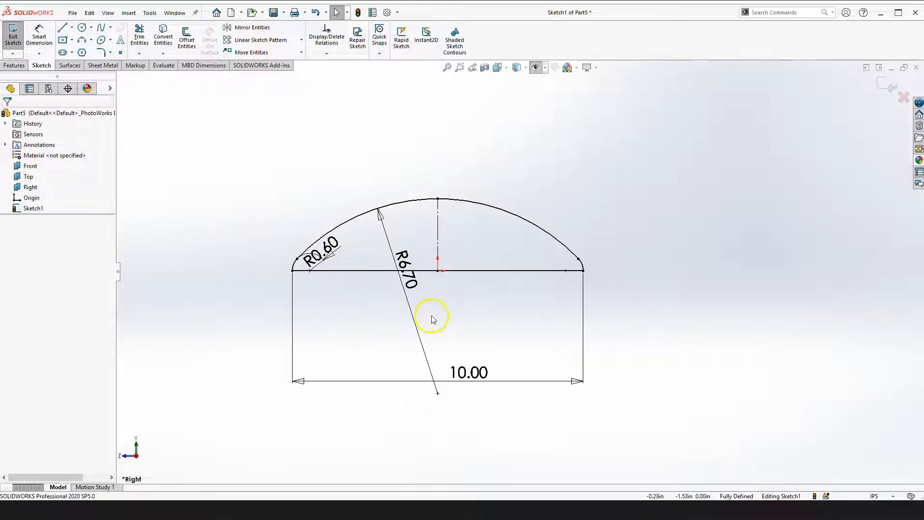
left_click_drag(407, 274, 248, 328)
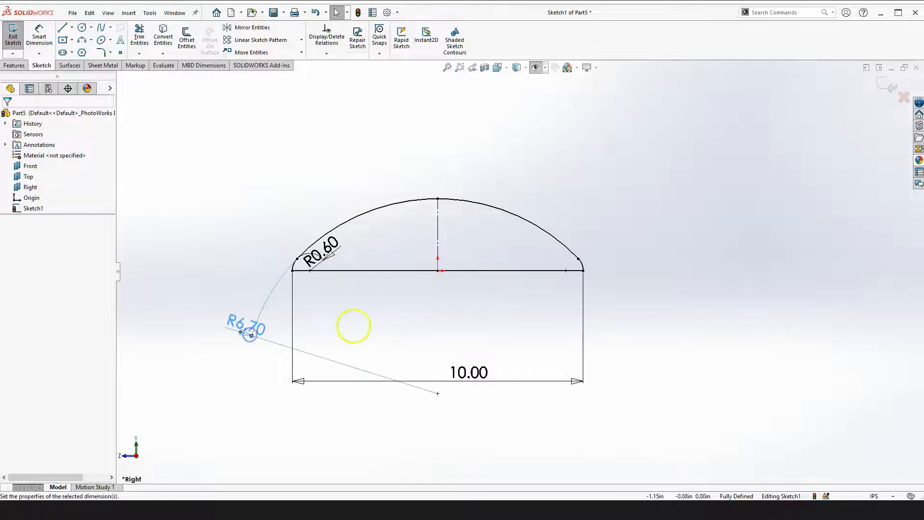
left_click_drag(320, 254, 260, 233)
left_click(643, 287)
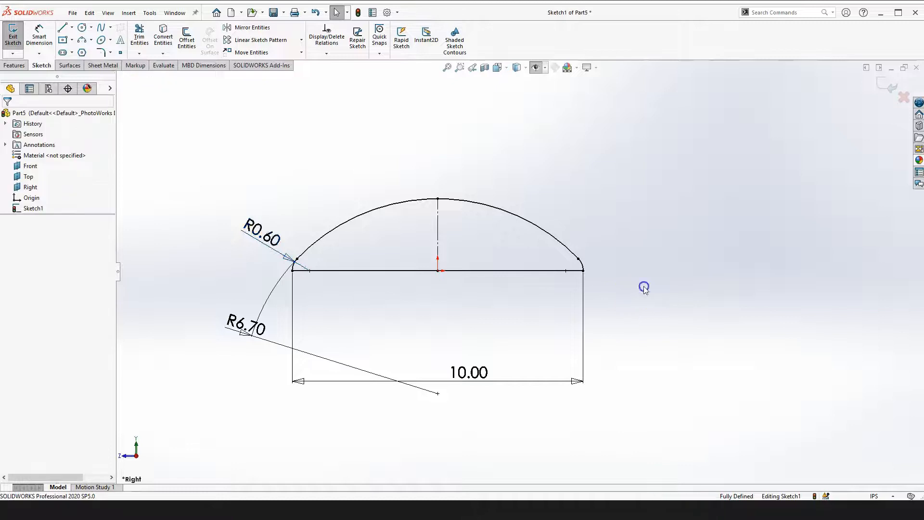
key("f")
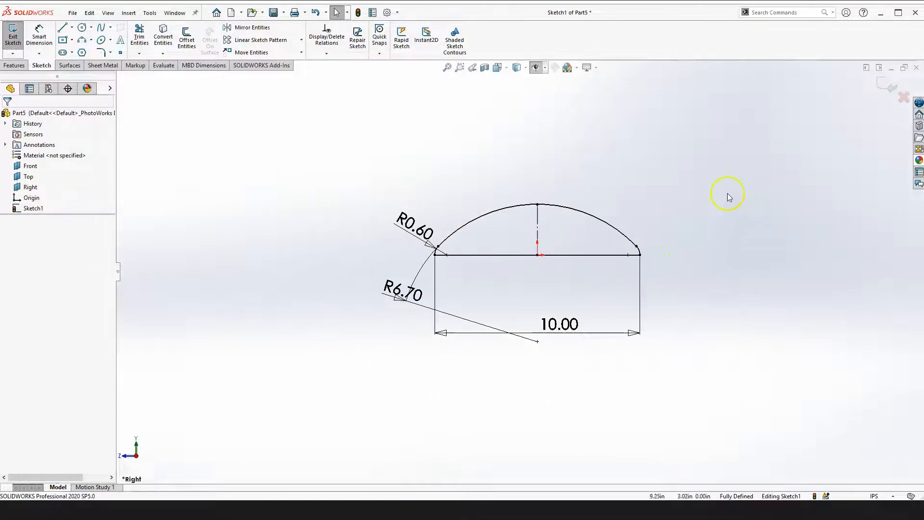
- Revolve the closed half-profile 360 degrees around the 10 in horizontal base line into a solid body
right_click_drag(676, 200, 743, 283)
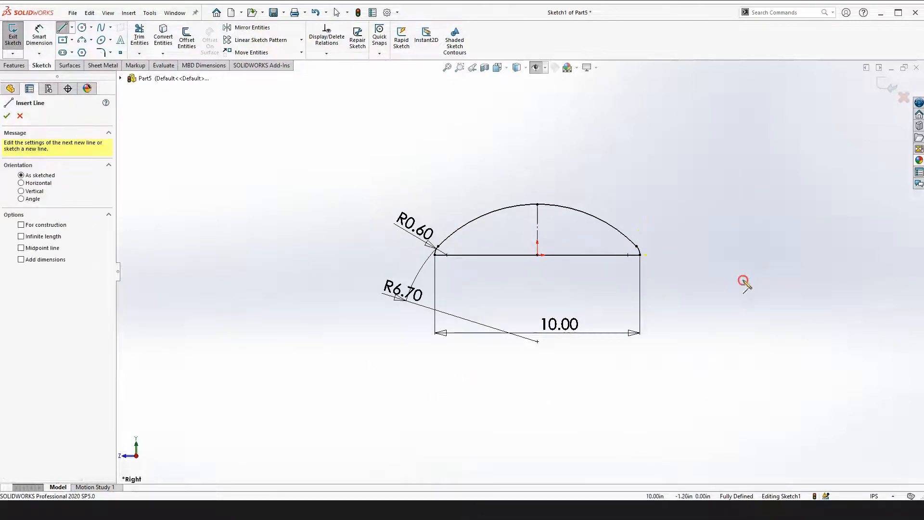
key("Escape")
right_click_drag(689, 188, 741, 244)
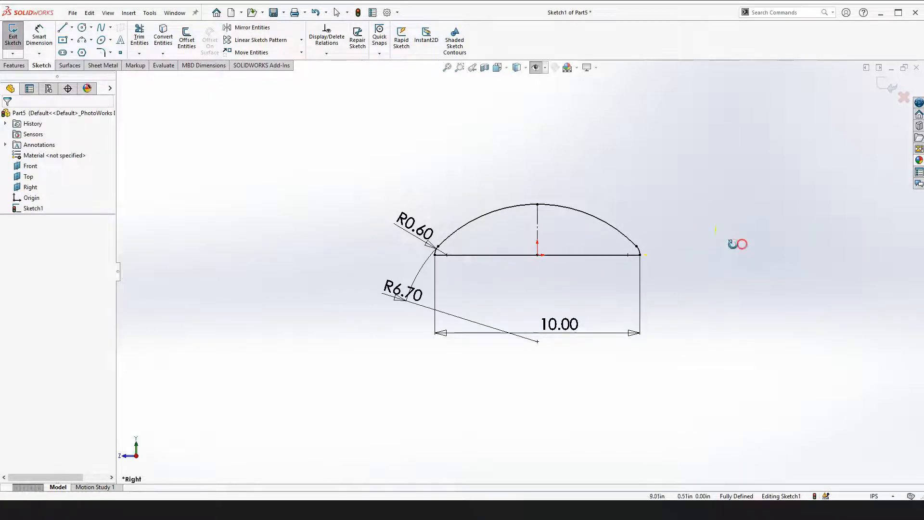
scroll(536, 212, "down", 4)
mouse_move(576, 201)
left_mouse_down()
mouse_move(488, 250)
mouse_move(584, 223)
mouse_move(645, 291)
mouse_move(617, 273)
mouse_move(585, 302)
left_mouse_up()
key("Escape")
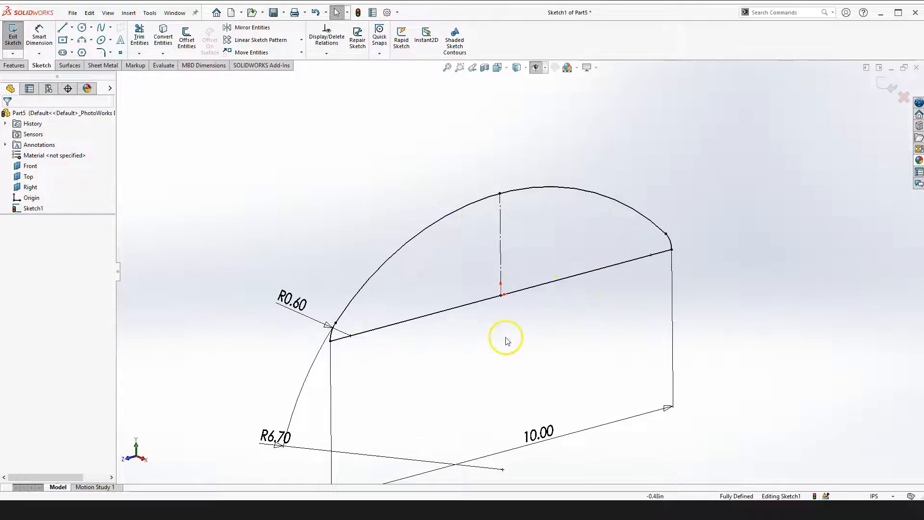
left_click(15, 66)
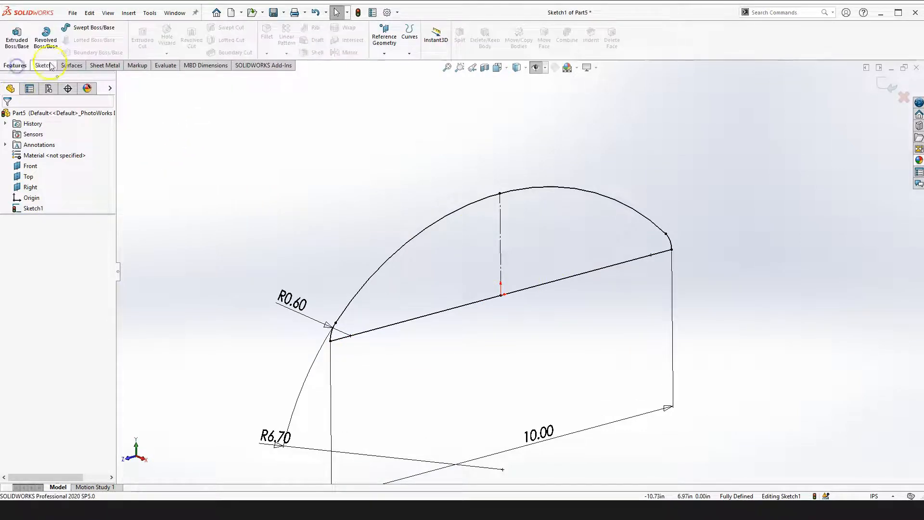
left_click(46, 36)
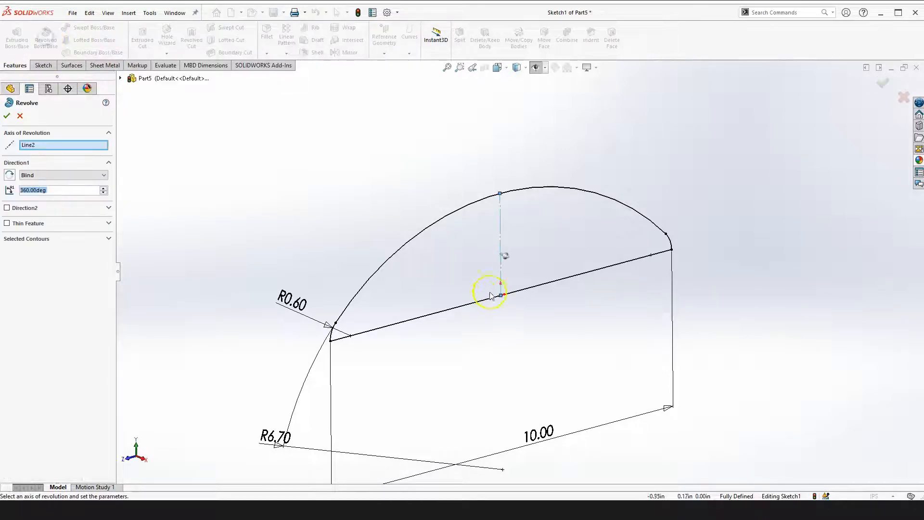
left_click(467, 304)
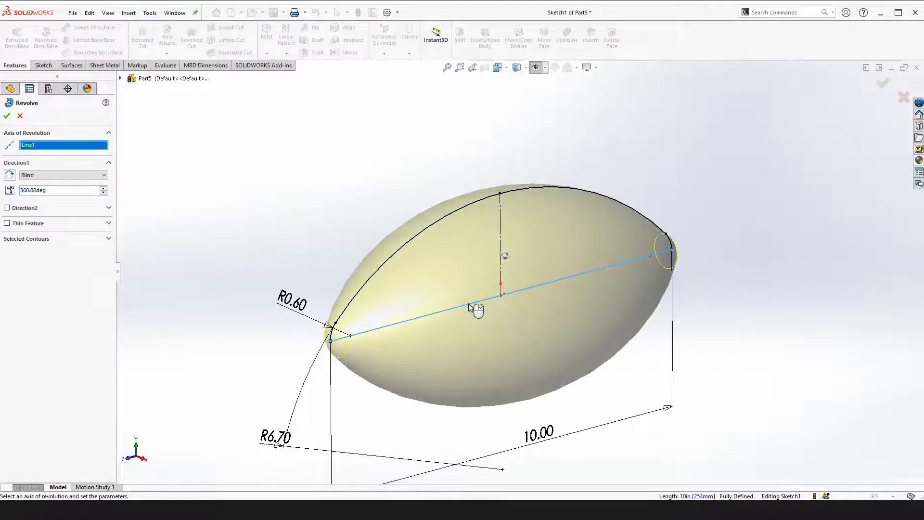
left_click(6, 119)
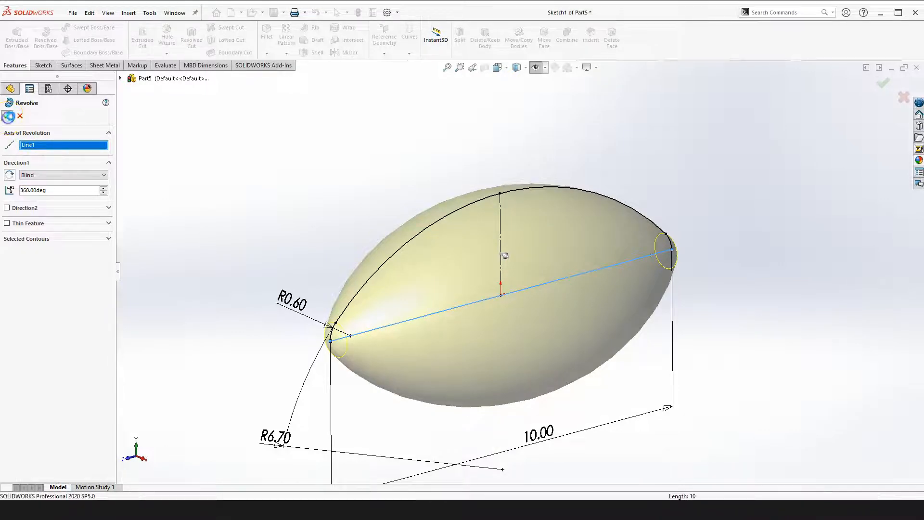
left_click(752, 286)
- Examine the revolved football body from several angles, finishing in the front view looking at its pointed end
scroll(642, 322, "up", 2)
left_click(693, 280)
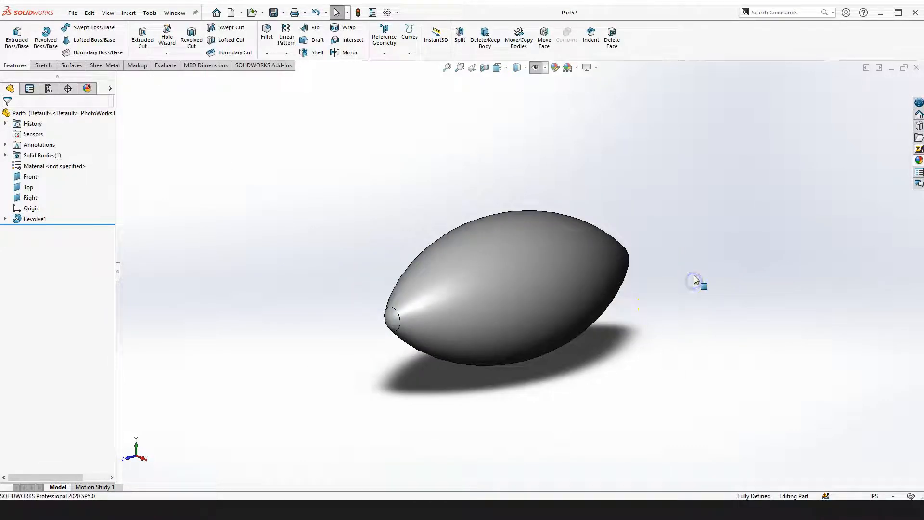
key("space")
left_click(690, 231)
key("space")
left_click(794, 269)
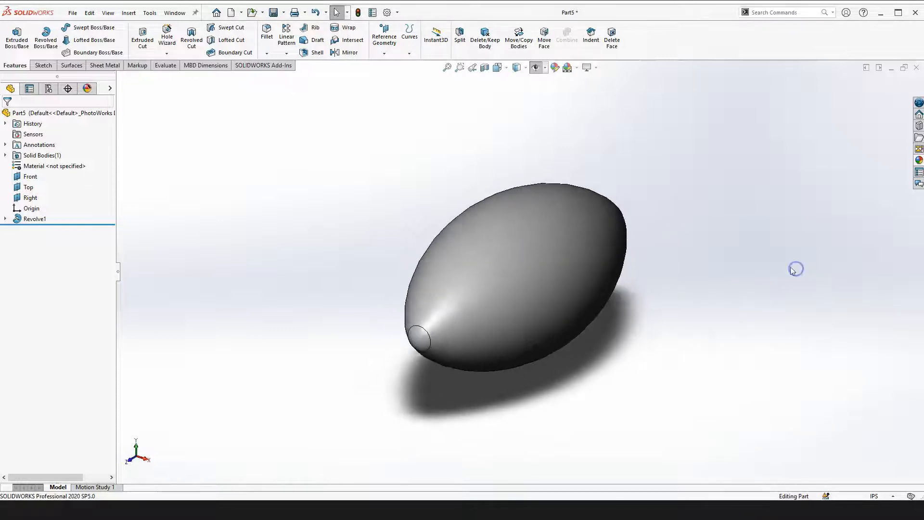
right_click_drag(688, 227, 691, 330)
mouse_move(585, 264)
left_mouse_down()
mouse_move(496, 243)
mouse_move(490, 280)
mouse_move(534, 262)
mouse_move(420, 285)
mouse_move(417, 219)
mouse_move(368, 209)
mouse_move(324, 219)
mouse_move(655, 250)
mouse_move(510, 201)
mouse_move(362, 185)
left_mouse_up()
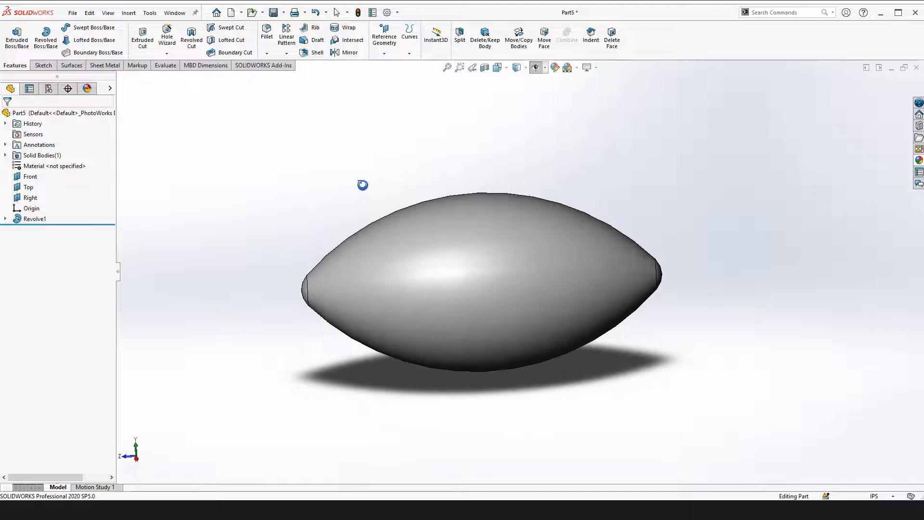
key("space")
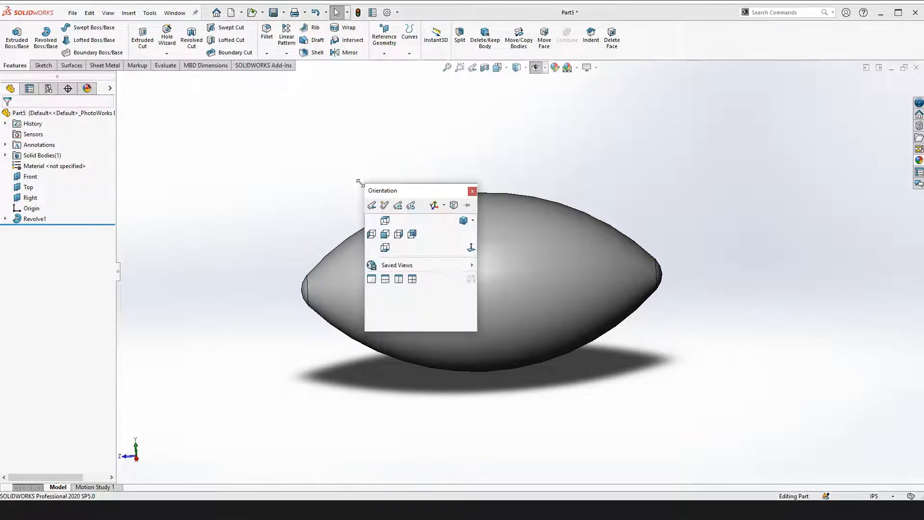
left_click(404, 238)
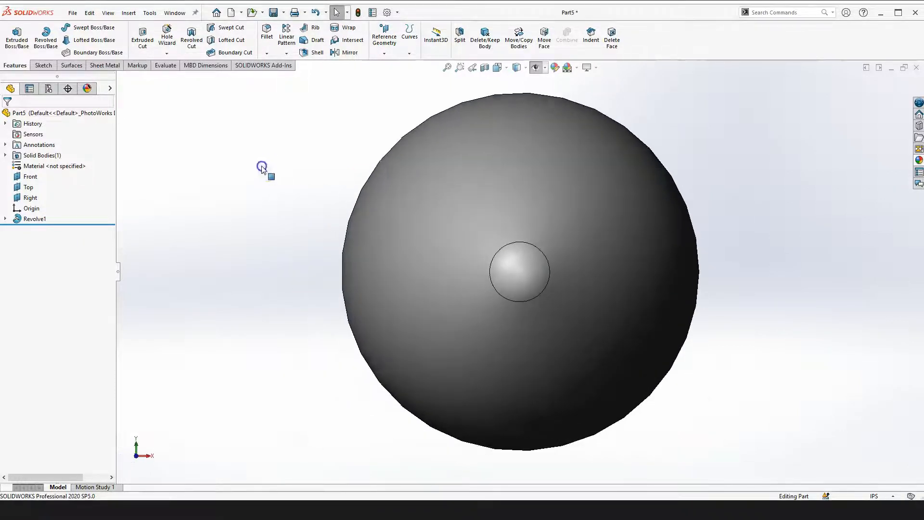
- Examine the football side-on from the right view and check how the Front, Top and Right planes lie against it
key("ctrl+4")
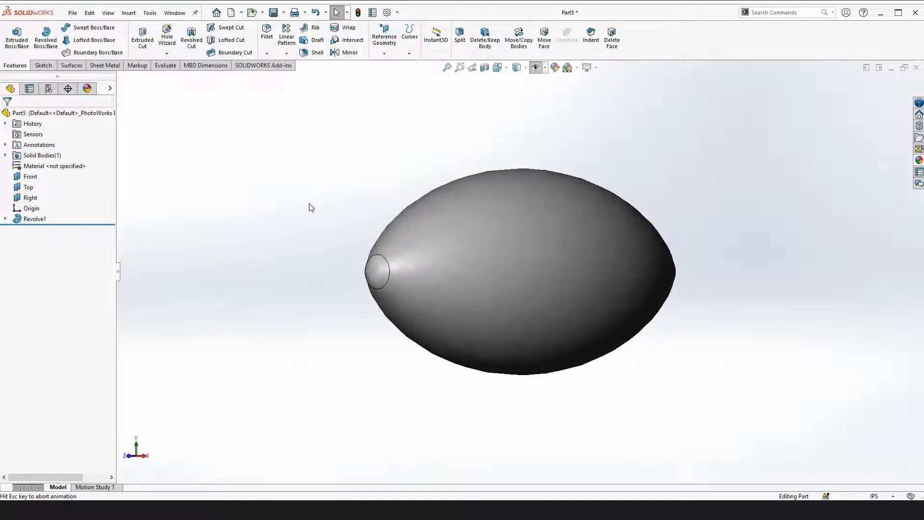
scroll(342, 279, "up", 3)
scroll(449, 269, "down", 2)
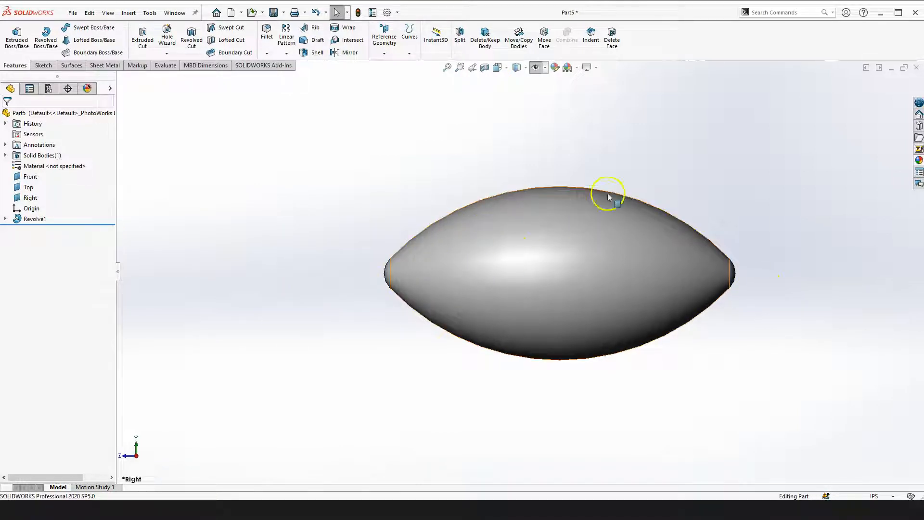
scroll(758, 278, "down", 2)
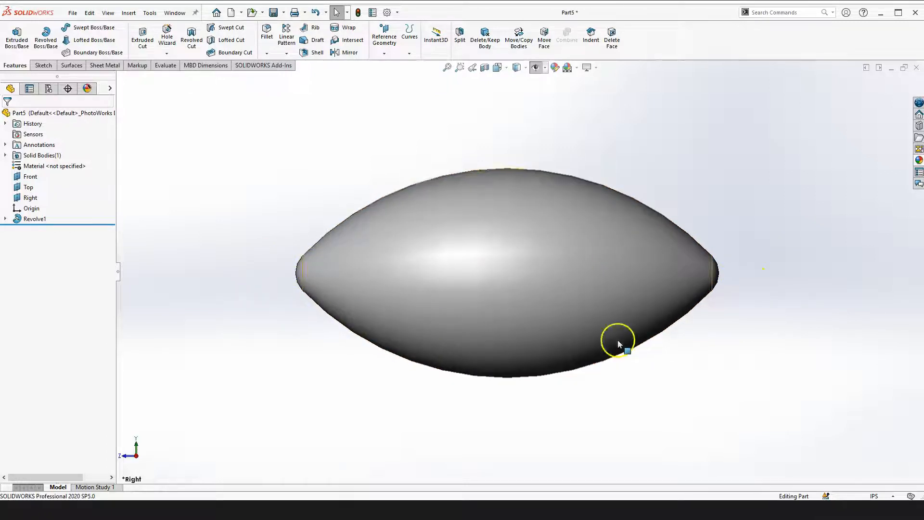
scroll(599, 401, "up", 1)
scroll(717, 237, "down", 1)
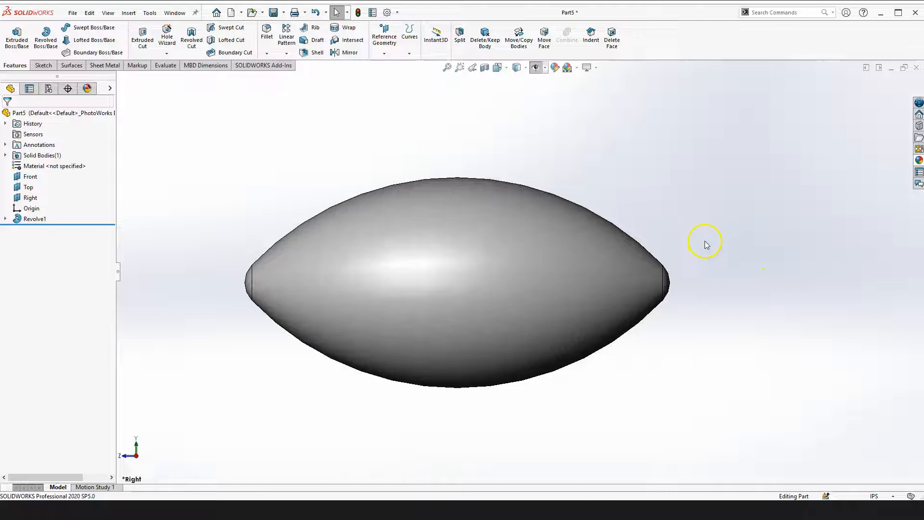
left_click(29, 177)
scroll(518, 320, "up", 4)
left_click(178, 232)
left_click(29, 188)
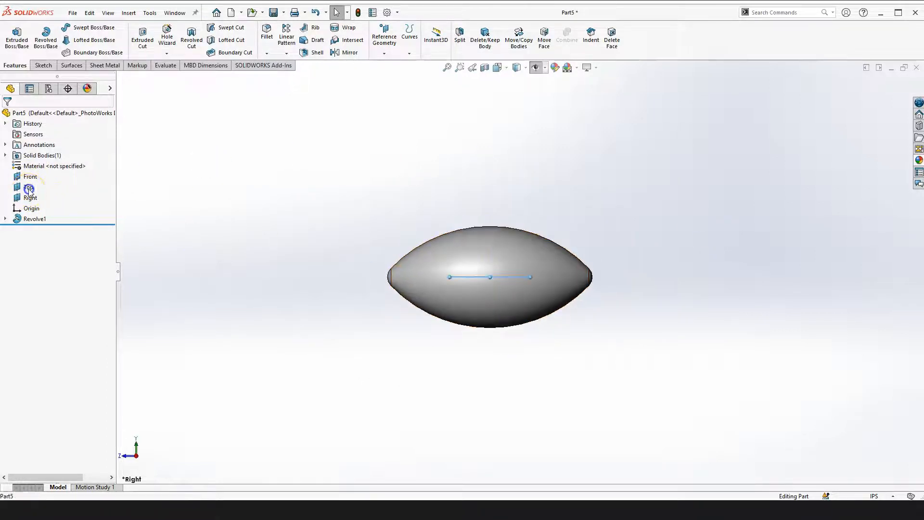
left_click(30, 198)
scroll(597, 226, "down", 2)
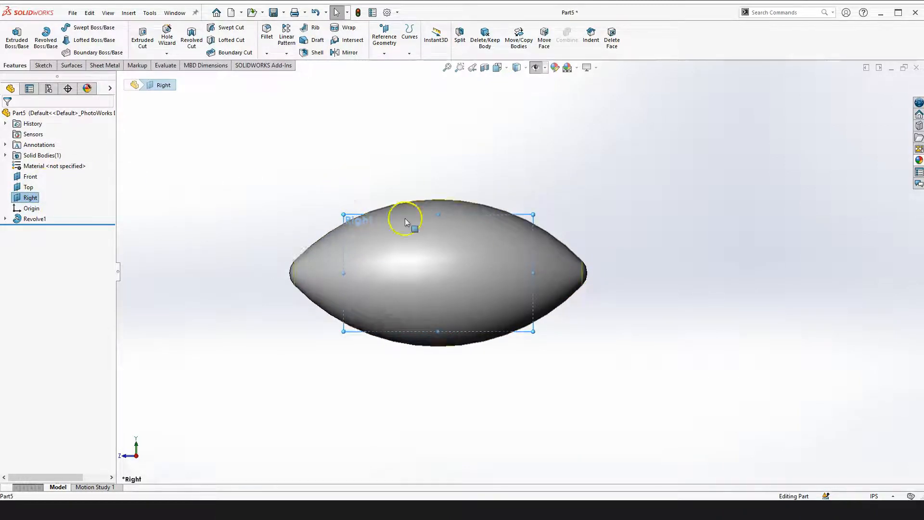
left_click(643, 322)
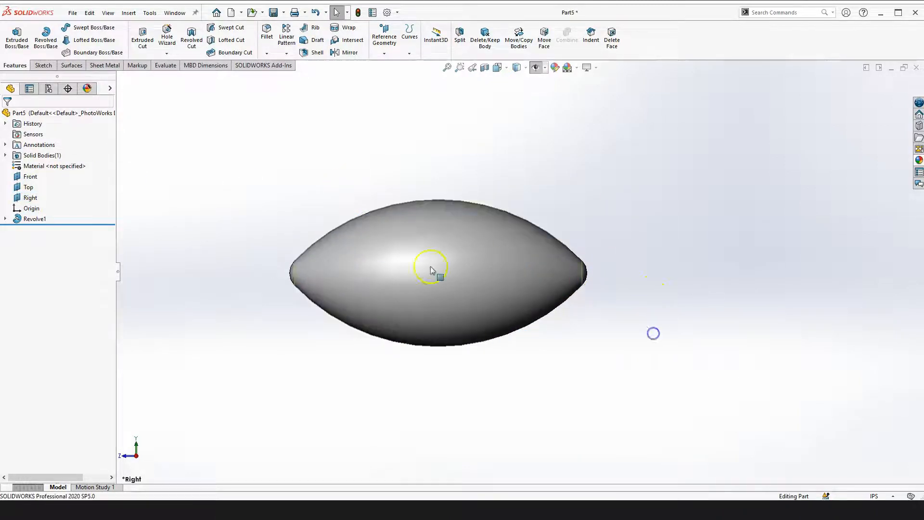
- Start a new sketch on the Right plane, facing the long side of the football
left_click(30, 198)
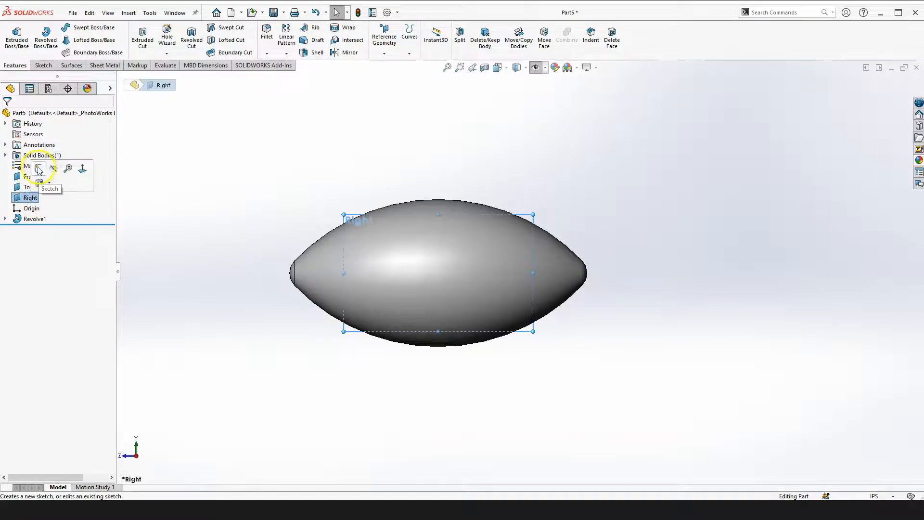
left_click(38, 170)
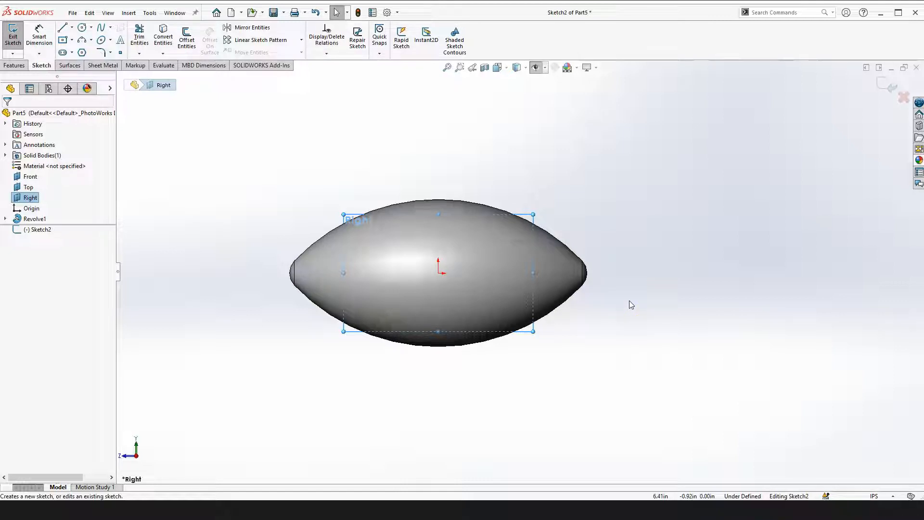
key("ctrl+1")
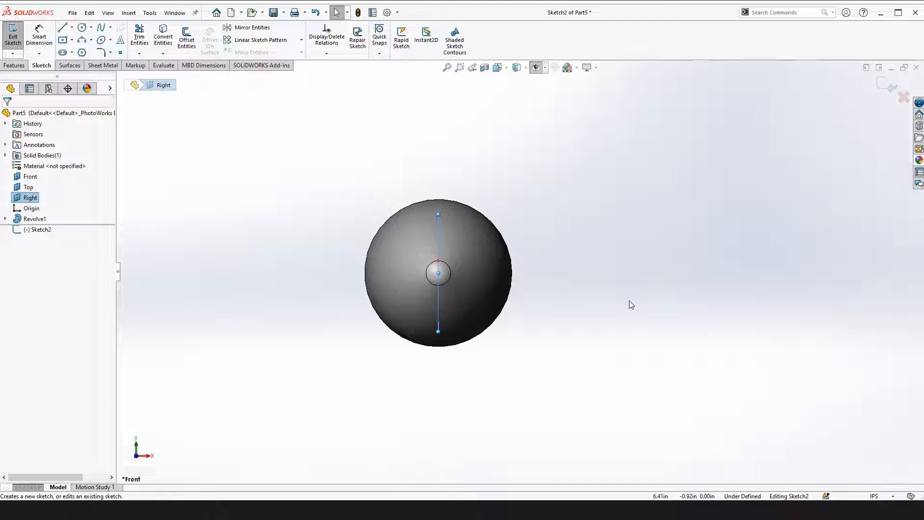
key("ctrl+4")
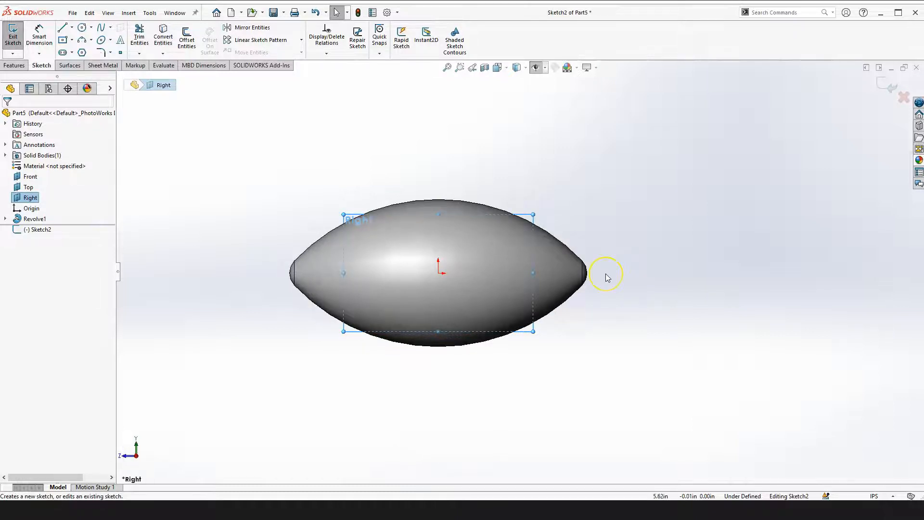
scroll(446, 297, "down", 2)
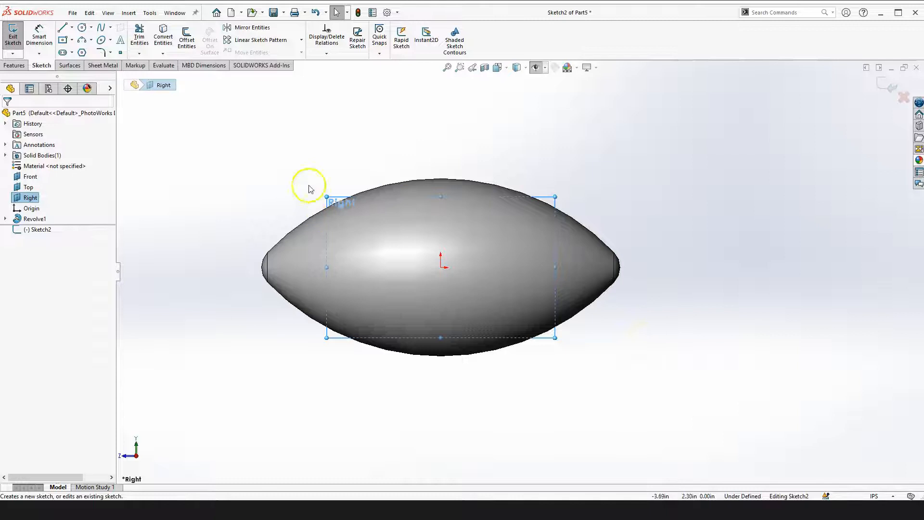
key("ctrl+1")
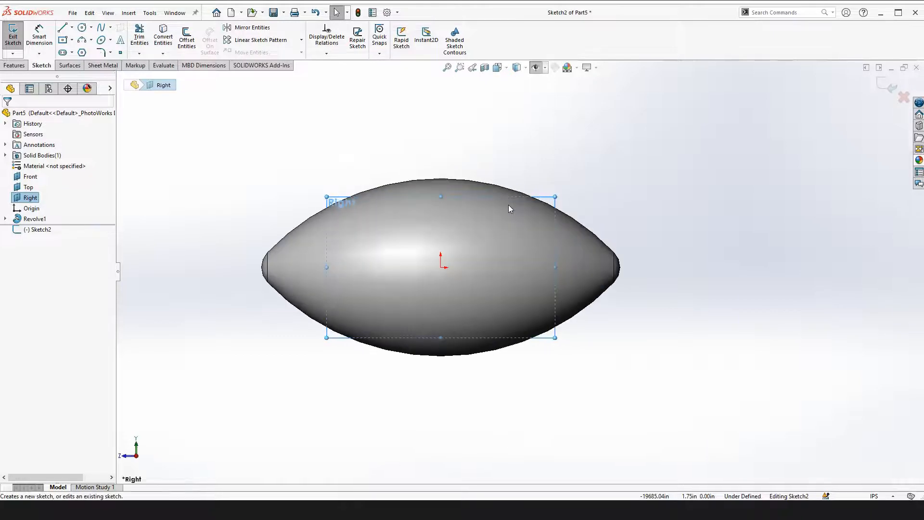
left_click(207, 161)
left_click(37, 201)
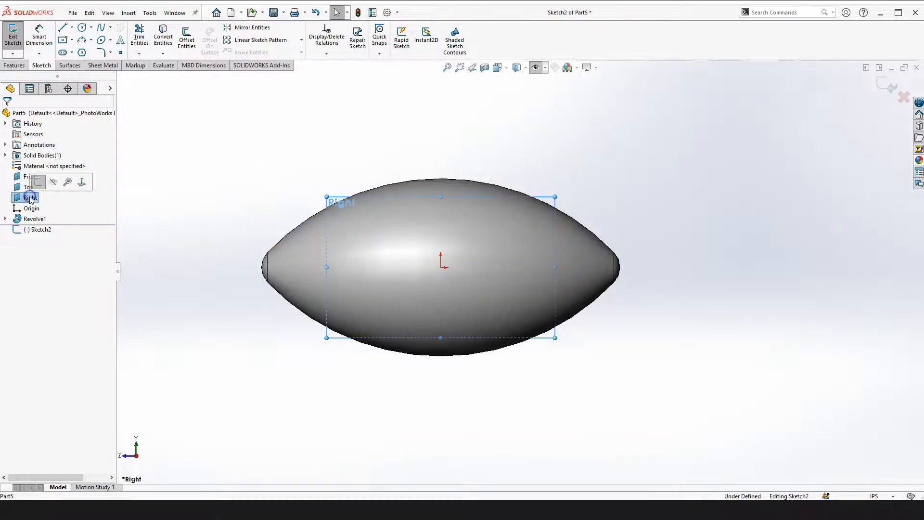
left_click(231, 162)
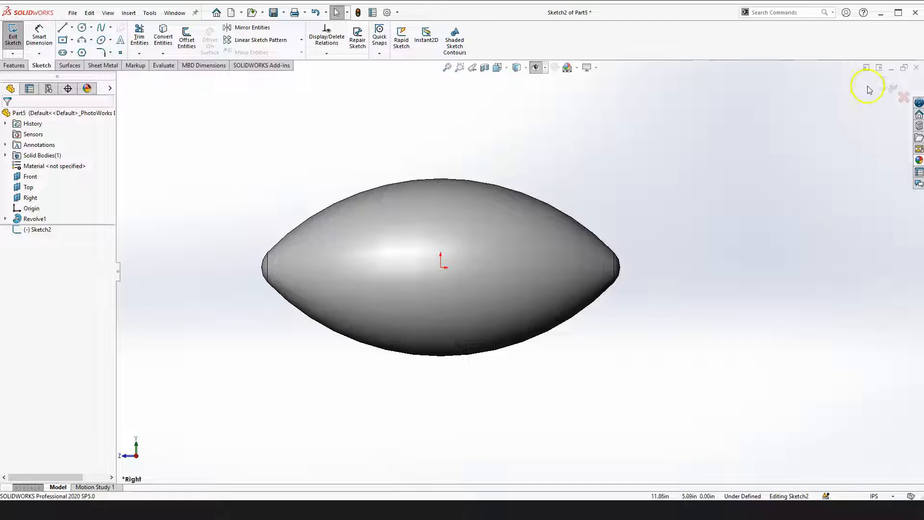
- Sketch a thin center rectangle at the origin, about 13.3 in long and 0.52 in high, extending beyond both tips of the football
left_click(63, 40)
left_click_drag(441, 266, 679, 258)
key("Escape")
scroll(679, 290, "down", 1)
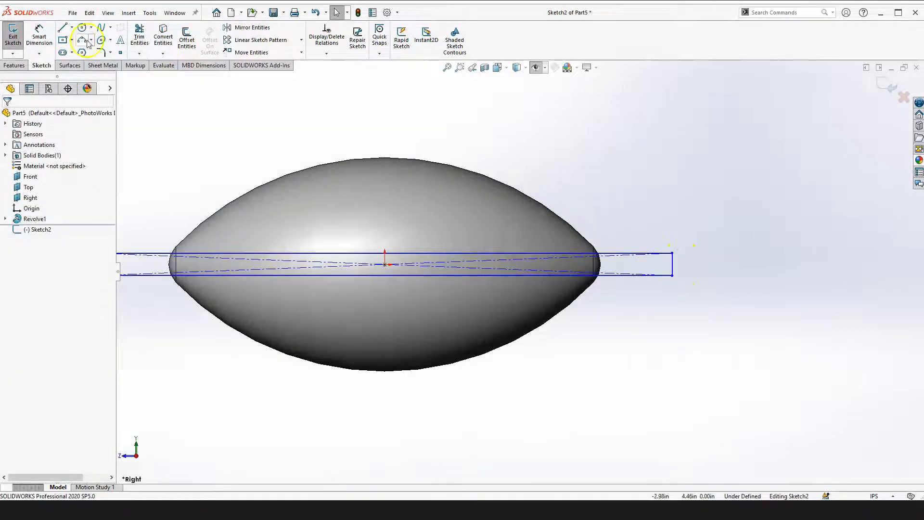
- Dimension the short vertical end of the rectangle to a height of 0.04 in
left_click(40, 34)
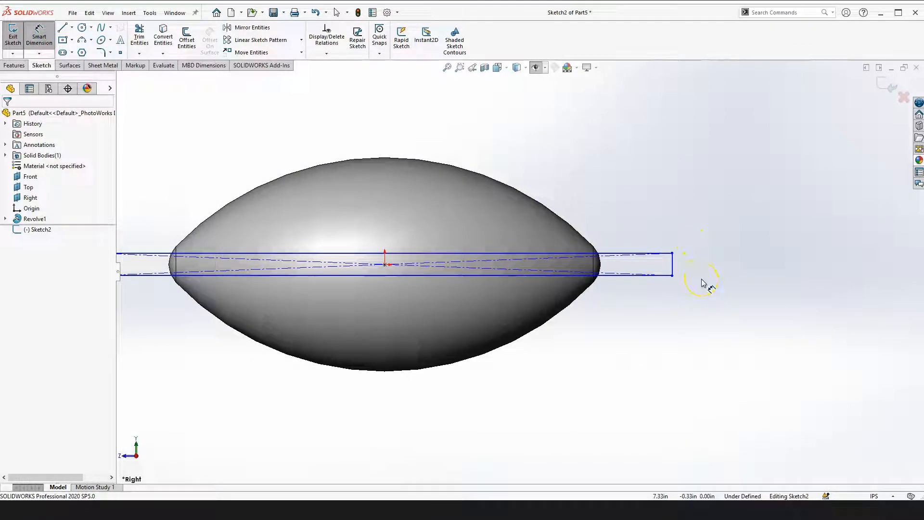
left_click(677, 272)
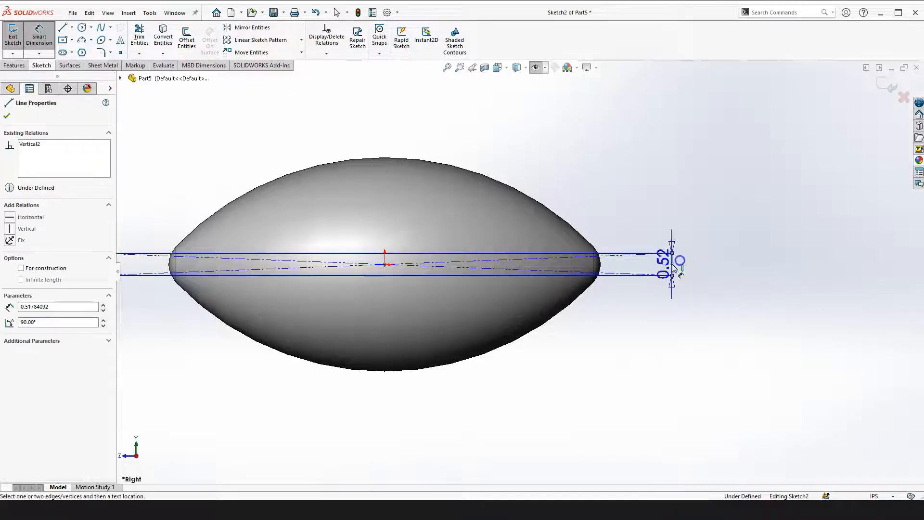
left_click(700, 208)
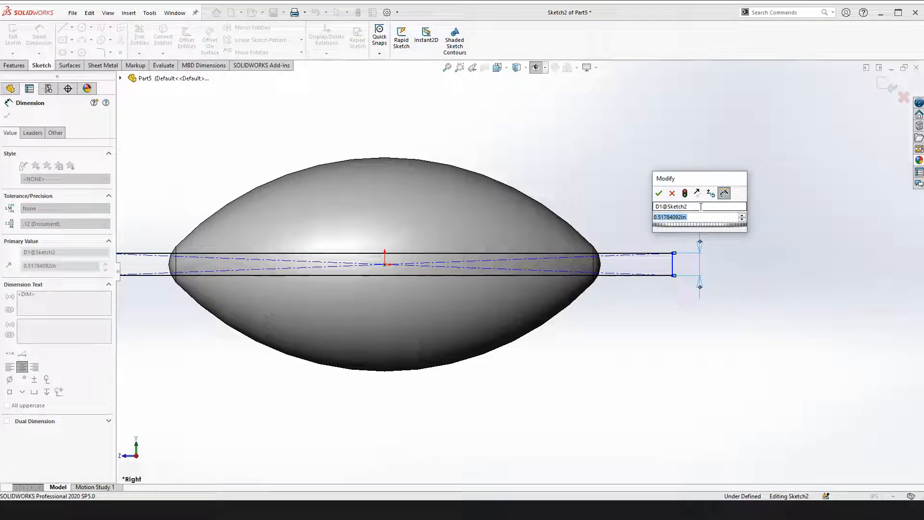
type(".04")
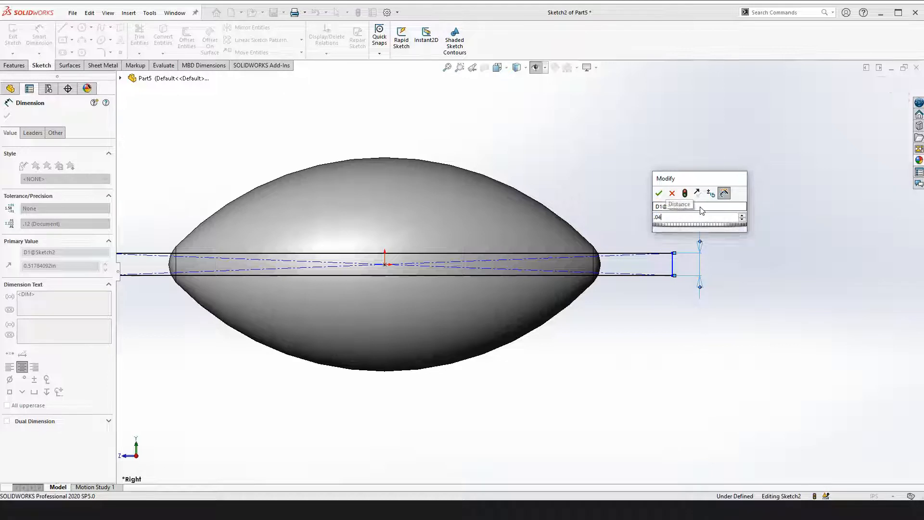
key("Return")
scroll(484, 308, "up", 1)
scroll(535, 268, "down", 2)
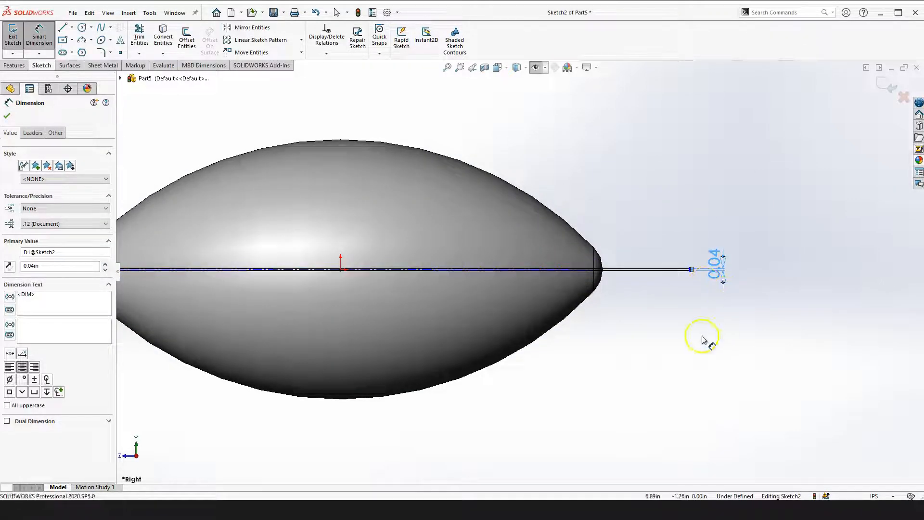
key("Escape")
left_click(702, 337)
- Dimension the rectangle's long upper edge to 13 in, placing the dimension above the football
scroll(645, 298, "up", 2)
scroll(539, 288, "down", 1)
scroll(154, 254, "down", 3)
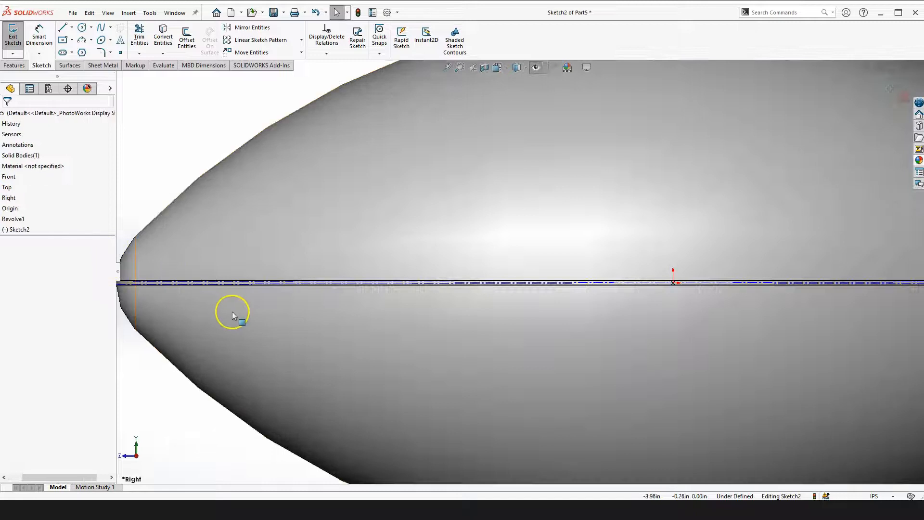
scroll(227, 293, "up", 2)
scroll(531, 283, "down", 4)
scroll(486, 293, "up", 5)
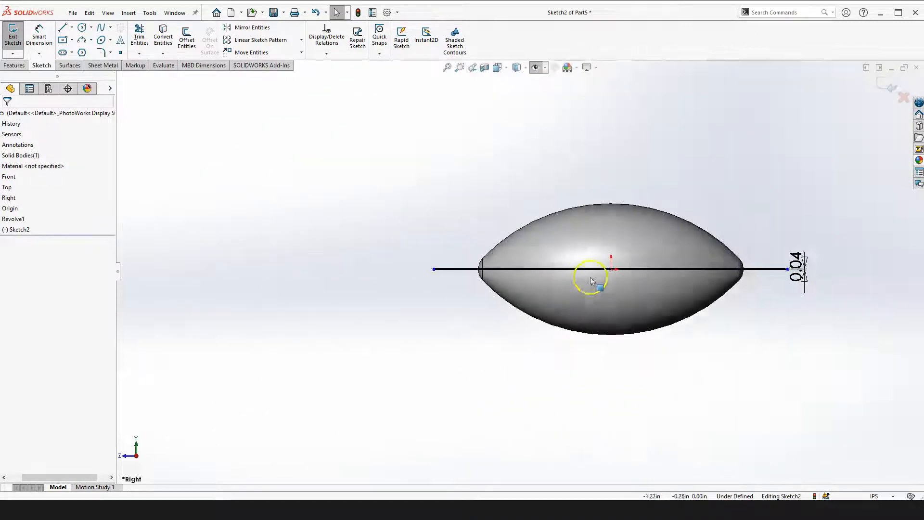
right_click_drag(605, 404, 603, 361)
scroll(586, 316, "down", 6)
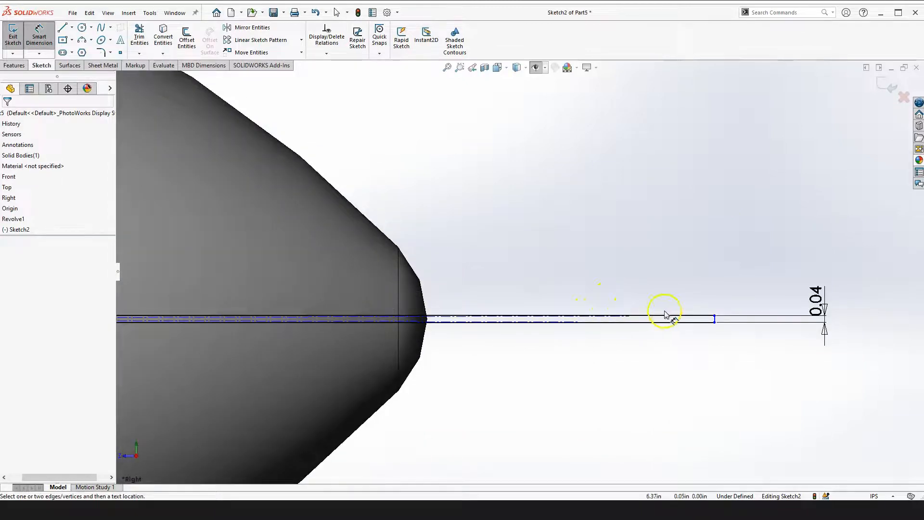
left_click(665, 315)
scroll(637, 262, "up", 4)
left_click(402, 169)
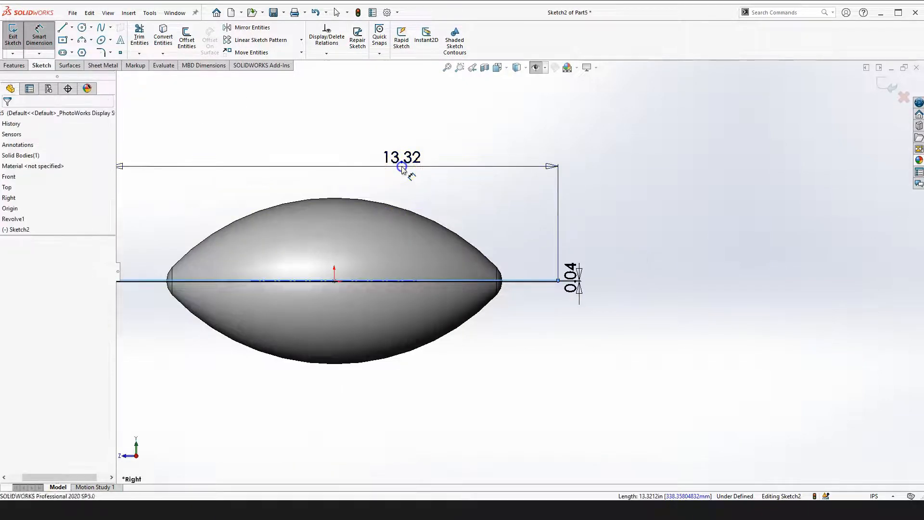
type("13")
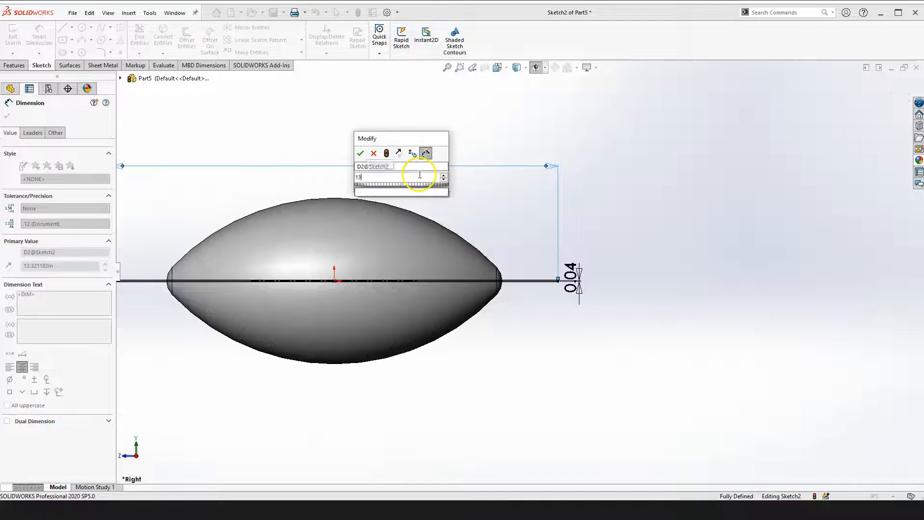
key("Return")
left_click(541, 393)
- Set up a Projection split line from the current rectangle sketch, selecting the football's large main face as a face to split
right_click_drag(514, 332, 643, 404)
mouse_move(383, 223)
middle_mouse_down()
mouse_move(402, 270)
mouse_move(410, 241)
mouse_move(252, 374)
middle_mouse_up()
scroll(272, 339, "up", 3)
middle_click_drag(299, 267, 305, 255)
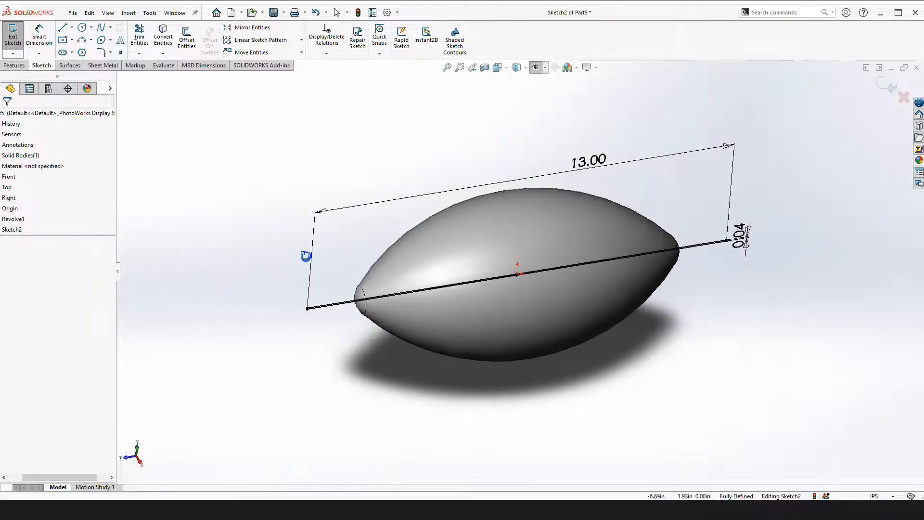
middle_click_drag(305, 225, 260, 188)
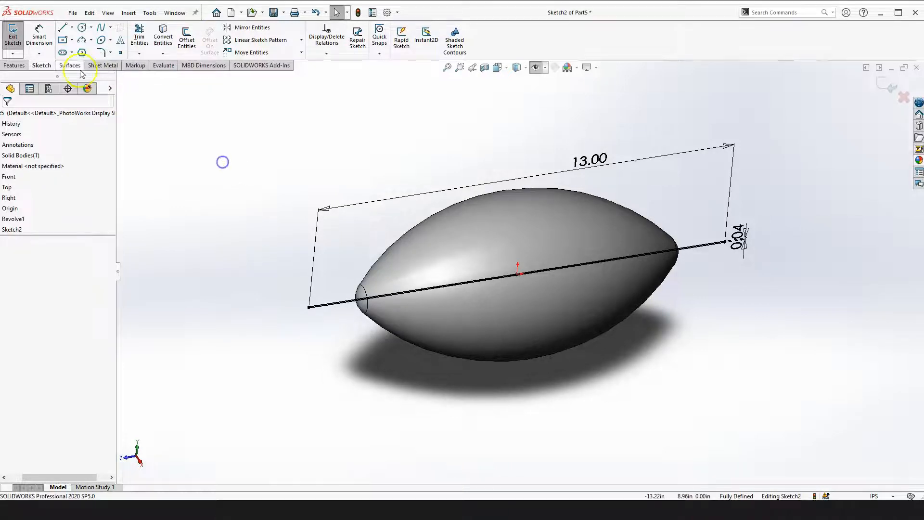
left_click(15, 65)
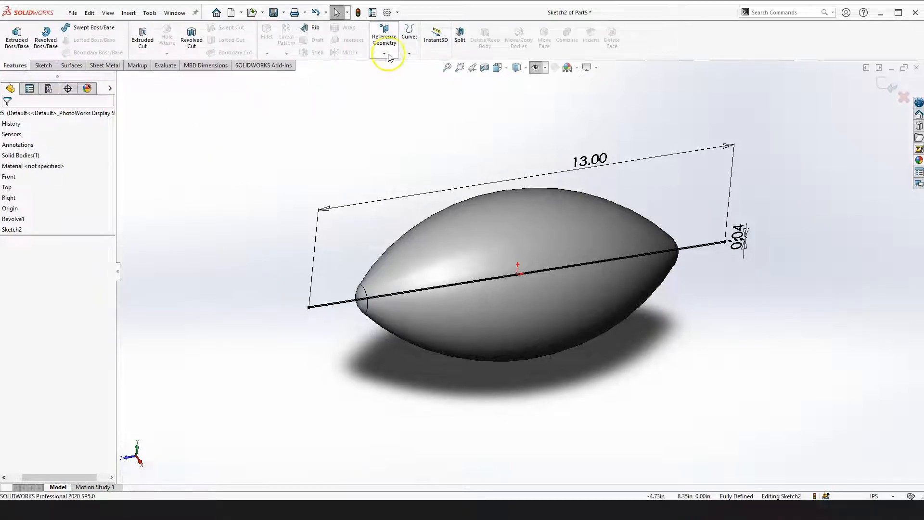
left_click(412, 57)
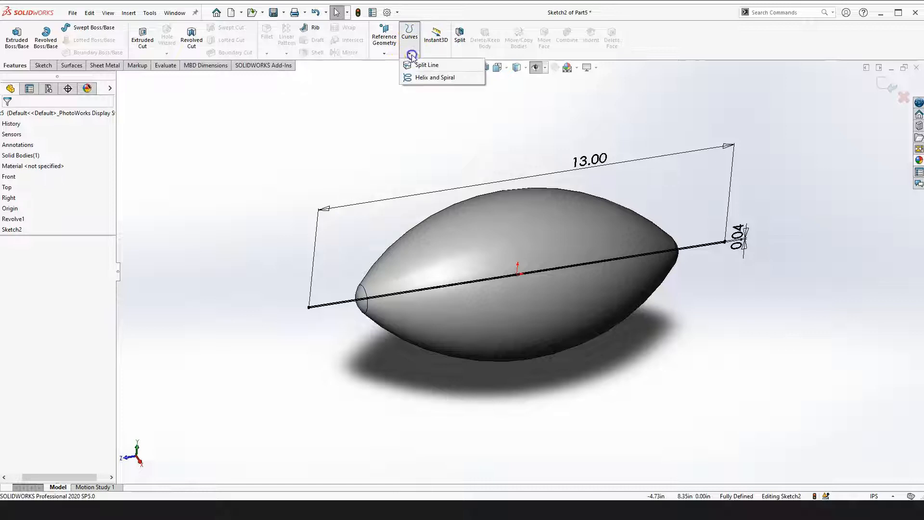
left_click(429, 66)
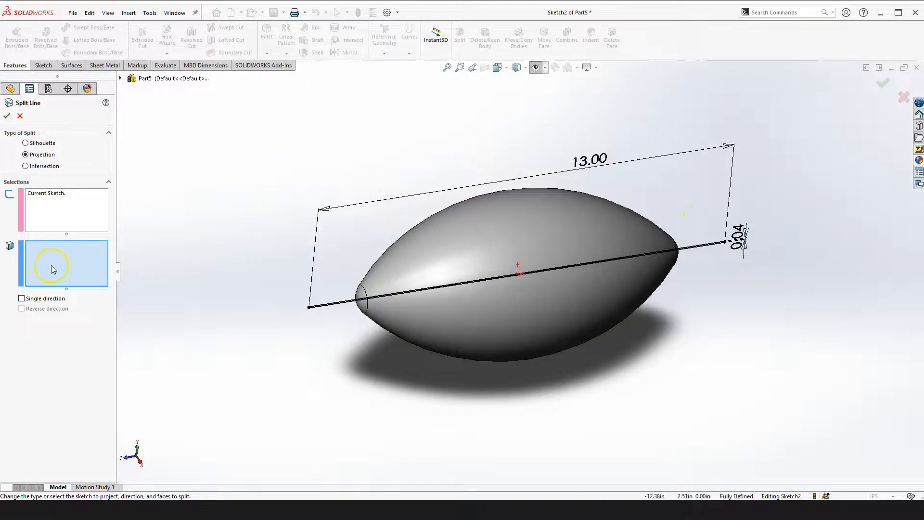
scroll(524, 307, "down", 3)
left_click(448, 321)
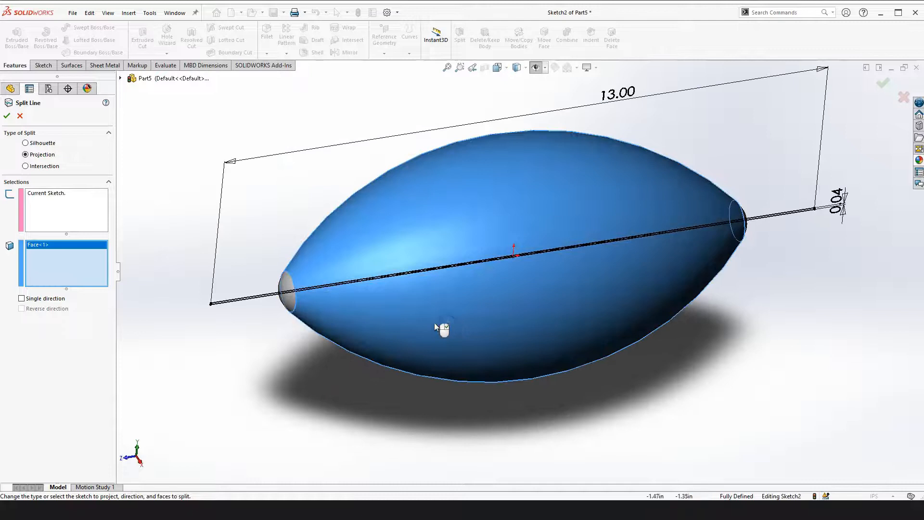
- Add the small rounded tip faces at both ends of the football to the faces to split
scroll(328, 299, "down", 5)
left_click(281, 294)
scroll(404, 335, "up", 2)
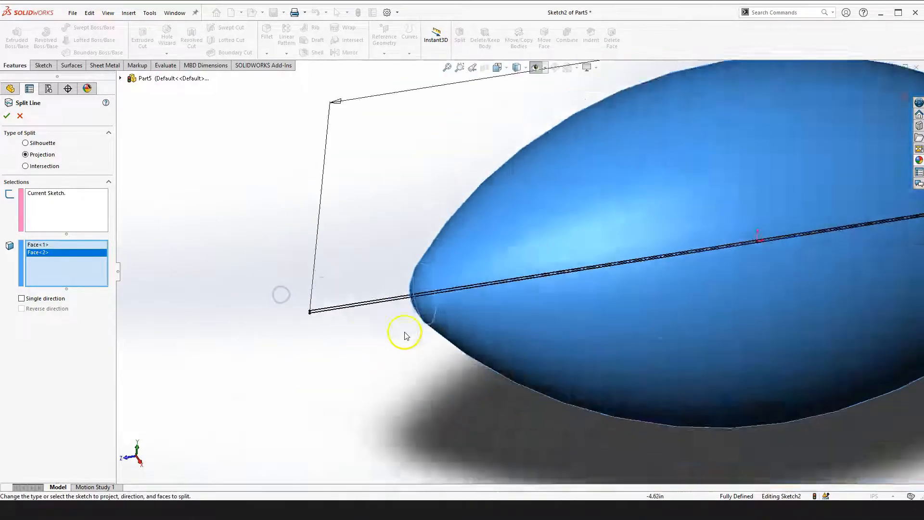
scroll(404, 333, "up", 5)
scroll(736, 250, "down", 4)
right_click_drag(626, 316, 625, 371)
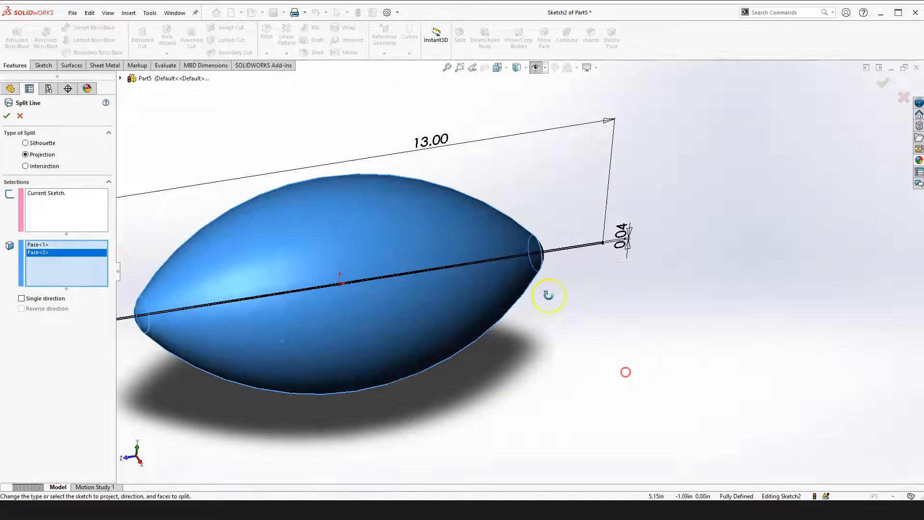
scroll(548, 295, "down", 5)
left_click(526, 193)
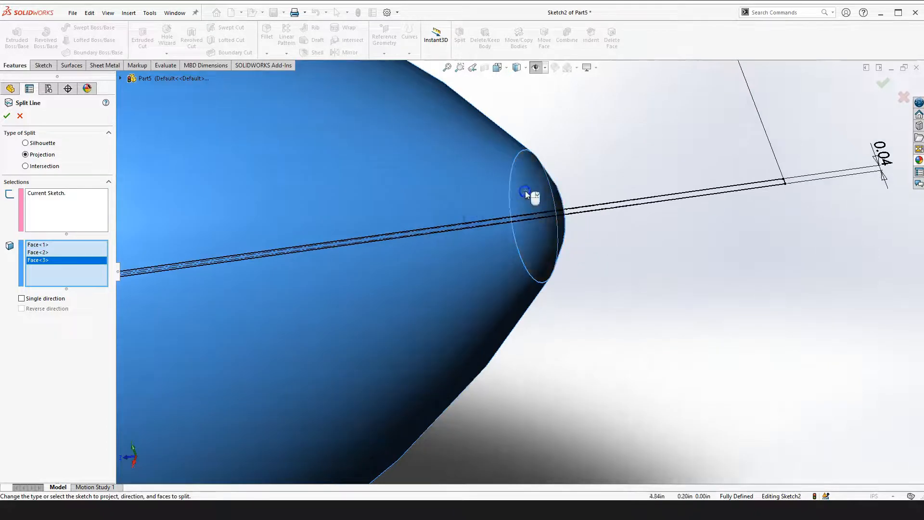
- Complete the projected split line on the football's main face and both rounded tip faces
left_click(6, 118)
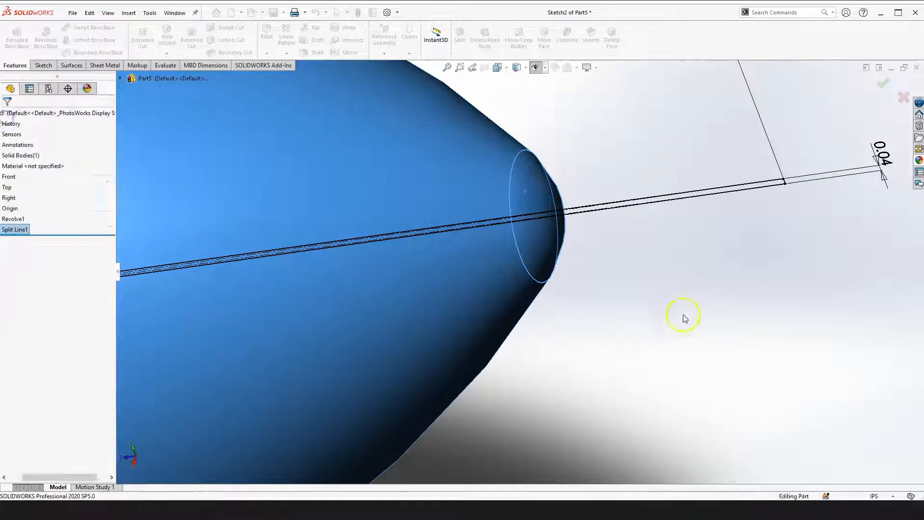
key("f")
left_click(587, 383)
scroll(237, 272, "down", 7)
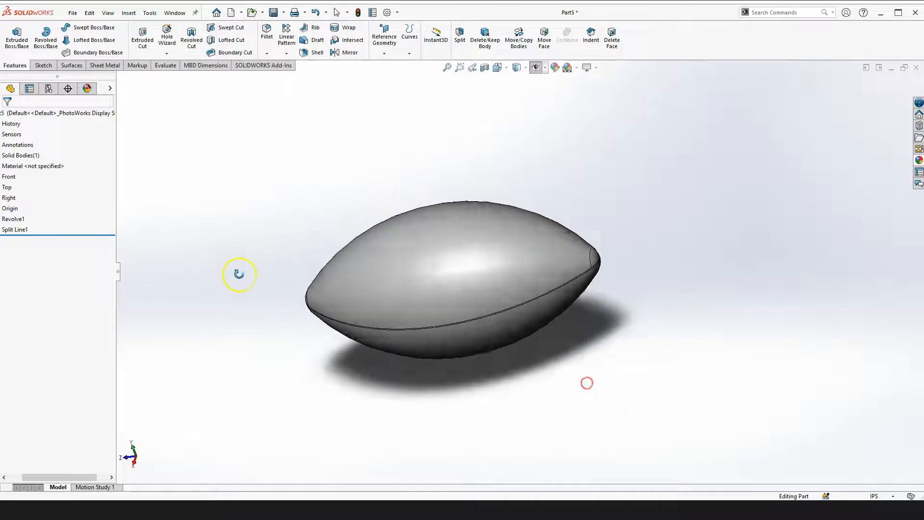
- Examine the narrow split strip up close where it crosses the football's rounded tip
left_click_drag(509, 325, 550, 282)
scroll(403, 381, "down", 4)
mouse_move(406, 352)
left_mouse_down()
mouse_move(414, 349)
mouse_move(409, 357)
left_mouse_up()
scroll(497, 339, "down", 2)
scroll(409, 357, "up", 3)
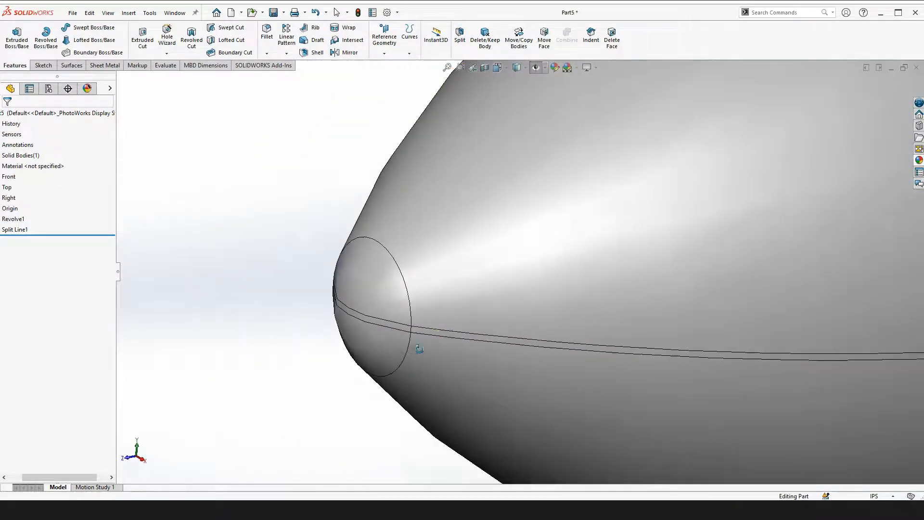
key("Escape")
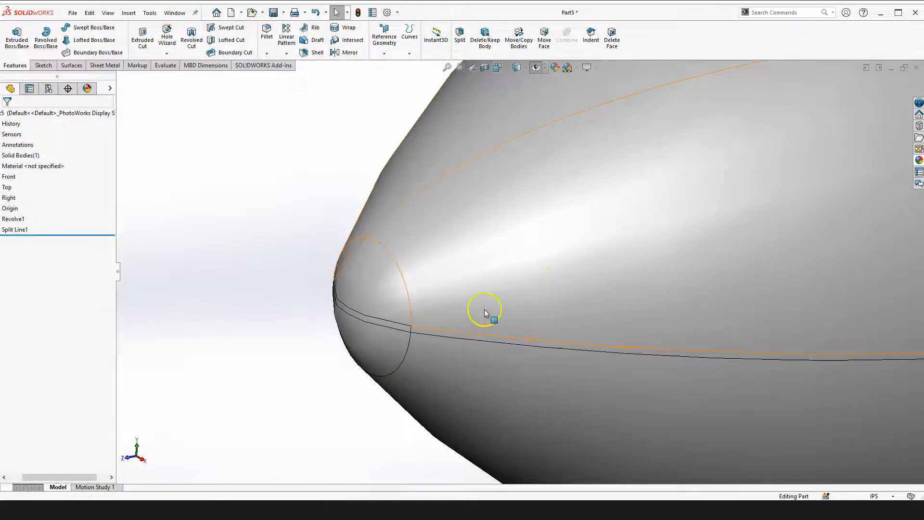
scroll(484, 313, "down", 2)
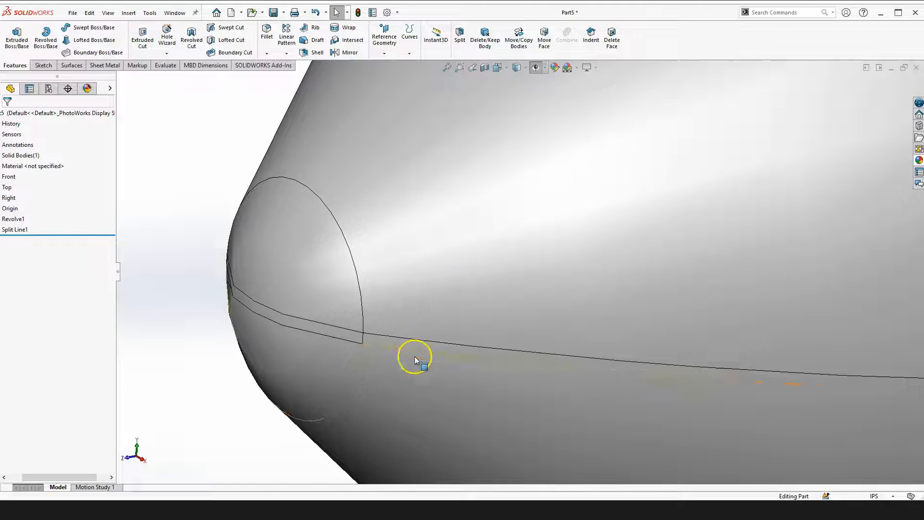
scroll(415, 347, "up", 6)
scroll(582, 270, "up", 5)
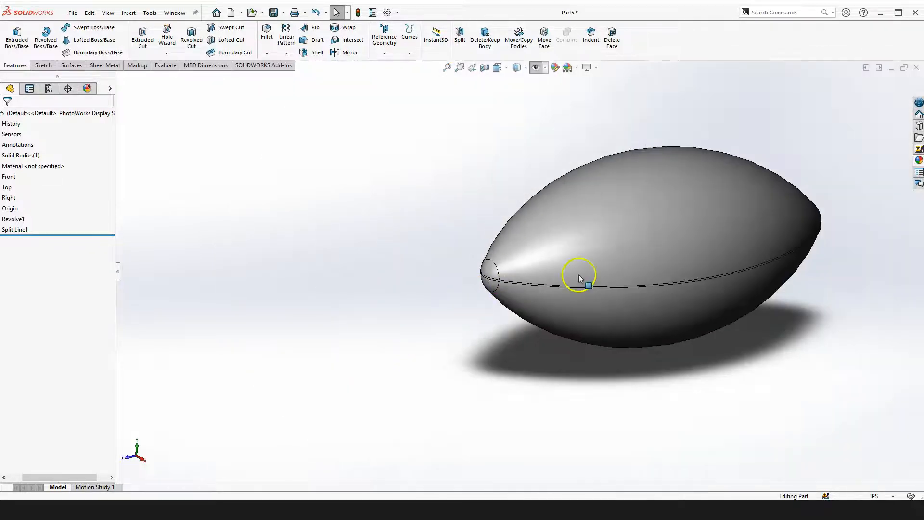
scroll(602, 268, "down", 3)
scroll(472, 248, "down", 4)
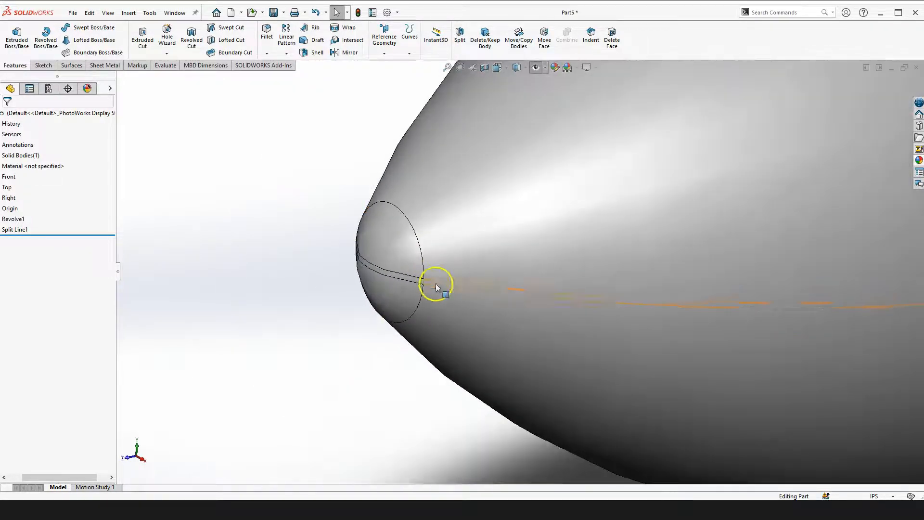
scroll(448, 298, "up", 5)
- Switch to an isometric view and inspect the seam strip along the football's full length from several angles
key("space")
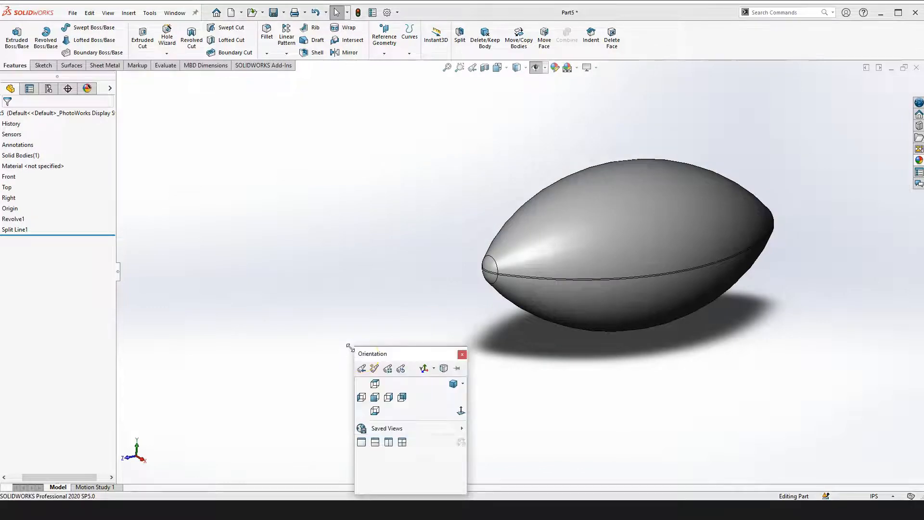
left_click(453, 384)
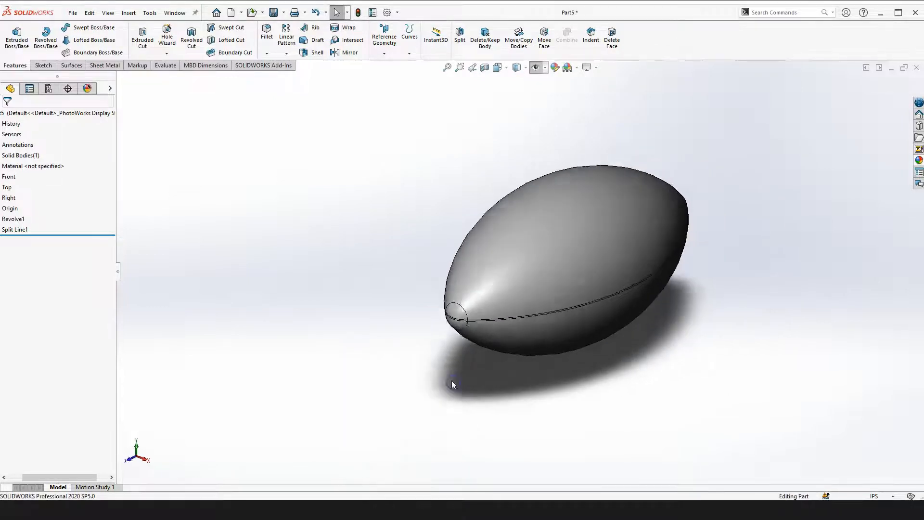
right_click_drag(718, 244, 723, 287)
left_click_drag(717, 294, 611, 330)
scroll(495, 212, "down", 1)
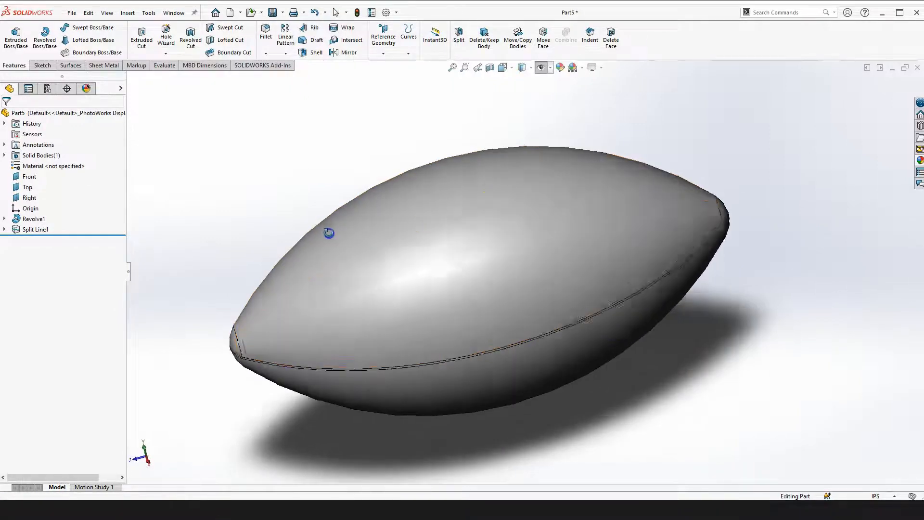
left_click_drag(328, 233, 356, 202)
scroll(377, 360, "up", 1)
scroll(377, 361, "up", 1)
scroll(413, 321, "down", 1)
left_click_drag(264, 228, 261, 228)
key("Escape")
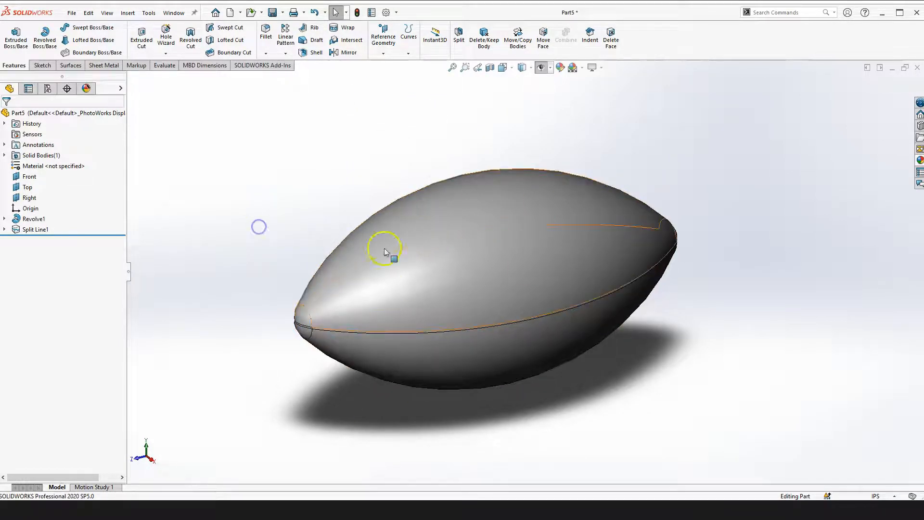
left_click(265, 181)
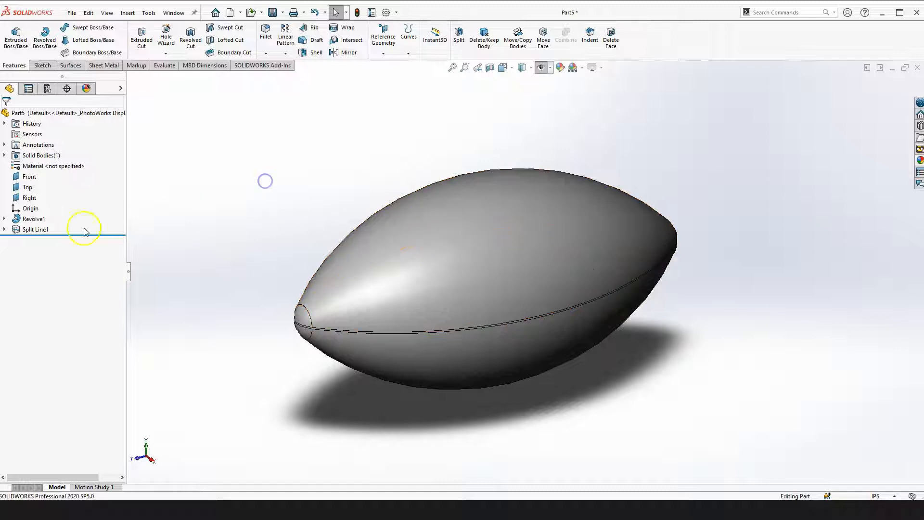
- Start a circular pattern with the football's seam split line as the feature to repeat
left_click(38, 230)
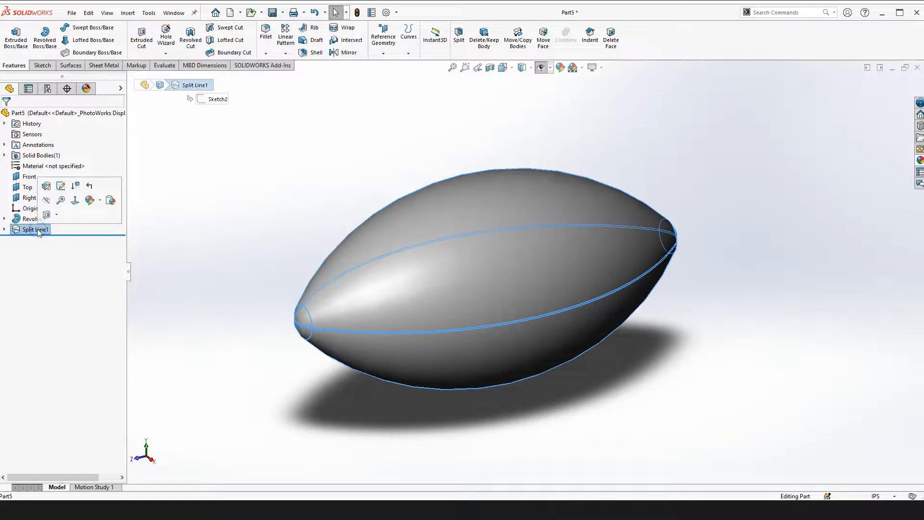
left_click(287, 54)
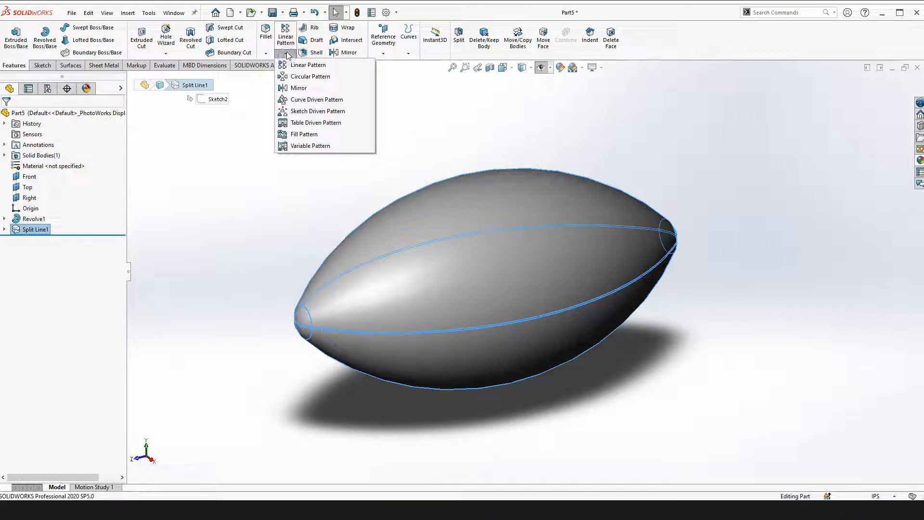
left_click(310, 76)
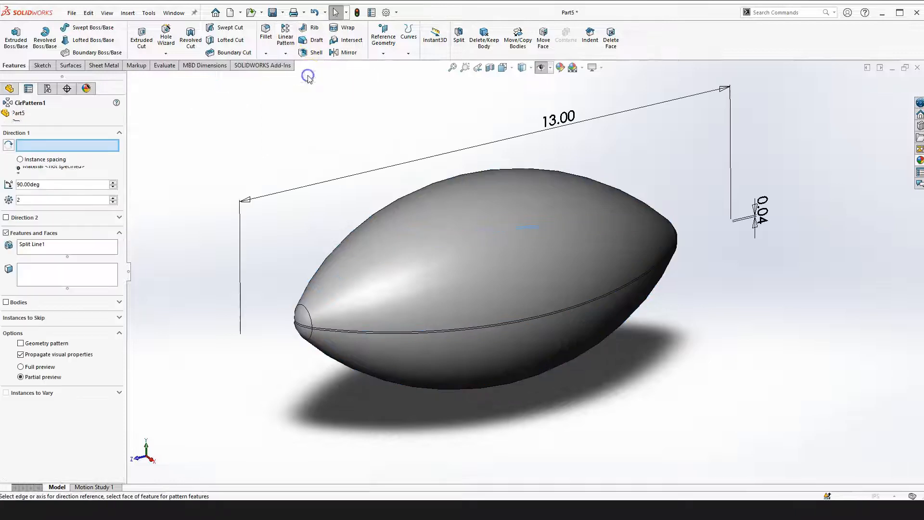
scroll(319, 315, "up", 1)
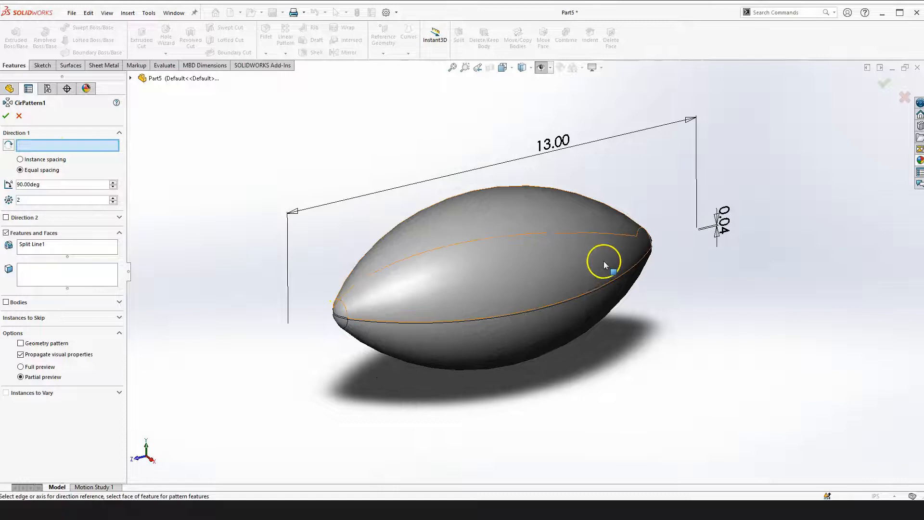
- Show the reference planes and temporary axes in the model view for choosing a pattern axis
middle_click_drag(481, 327, 588, 123)
left_click(549, 68)
left_click(540, 67)
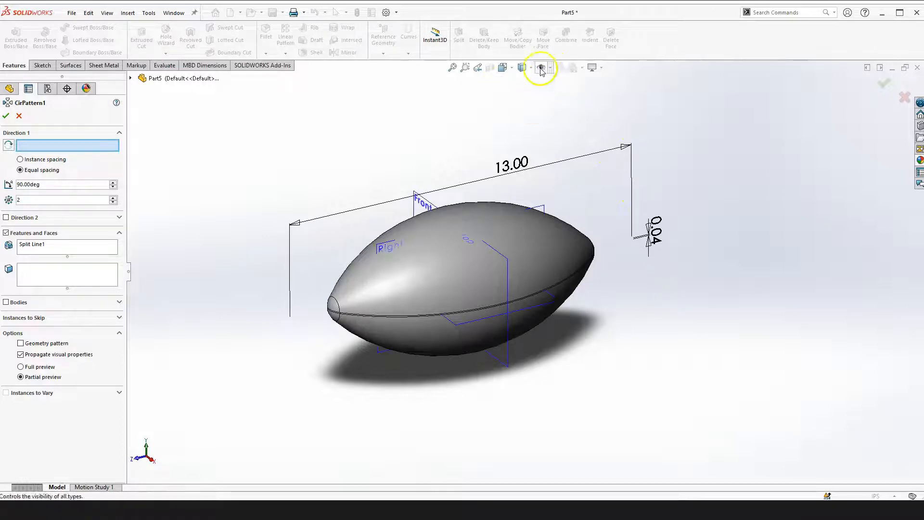
left_click(552, 70)
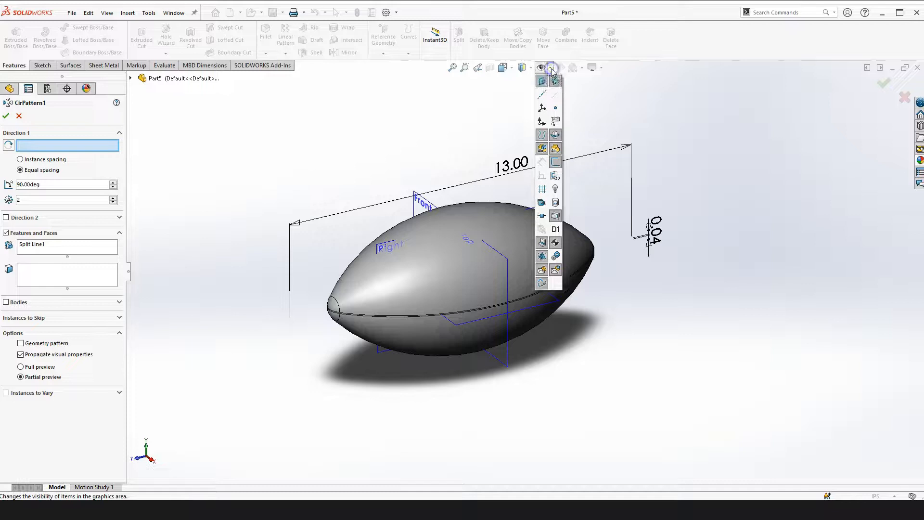
left_click(552, 70)
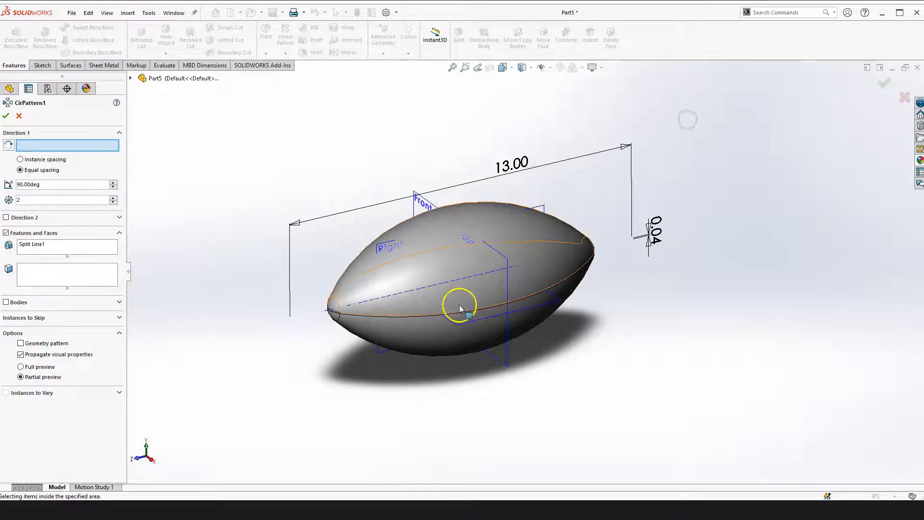
- Pattern the split line about the football's lengthwise axis with 2 instances at 90°, and hide the reference geometry
scroll(470, 273, "down", 2)
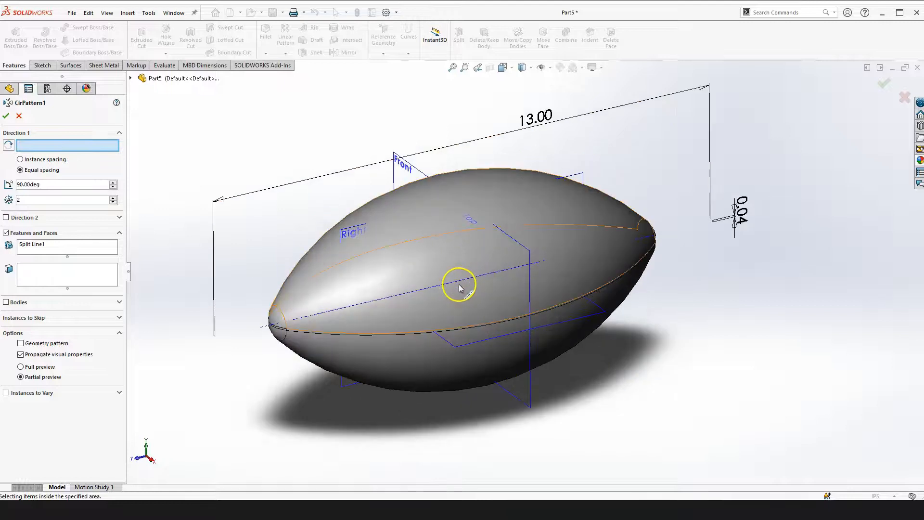
left_click(455, 278)
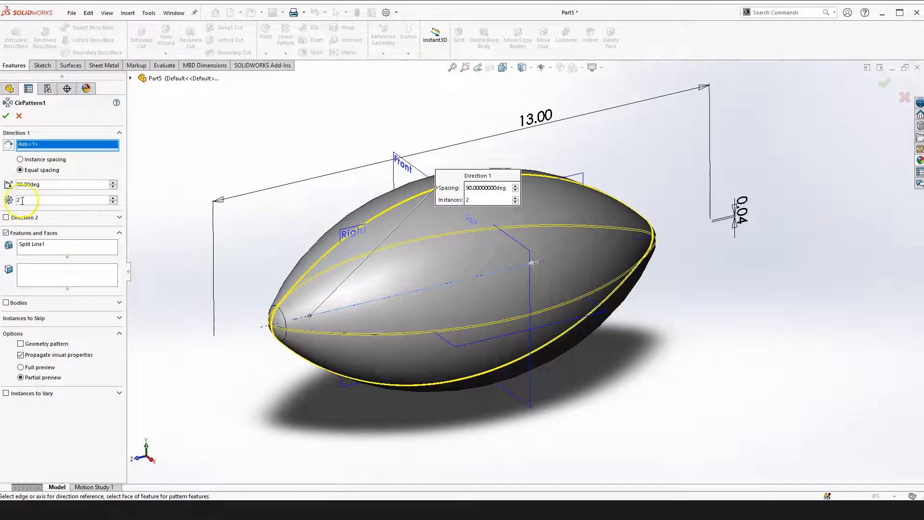
scroll(522, 272, "up", 1)
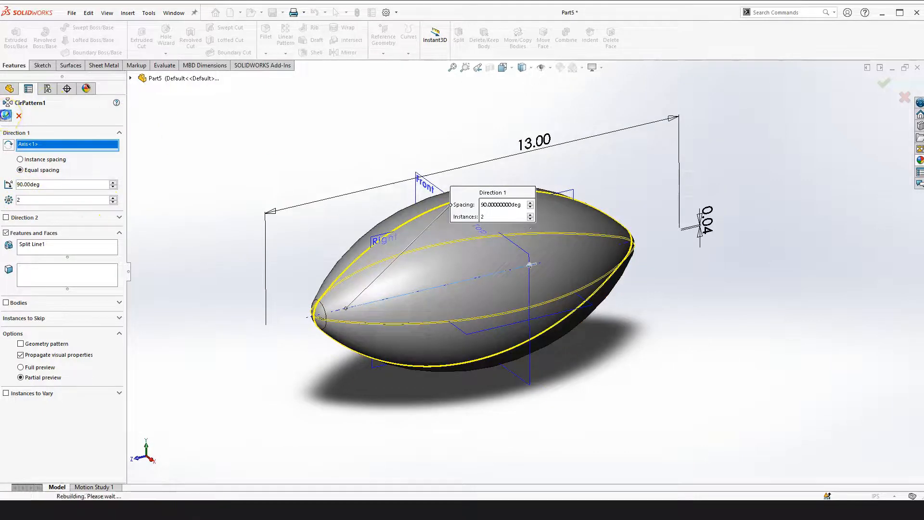
left_click(6, 116)
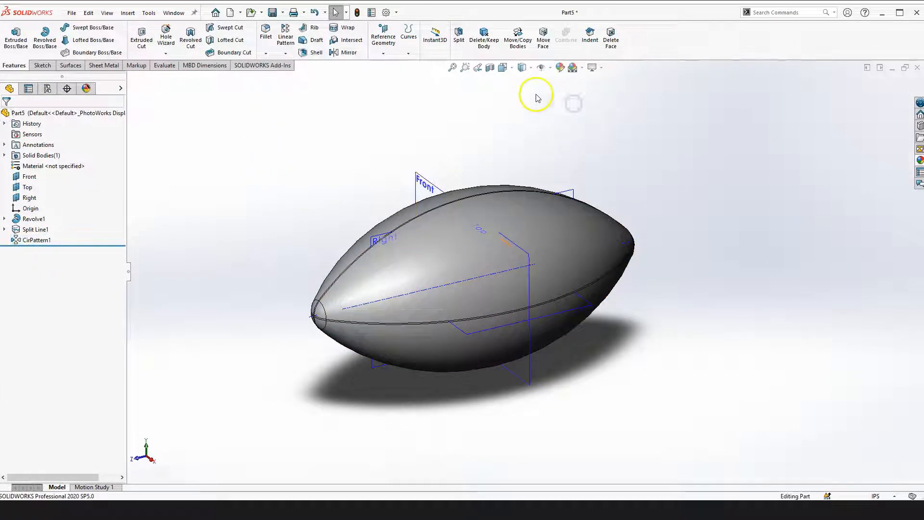
left_click(540, 68)
scroll(452, 278, "down", 2)
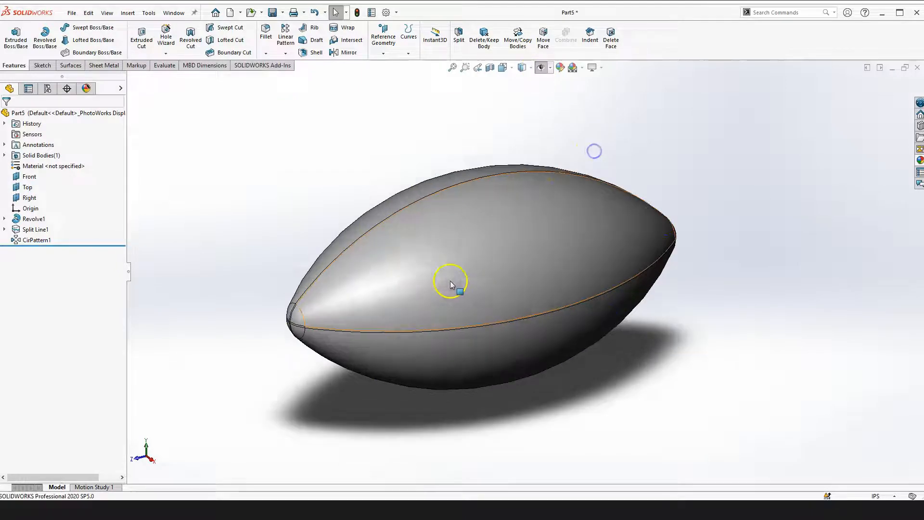
- Compare the original split line with its patterned copy along the football and up close at the tip
left_click(32, 229)
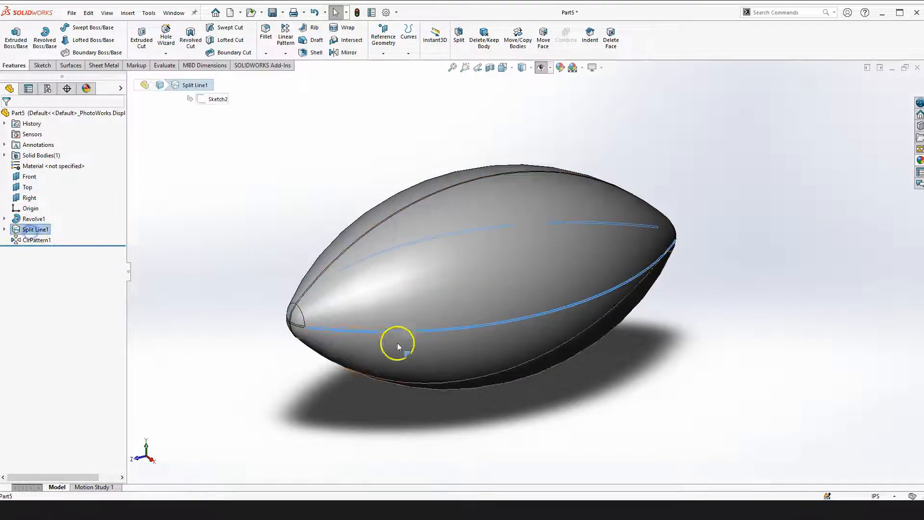
left_click(322, 157)
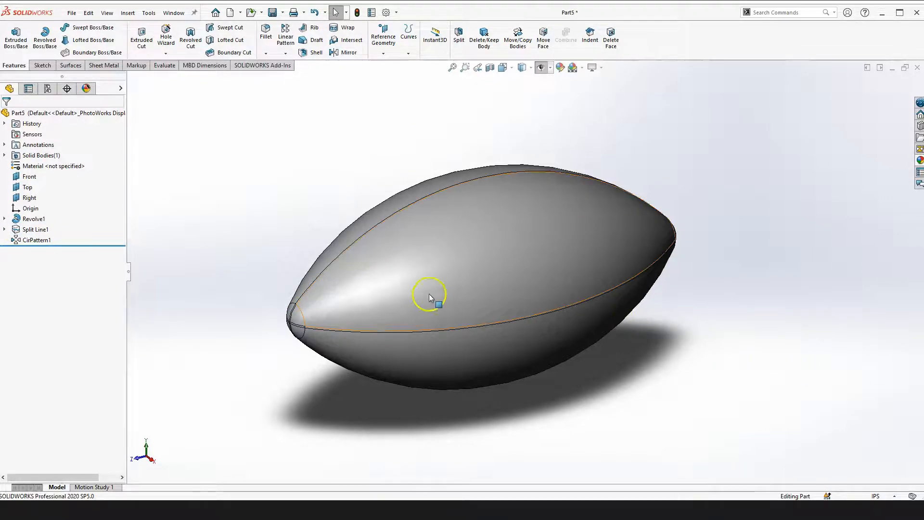
scroll(336, 319, "down", 5)
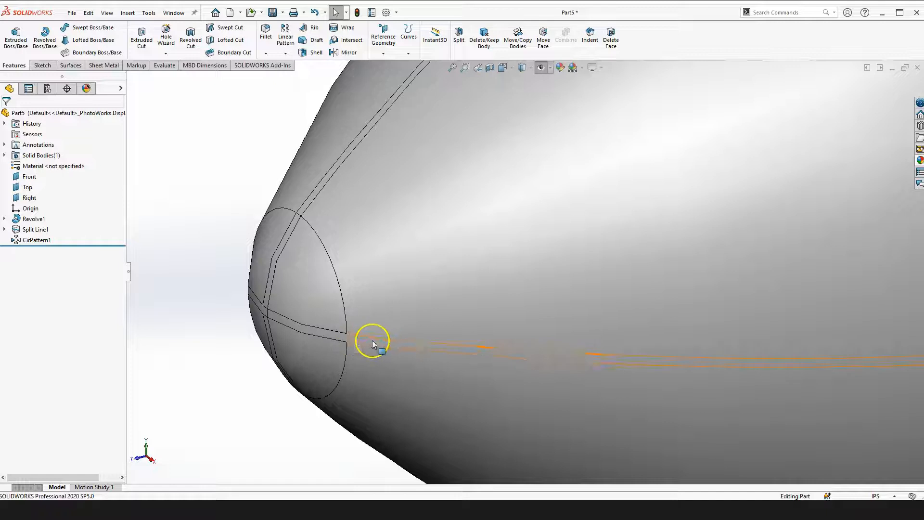
scroll(371, 339, "up", 3)
scroll(457, 270, "up", 5)
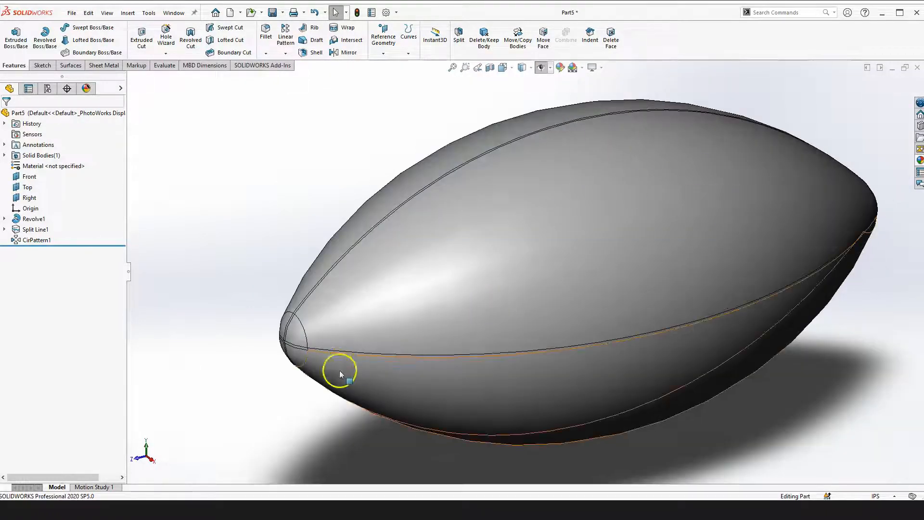
- Start an Offset Surface with an offset distance of 0.02 in
left_click(70, 65)
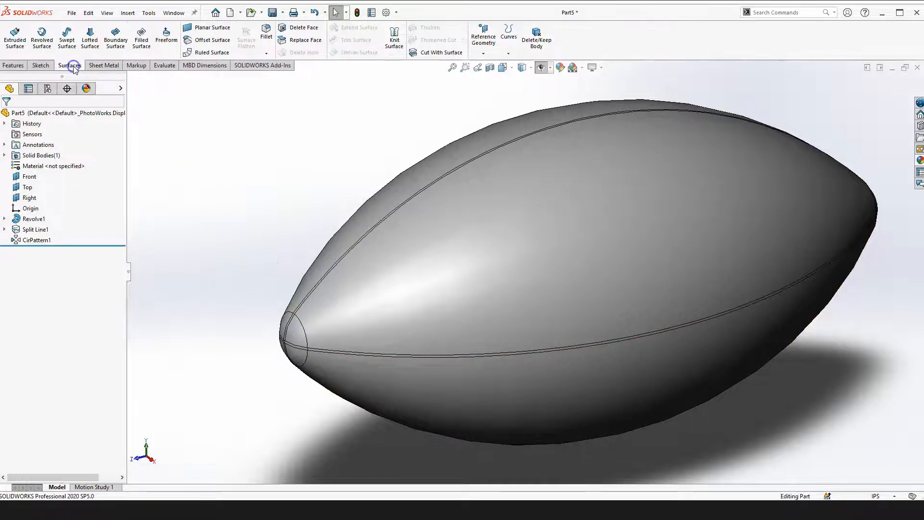
left_click(205, 43)
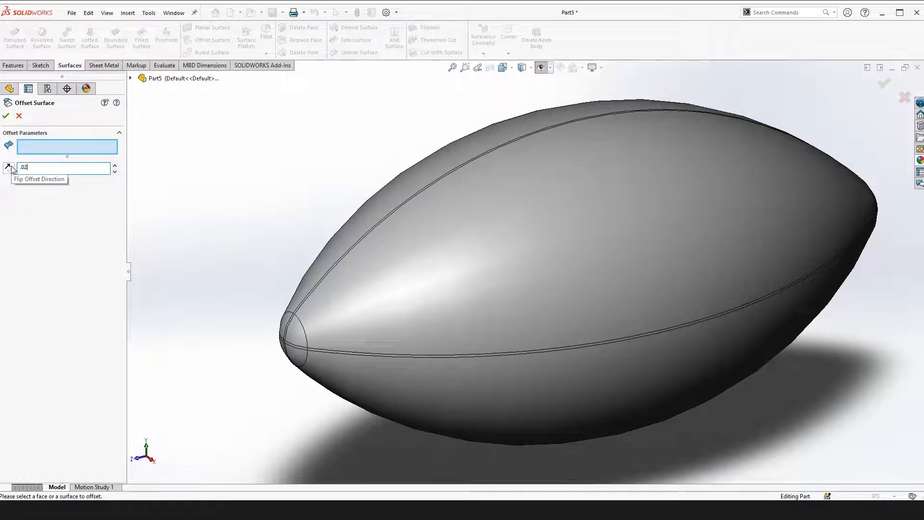
left_click(245, 95)
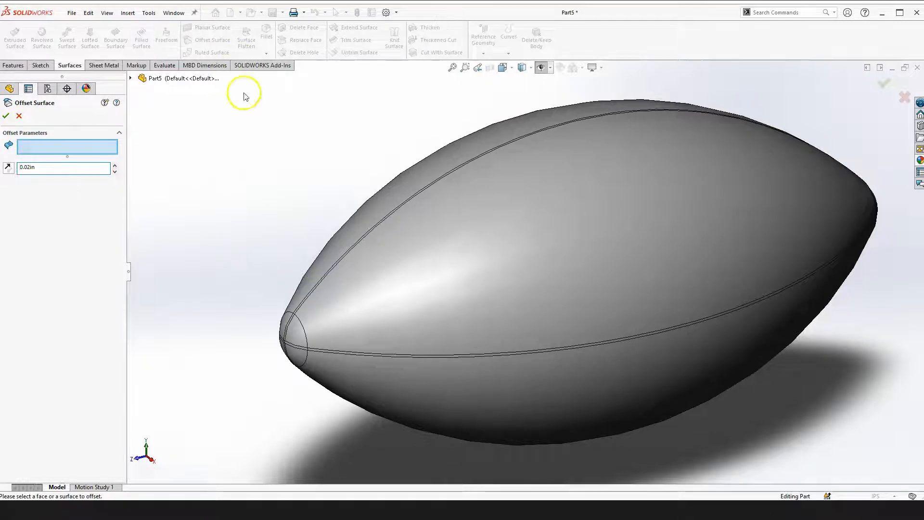
- Select the two lower seam strip faces at the near tip for the offset and flip its direction inward
scroll(309, 325, "down", 5)
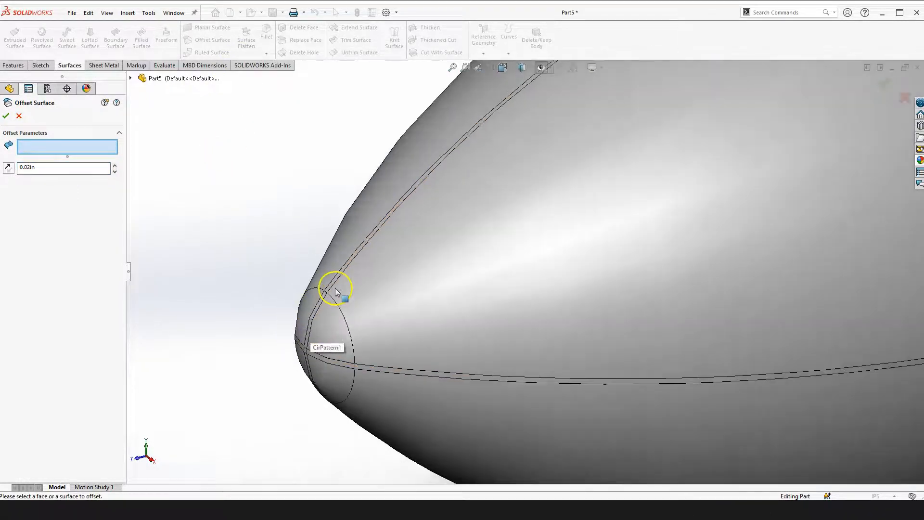
scroll(331, 362, "down", 3)
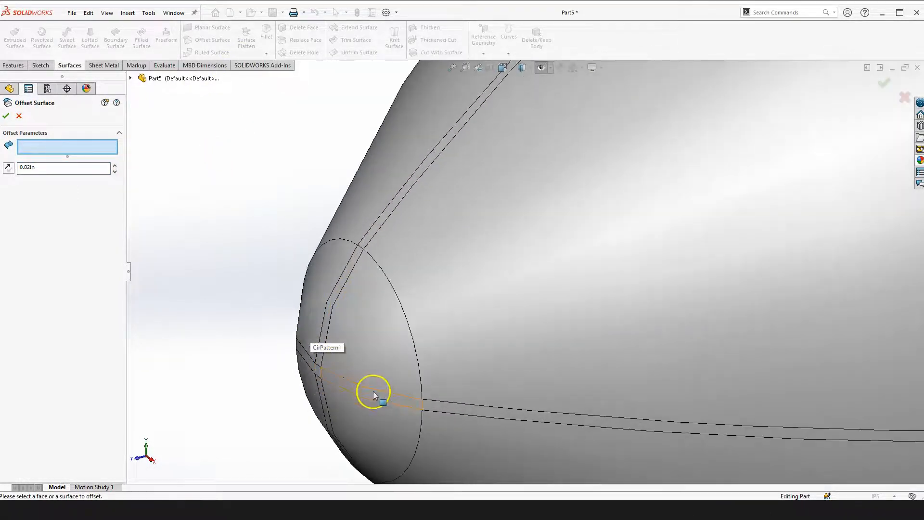
left_click(405, 398)
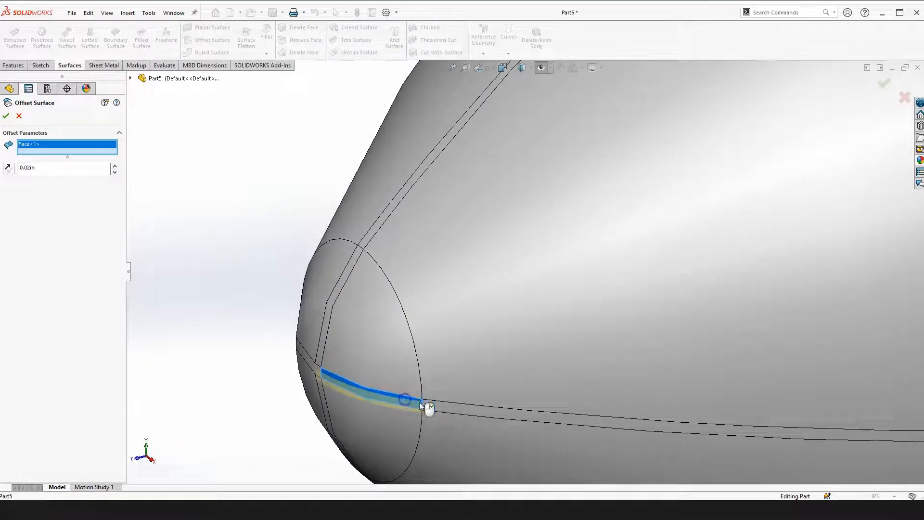
left_click(442, 408)
scroll(373, 379, "down", 2)
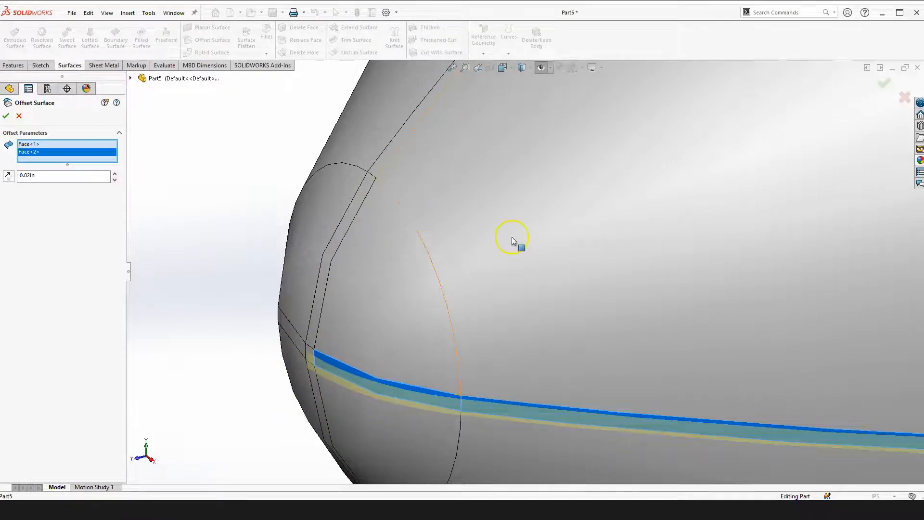
scroll(517, 272, "up", 2)
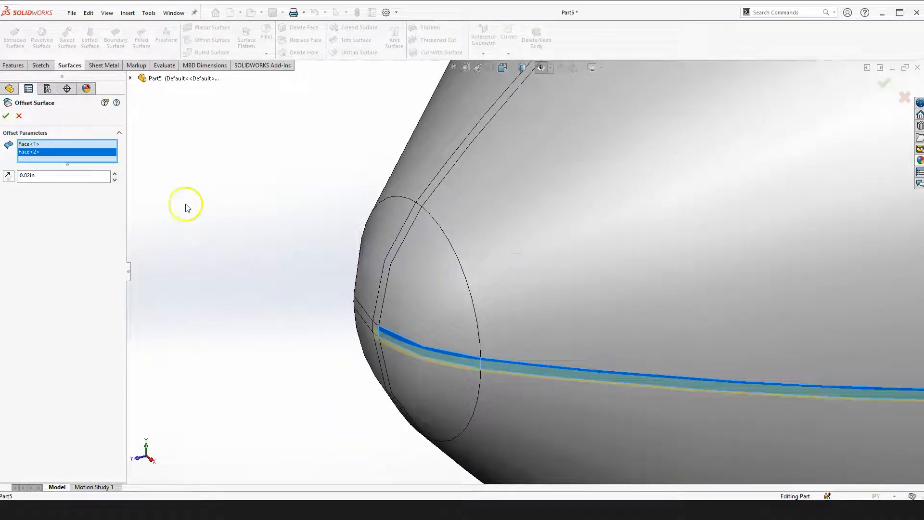
left_click(9, 176)
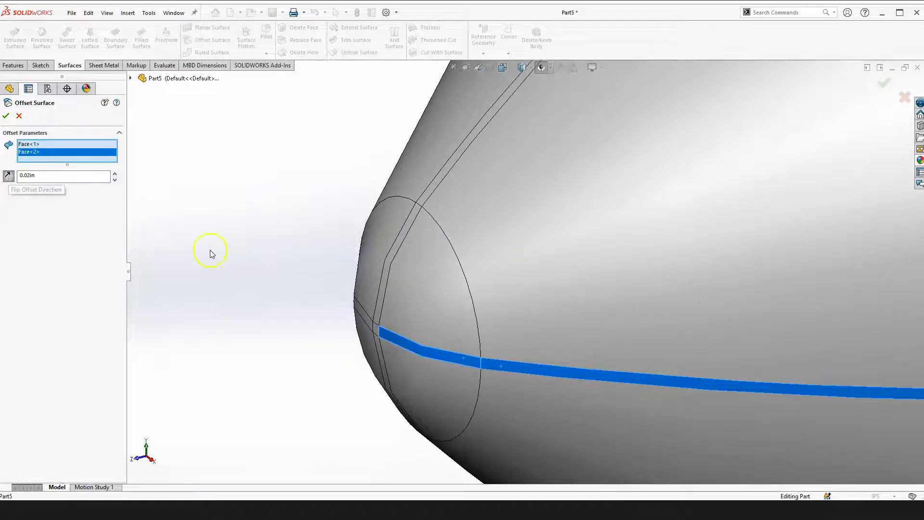
- Add the remaining seam strip faces around the near tip and the long upper strip to the offset selection
scroll(417, 295, "down", 3)
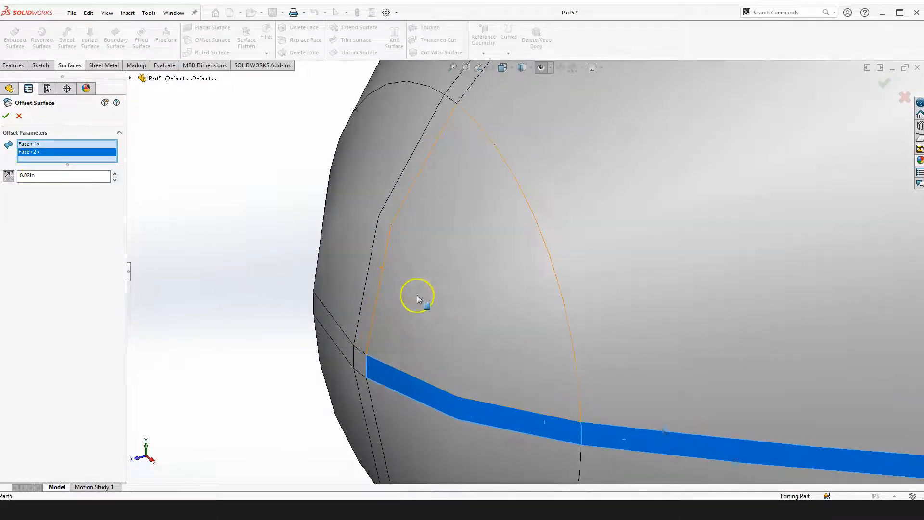
left_click(365, 328)
scroll(368, 357, "down", 2)
left_click(394, 331)
left_click(385, 353)
left_click(364, 308)
scroll(419, 339, "up", 3)
scroll(489, 237, "down", 5)
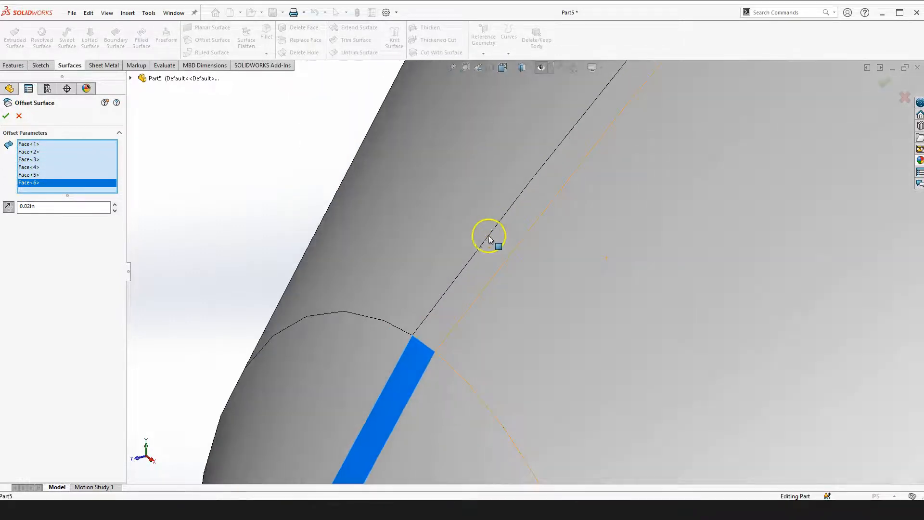
left_click(475, 273)
scroll(505, 374, "up", 2)
scroll(596, 332, "up", 5)
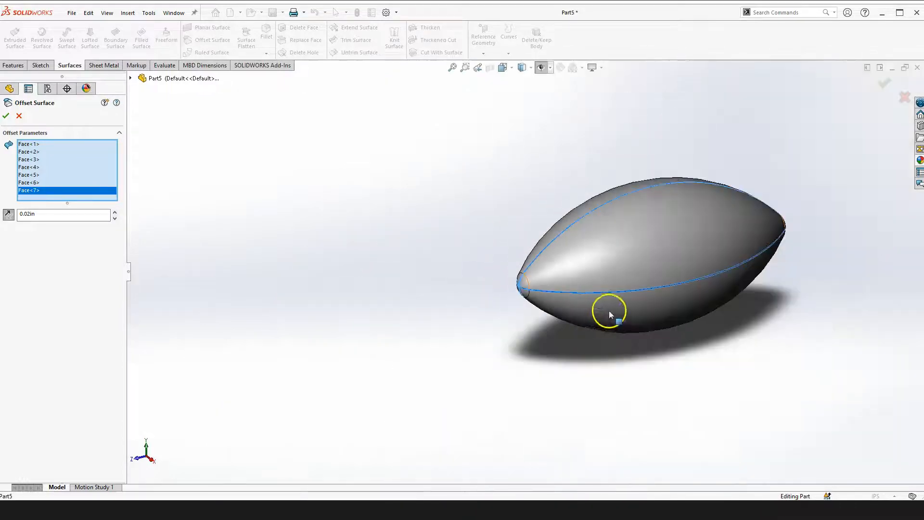
- Add the seam strip faces at the opposite tip, including the crossing face and the remaining long strips, to the offset selection
scroll(650, 256, "down", 6)
right_click_drag(604, 250, 620, 347)
left_click_drag(620, 347, 385, 258)
scroll(647, 222, "down", 4)
left_click_drag(547, 252, 498, 258)
key("Escape")
scroll(498, 276, "down", 2)
left_click(561, 264)
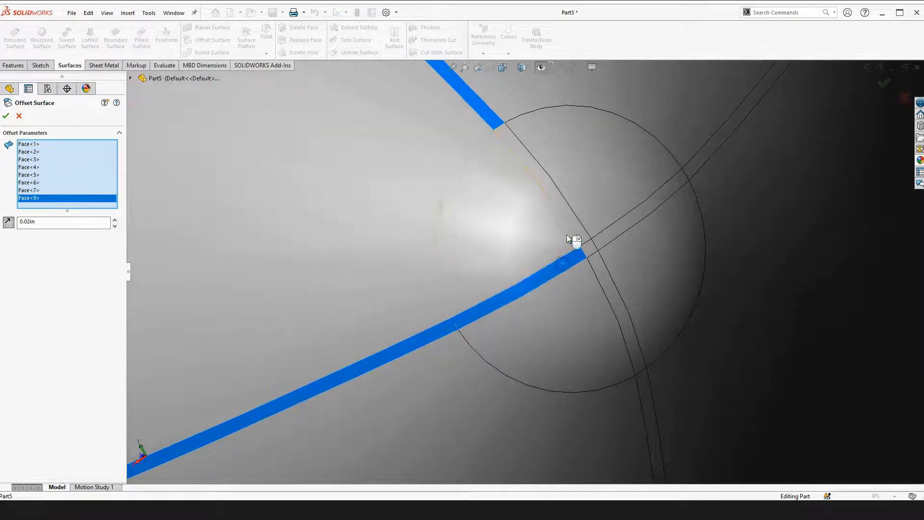
left_click(564, 211)
left_click(591, 250)
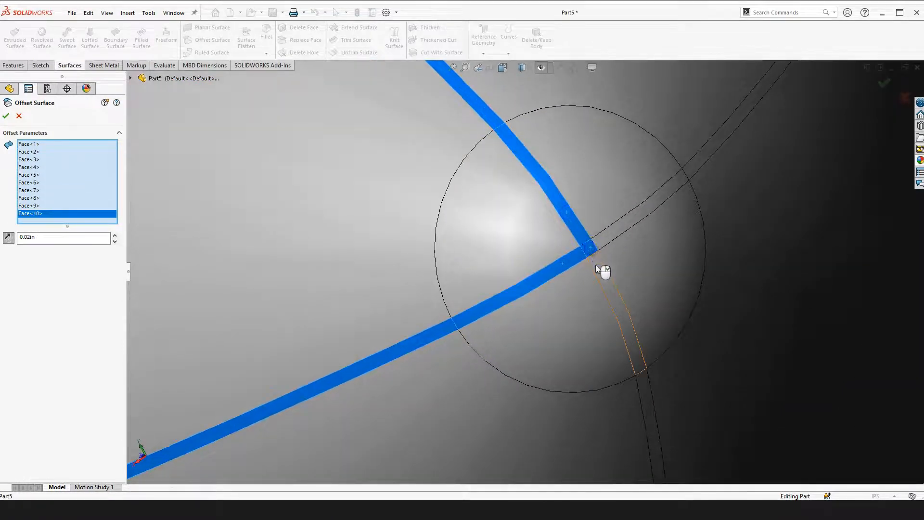
left_click(604, 252)
left_click(610, 241)
left_click(688, 174)
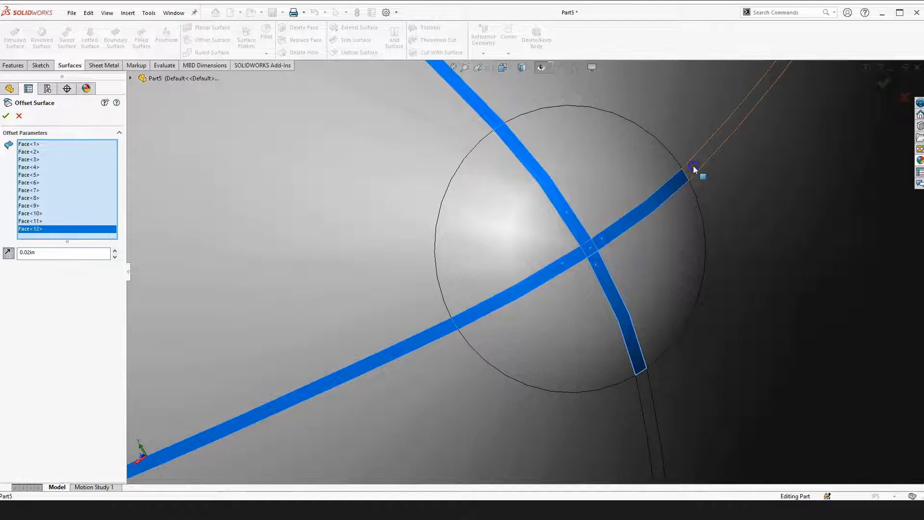
left_click(641, 380)
- Check the selected strips around the football and create the 0.02 in inward offset surface
scroll(660, 429, "up", 2)
scroll(589, 287, "up", 4)
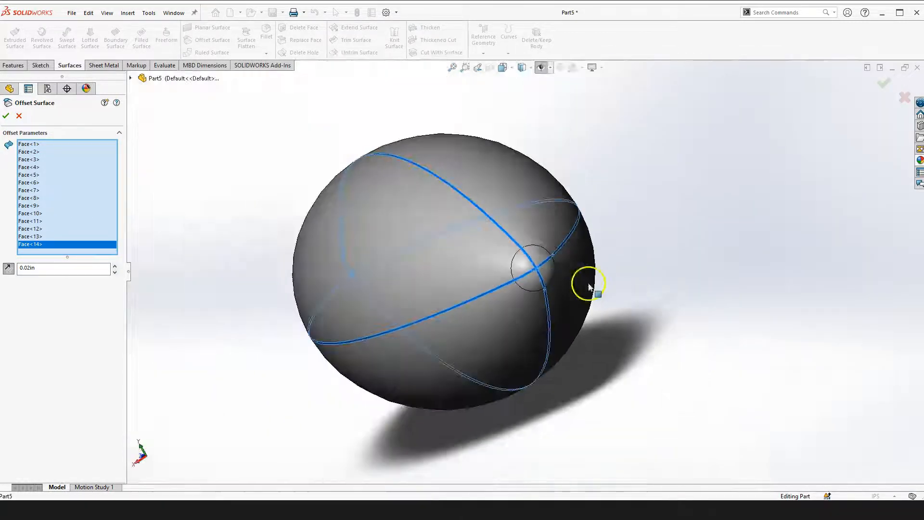
right_click_drag(655, 229, 657, 269)
middle_click_drag(657, 269, 573, 277)
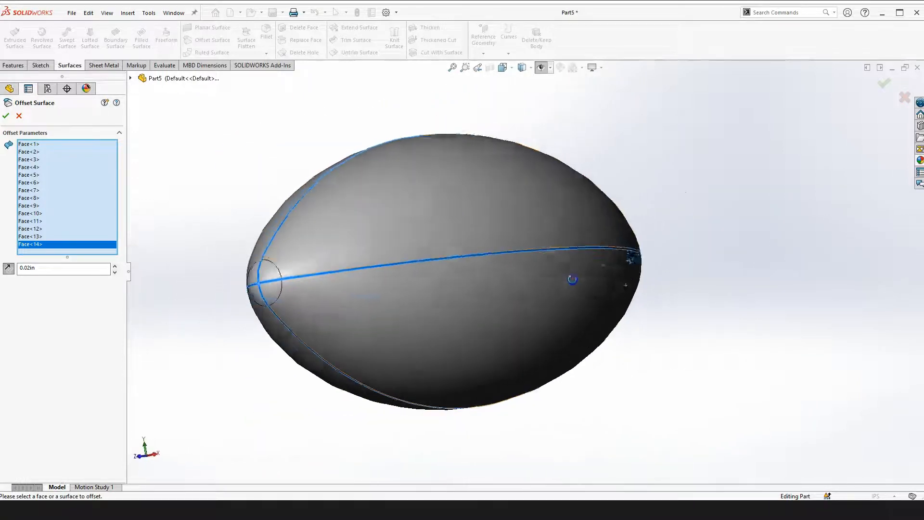
scroll(333, 225, "down", 2)
middle_click_drag(334, 225, 303, 221)
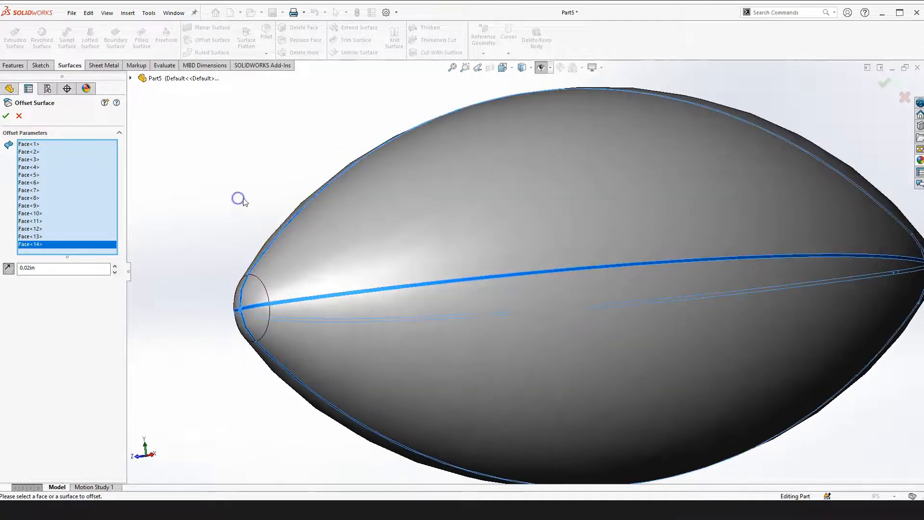
left_click(4, 114)
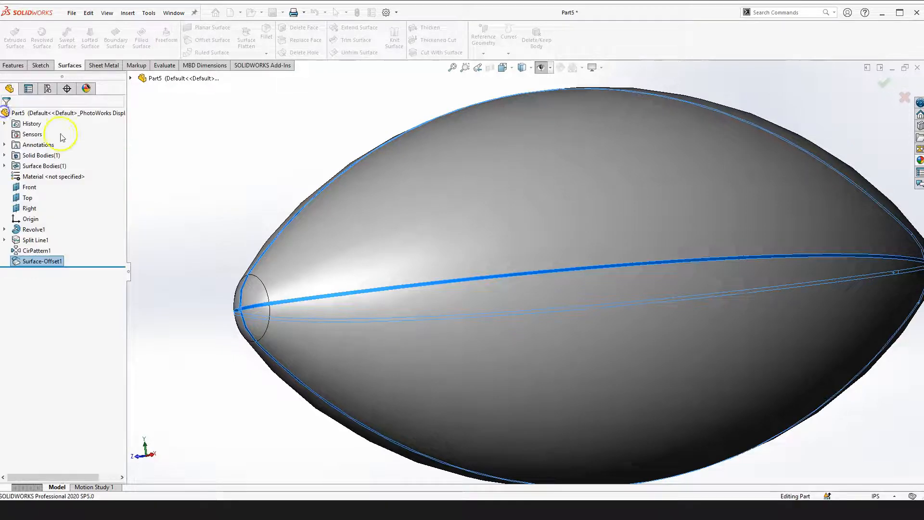
left_click(178, 169)
scroll(204, 213, "up", 3)
left_click(211, 203)
left_click(232, 181)
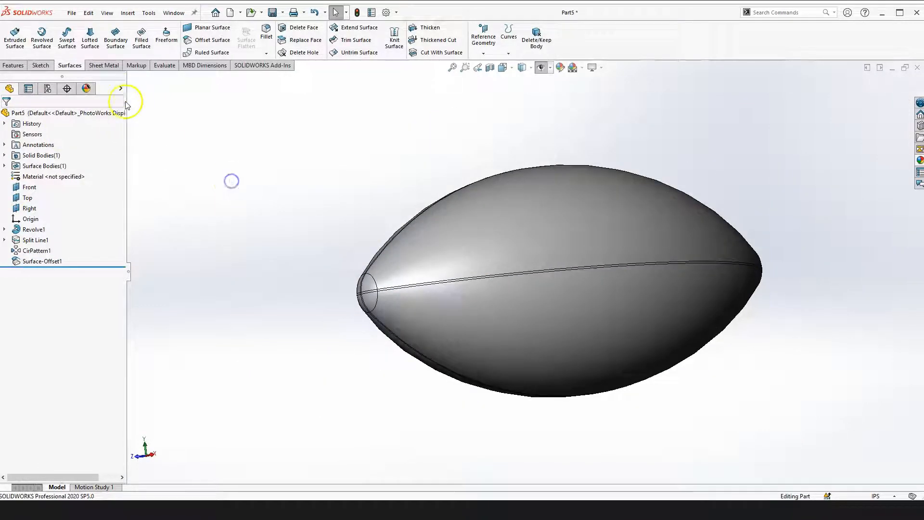
- Reveal the display settings beside the feature tree and expand the Solid Bodies and Surface Bodies folders
left_click(122, 89)
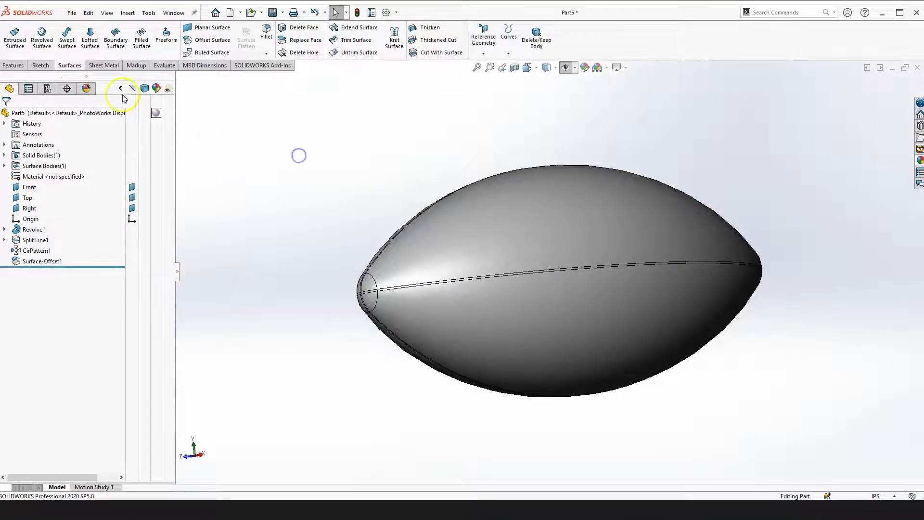
left_click(121, 88)
left_click(120, 88)
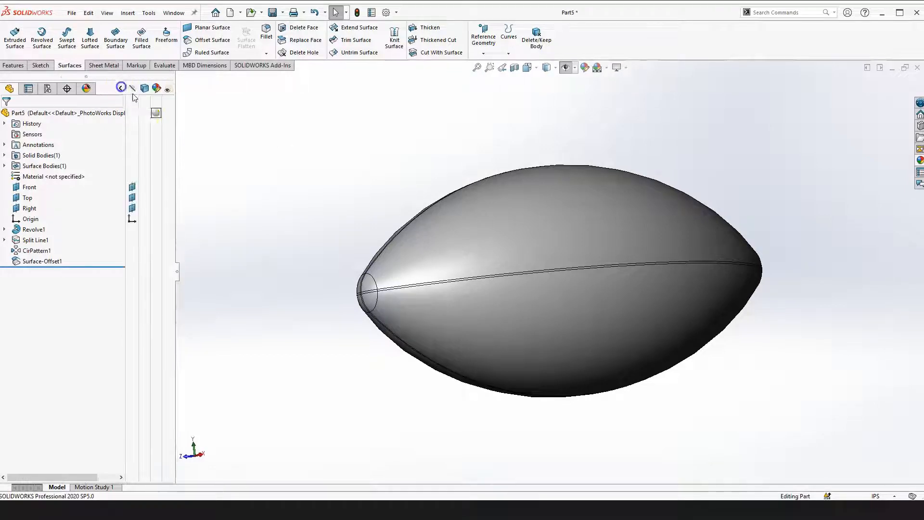
left_click_drag(182, 273, 158, 265)
left_click(241, 214)
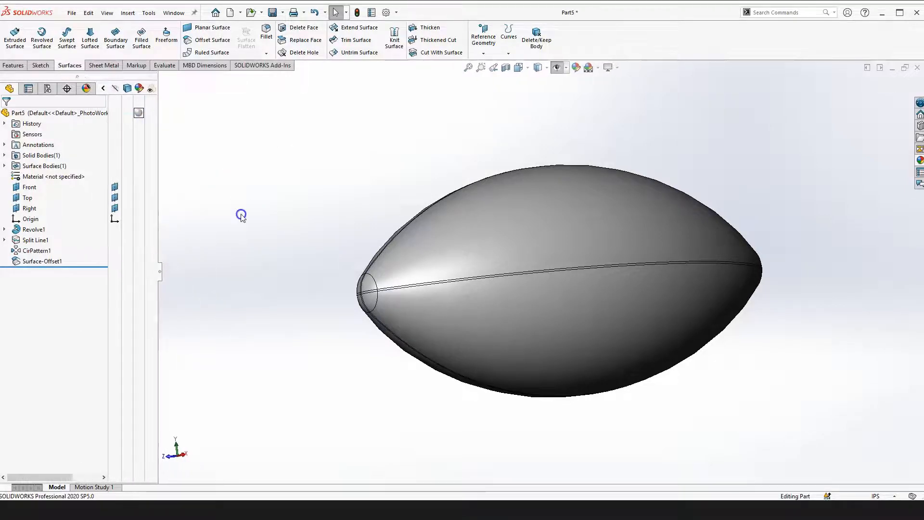
left_click(4, 155)
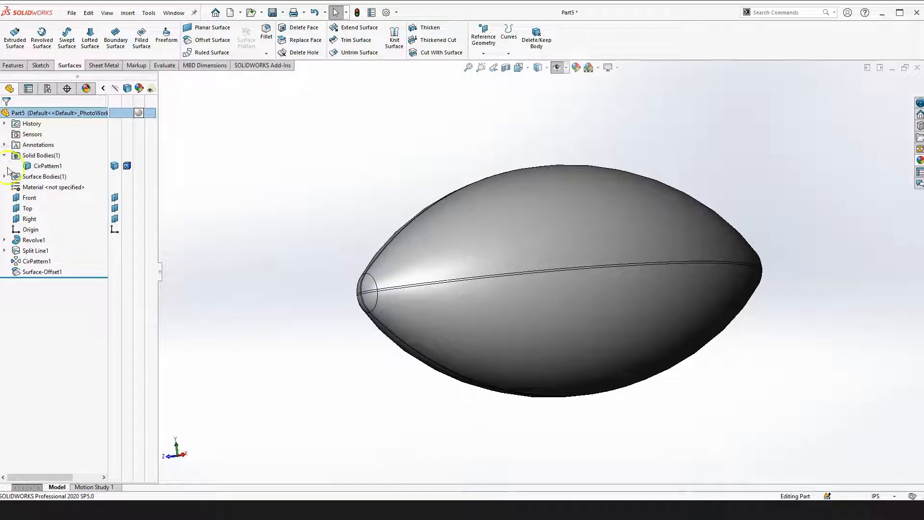
left_click(5, 176)
left_click_drag(160, 278, 211, 272)
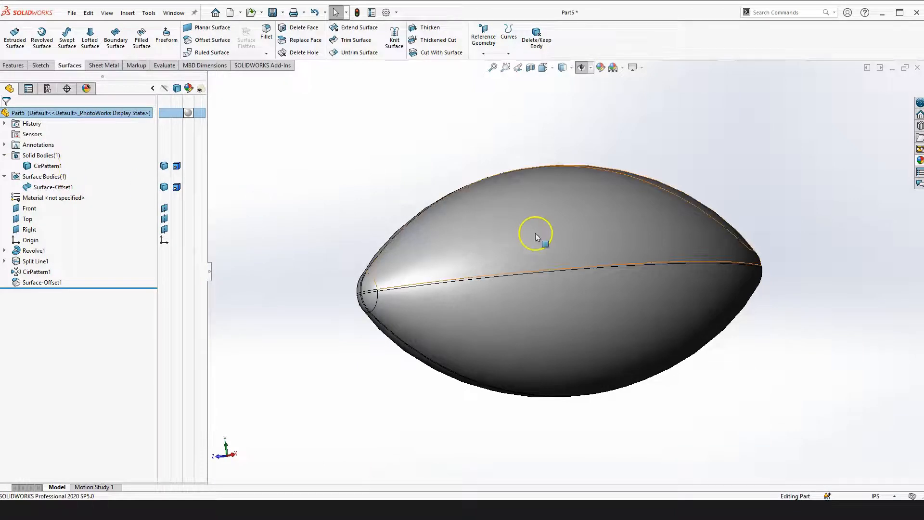
- Examine the offset seam surface from several angles with the solid football body temporarily hidden
left_click(164, 165)
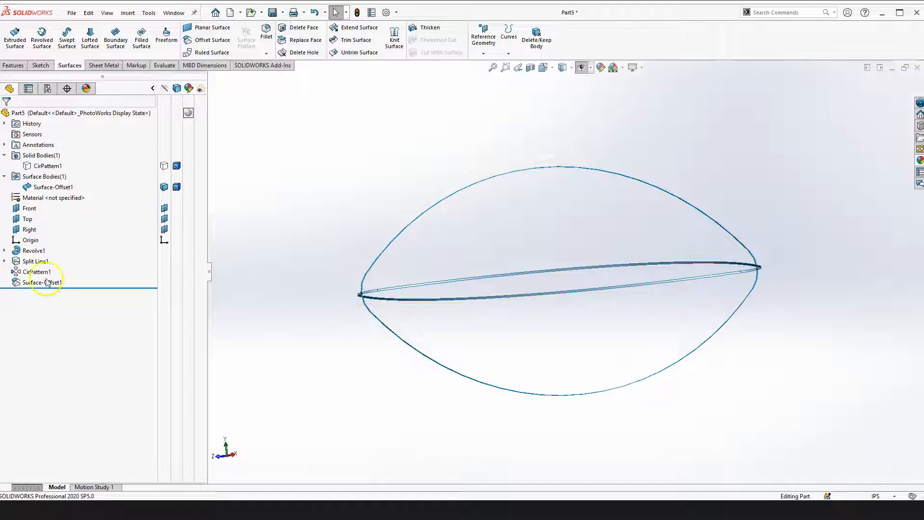
left_click(54, 188)
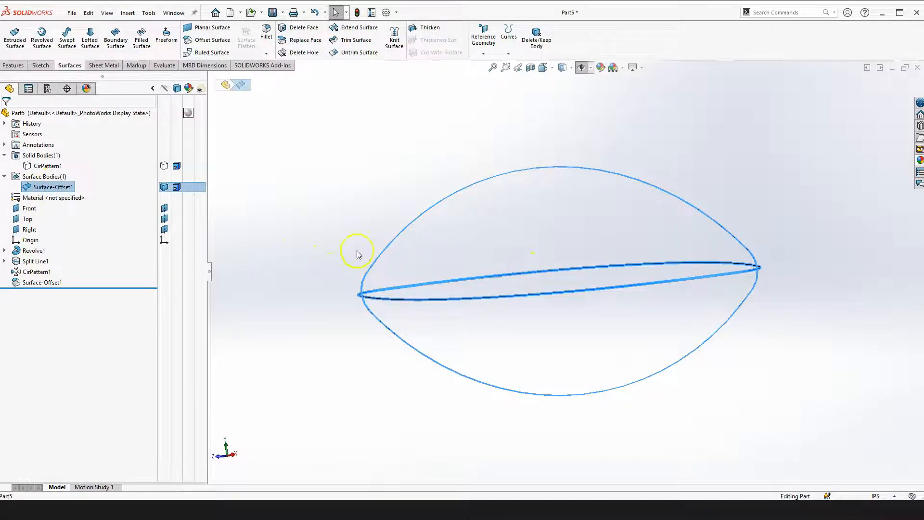
left_click(309, 218)
right_click_drag(307, 214, 334, 332)
left_click_drag(441, 243, 446, 308)
left_click_drag(410, 225, 427, 249)
left_click_drag(516, 258, 382, 307)
left_click_drag(461, 237, 315, 266)
key("Escape")
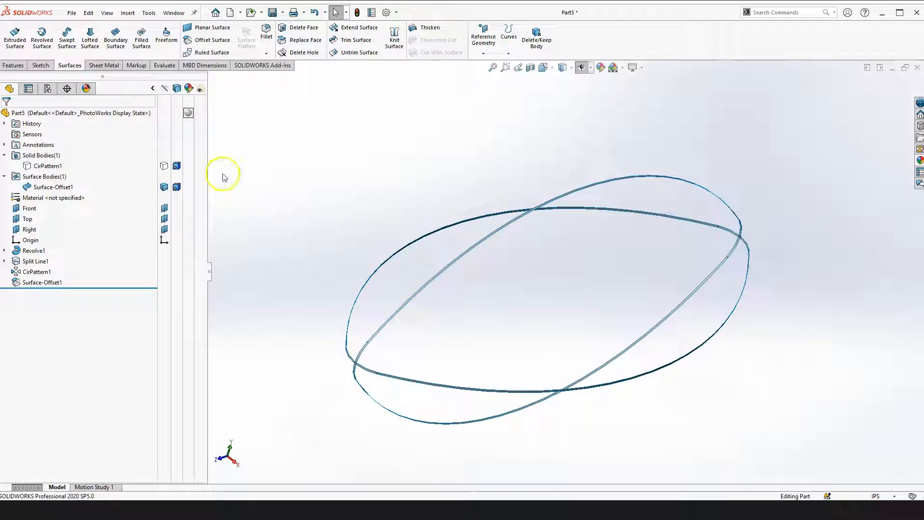
left_click(164, 166)
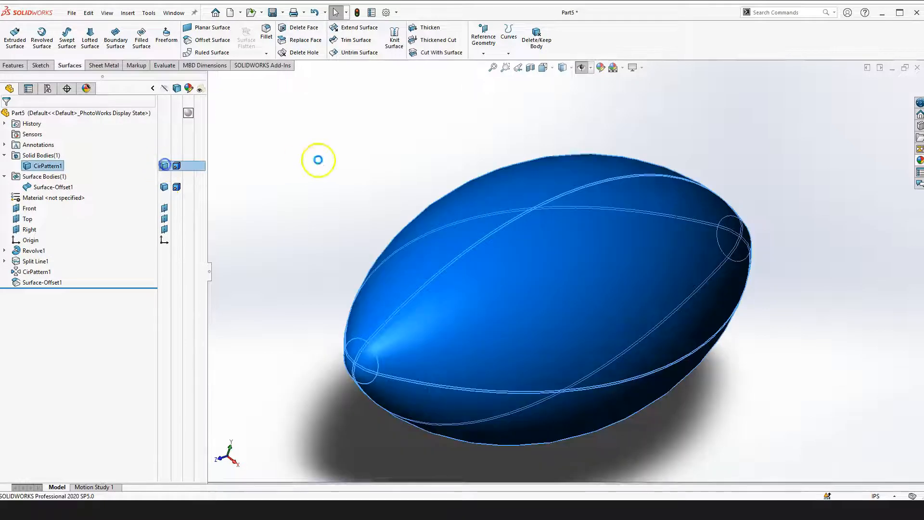
- Start a Thickened Cut using the offset seam surface and inspect its preview at the football's tip
left_click(62, 188)
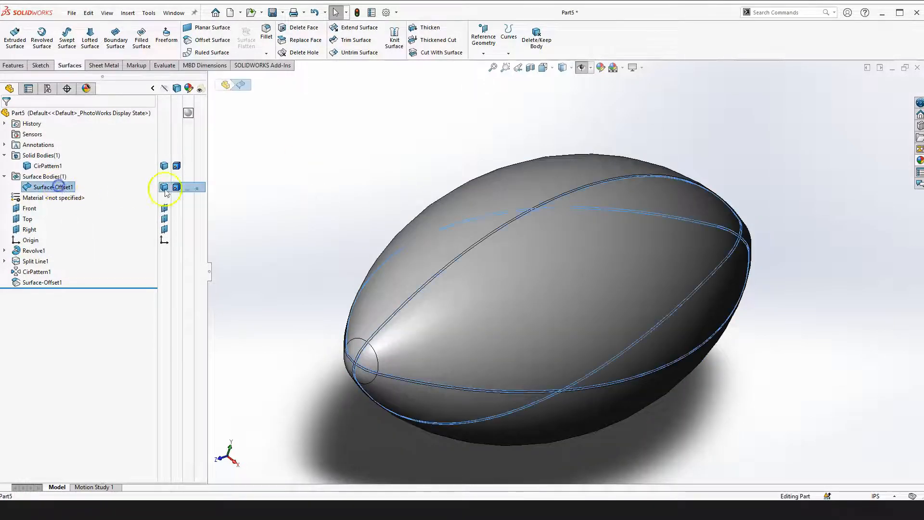
left_click(441, 42)
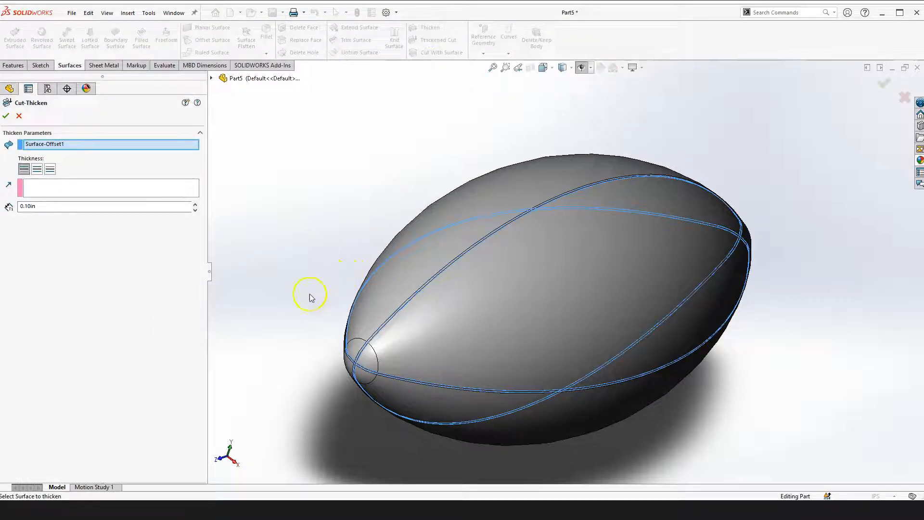
middle_click_drag(303, 297, 413, 330)
scroll(309, 361, "down", 5)
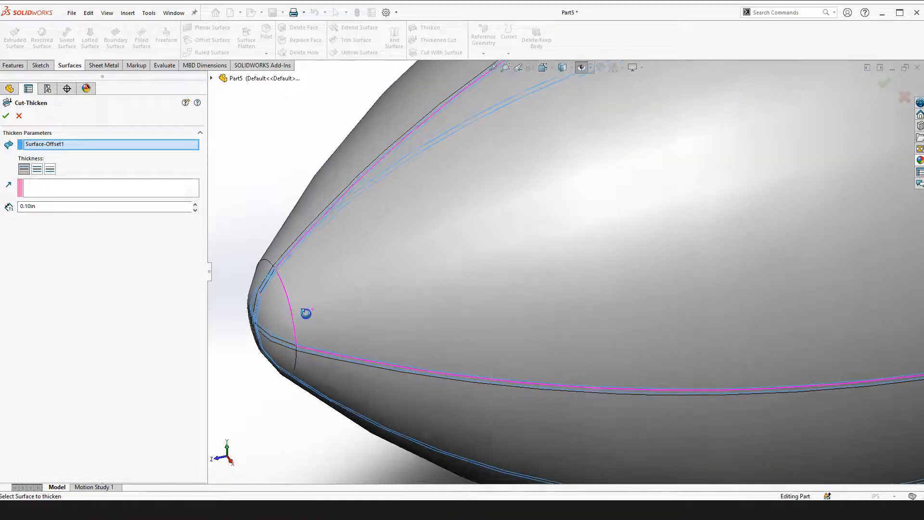
scroll(317, 299, "down", 3)
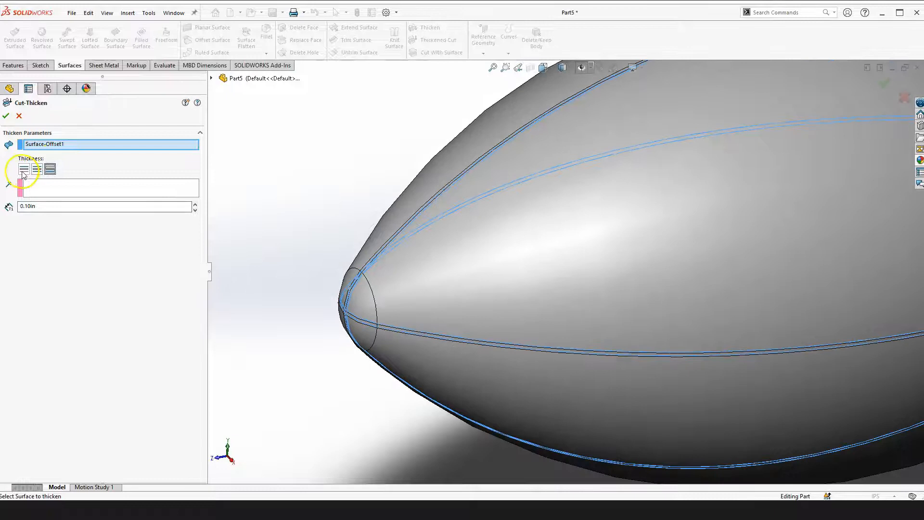
- Compare the thickening side options in the cut's preview and set the cut to thicken Side 1
left_click(23, 169)
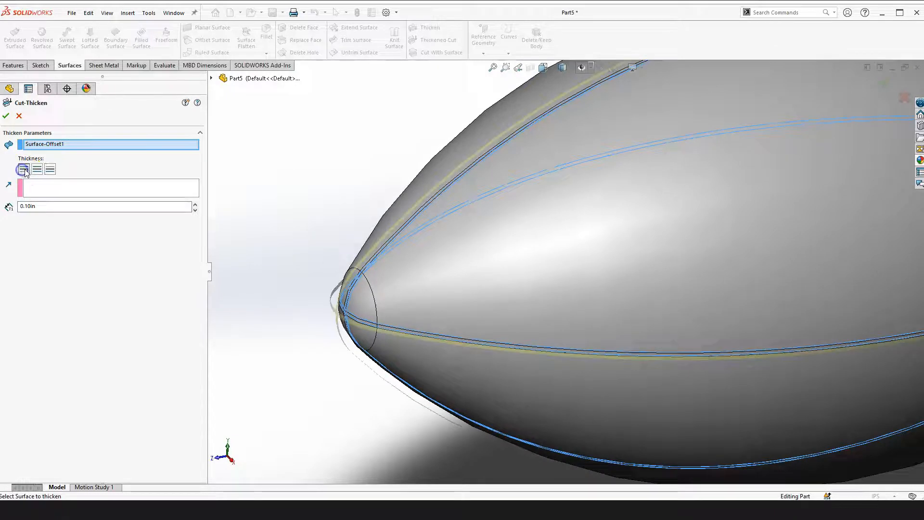
scroll(330, 281, "down", 2)
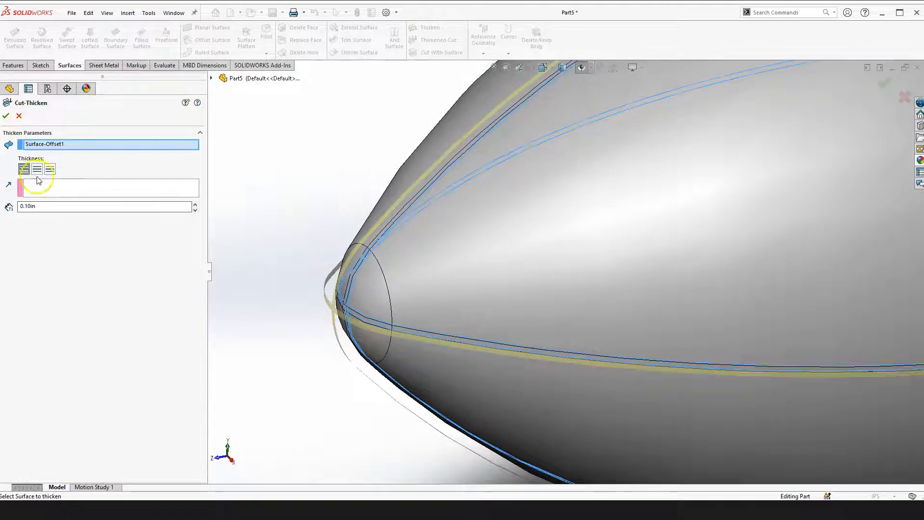
left_click(50, 169)
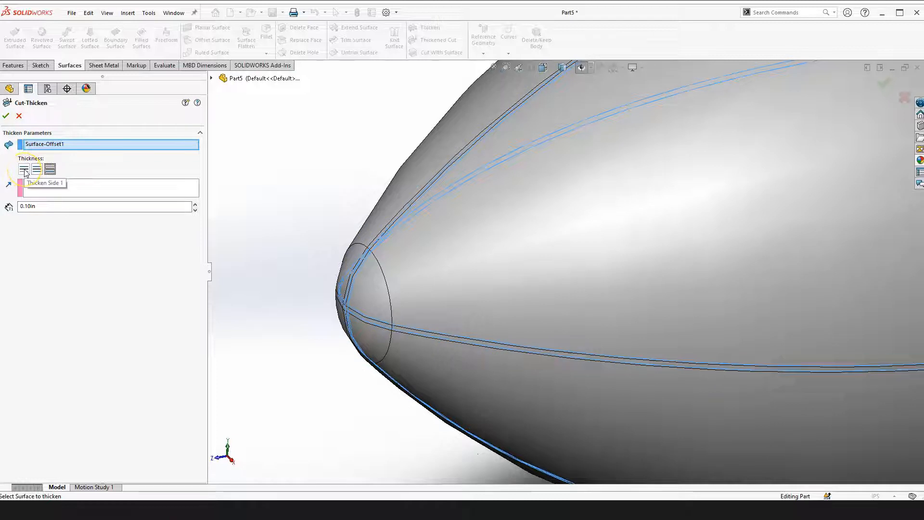
left_click(24, 169)
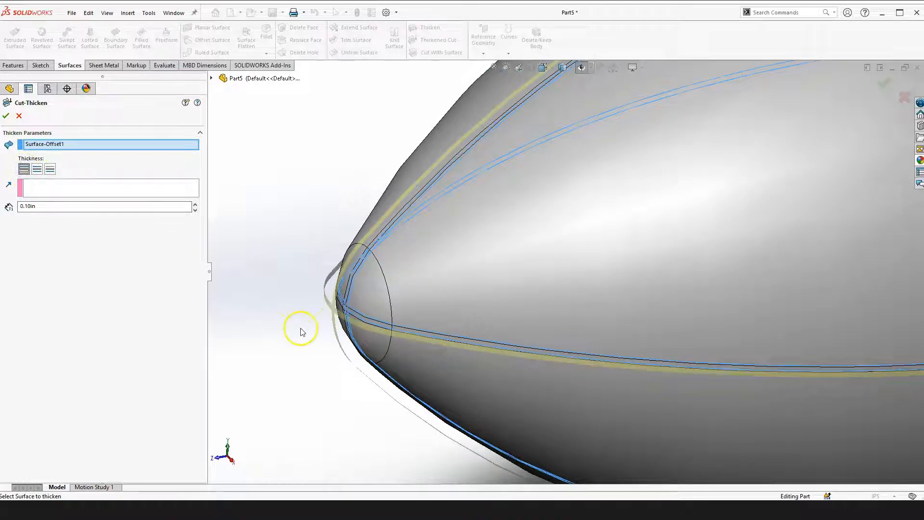
middle_click_drag(293, 412, 355, 308)
scroll(497, 320, "up", 9)
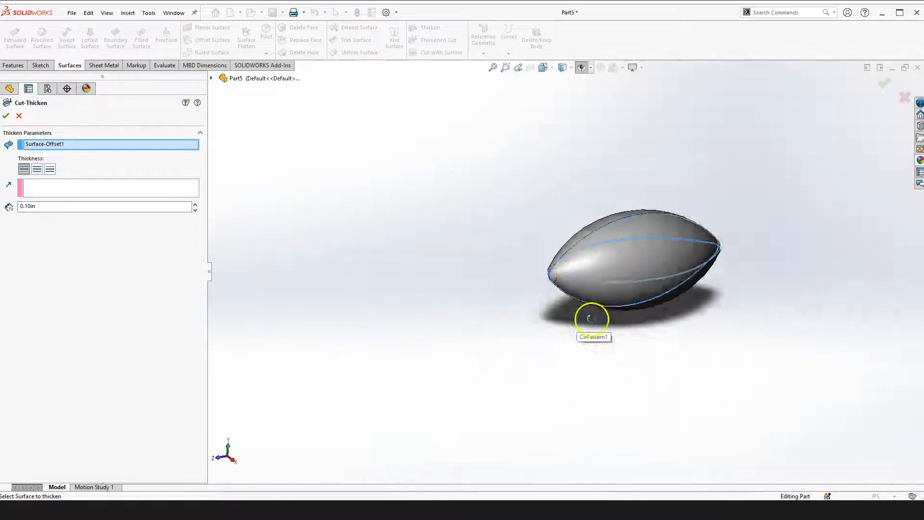
- Complete the Thickened Cut from the offset seam surface with a 0.10 in thickness on Side 1
scroll(729, 246, "down", 5)
middle_click_drag(421, 184, 422, 234)
scroll(360, 226, "up", 5)
middle_click_drag(361, 227, 396, 258)
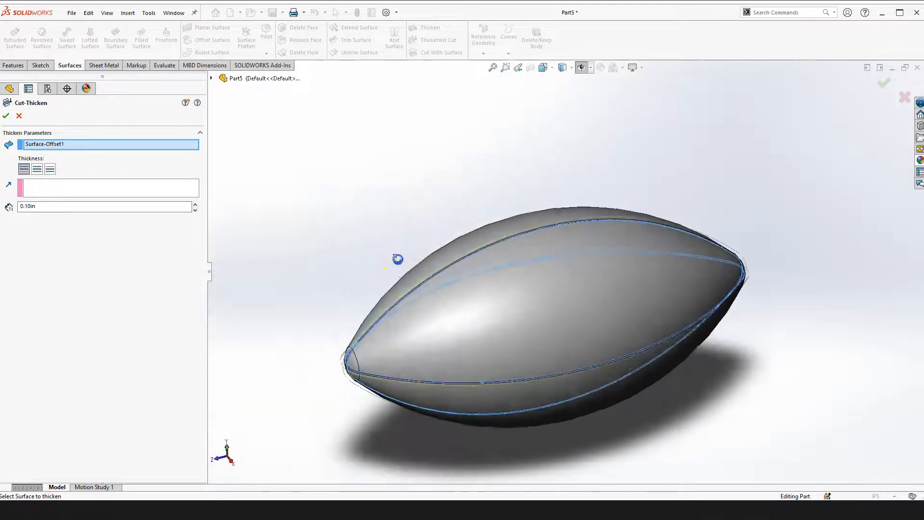
scroll(330, 335, "down", 8)
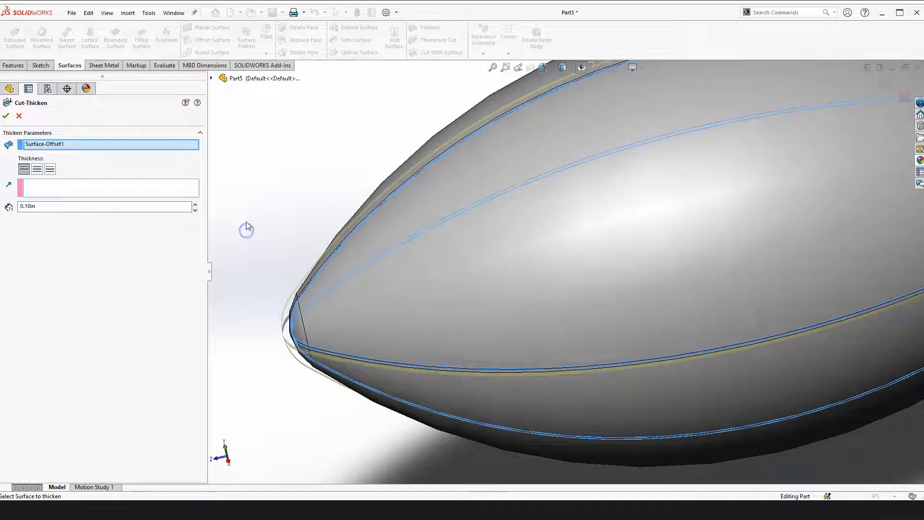
left_click(4, 116)
left_click(261, 246)
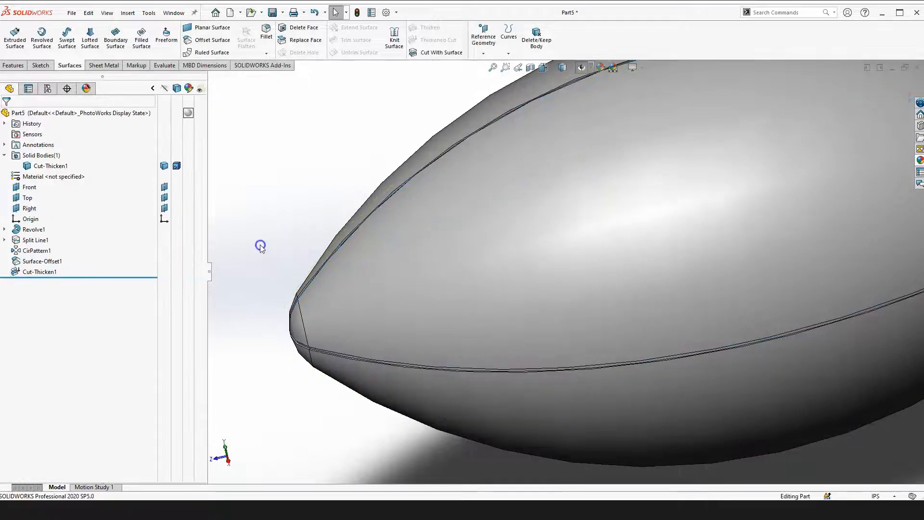
- Examine the cut seam grooves along the football and where they cross at its tip
scroll(270, 247, "up", 3)
scroll(749, 221, "up", 3)
scroll(741, 223, "down", 4)
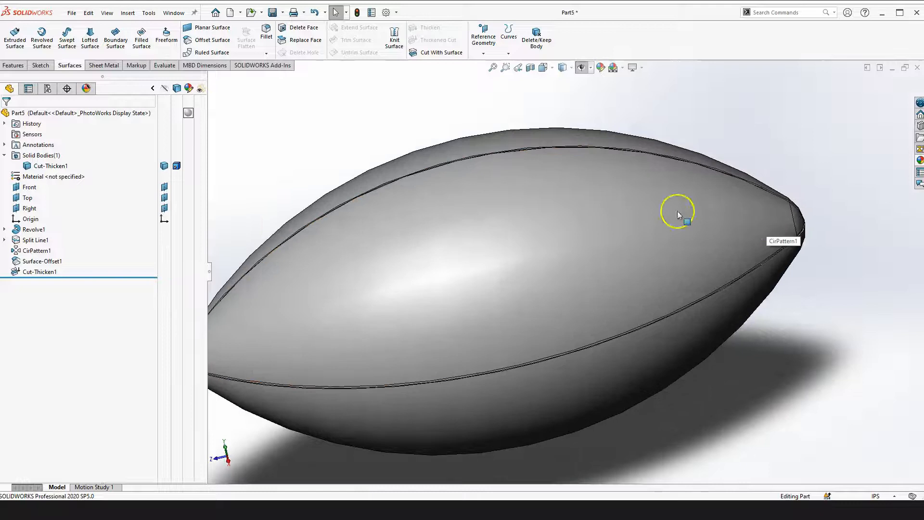
scroll(311, 206, "up", 3)
left_click(292, 226)
right_click_drag(293, 226, 298, 284)
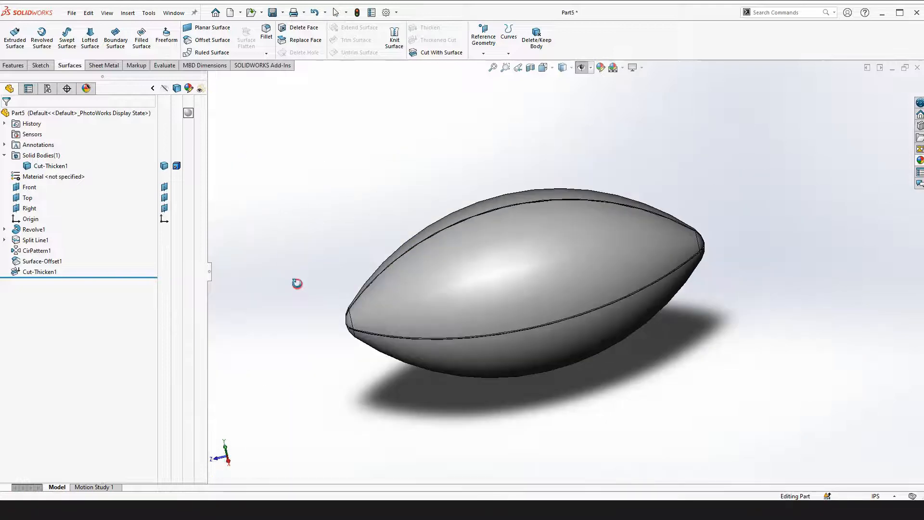
scroll(371, 309, "down", 10)
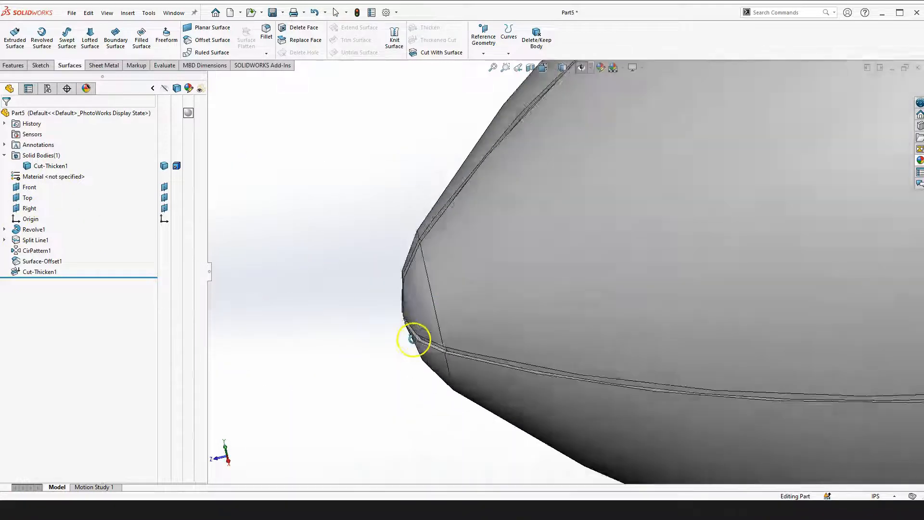
mouse_move(507, 320)
middle_mouse_down()
mouse_move(512, 289)
mouse_move(402, 313)
mouse_move(437, 282)
mouse_move(391, 306)
mouse_move(443, 272)
middle_mouse_up()
scroll(474, 311, "up", 8)
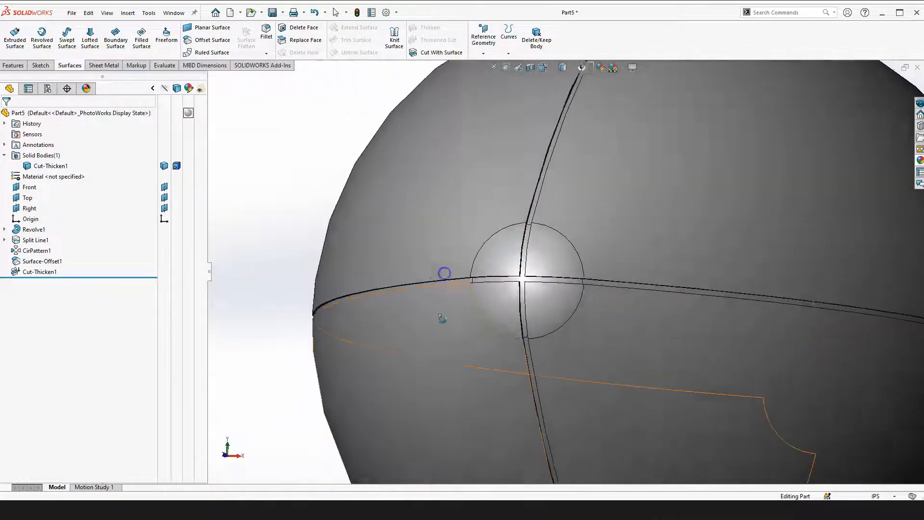
scroll(442, 321, "up", 4)
middle_click_drag(610, 309, 557, 260)
scroll(709, 250, "down", 3)
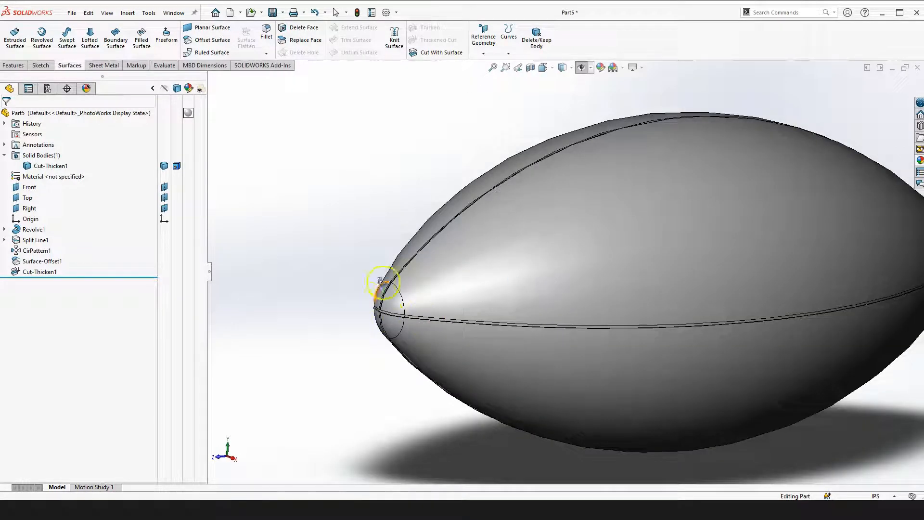
scroll(385, 317, "up", 3)
middle_click_drag(383, 318, 347, 310)
scroll(314, 308, "up", 3)
- Highlight the Top and Right planes in turn to check how they pass through the football
left_click(22, 199)
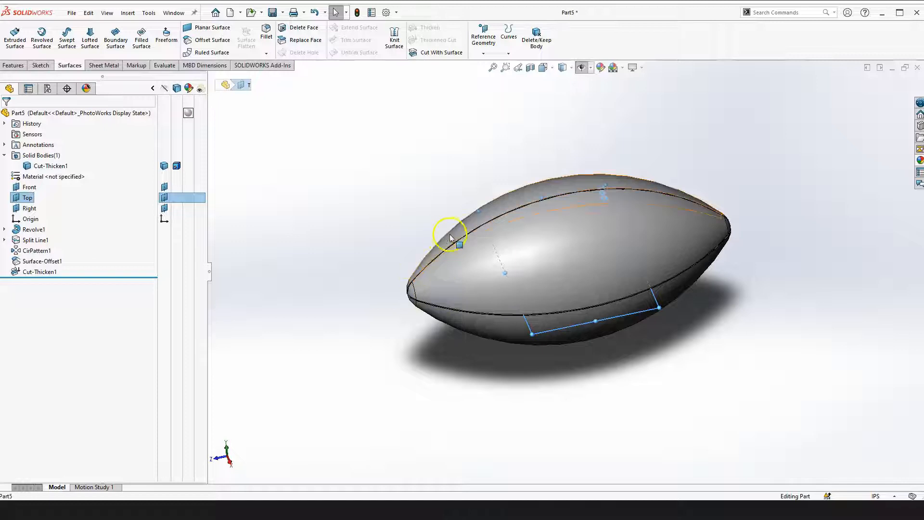
left_click(319, 242)
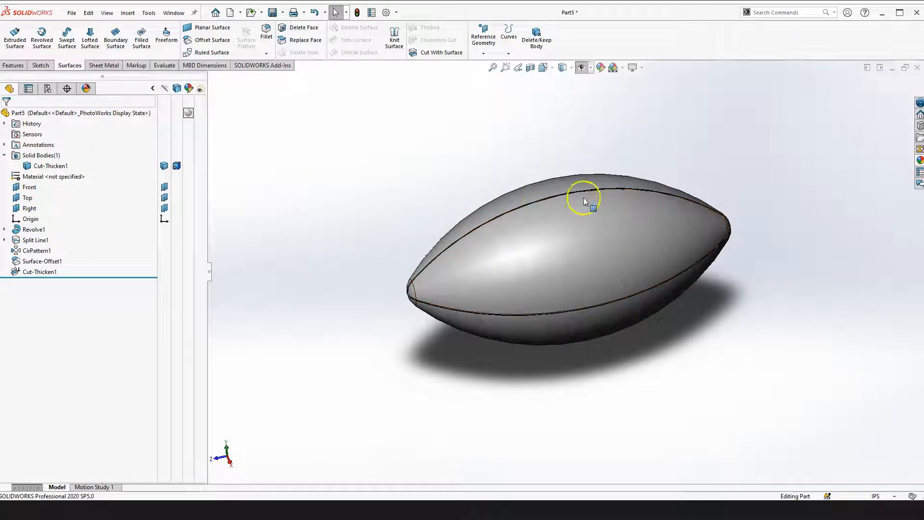
left_click(29, 208)
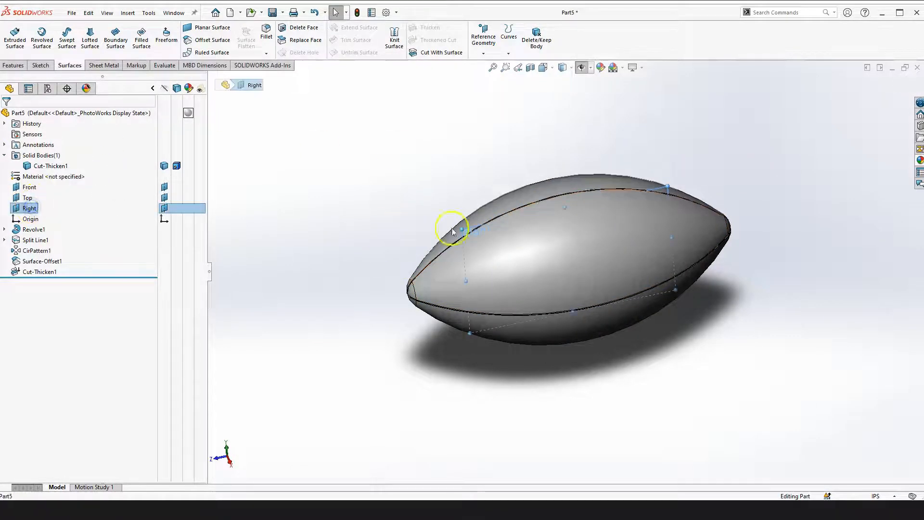
left_click(361, 219)
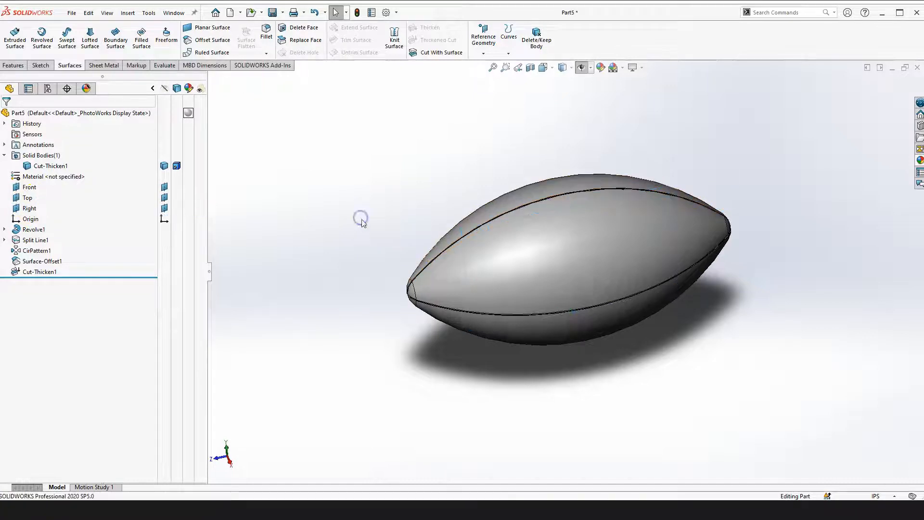
- Set the model to the trimetric view and inspect the seam groove crossing at the football's tip up close
key("space")
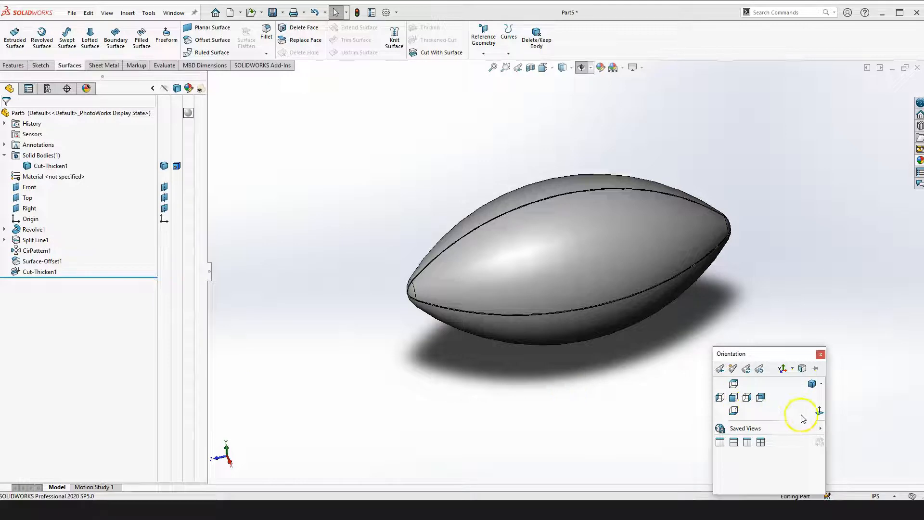
left_click(816, 384)
scroll(620, 342, "down", 4)
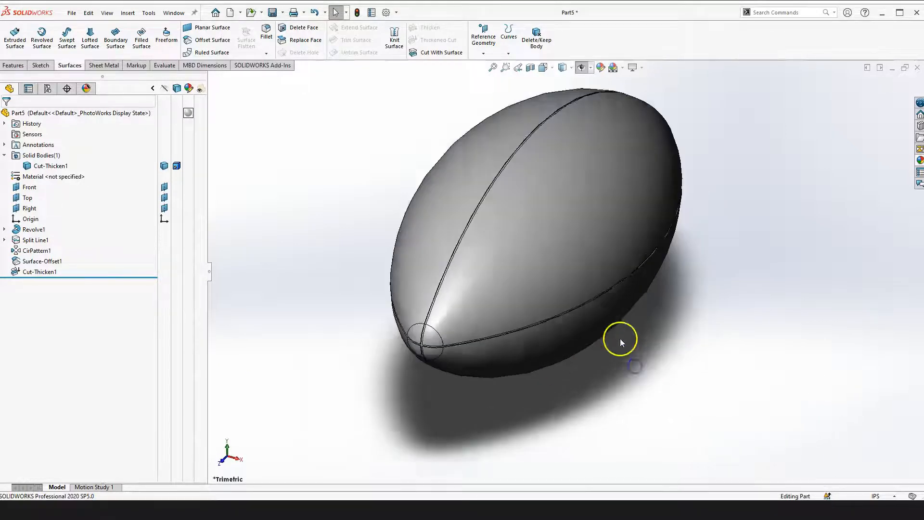
right_click_drag(635, 327, 629, 390)
scroll(382, 335, "down", 7)
left_click_drag(443, 351, 487, 289)
scroll(409, 363, "down", 4)
scroll(414, 346, "up", 4)
scroll(485, 304, "down", 4)
scroll(485, 304, "down", 2)
key("Escape")
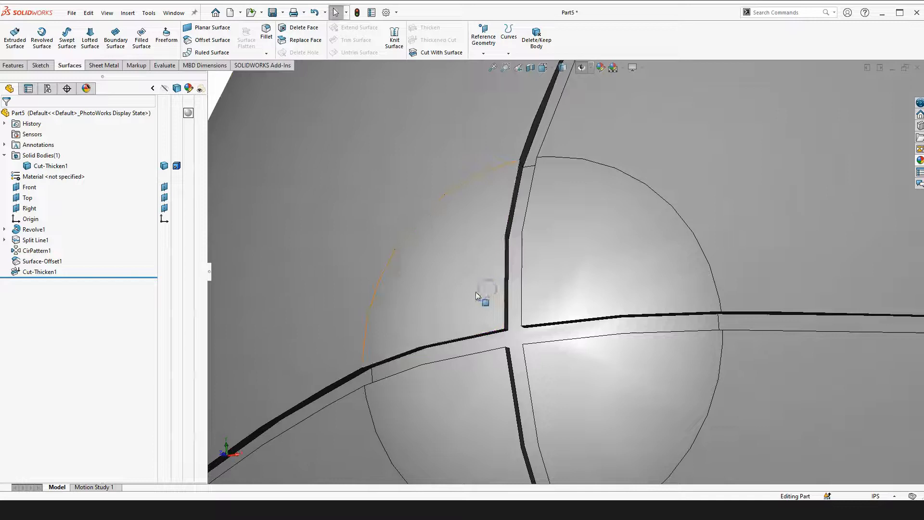
- Start a constant-size symmetric Fillet with a 0.01 in radius for the seam groove edges
left_click(266, 34)
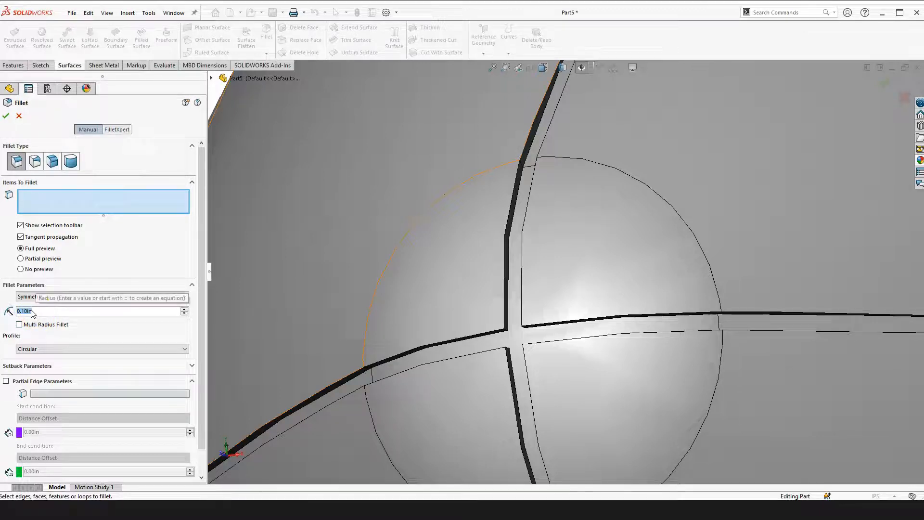
type(".01")
key("Return")
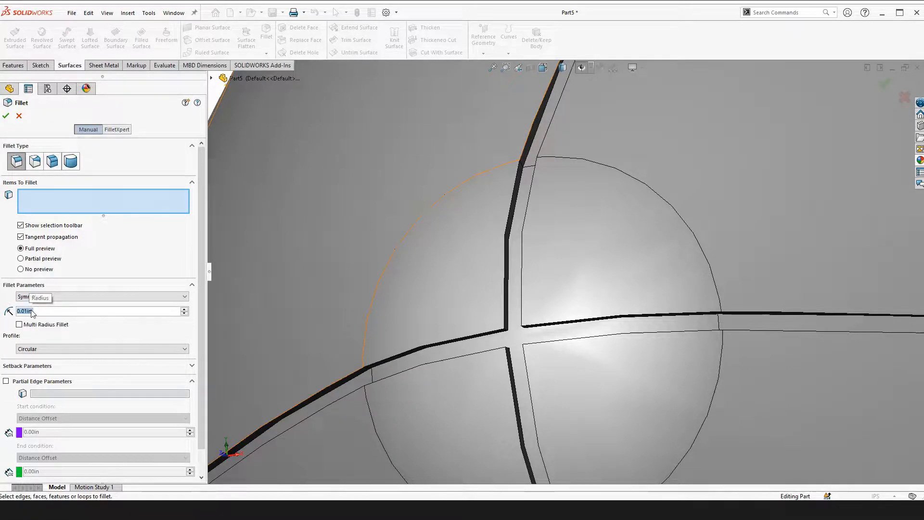
scroll(233, 299, "up", 5)
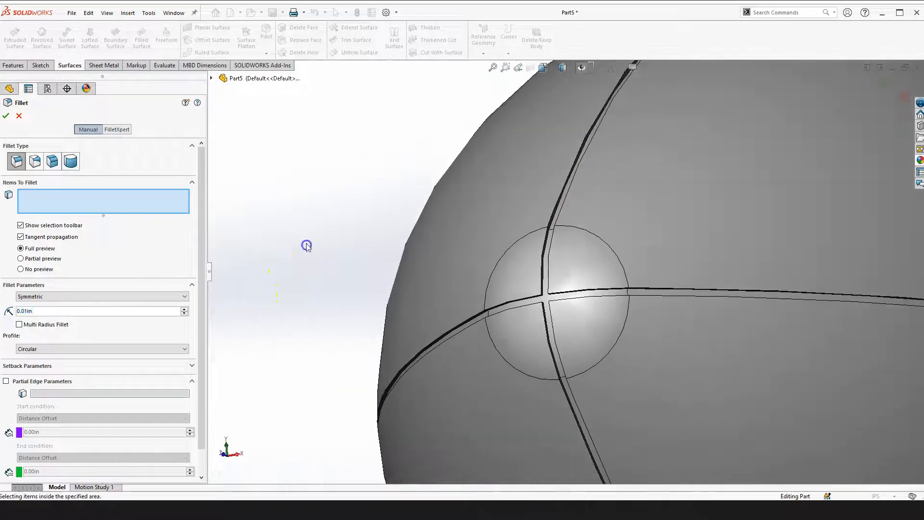
left_click(53, 205)
- Add the upper-left panel's corner edge and its two adjoining outer groove edges at the tip crossing to the fillet
scroll(547, 289, "down", 10)
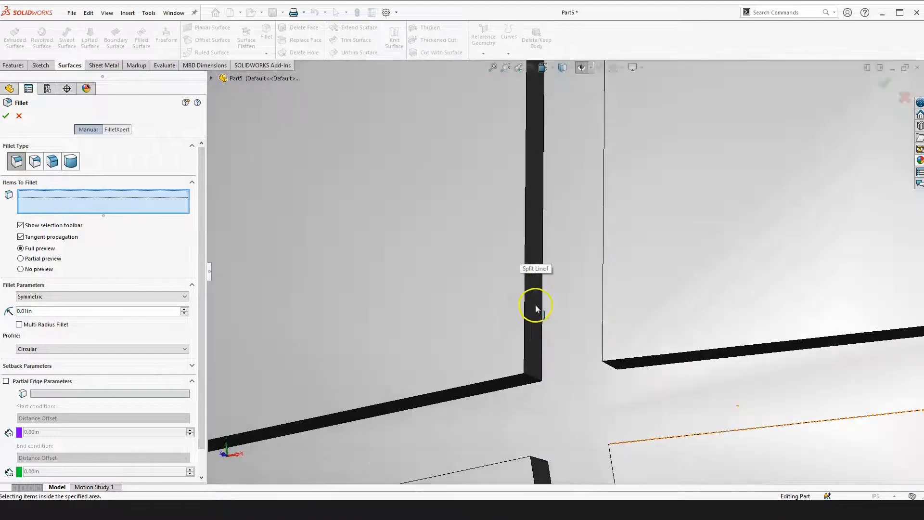
left_click(533, 380)
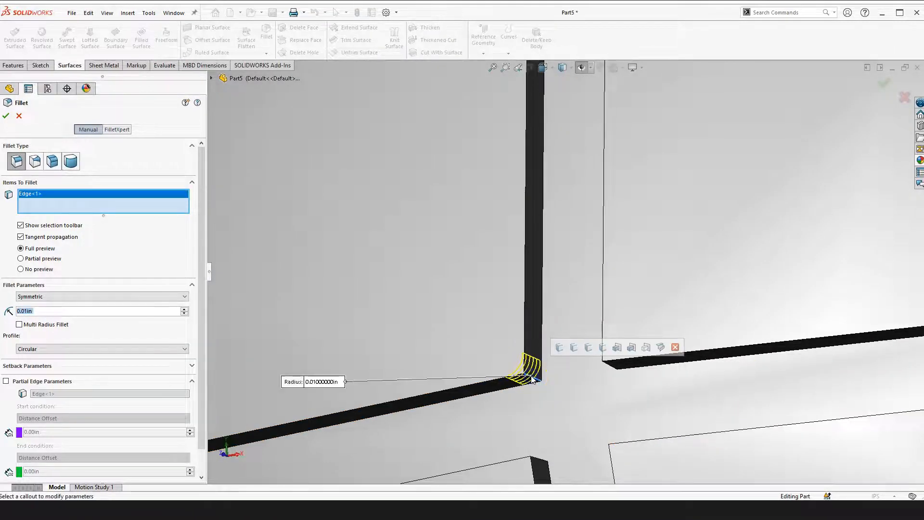
left_click(521, 320)
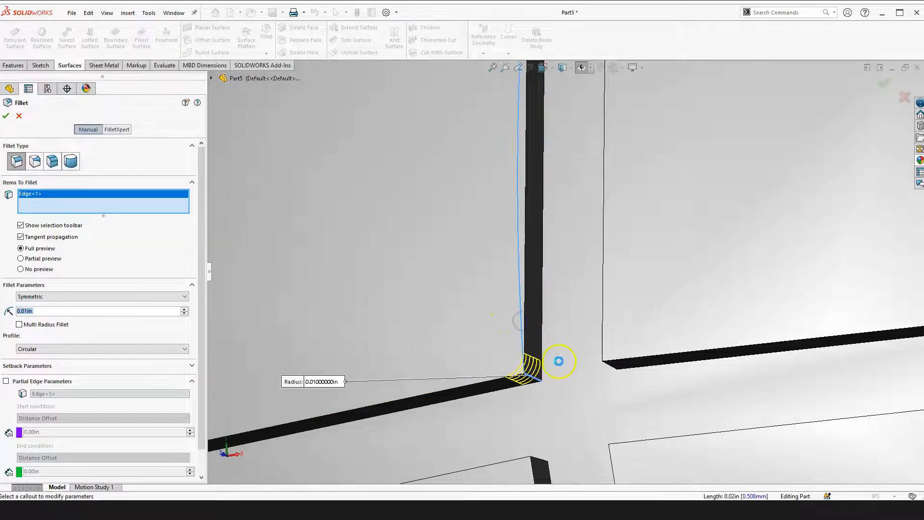
scroll(558, 361, "up", 1)
left_click(502, 362)
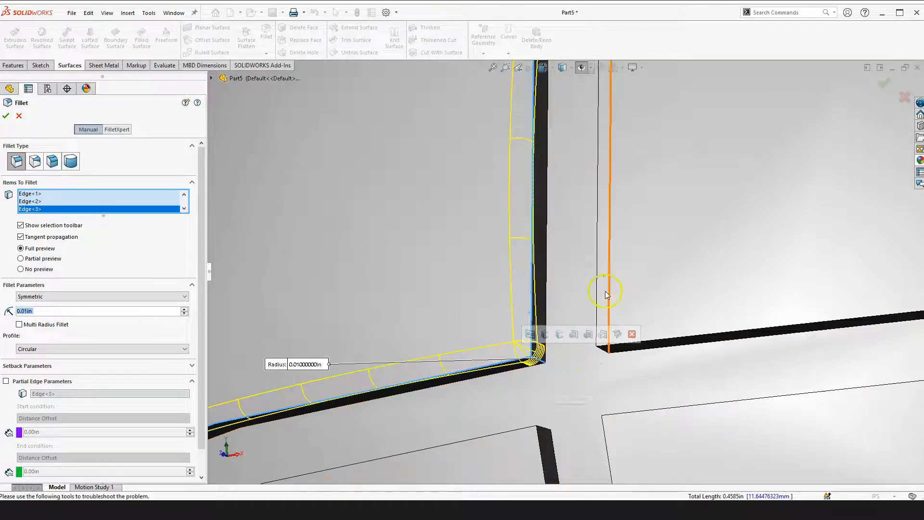
- Add the upper-right panel's corner edge and its two adjoining outer groove edges at the crossing to the fillet
scroll(605, 342, "down", 2)
scroll(608, 420, "down", 3)
left_click(574, 372)
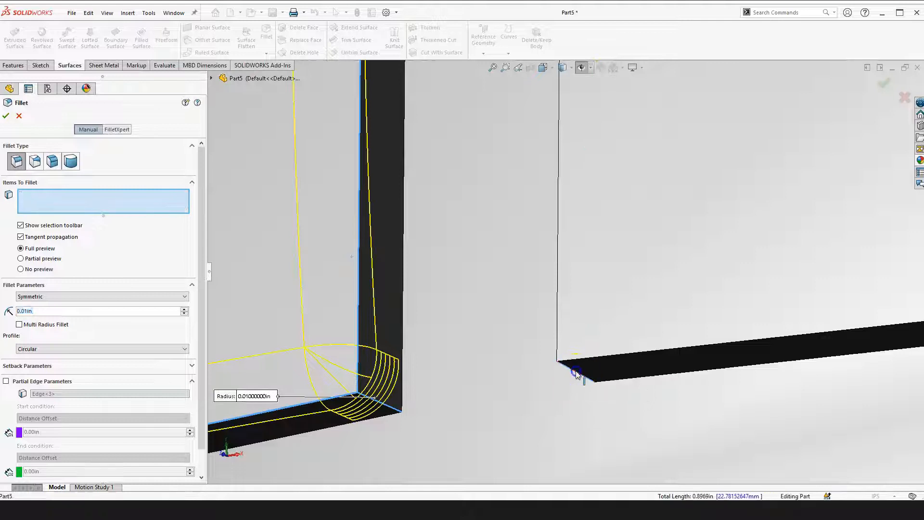
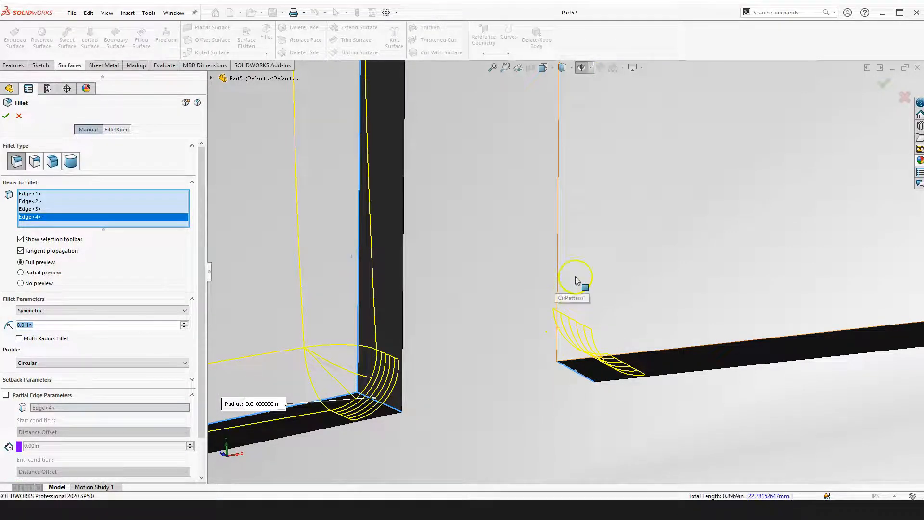
scroll(557, 276, "up", 3)
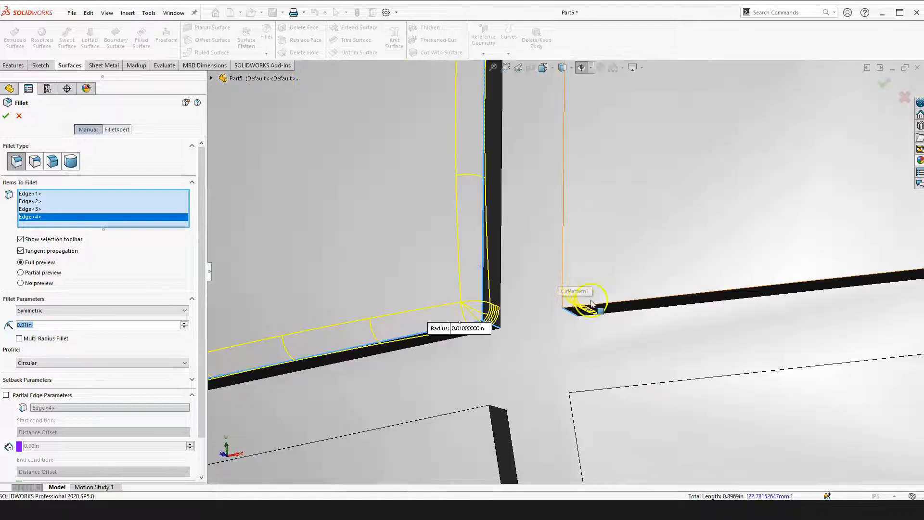
left_click(561, 253)
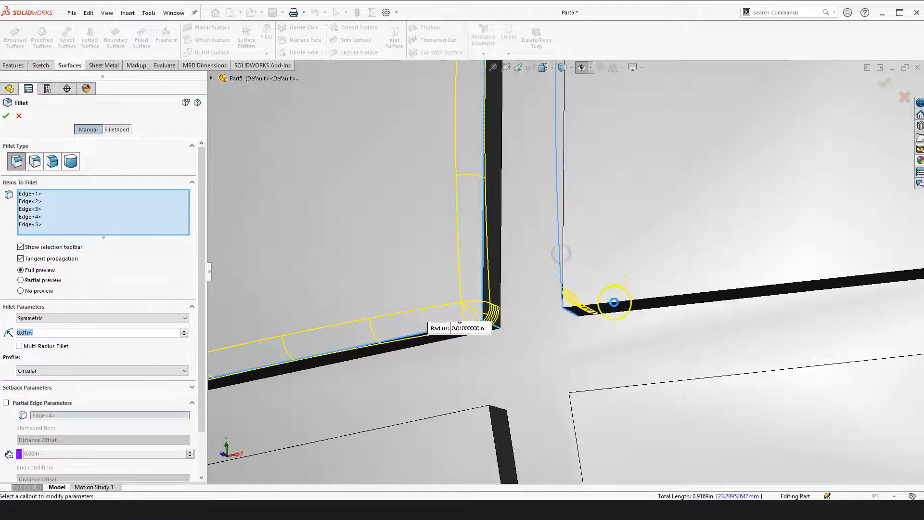
left_click(616, 304)
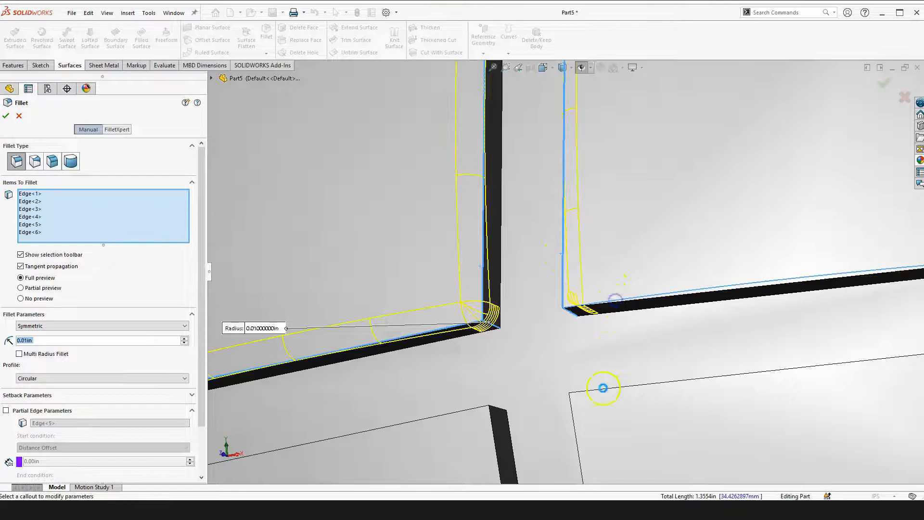
- Add the lower-left panel's two outer groove edges and its corner edge at the crossing to the fillet
scroll(498, 394, "down", 3)
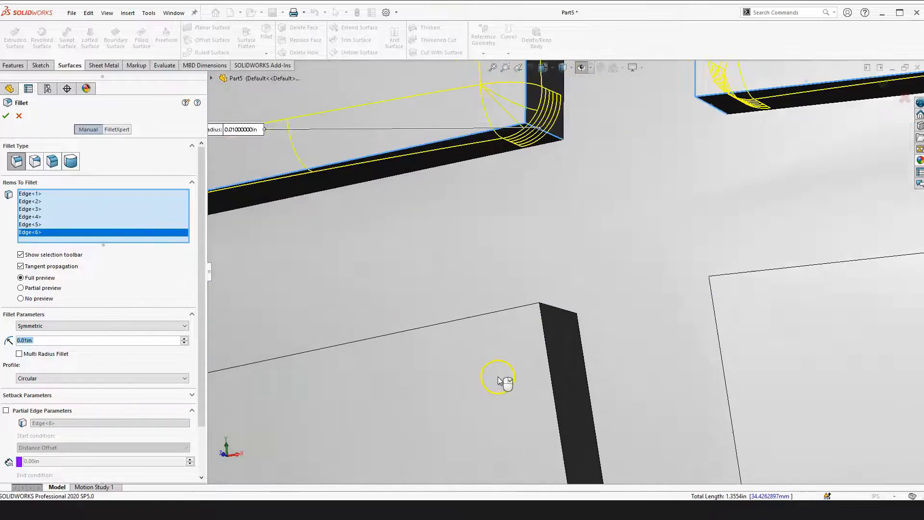
left_click(529, 303)
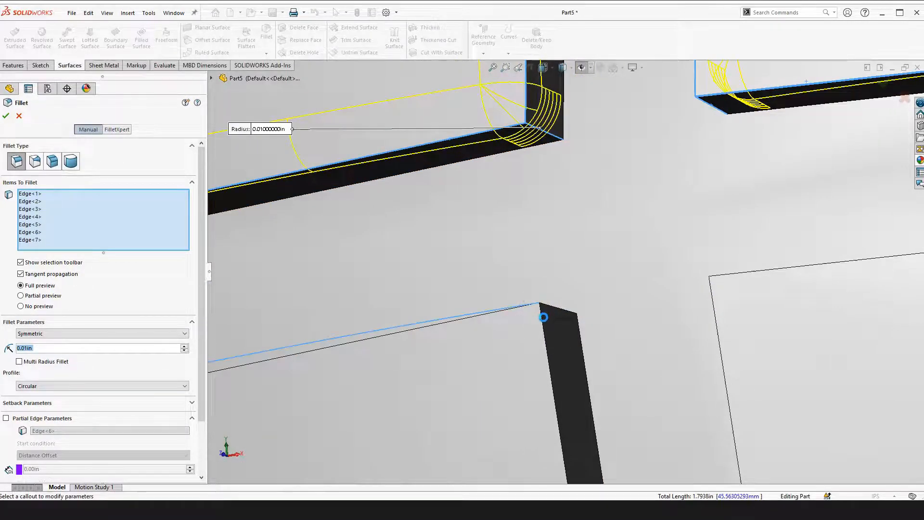
left_click(542, 314)
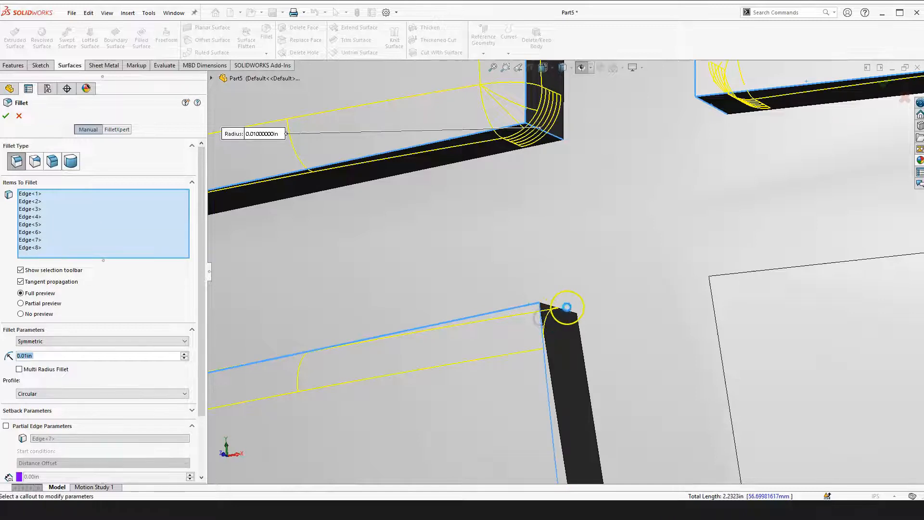
left_click(564, 311)
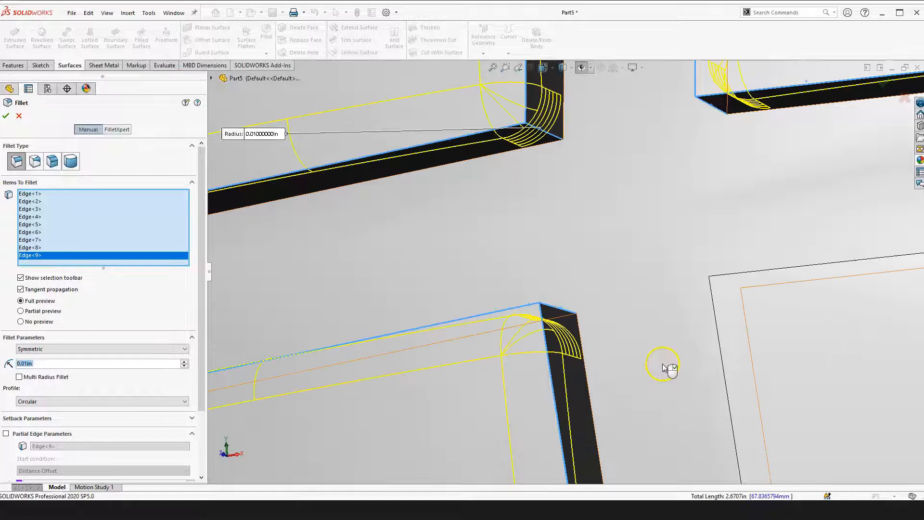
- Add the lower-right panel's two outer groove edges at the tip crossing to the fillet
scroll(664, 370, "up", 5)
scroll(619, 336, "up", 2)
scroll(577, 303, "down", 10)
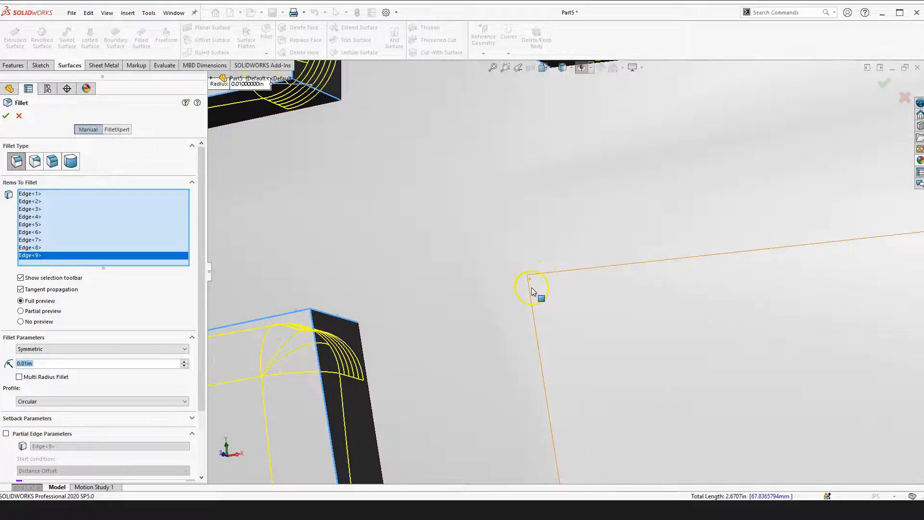
left_click(532, 290)
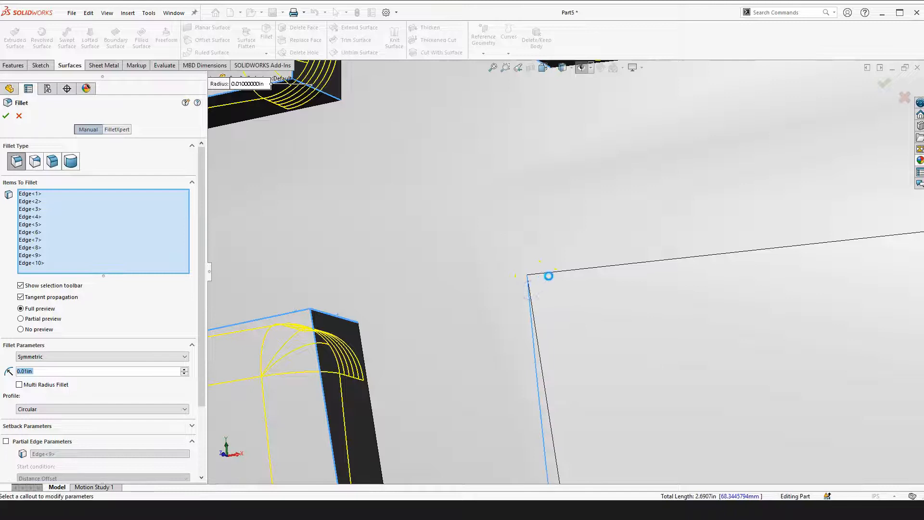
left_click(546, 272)
scroll(659, 365, "up", 4)
scroll(655, 355, "up", 5)
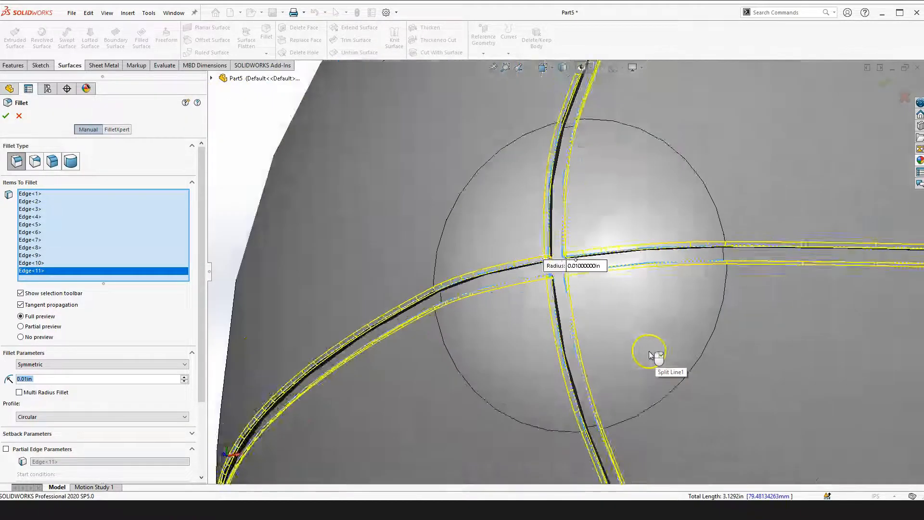
- Add the short corner edge joining the lower-right panel's two groove walls at the crossing to the fillet
scroll(578, 275, "down", 8)
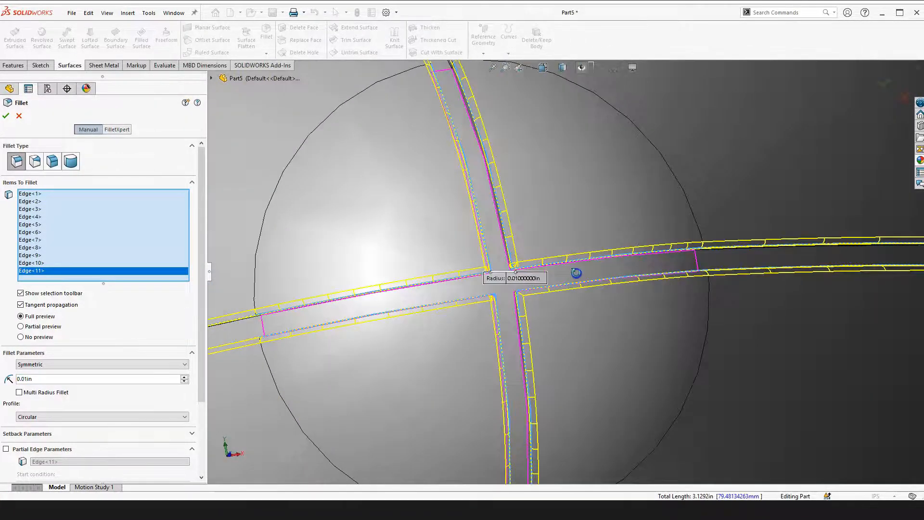
middle_click_drag(576, 273, 618, 305)
scroll(543, 293, "down", 8)
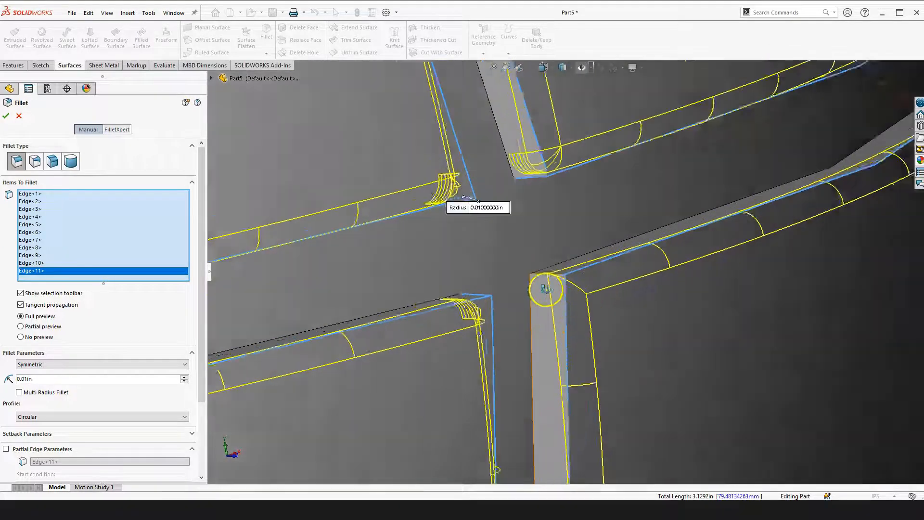
middle_click_drag(550, 264, 562, 279)
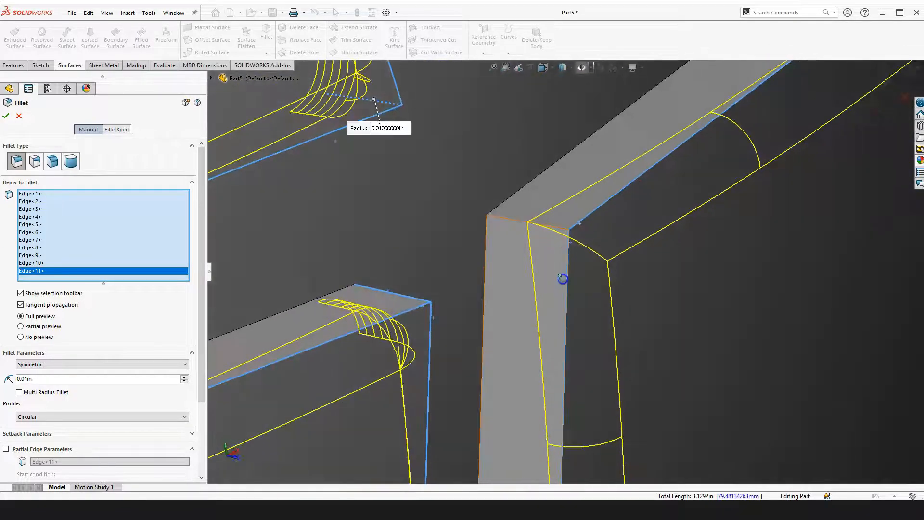
left_click(519, 224)
scroll(650, 342, "up", 10)
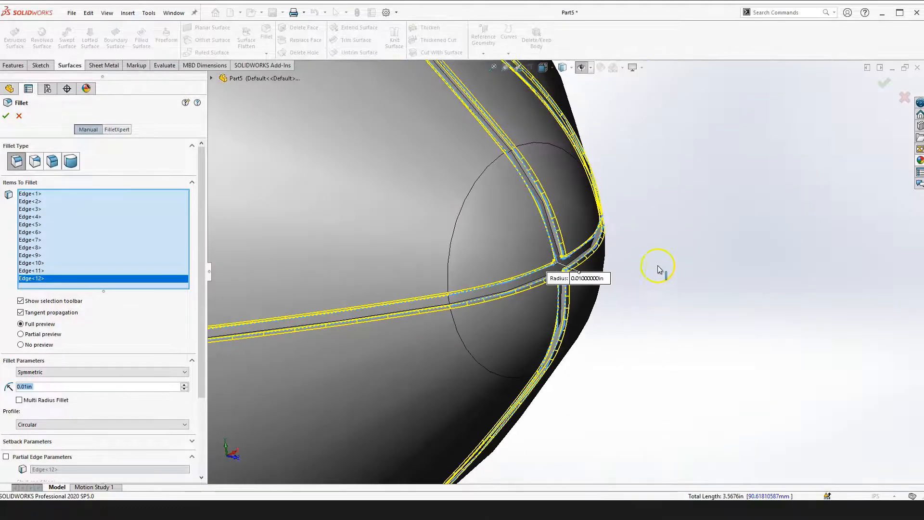
- Add the corner edges of the two upper panels at the opposite tip's seam crossing to the fillet
right_click_drag(658, 266, 658, 336)
middle_click_drag(642, 334, 597, 310)
scroll(569, 311, "up", 4)
scroll(597, 309, "up", 8)
middle_click_drag(680, 250, 524, 233)
scroll(803, 278, "down", 3)
scroll(624, 237, "down", 9)
middle_click_drag(708, 219, 672, 179)
scroll(767, 340, "down", 2)
middle_click_drag(707, 351, 773, 246)
middle_click_drag(728, 276, 672, 252)
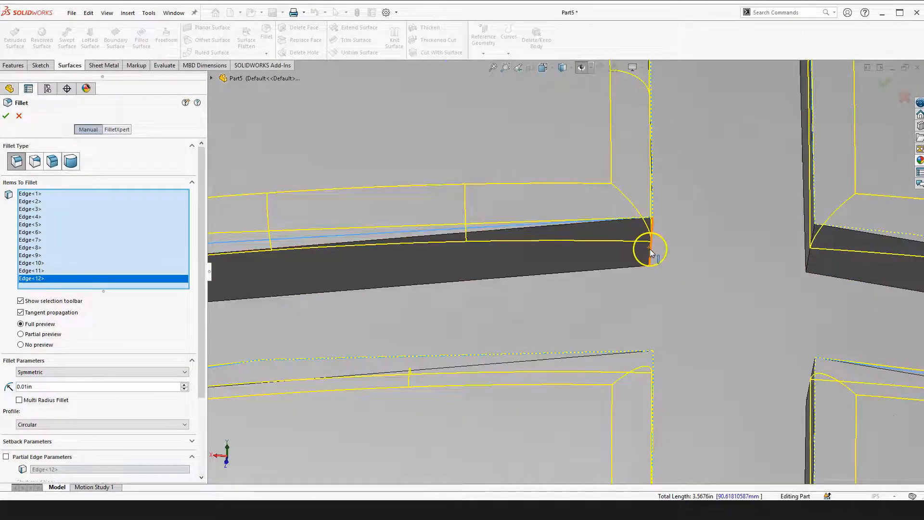
left_click(648, 248)
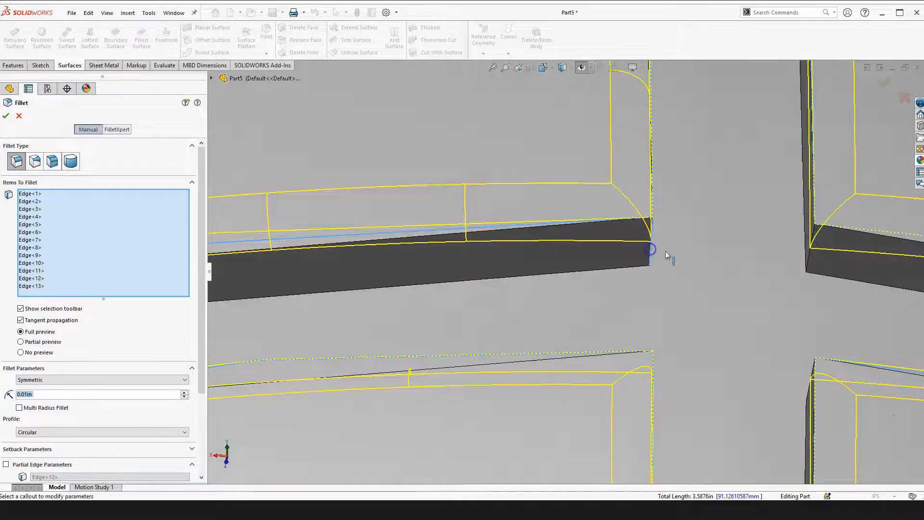
left_click(809, 259)
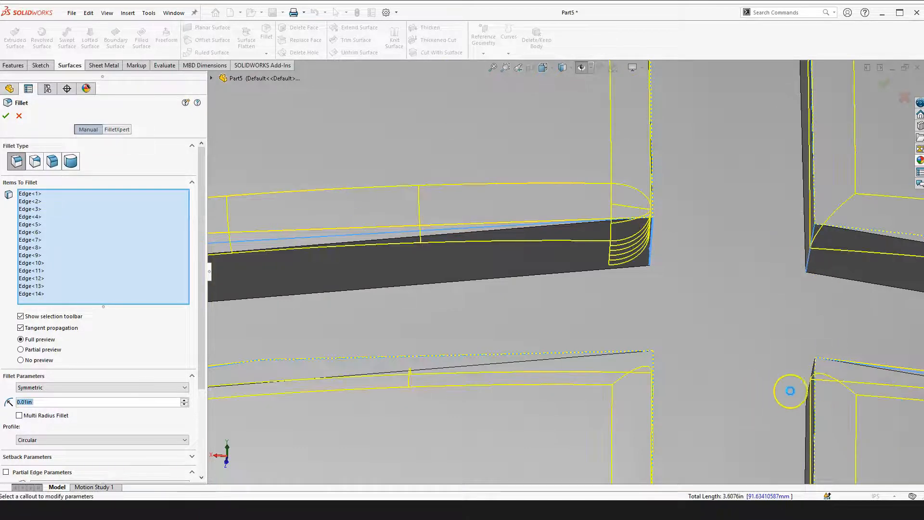
- Add the corner edges of the two lower panels at the opposite tip's seam crossing to the fillet
scroll(803, 377, "down", 4)
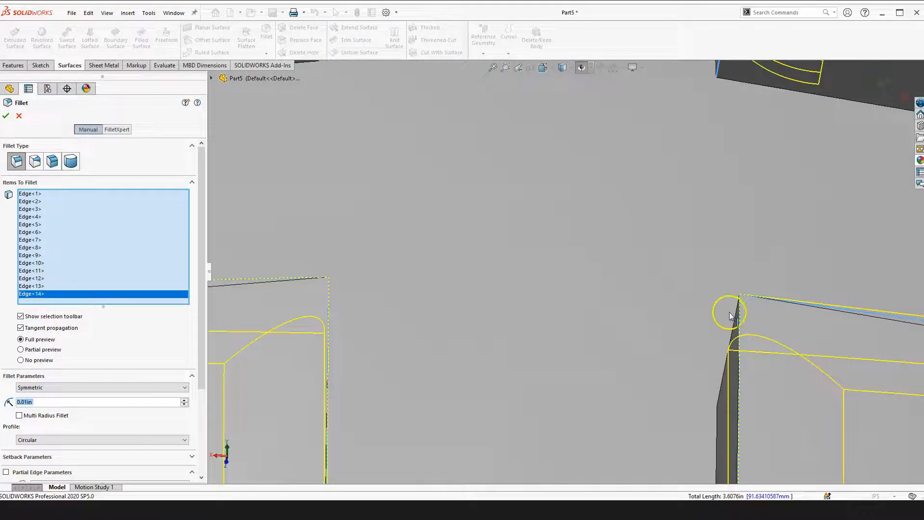
left_click(737, 316)
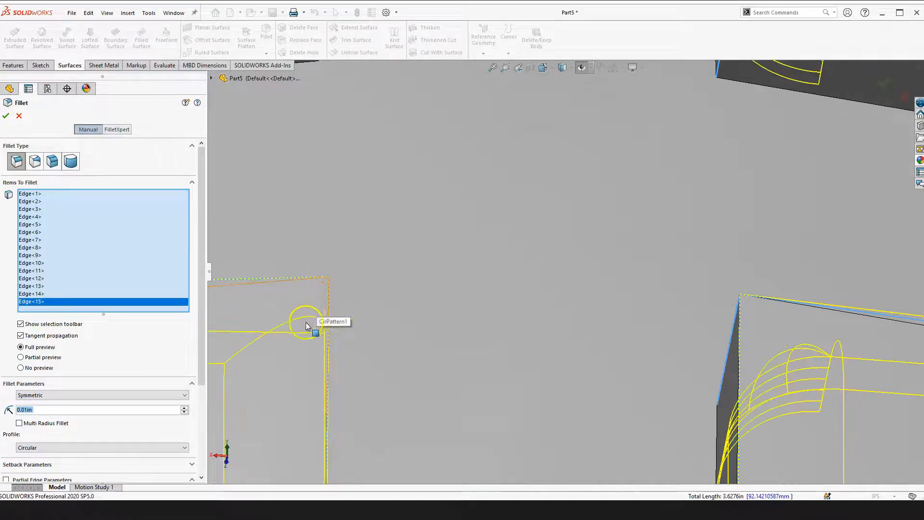
scroll(305, 322, "up", 10)
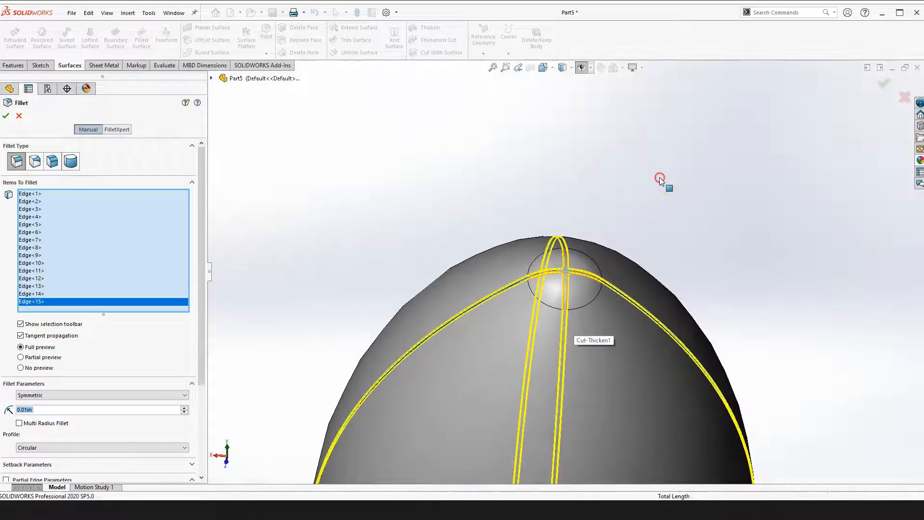
right_click_drag(659, 178, 660, 219)
scroll(551, 261, "down", 12)
left_click_drag(600, 245, 604, 244)
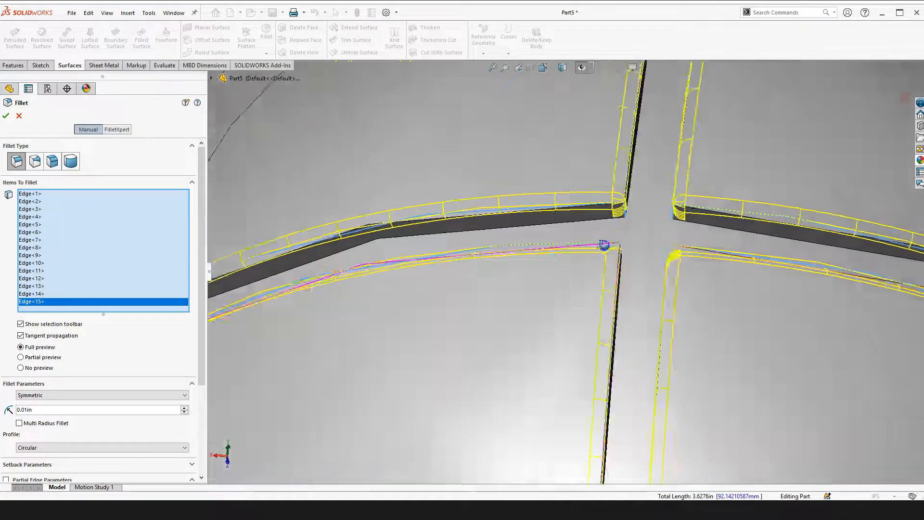
middle_click_drag(604, 245, 526, 289)
scroll(620, 256, "down", 9)
middle_click_drag(555, 228, 555, 250)
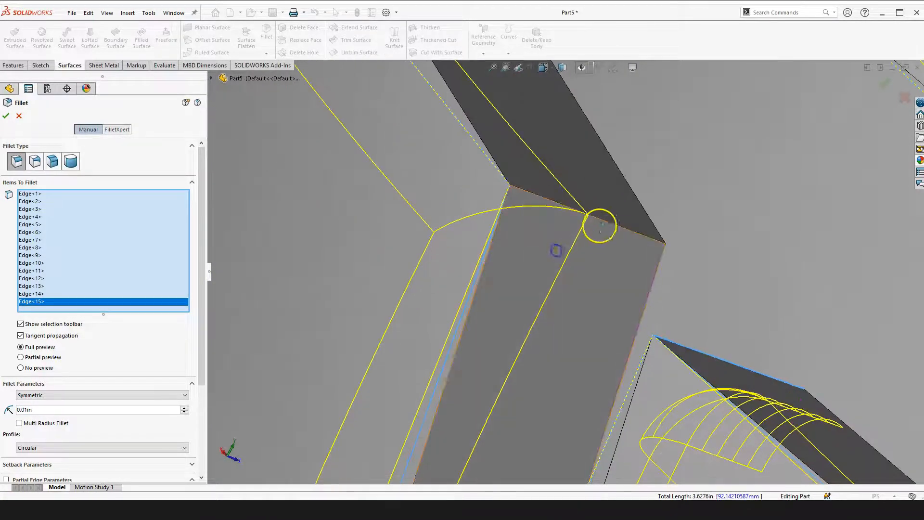
left_click(601, 222)
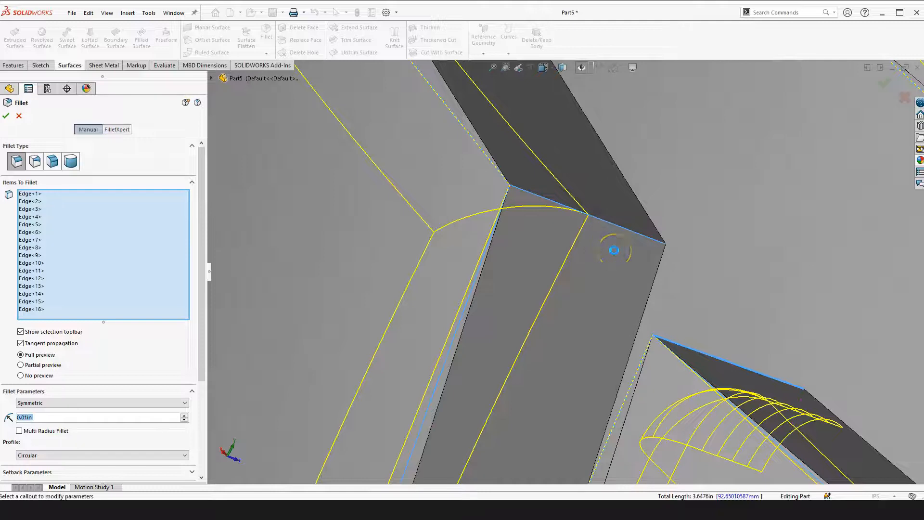
- Apply the 0.01 in fillet to all selected seam groove edges
scroll(631, 270, "up", 3)
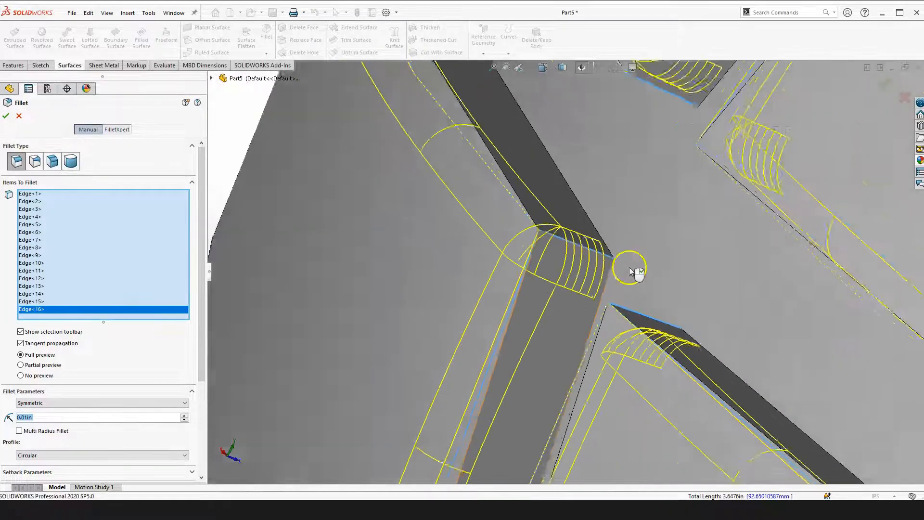
scroll(631, 271, "up", 3)
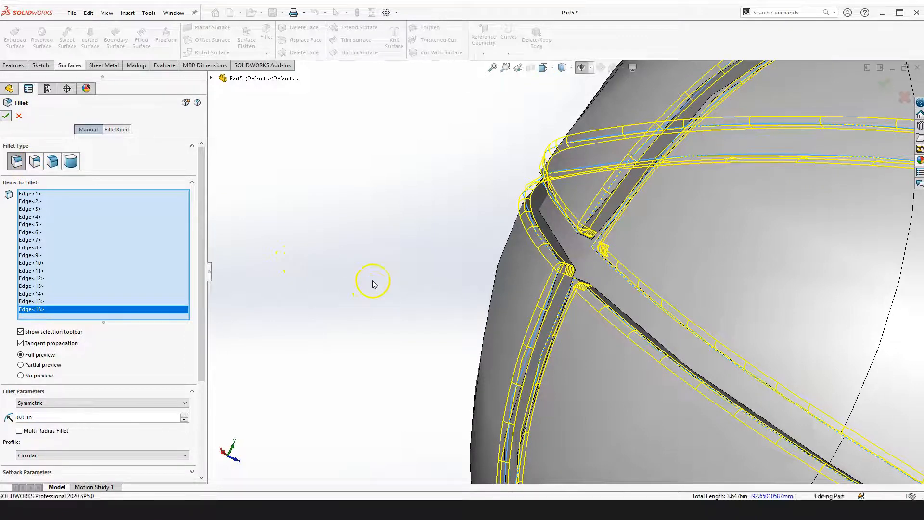
scroll(385, 289, "up", 3)
right_click_drag(402, 255, 400, 279)
left_click(400, 283)
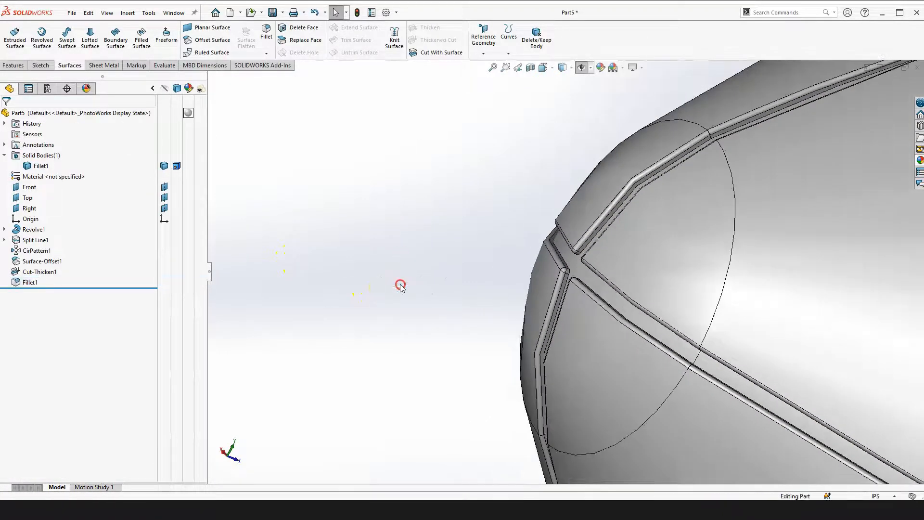
- Examine the filleted seam grooves at the tip crossing and along the whole football
scroll(529, 250, "down", 10)
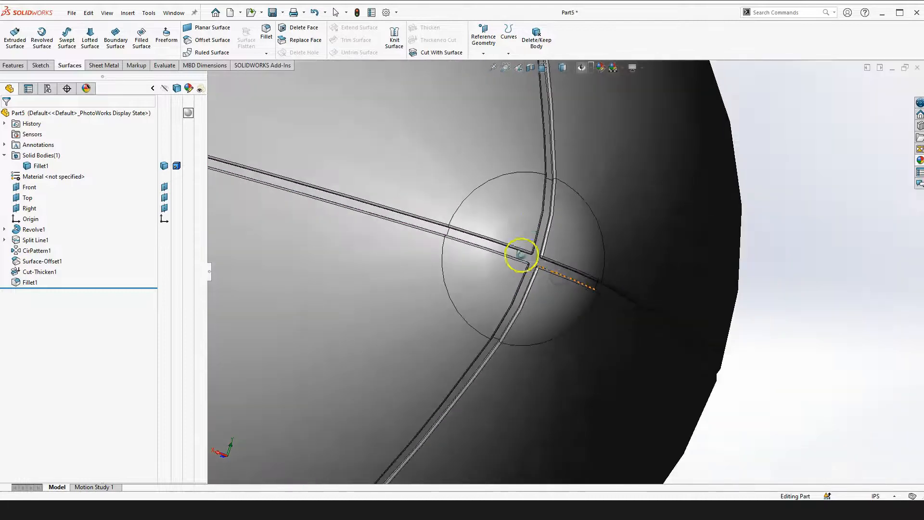
middle_click_drag(521, 255, 511, 238)
scroll(572, 232, "down", 4)
scroll(550, 305, "up", 6)
middle_click_drag(550, 305, 422, 236)
scroll(623, 307, "up", 2)
scroll(624, 307, "up", 3)
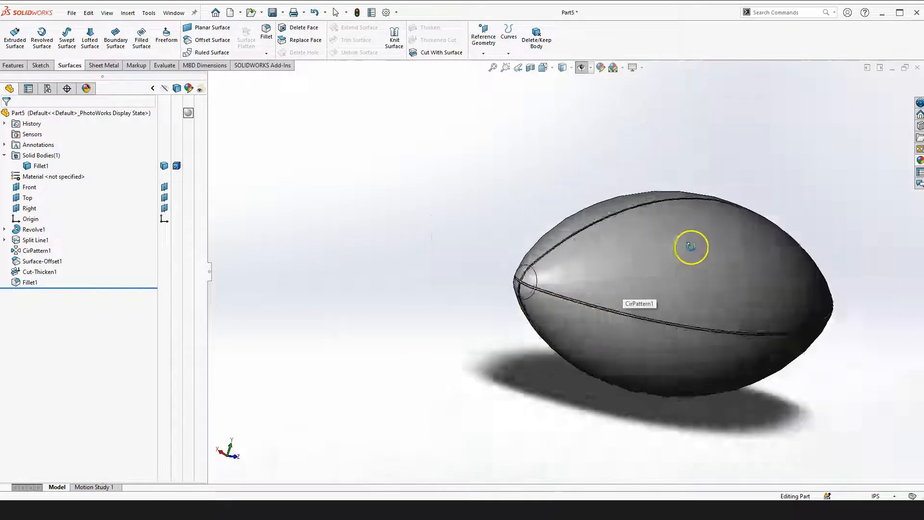
scroll(692, 246, "down", 3)
scroll(511, 283, "up", 3)
middle_click_drag(512, 233, 499, 264)
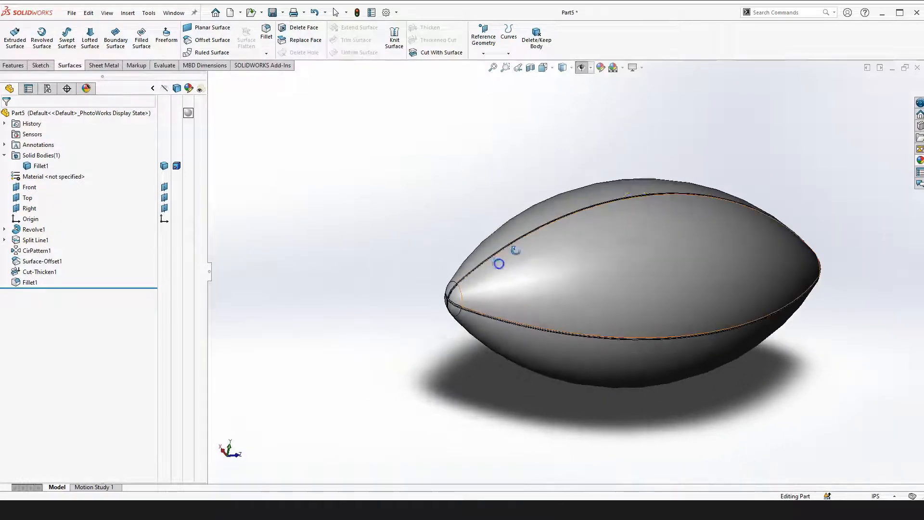
scroll(626, 202, "down", 3)
middle_click_drag(566, 206, 441, 234)
scroll(540, 269, "up", 3)
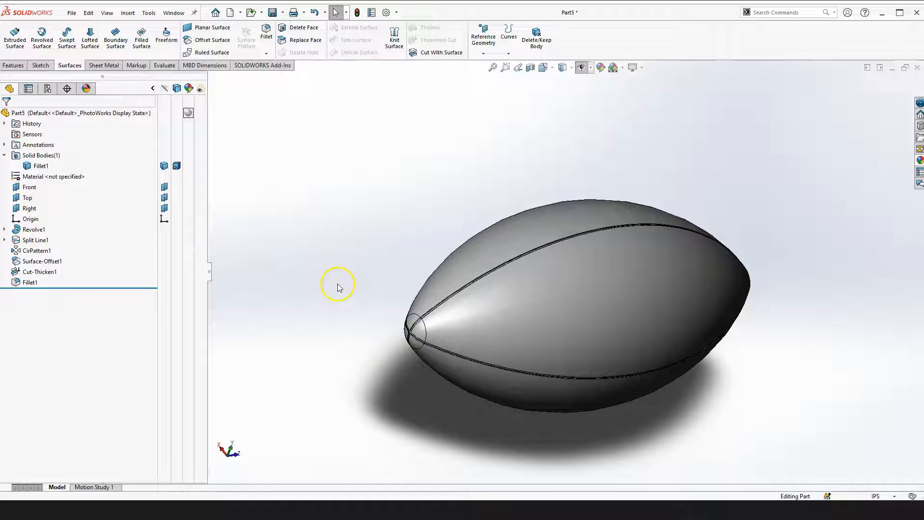
scroll(653, 237, "down", 2)
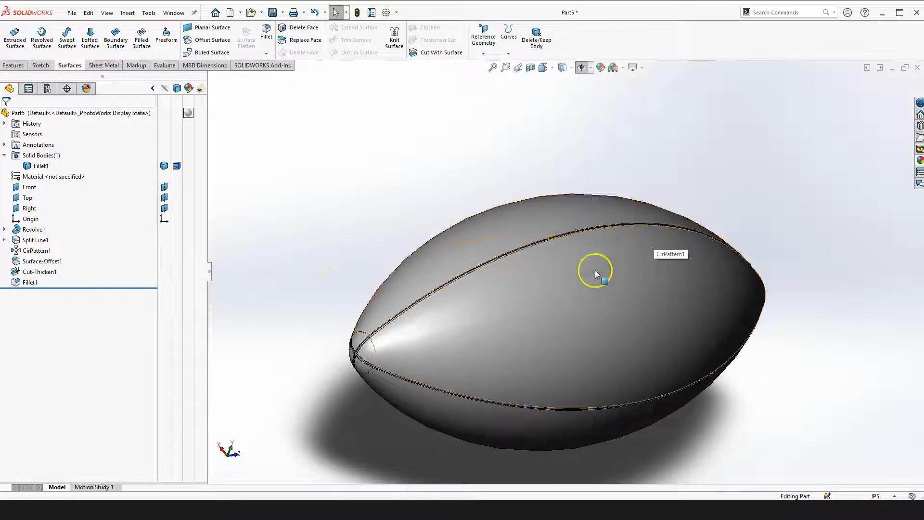
scroll(567, 272, "up", 2)
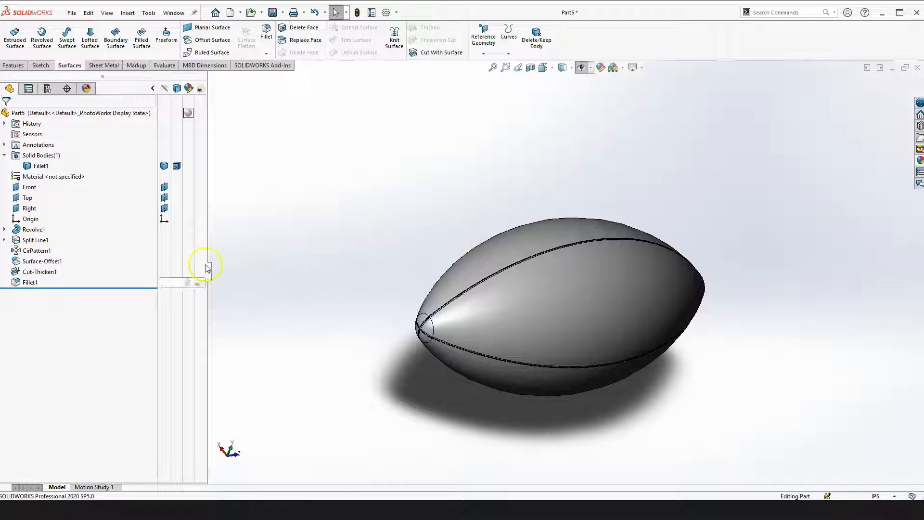
left_click(27, 198)
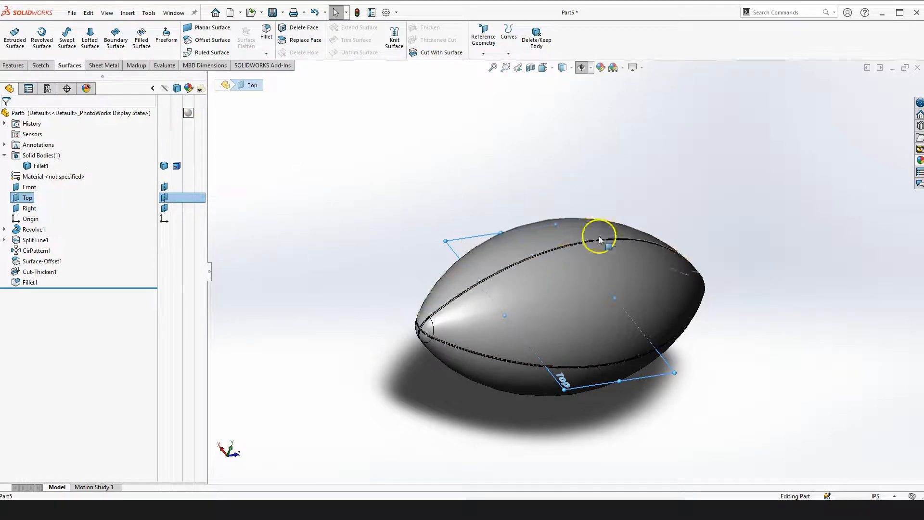
scroll(605, 253, "down", 1)
scroll(594, 238, "down", 1)
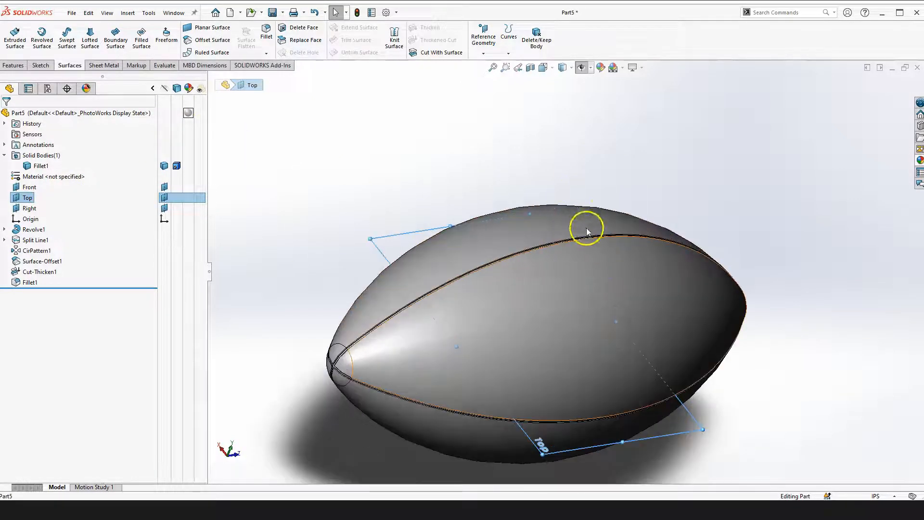
left_click(323, 248)
scroll(323, 248, "up", 1)
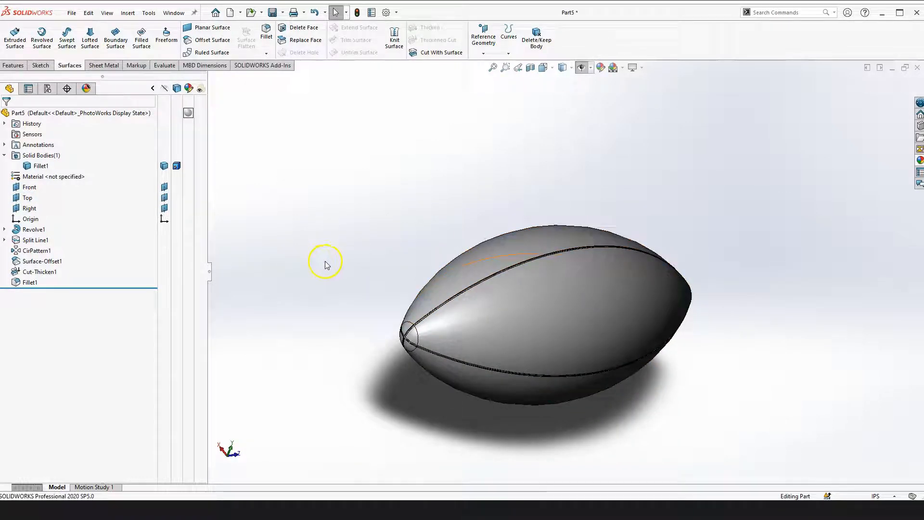
- Start a new sketch on the Top plane and orient the view normal to it
left_click(28, 198)
left_click(39, 167)
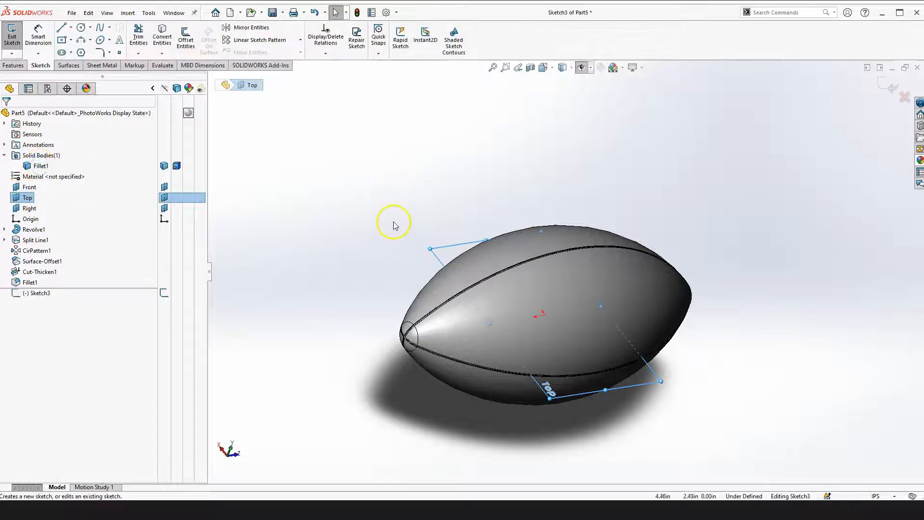
key("space")
left_click(504, 285)
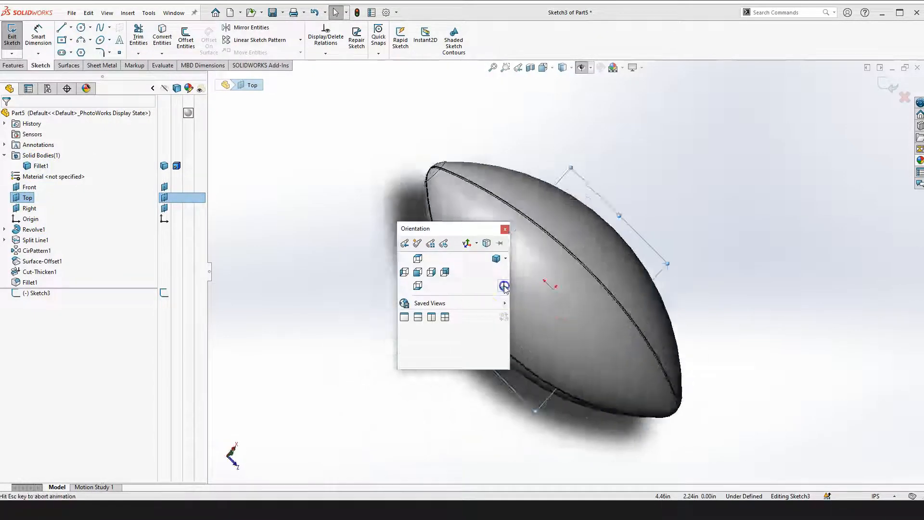
scroll(707, 283, "down", 3)
left_click(716, 273)
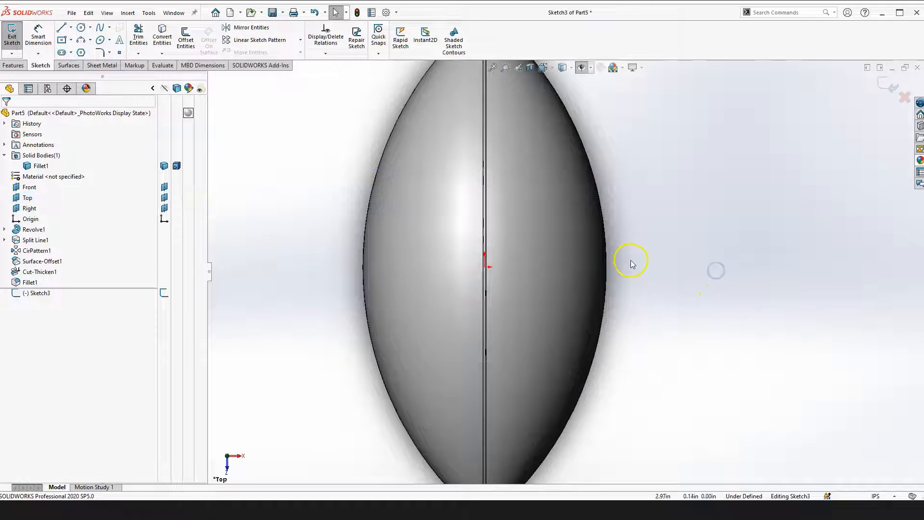
scroll(563, 255, "down", 3)
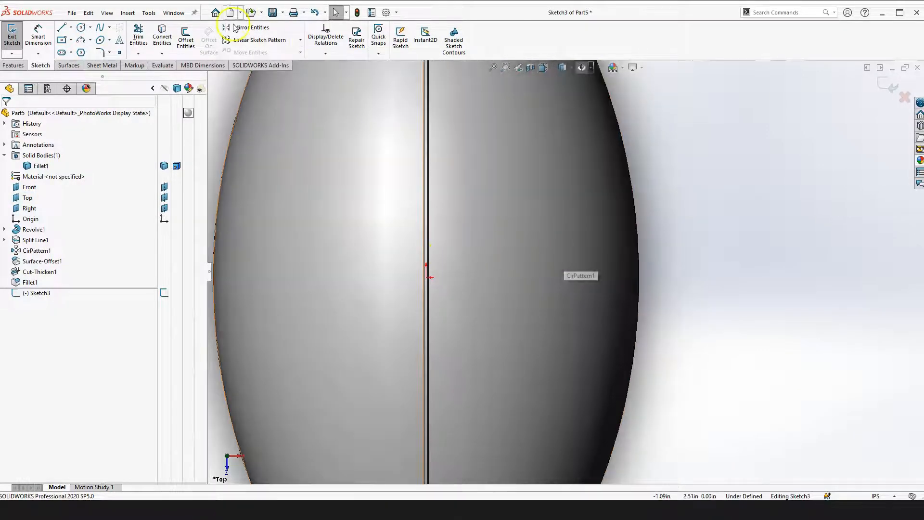
- Sketch a vertical line about 6.48 in long from the origin along the seam to beyond the football's tip
left_click(60, 34)
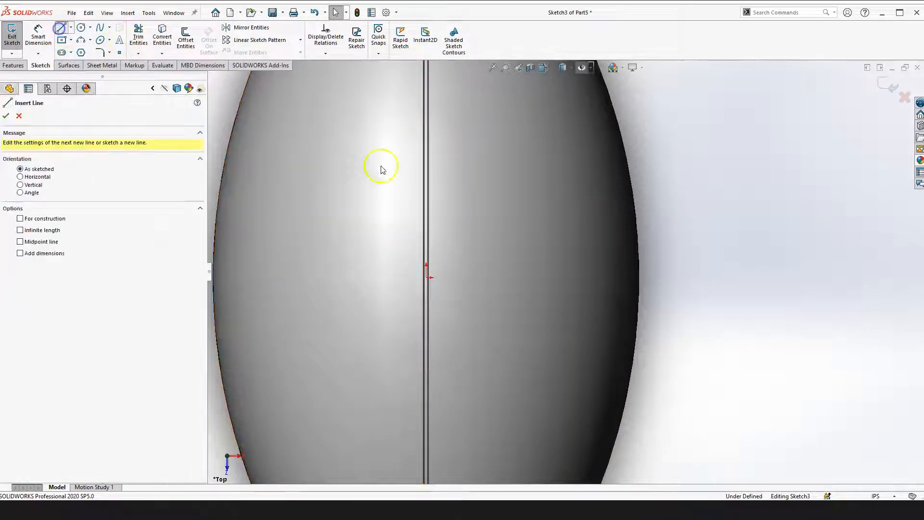
scroll(423, 265, "down", 3)
left_click(460, 318)
scroll(496, 121, "up", 5)
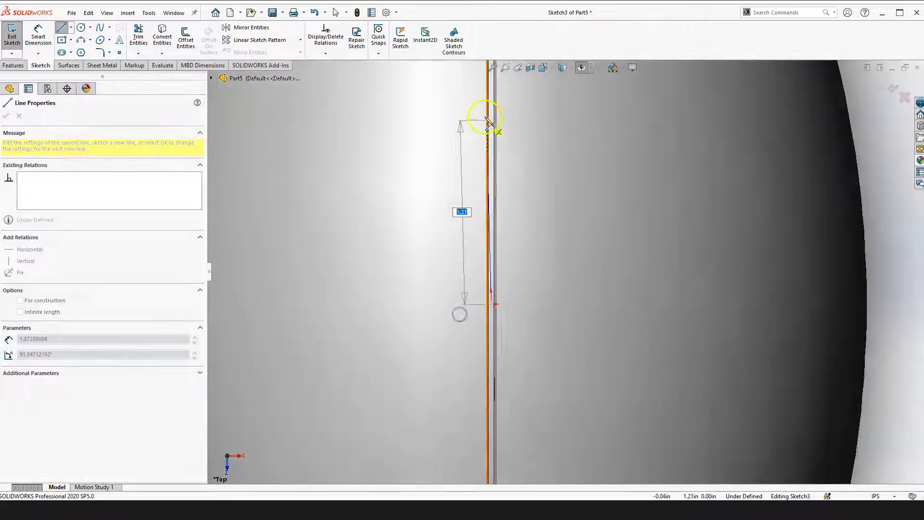
scroll(549, 144, "down", 3)
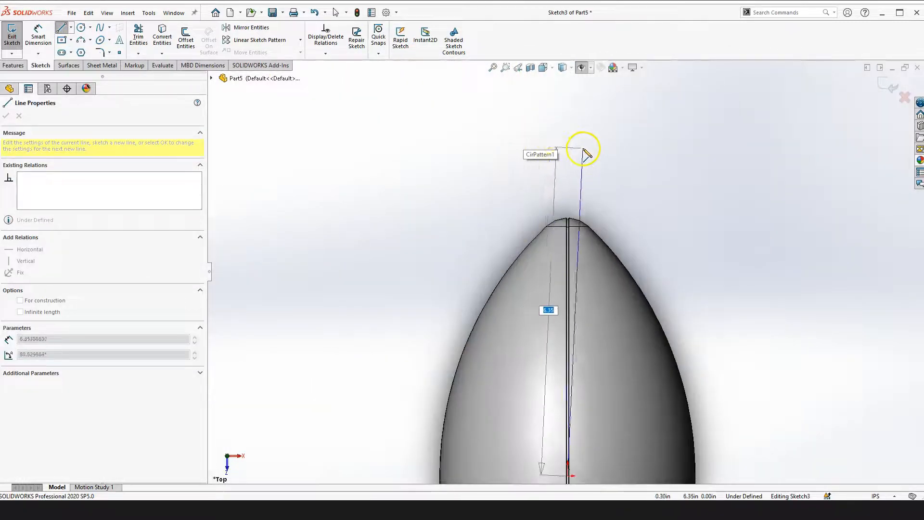
left_click(567, 142)
key("Escape")
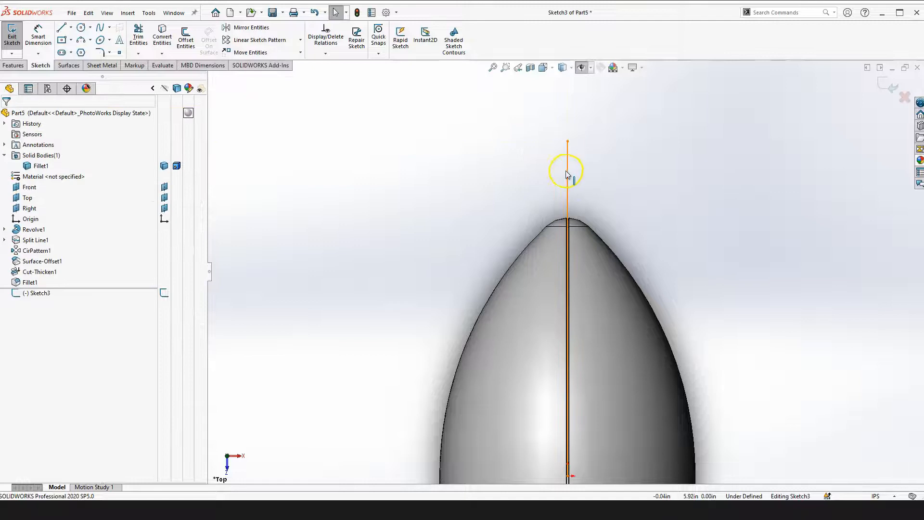
- Convert the vertical line along the seam to construction geometry
left_click(567, 176)
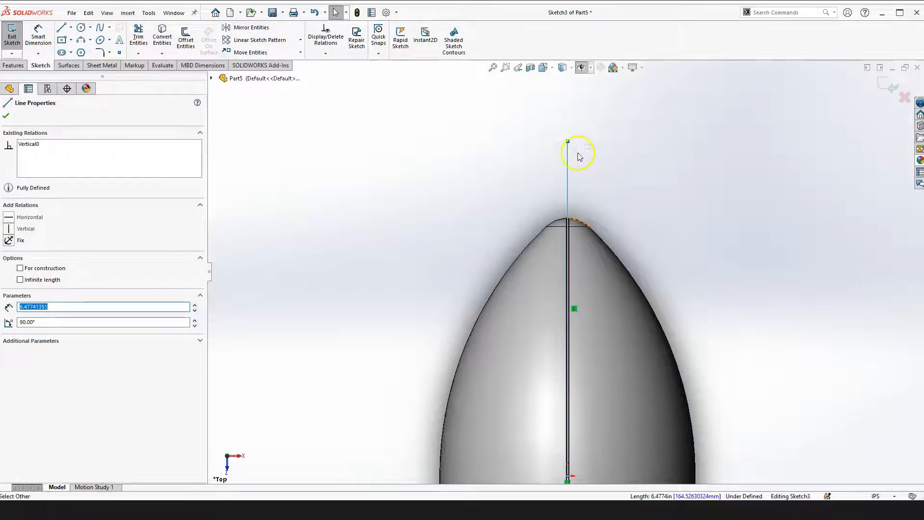
left_click(578, 157)
left_click(568, 165)
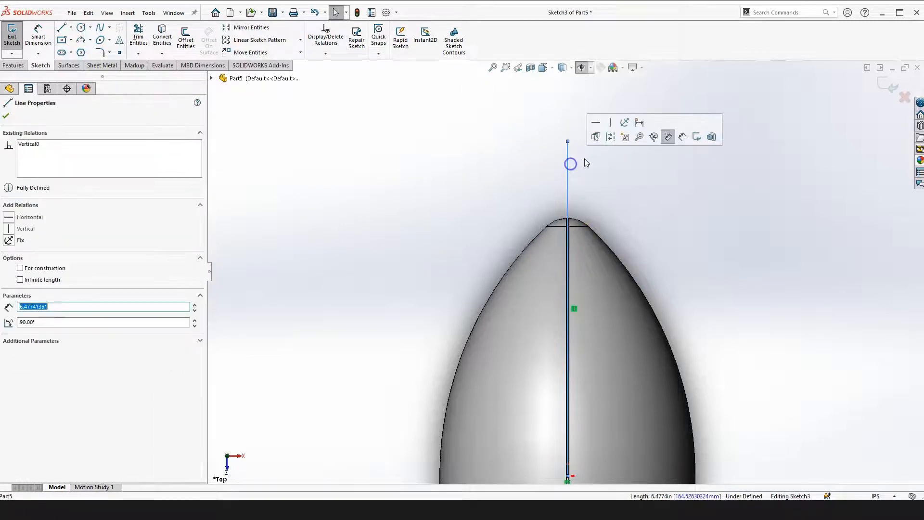
left_click(609, 137)
left_click(652, 206)
- Sketch a center rectangle about 1.17 in wide and 0.27 in high, centred on the origin across the seam
scroll(655, 309, "up", 4)
scroll(586, 260, "down", 8)
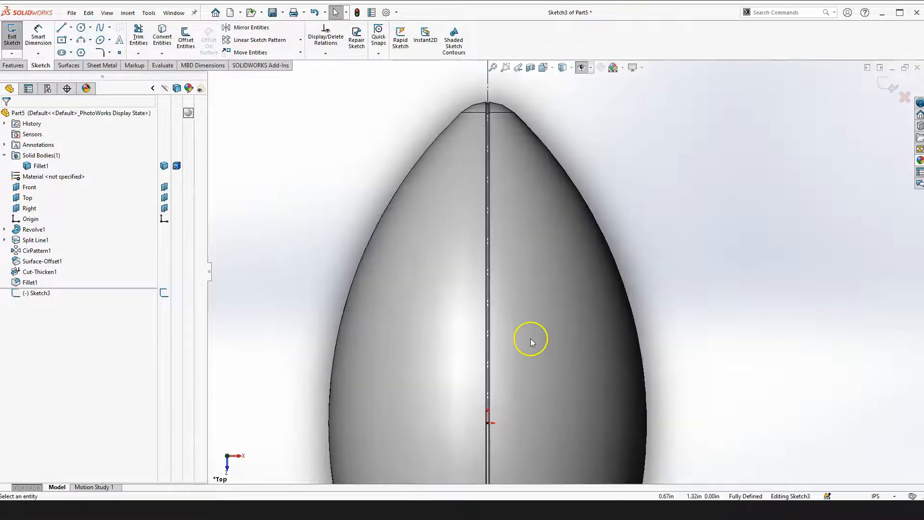
scroll(402, 253, "up", 2)
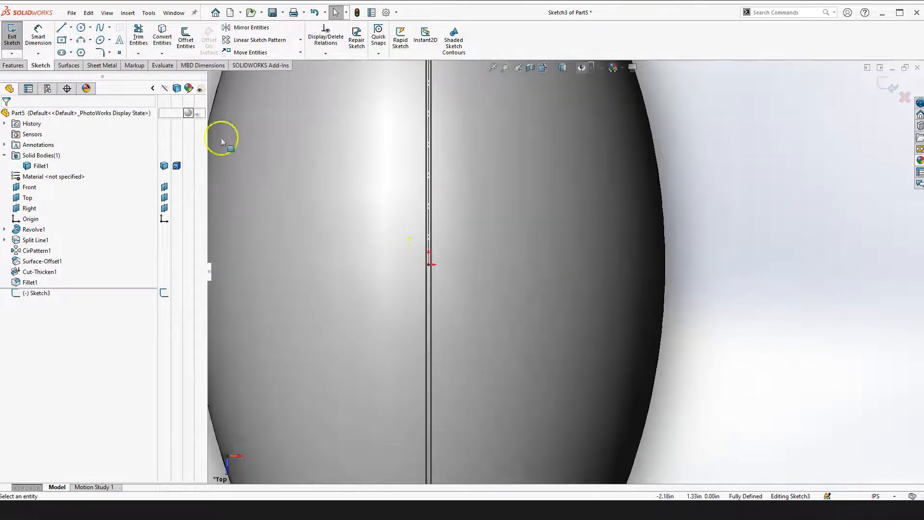
scroll(417, 219, "up", 1)
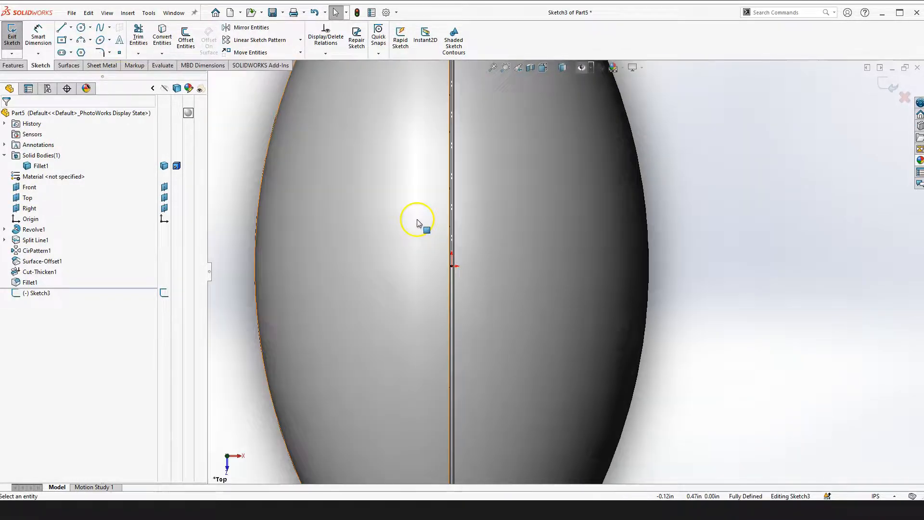
left_click(62, 40)
scroll(479, 258, "down", 4)
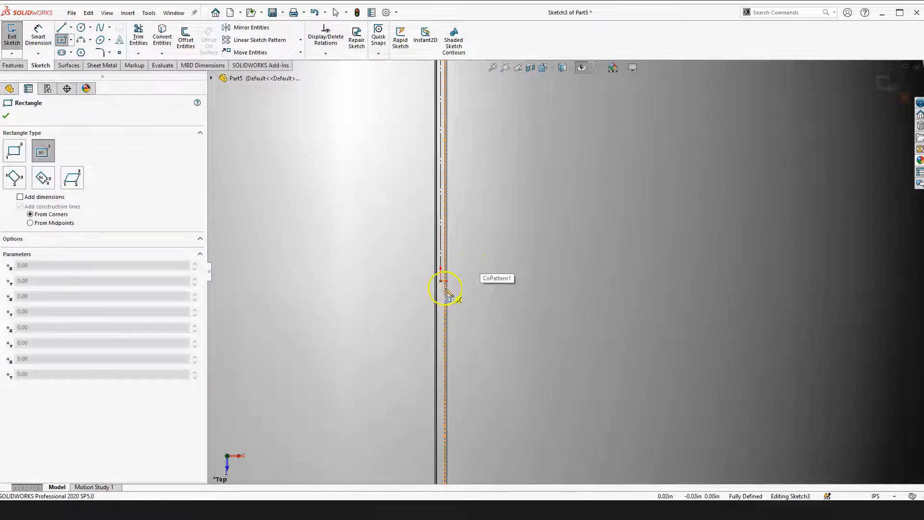
left_click(440, 281)
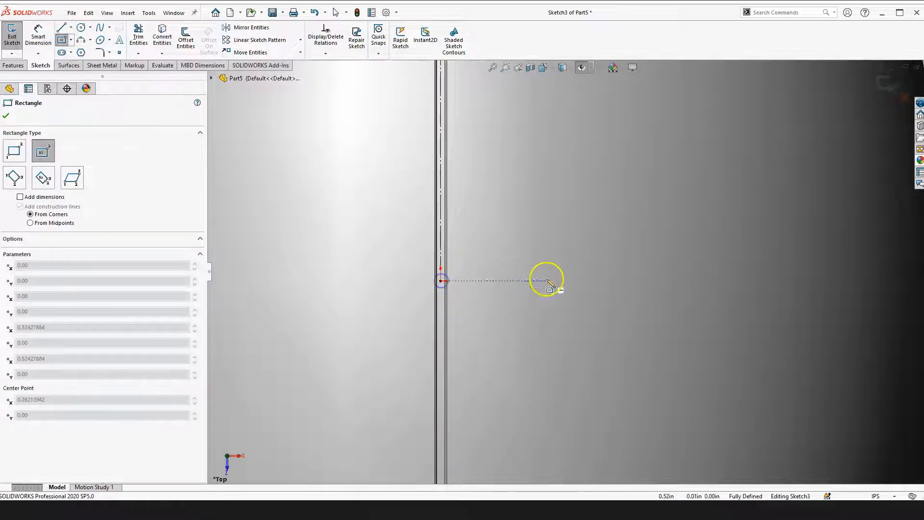
left_click(559, 252)
scroll(579, 289, "up", 4)
key("Escape")
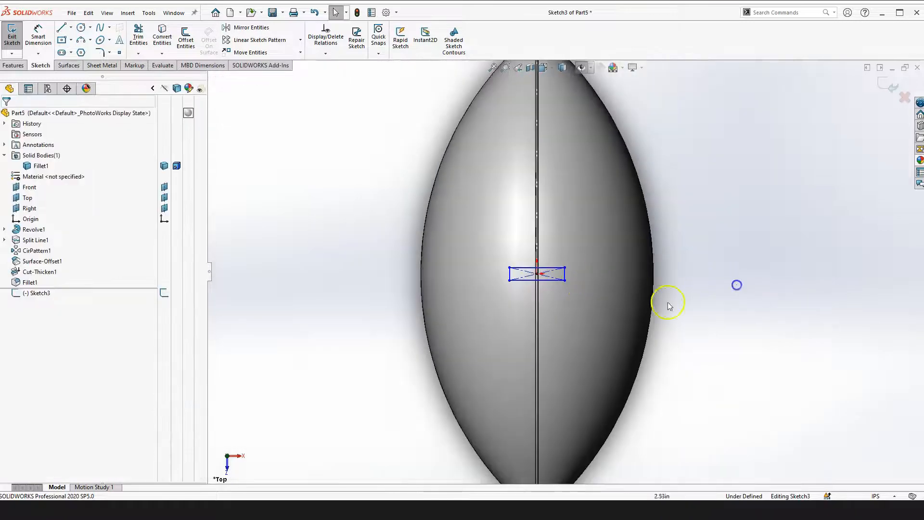
- Dimension the height of the origin-centred rectangle as 0.20 in
scroll(595, 303, "down", 2)
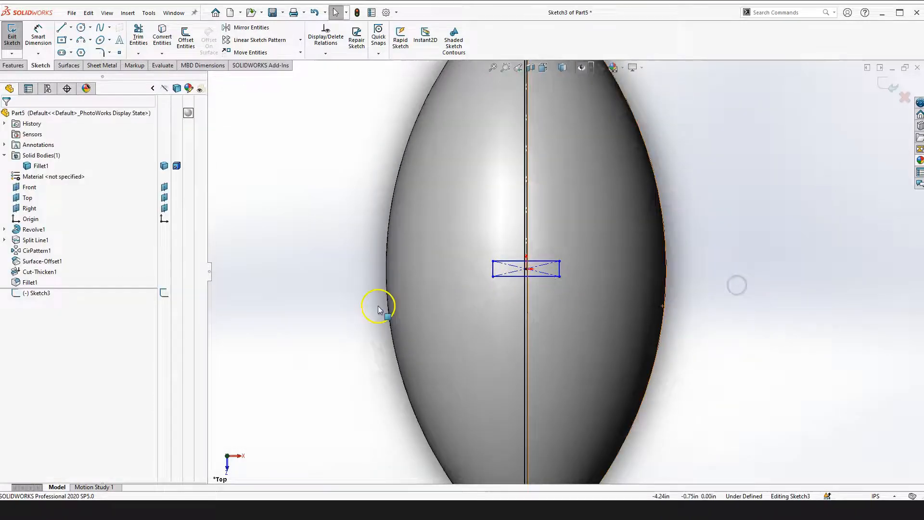
left_click(36, 39)
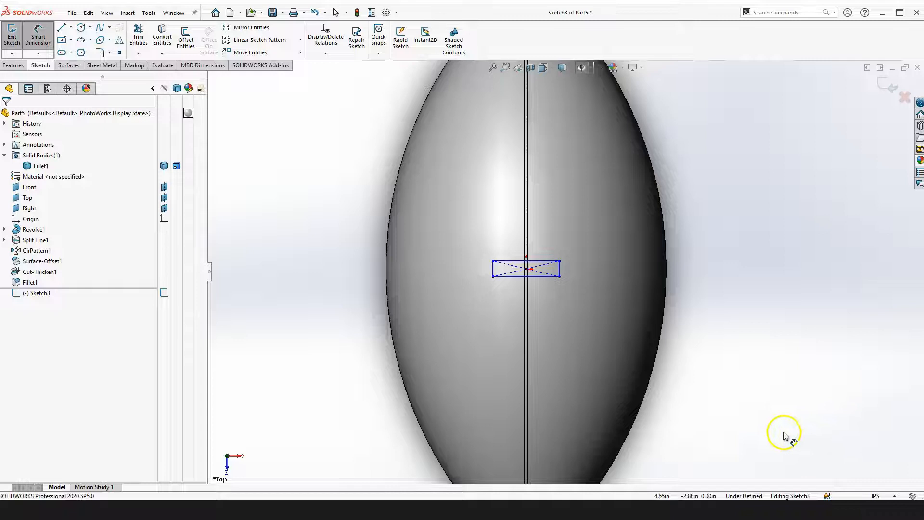
scroll(784, 436, "down", 3)
scroll(416, 202, "down", 2)
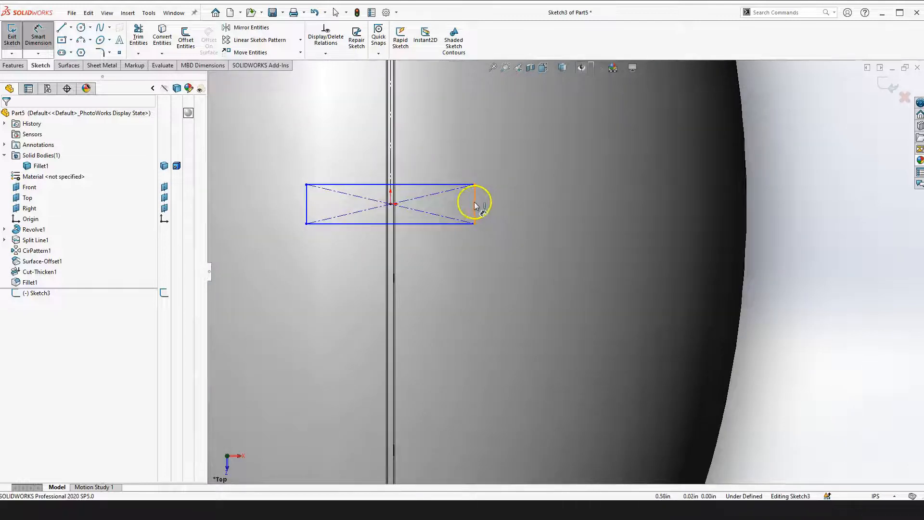
left_click(475, 206)
left_click(821, 145)
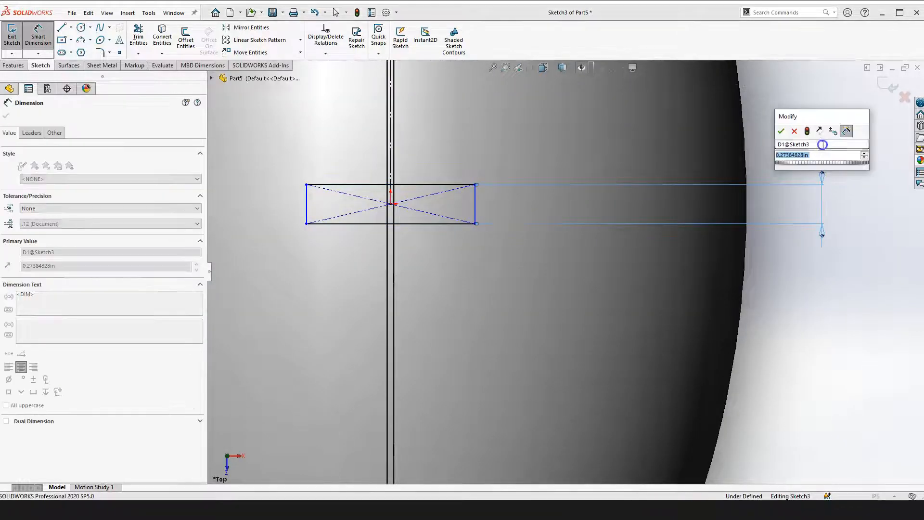
type(".2")
key("Return")
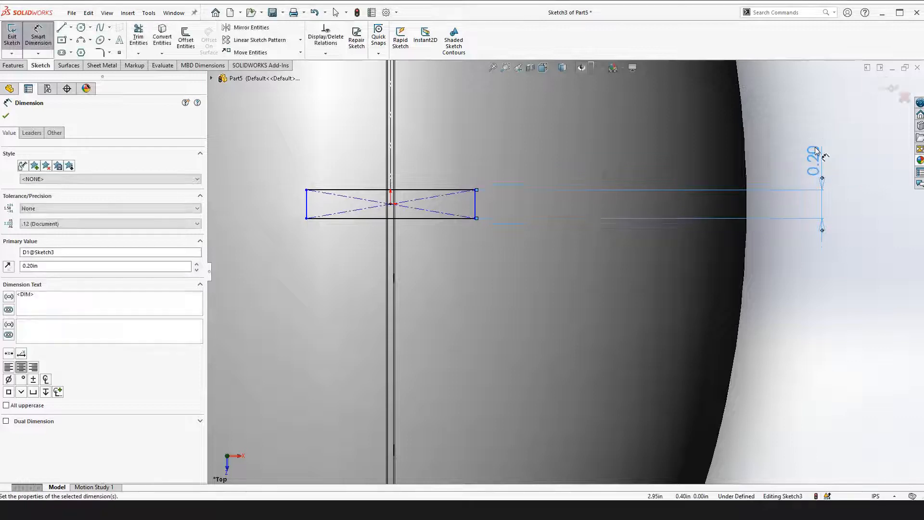
- Dimension the width of the origin-centred rectangle as 1.00 in
left_click(417, 218)
left_click(817, 319)
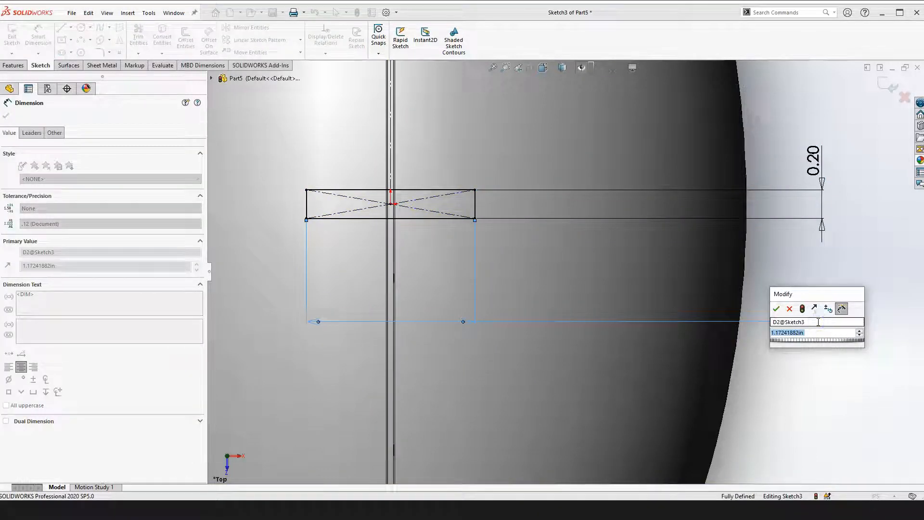
type("1")
key("Return")
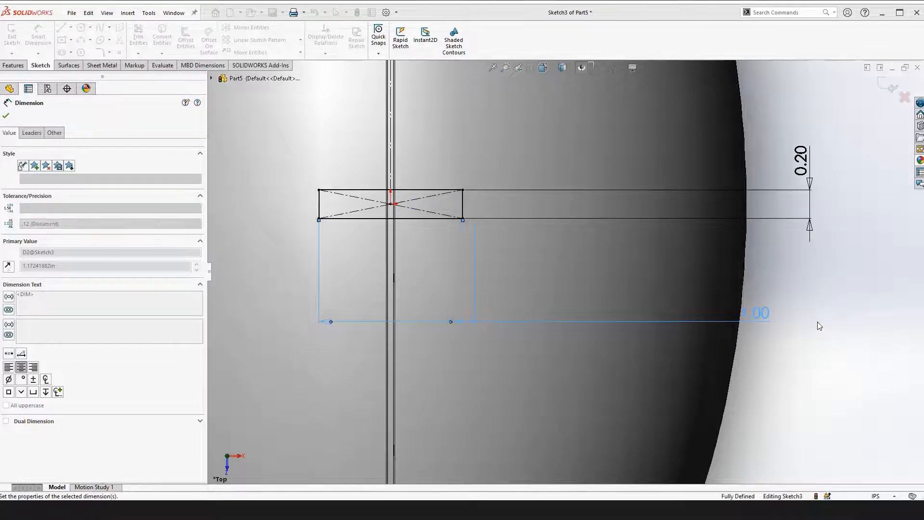
scroll(810, 347, "up", 3)
left_click(749, 316)
key("Escape")
- Sketch a second center rectangle about 1.07 in by 0.21 in, centred on the construction line above the first rectangle
scroll(601, 284, "up", 3)
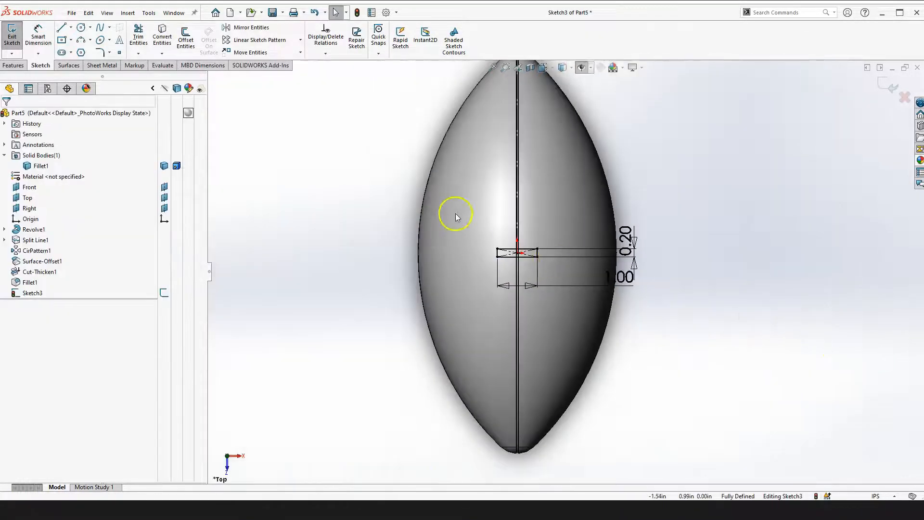
scroll(612, 264, "down", 4)
scroll(548, 332, "up", 4)
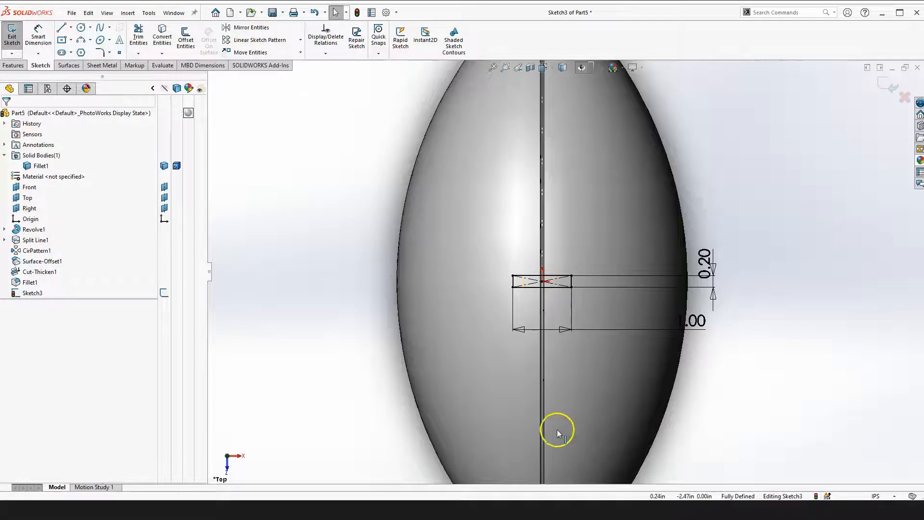
scroll(625, 288, "down", 2)
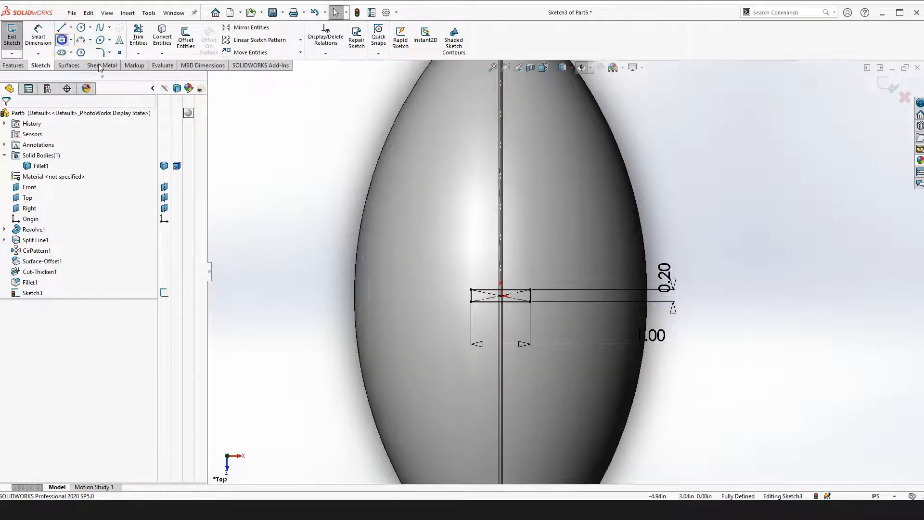
scroll(462, 295, "down", 4)
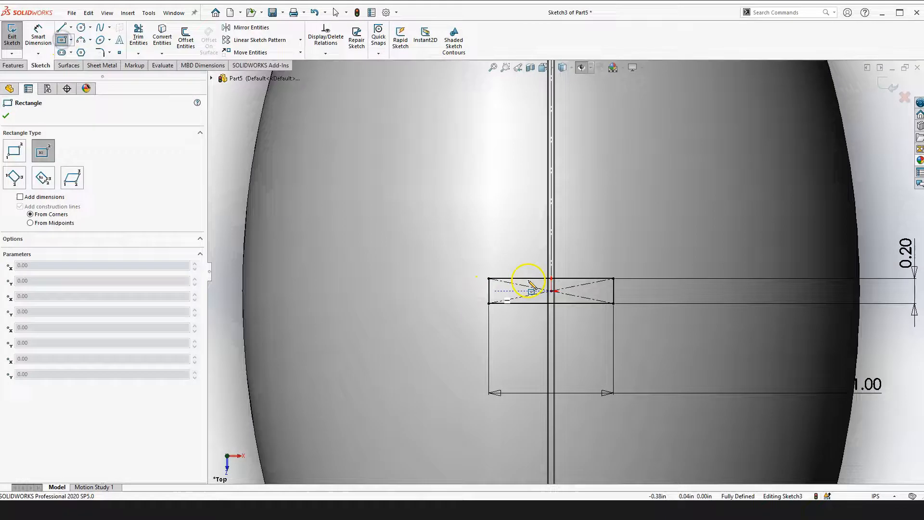
left_click(551, 198)
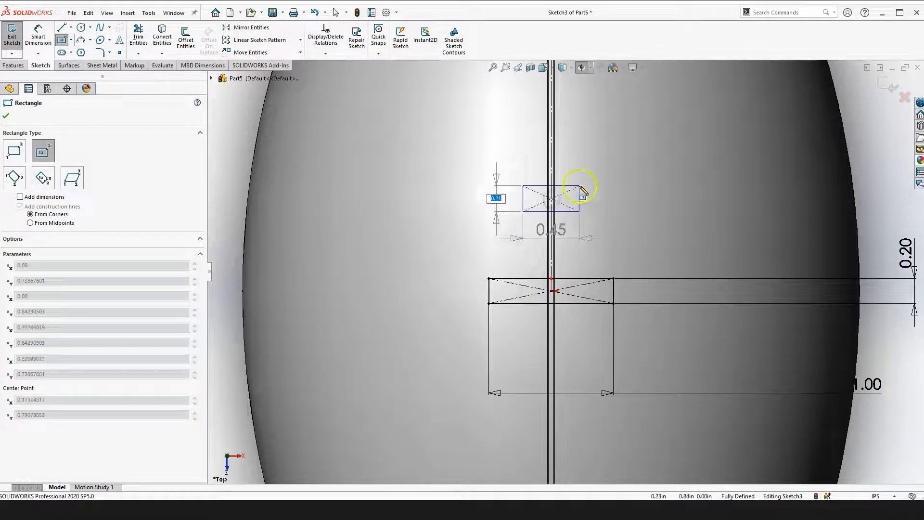
left_click(619, 187)
key("Escape")
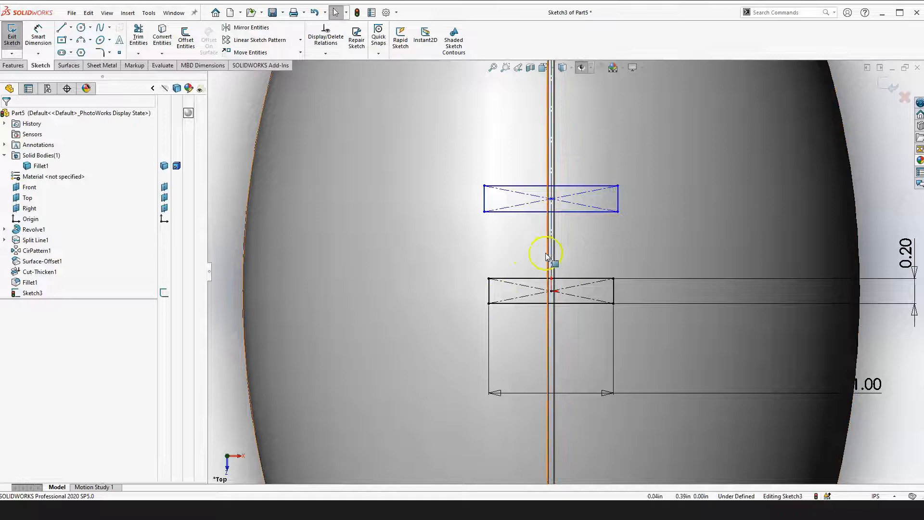
- Make the upper rectangle's short side equal in length to the lower rectangle's short side
scroll(549, 268, "up", 3)
scroll(556, 247, "down", 5)
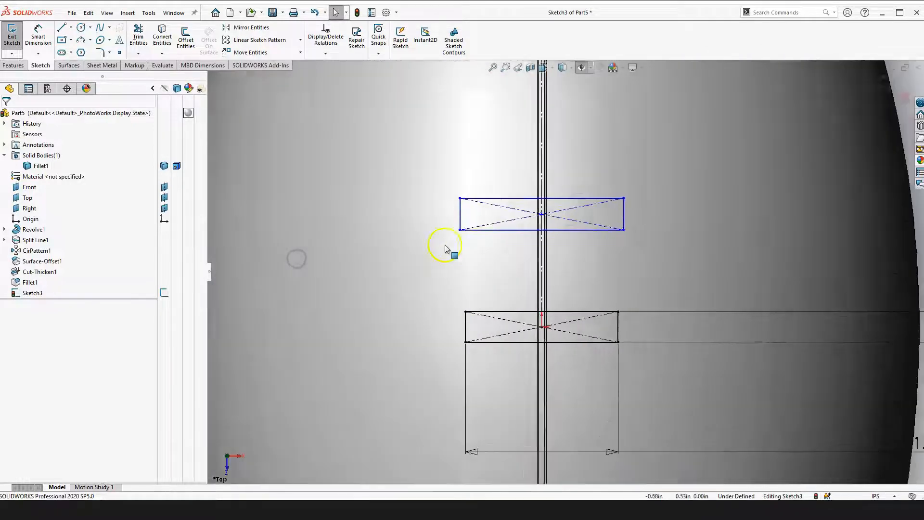
left_click(470, 212)
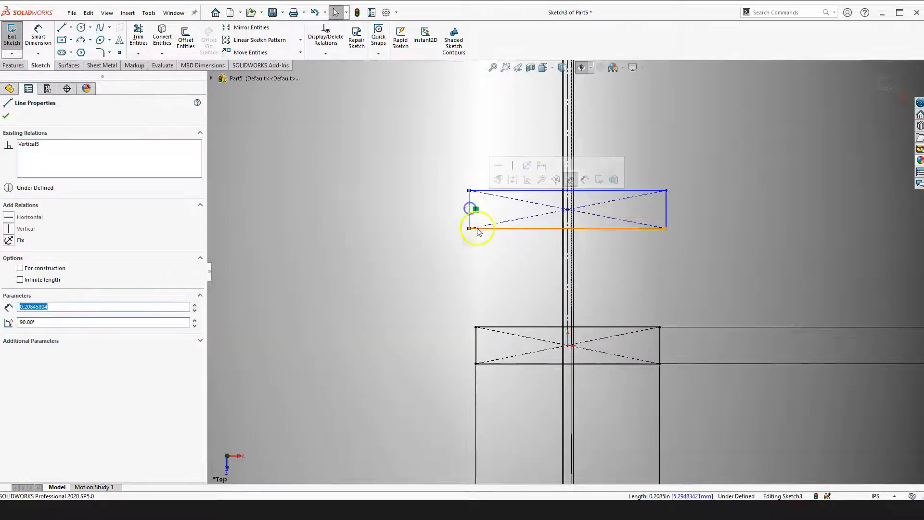
left_click(476, 341, "ctrl")
left_click(578, 301)
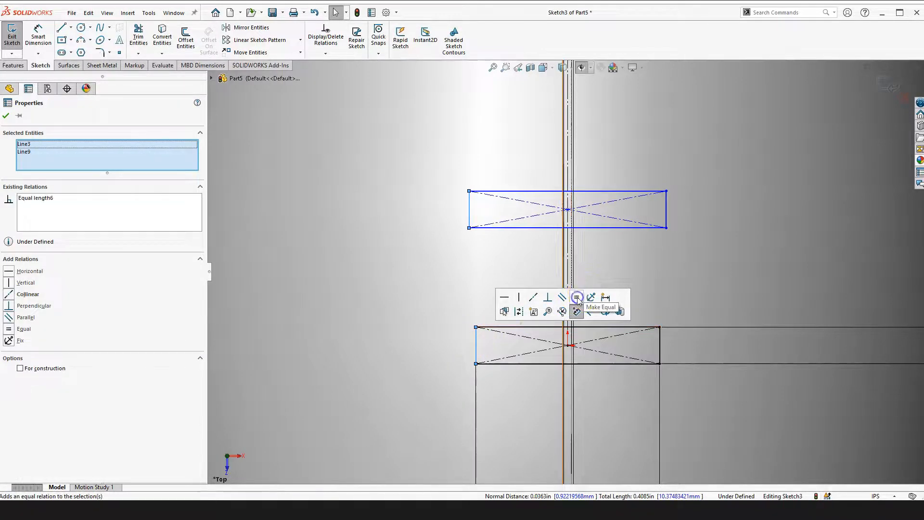
- Make the upper rectangle's long side equal in length to the lower rectangle's long side
left_click(545, 233)
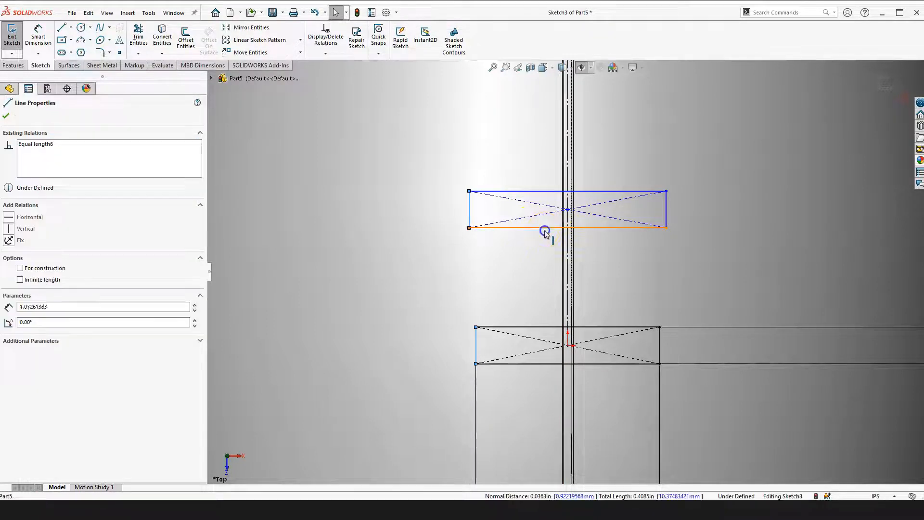
left_click(547, 326, "ctrl")
left_click(646, 284)
key("f")
left_click(784, 226)
scroll(608, 249, "down", 6)
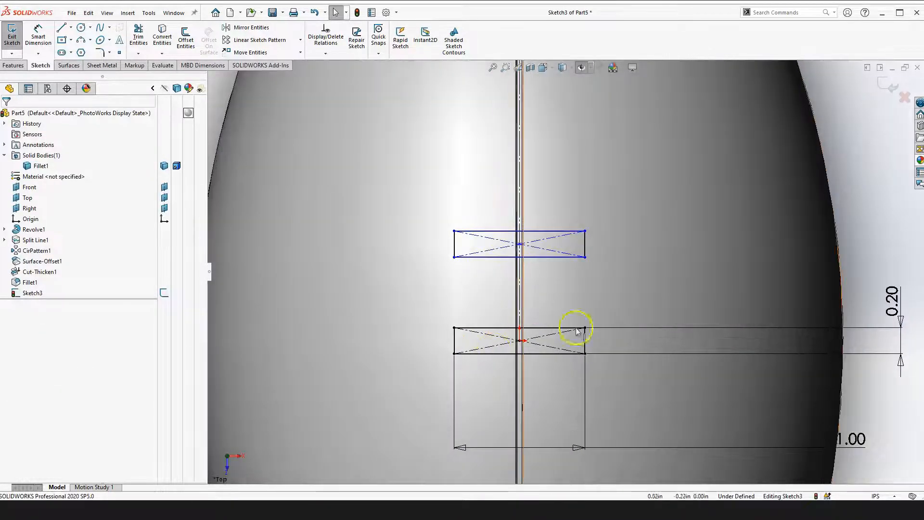
scroll(786, 314, "up", 3)
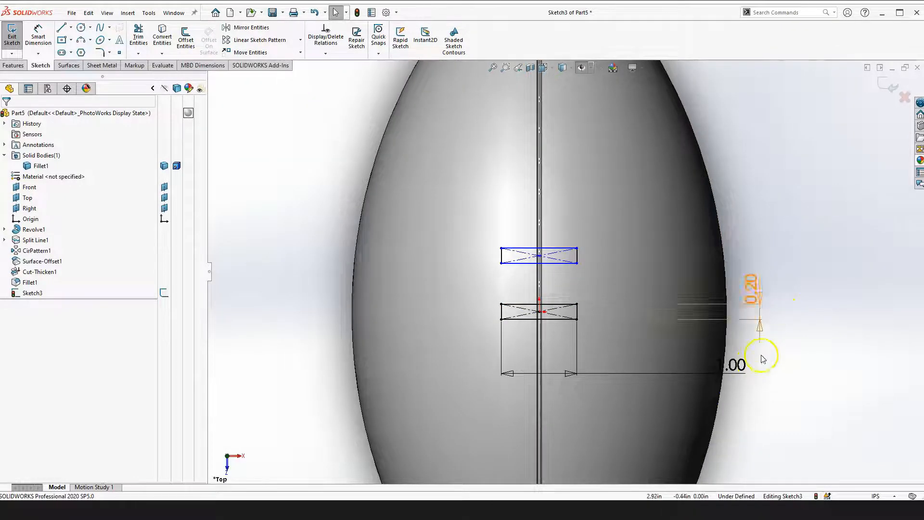
scroll(547, 264, "down", 3)
scroll(602, 272, "up", 3)
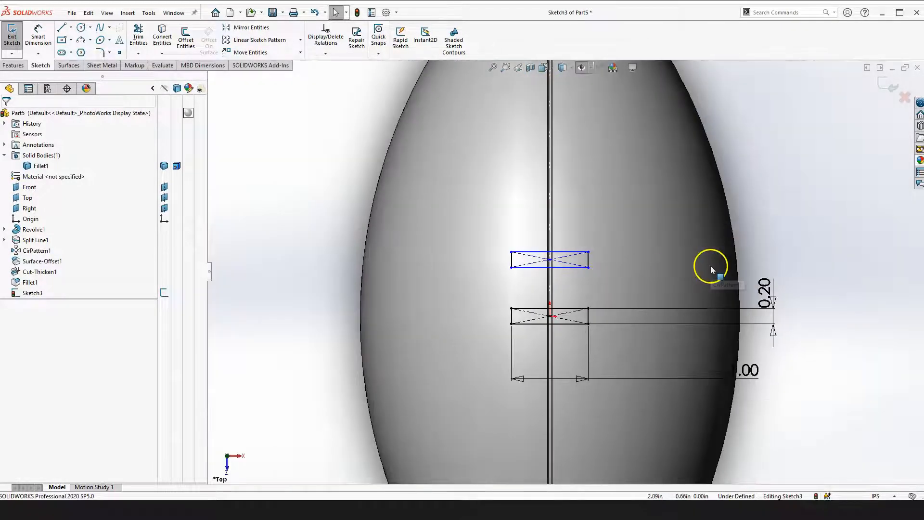
scroll(711, 268, "down", 1)
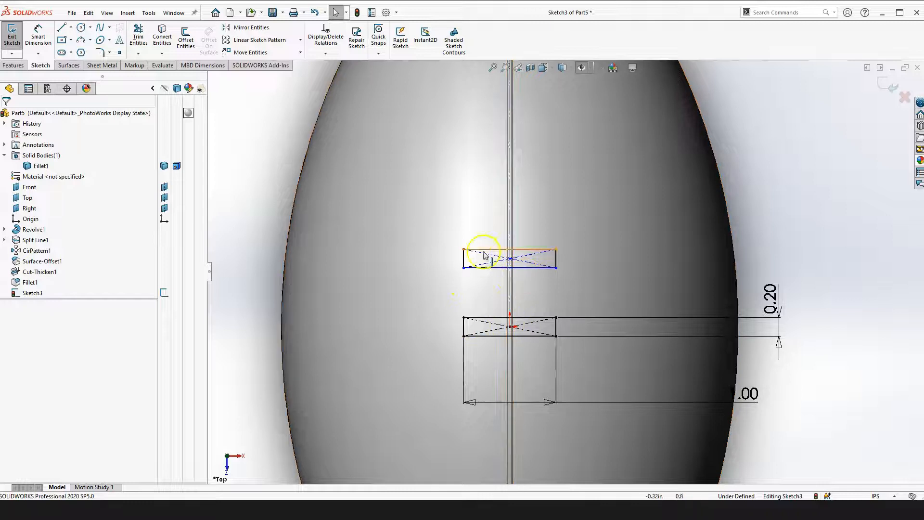
scroll(690, 274, "up", 2)
left_click(527, 310)
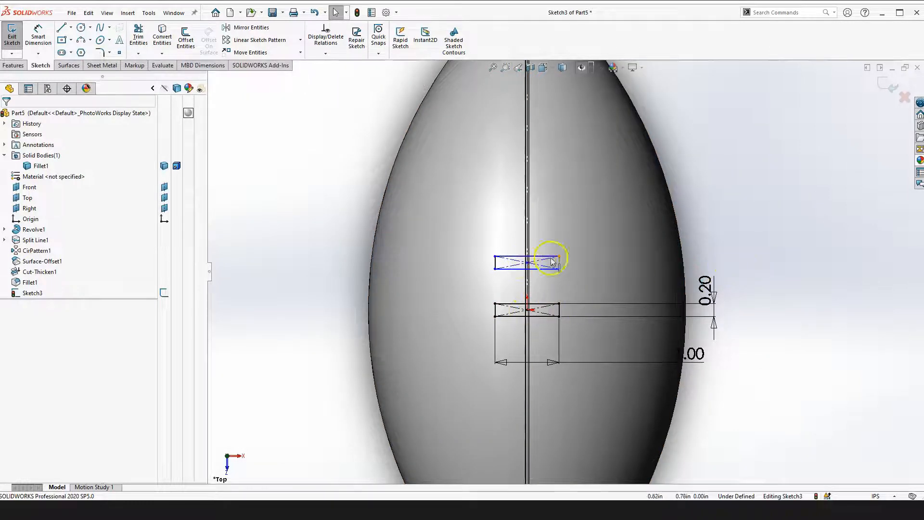
- Dimension the vertical spacing between the centres of the two rectangles as 0.55 in
right_click_drag(775, 302, 765, 222)
scroll(495, 306, "down", 4)
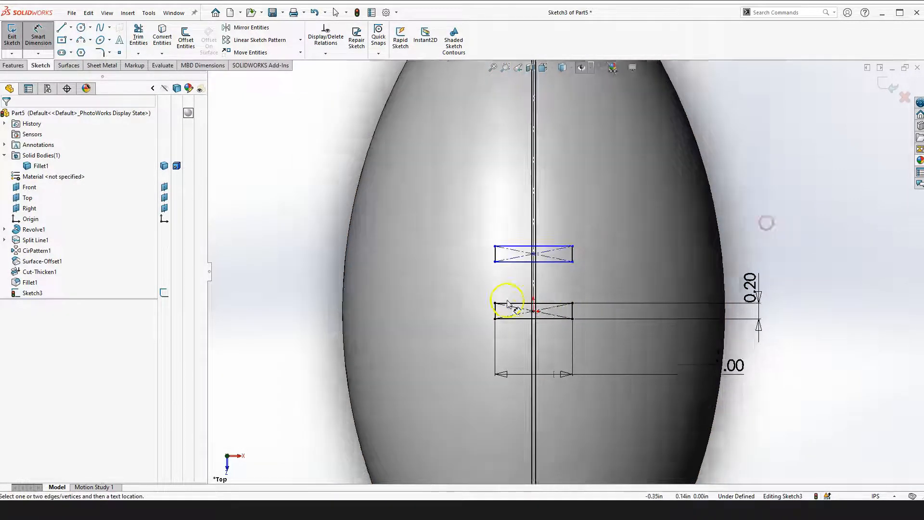
left_click(565, 314)
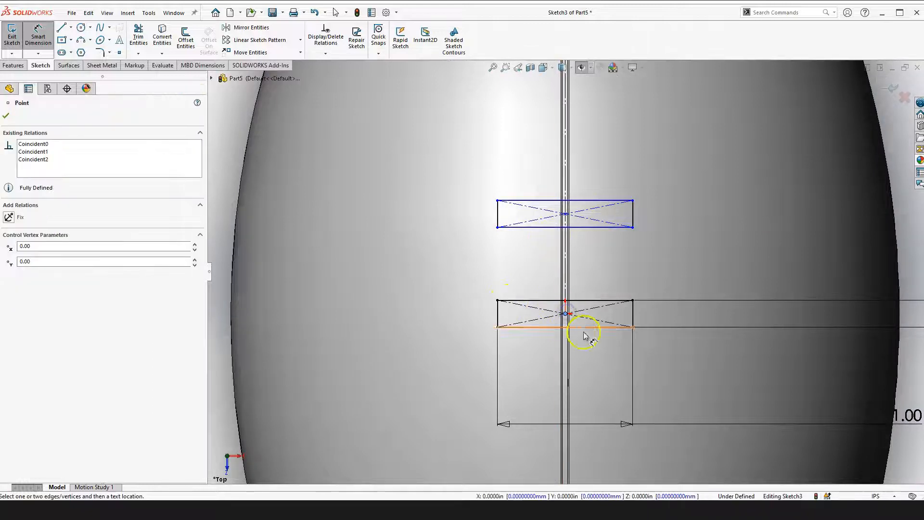
left_click(566, 214)
left_click(391, 261)
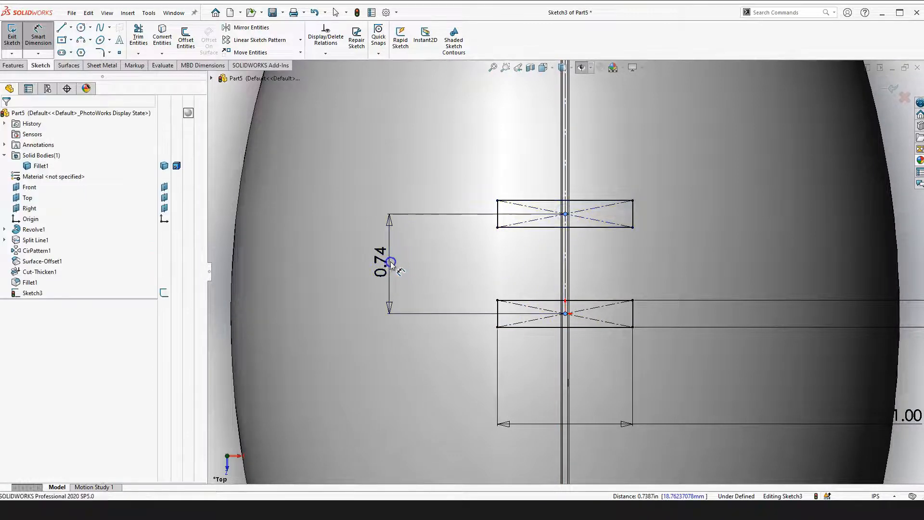
type(".55")
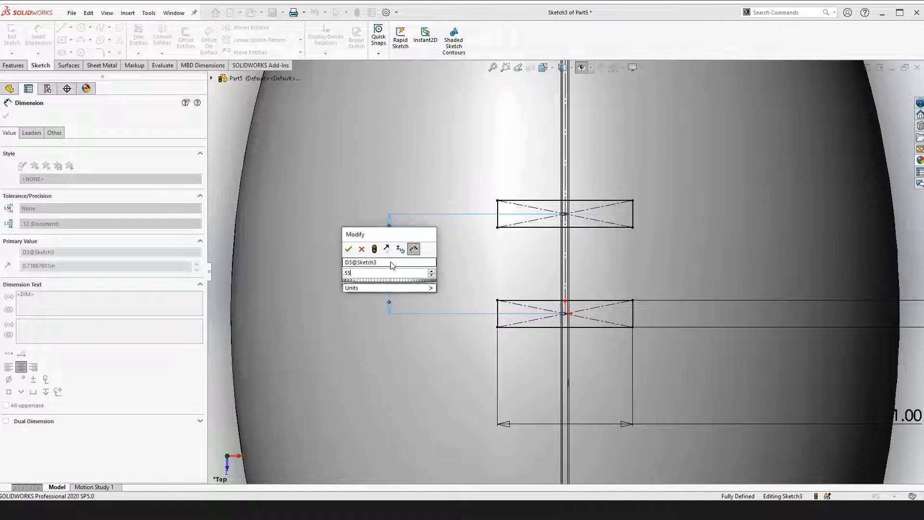
key("Return")
scroll(390, 261, "up", 4)
scroll(444, 291, "up", 2)
scroll(648, 223, "down", 2)
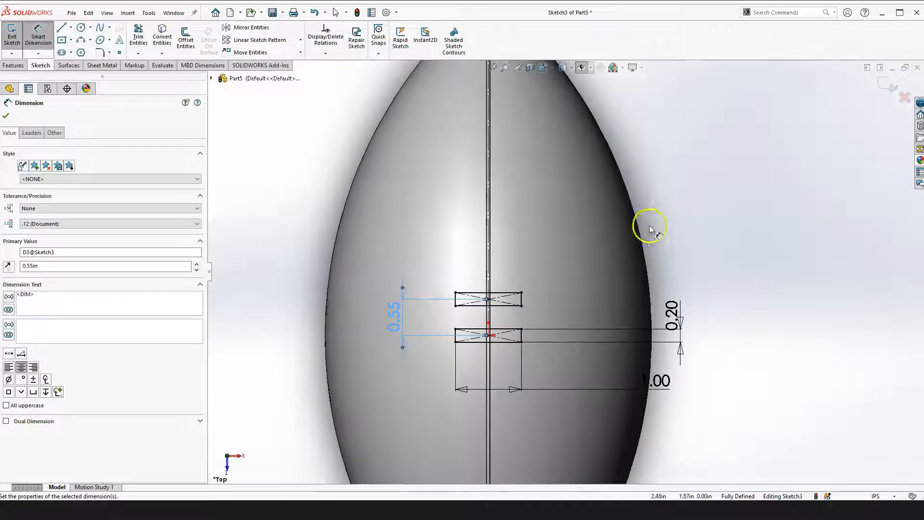
key("Escape")
left_click(709, 214)
- Sketch a third center rectangle about 0.85 in by 0.15 in, centred on the construction line above the second rectangle
scroll(628, 244, "up", 4)
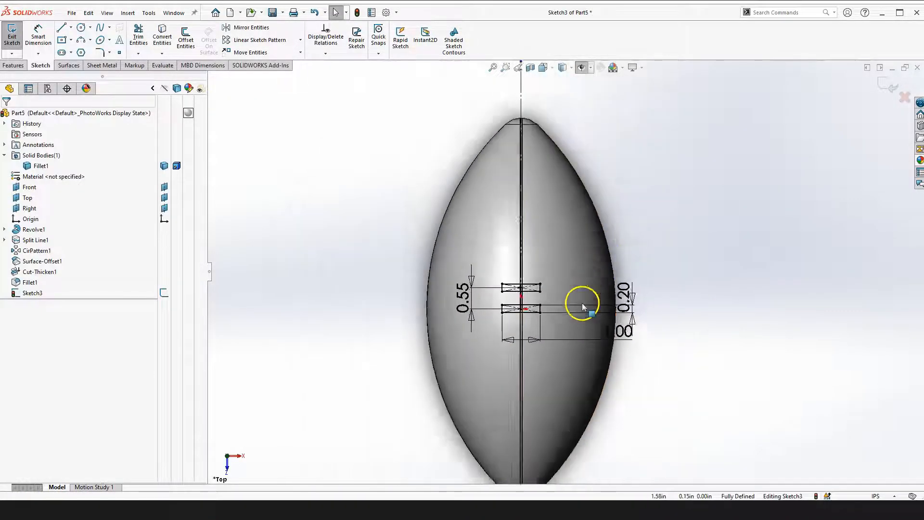
scroll(535, 292, "down", 2)
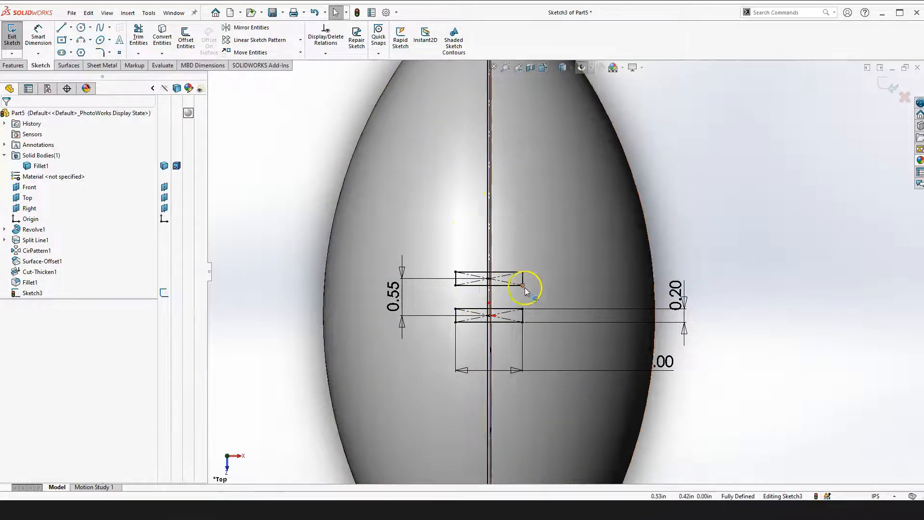
scroll(577, 270, "up", 2)
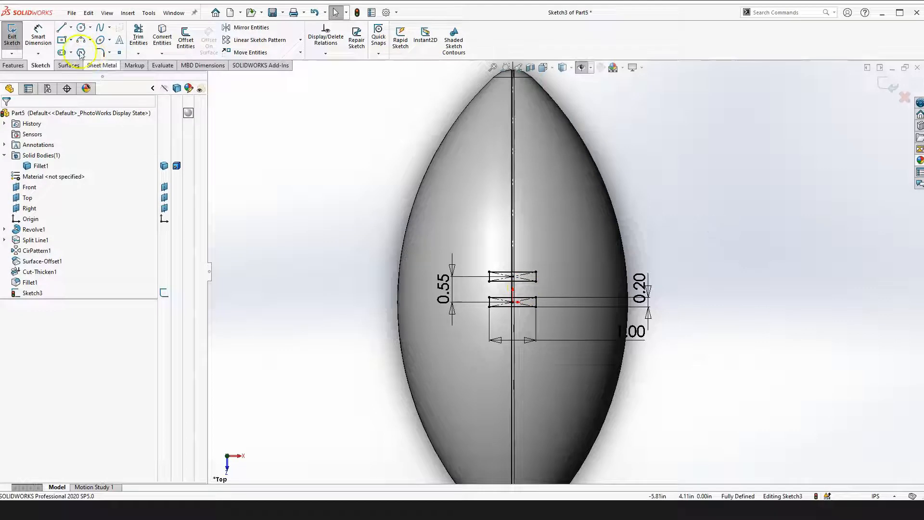
left_click(63, 41)
scroll(481, 231, "down", 5)
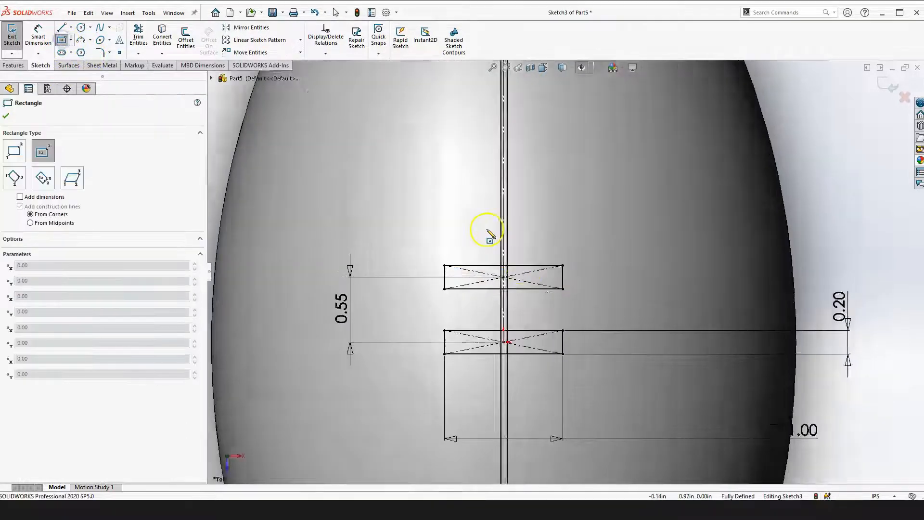
left_click(543, 243)
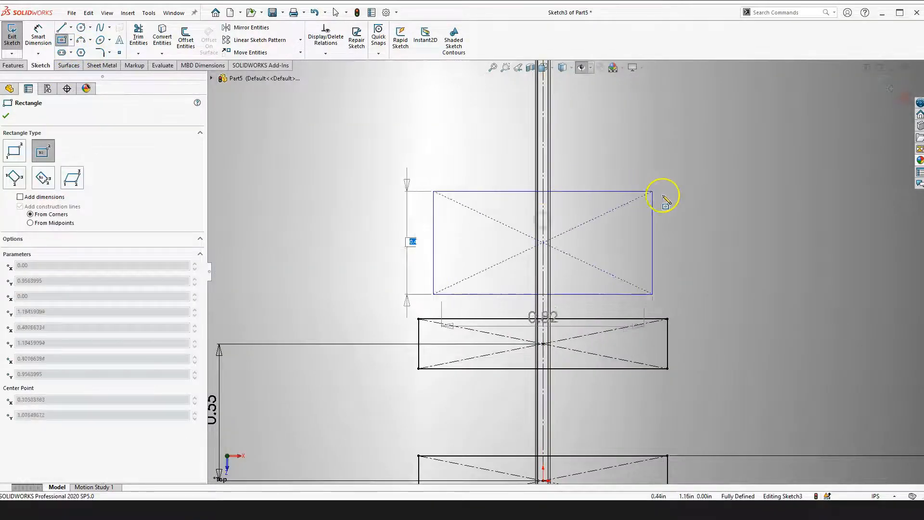
left_click(648, 261)
key("Escape")
scroll(653, 270, "up", 4)
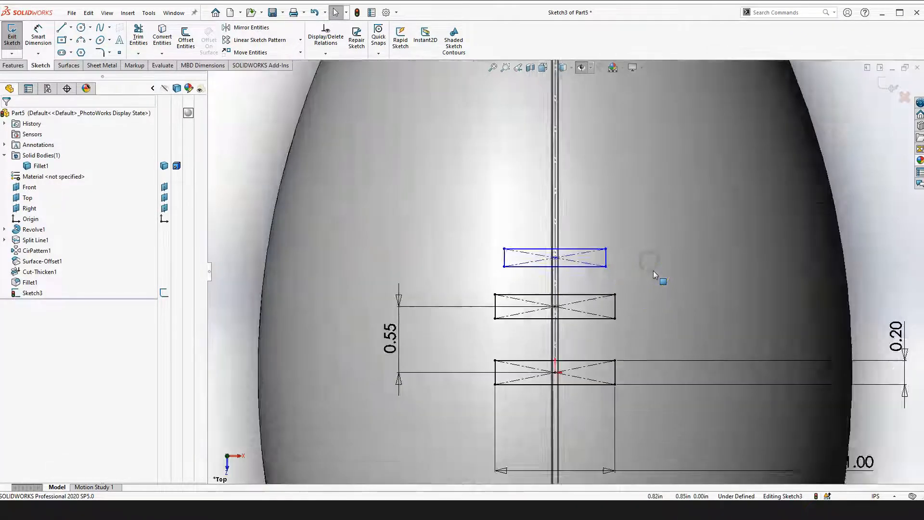
- Make the third rectangle's short side equal in length to the second rectangle's short side
scroll(546, 265, "down", 4)
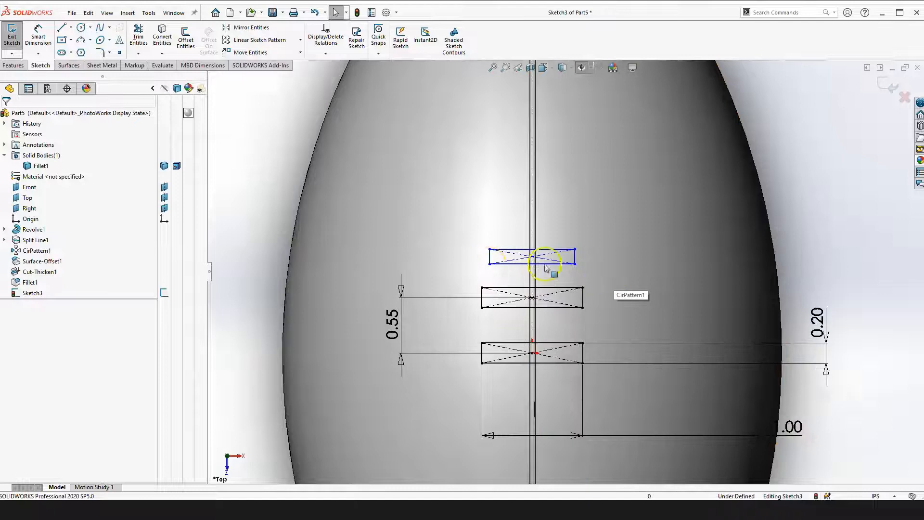
left_click(490, 318)
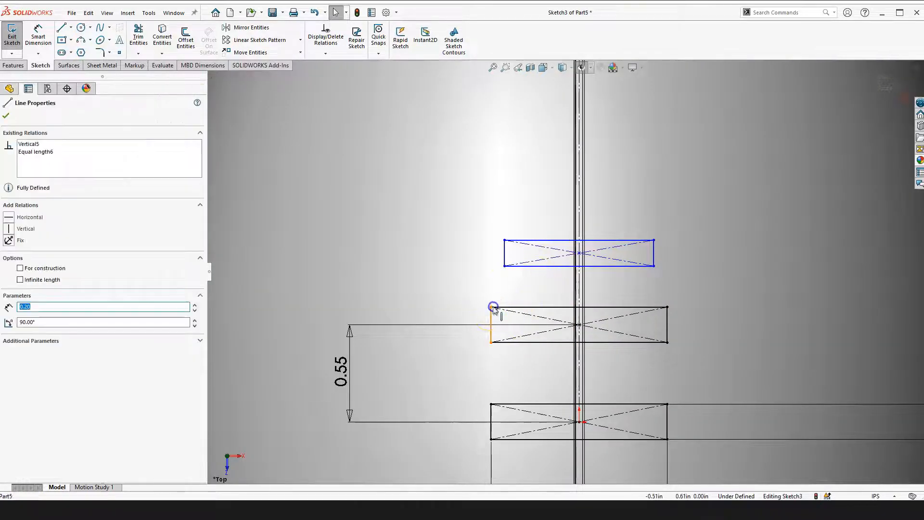
left_click(505, 250, "ctrl")
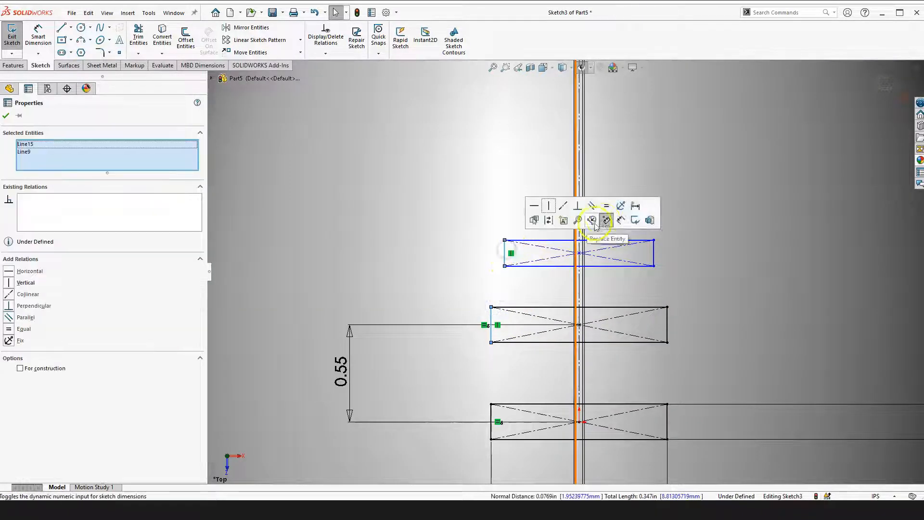
left_click(605, 204)
scroll(566, 268, "up", 3)
left_click(329, 236)
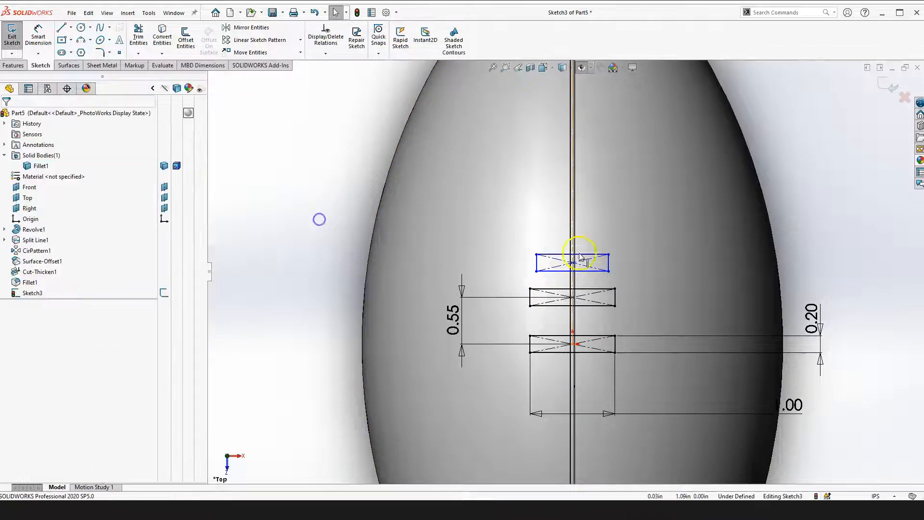
- Make the third rectangle's long side equal in length to the second rectangle's long side
left_click(560, 270)
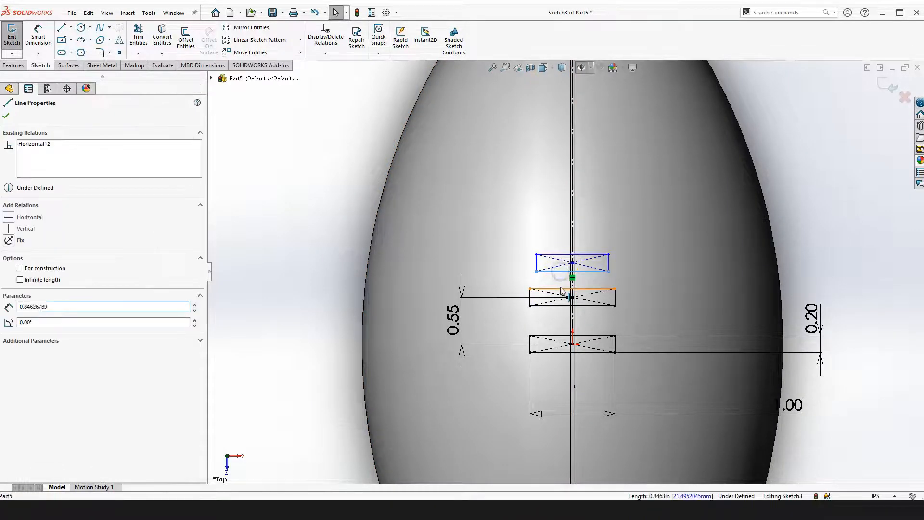
left_click(562, 289, "ctrl")
left_click(662, 245)
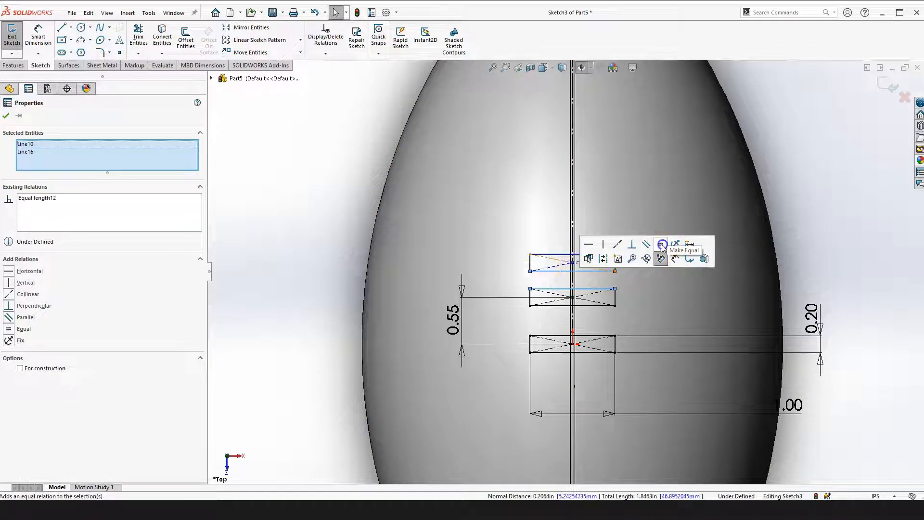
left_click(305, 200)
- Dimension the spacing between the second and third rectangles' centres, linking it by equation to the first spacing dimension, "D3@Sketch3"
scroll(584, 278, "down", 2)
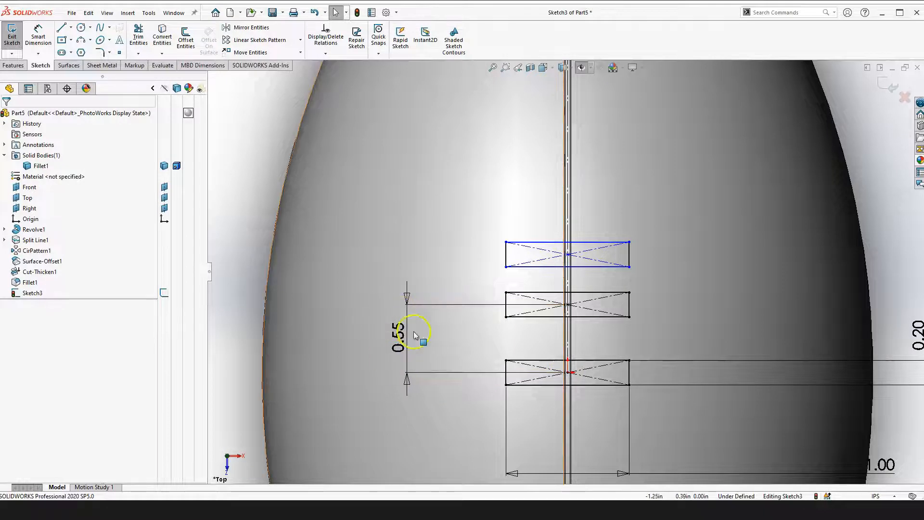
scroll(587, 303, "up", 2)
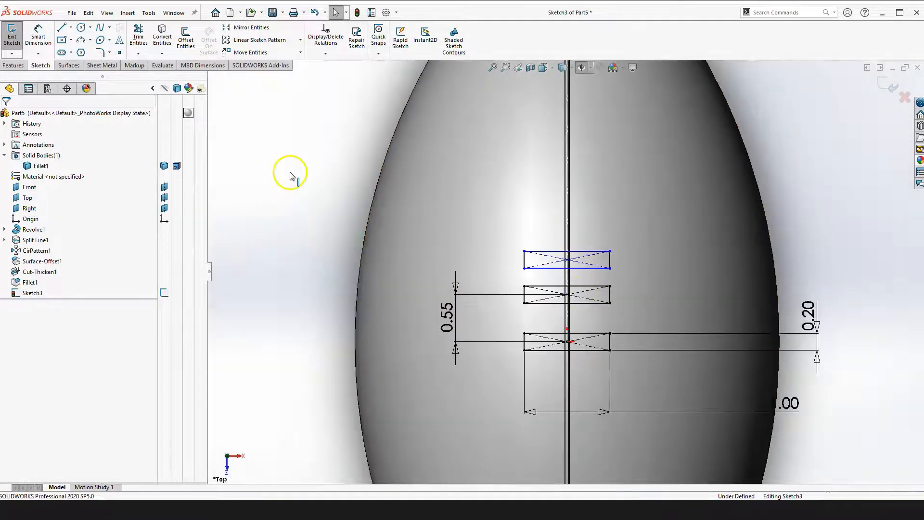
left_click(39, 37)
scroll(605, 290, "down", 3)
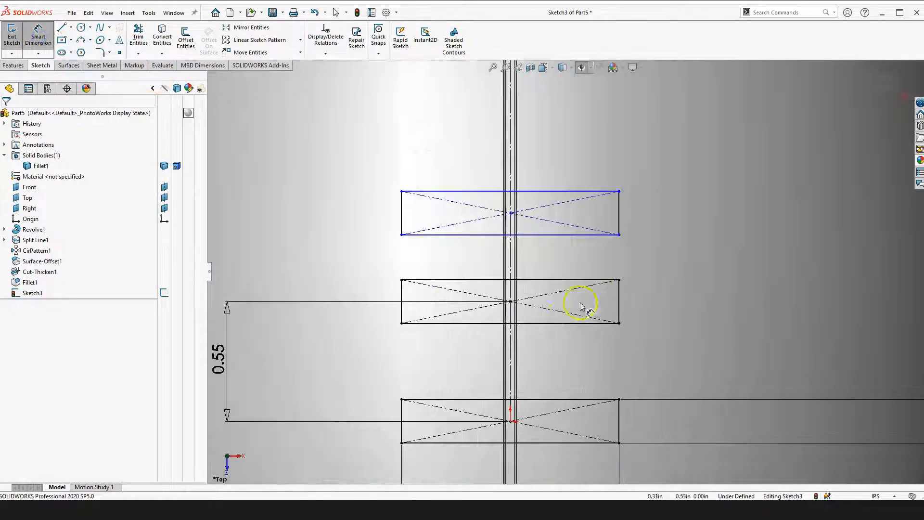
left_click(510, 301)
left_click(510, 213)
left_click(721, 256)
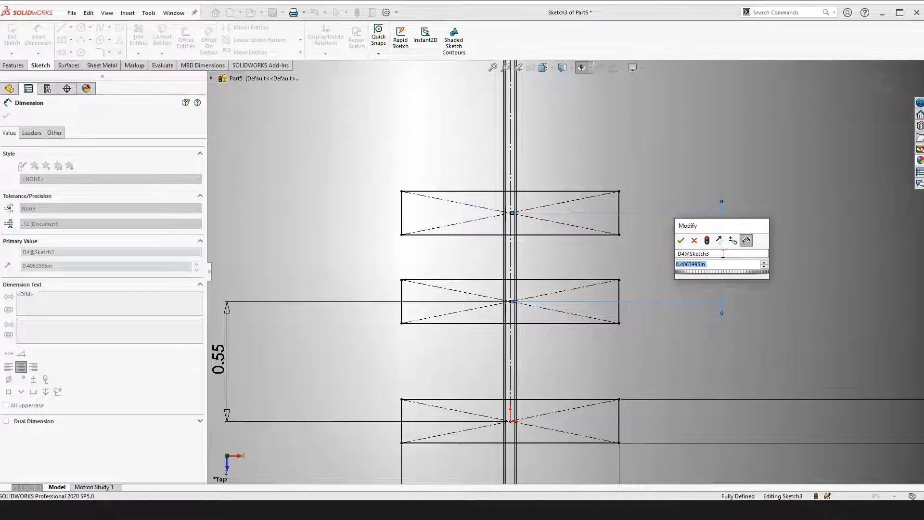
type("=")
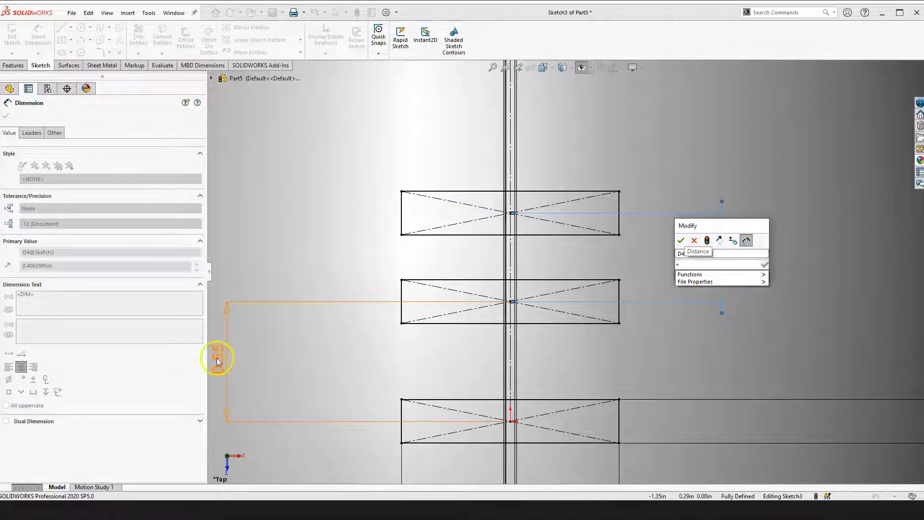
left_click(218, 357)
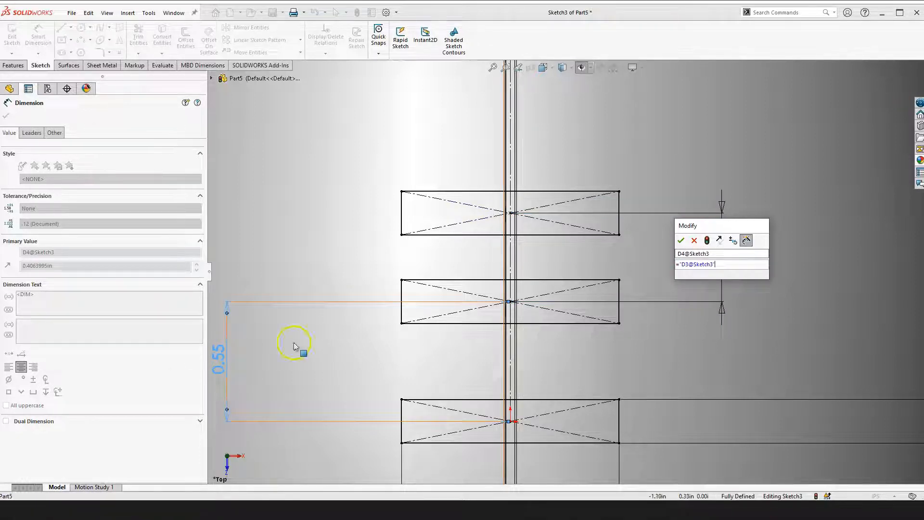
left_click(680, 241)
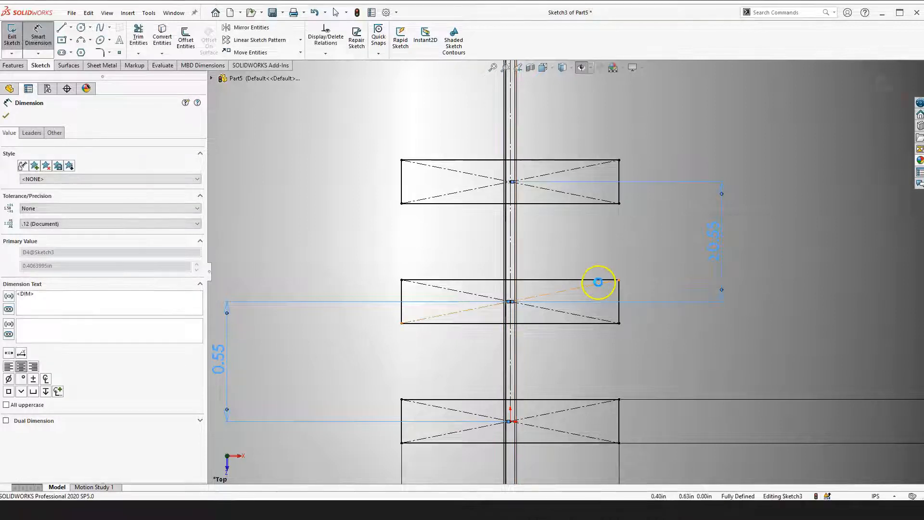
scroll(600, 280, "up", 5)
left_click(280, 223)
key("Escape")
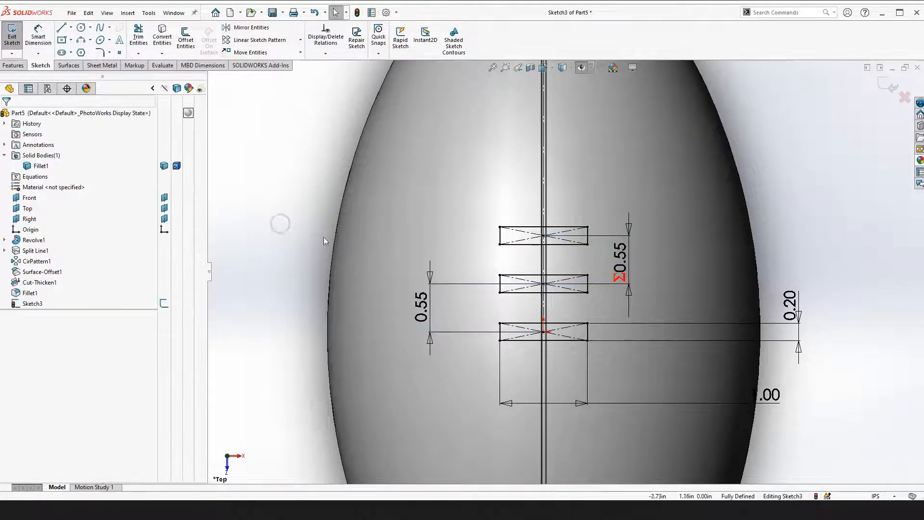
scroll(532, 256, "down", 3)
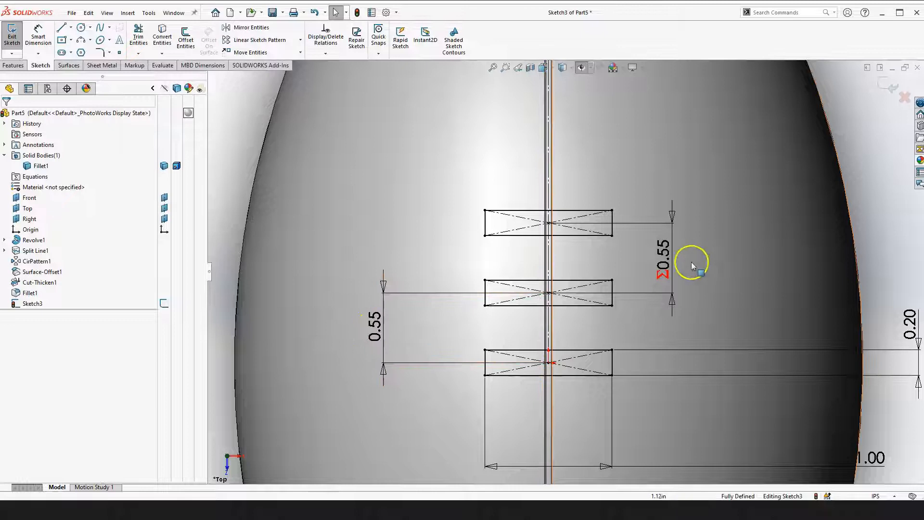
scroll(662, 275, "up", 3)
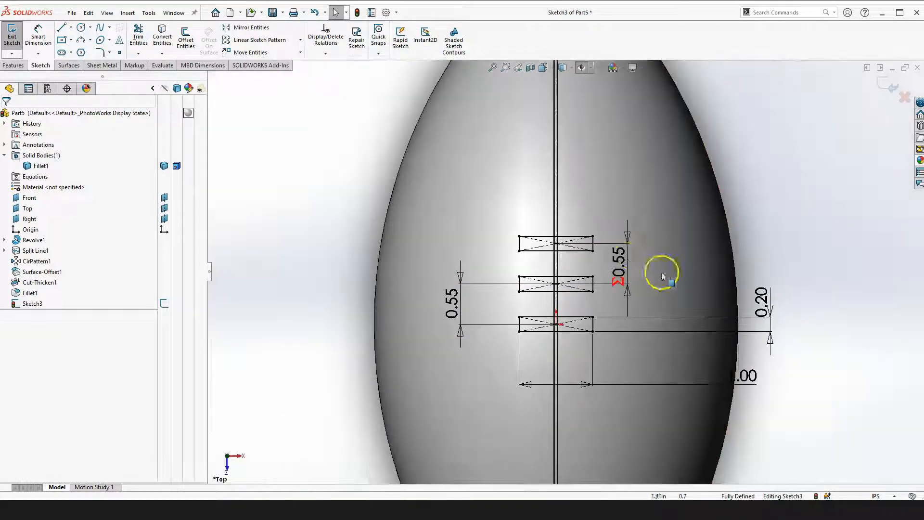
scroll(564, 276, "down", 3)
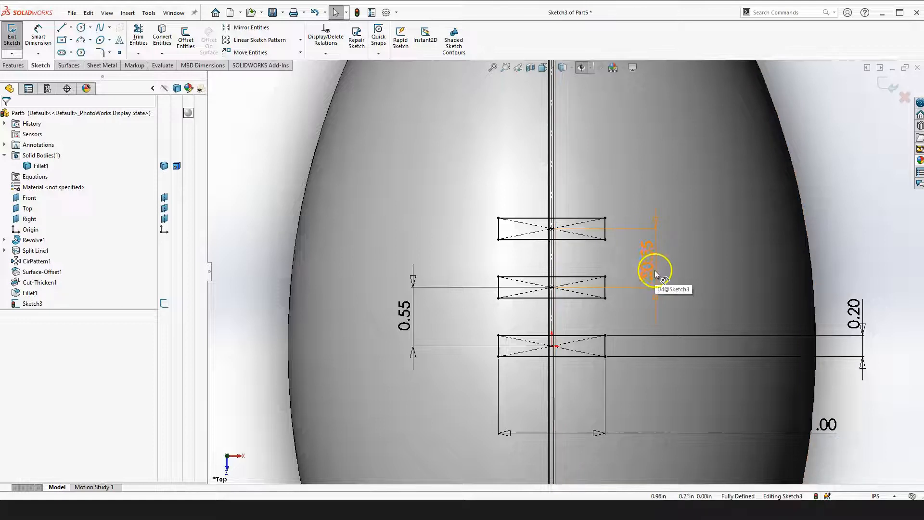
scroll(649, 253, "up", 4)
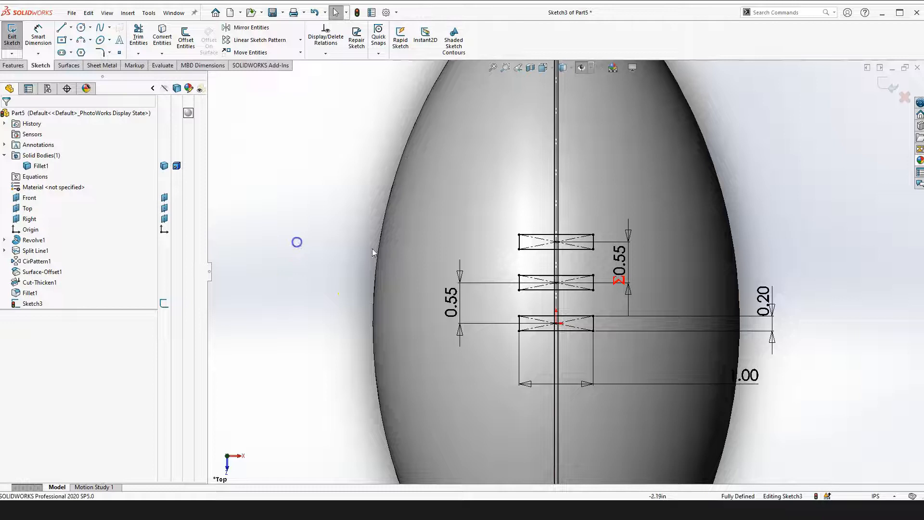
- Sketch a fourth center rectangle about 1.07 in by 0.18 in, centred on the construction line above the third rectangle
left_click(61, 42)
scroll(546, 227, "down", 5)
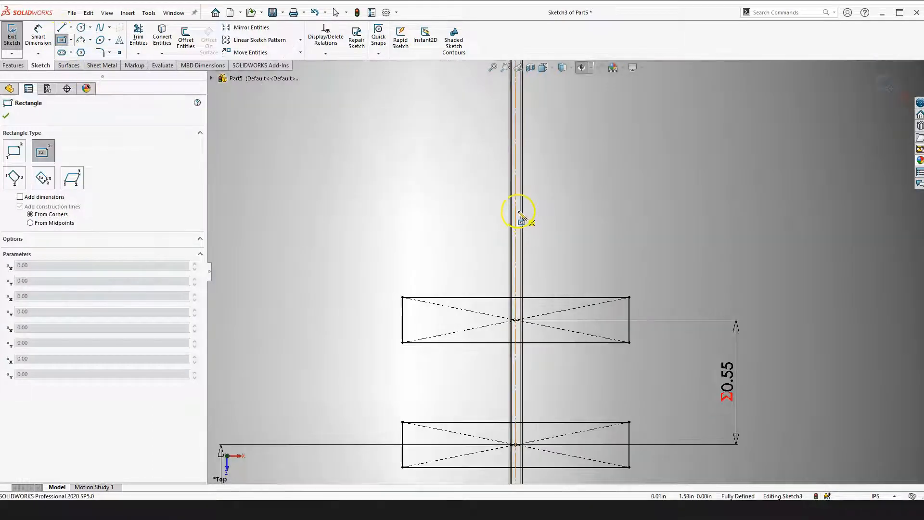
left_click(515, 202)
left_click(636, 181)
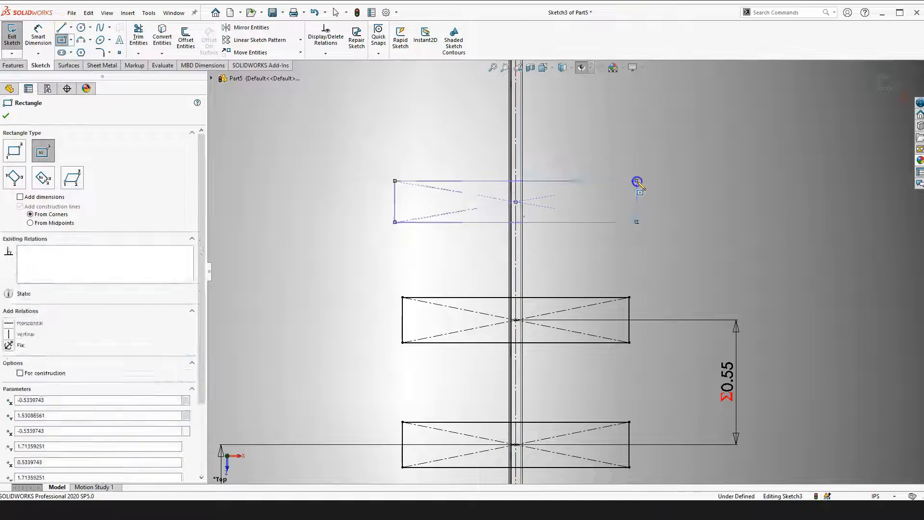
key("Escape")
- Make the fourth rectangle's short side equal in length to the third rectangle's short side
scroll(610, 245, "up", 6)
scroll(398, 274, "down", 4)
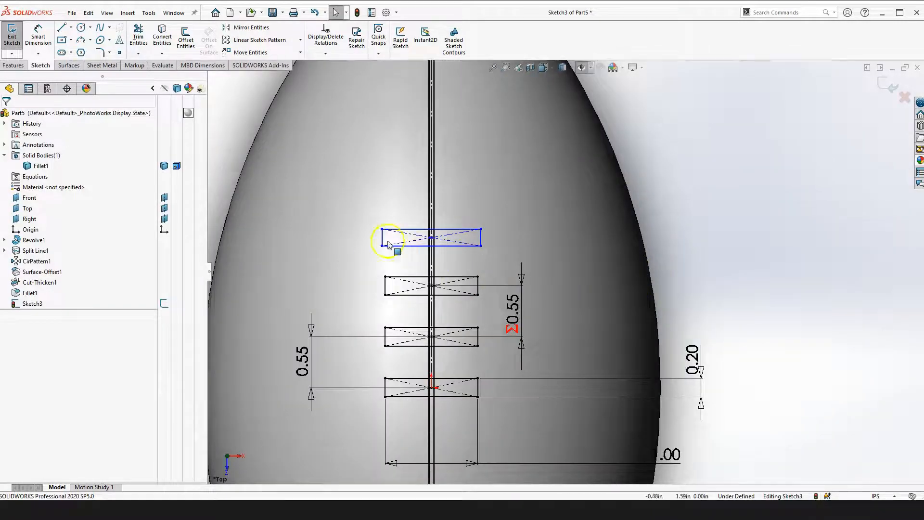
scroll(389, 244, "down", 3)
left_click(376, 316)
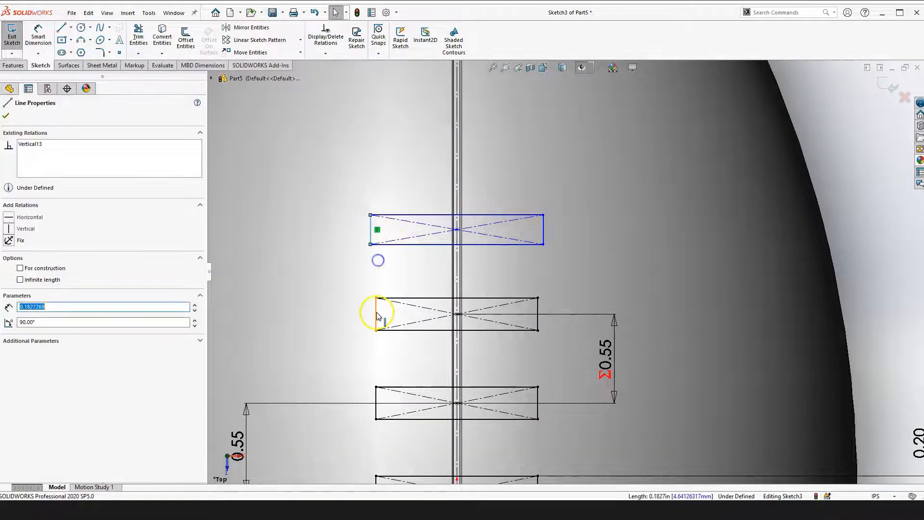
left_click(452, 291, "ctrl")
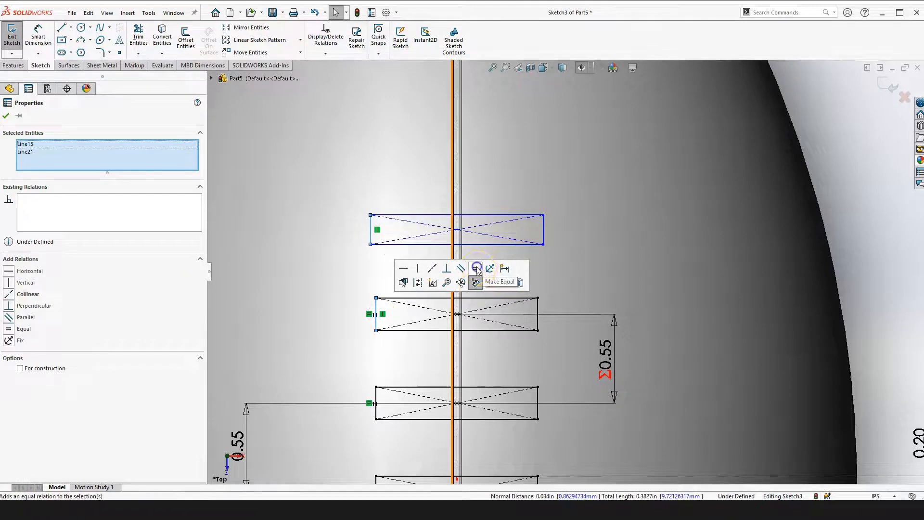
- Make the fourth rectangle's long side equal in length to the third rectangle's long side
left_click(494, 244)
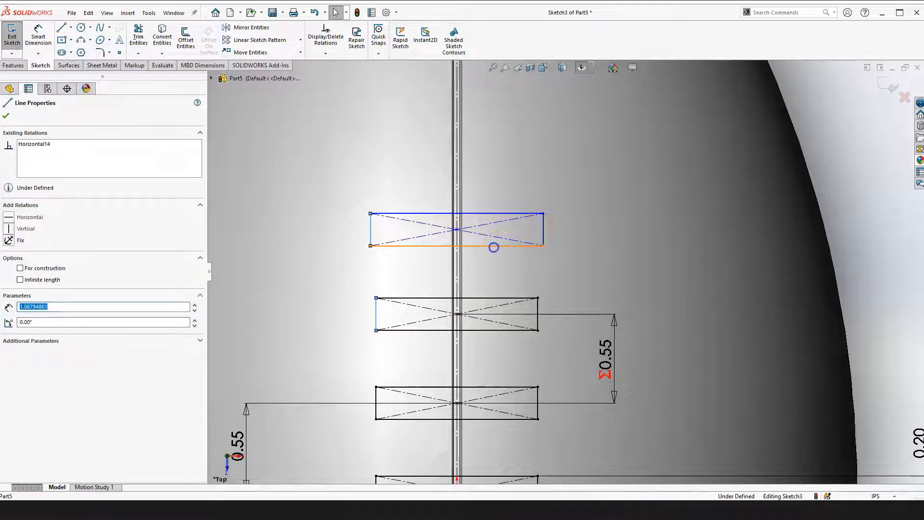
left_click(481, 298, "ctrl")
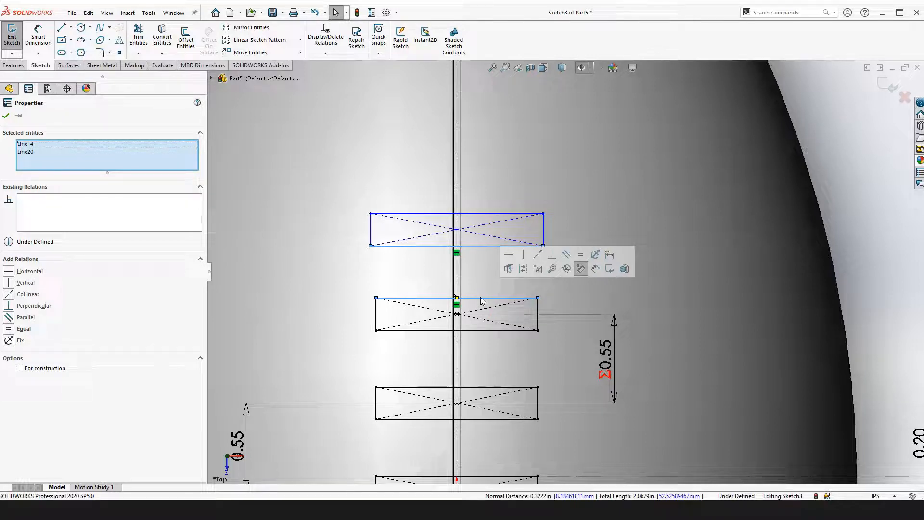
left_click(580, 254)
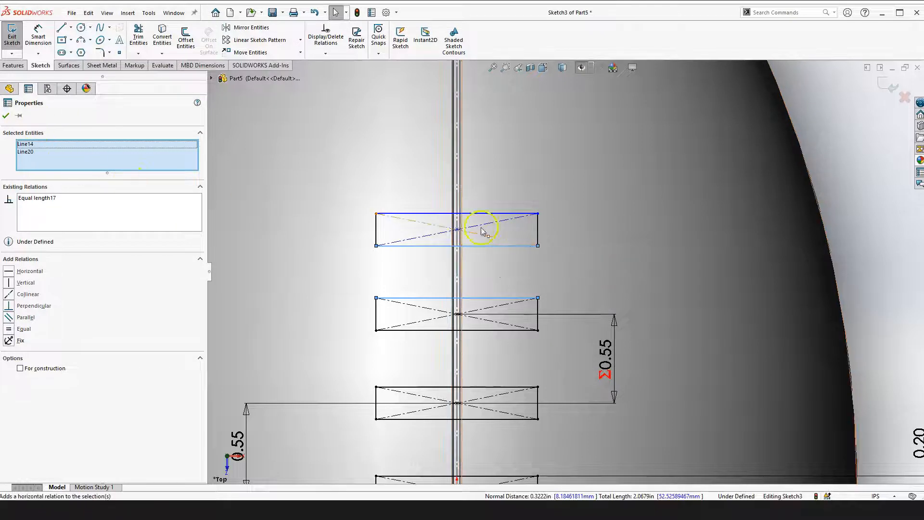
scroll(482, 231, "up", 4)
left_click(772, 209)
- Try to apply the equal relation again to the facing long sides of the third and fourth rectangles, then clear the selection
scroll(524, 277, "down", 4)
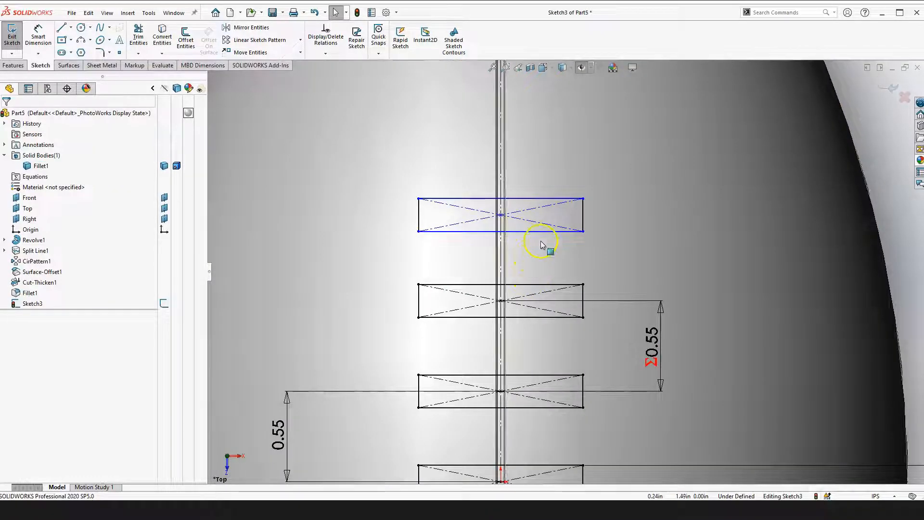
left_click(541, 231)
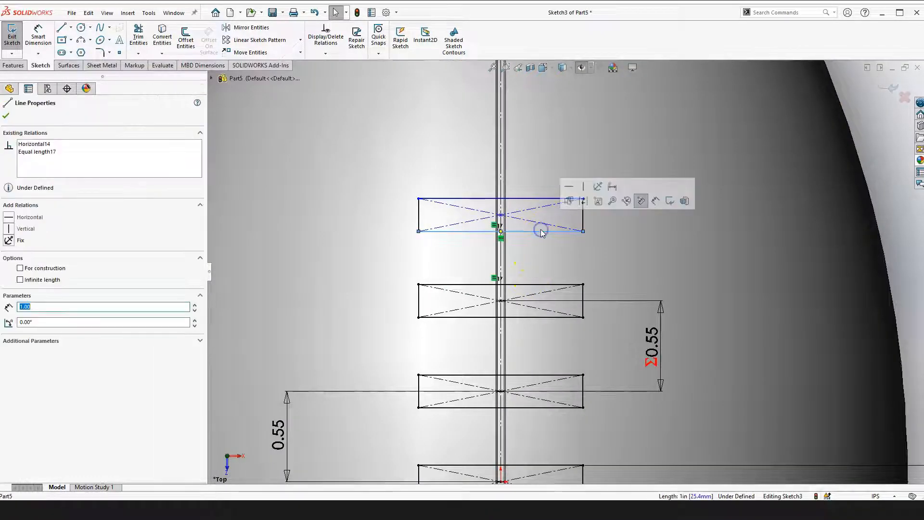
left_click(530, 284, "ctrl")
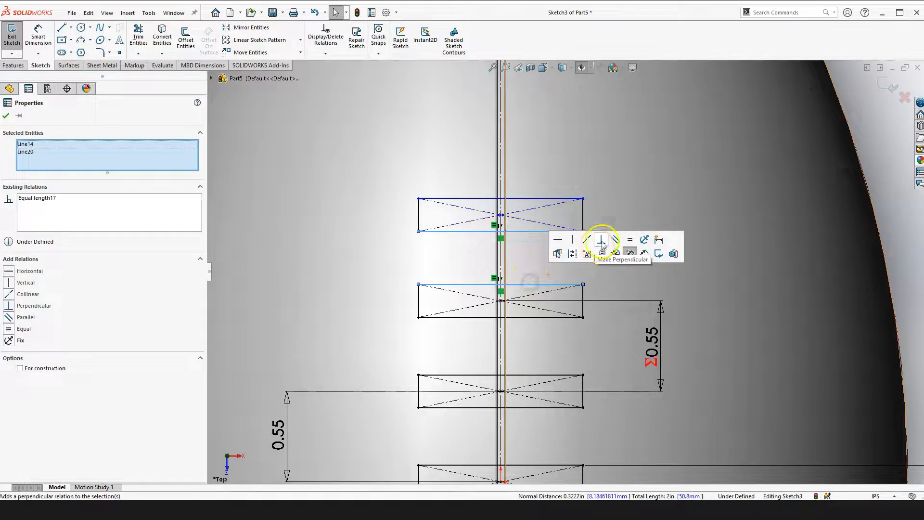
left_click(631, 241)
left_click(631, 240)
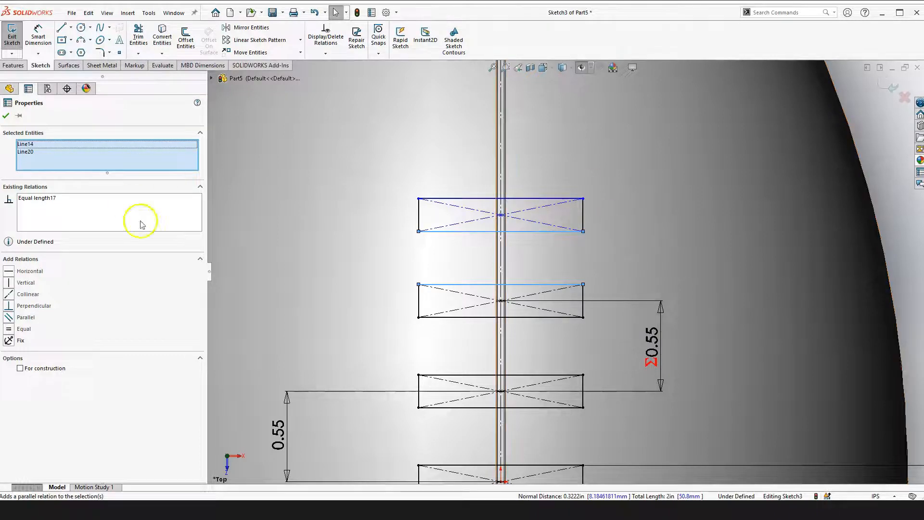
scroll(313, 291, "up", 3)
left_click(9, 329)
left_click(264, 258)
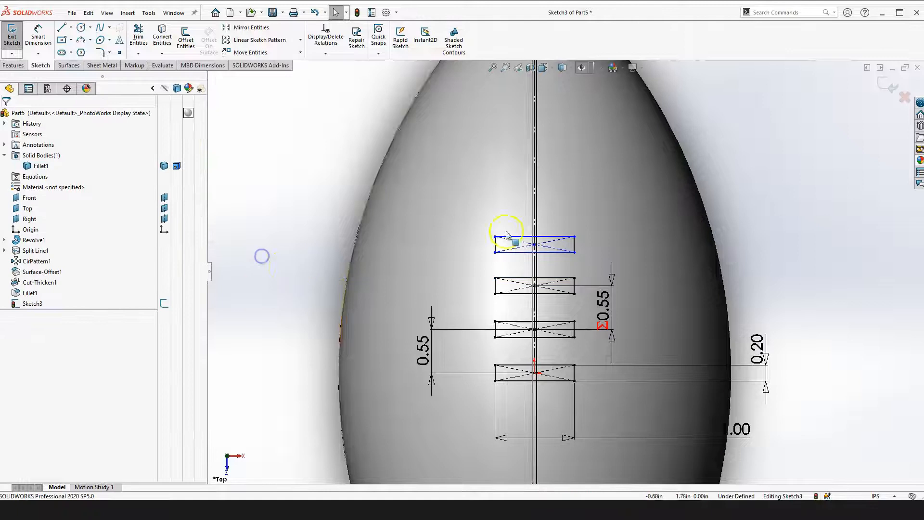
- Dimension the vertical spacing between the centers of the top two rectangles, linking it to the lowest 0.55 in spacing with ="D3@Sketch3"
scroll(586, 247, "down", 2)
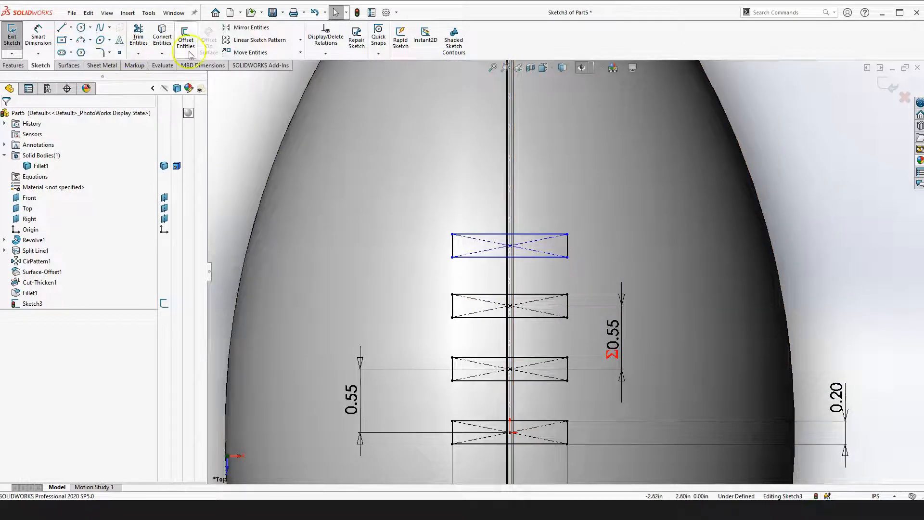
left_click(38, 36)
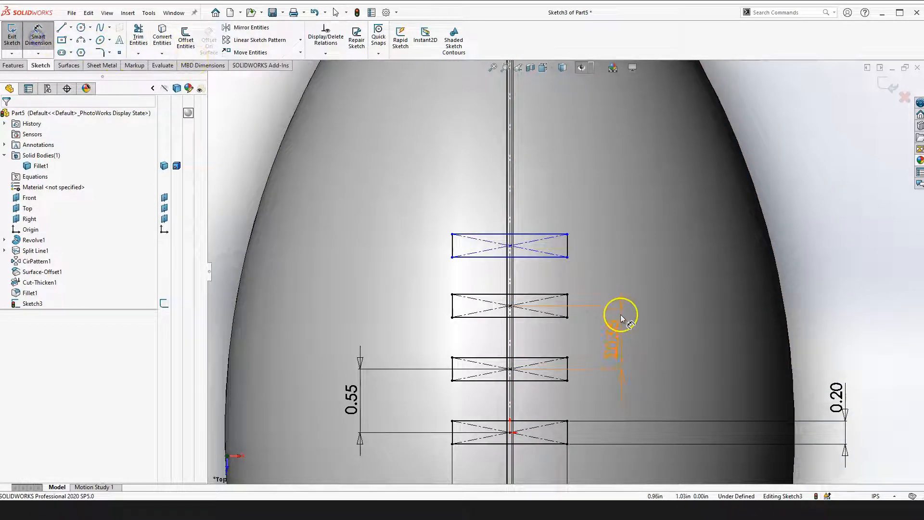
left_click(510, 306)
left_click(510, 246)
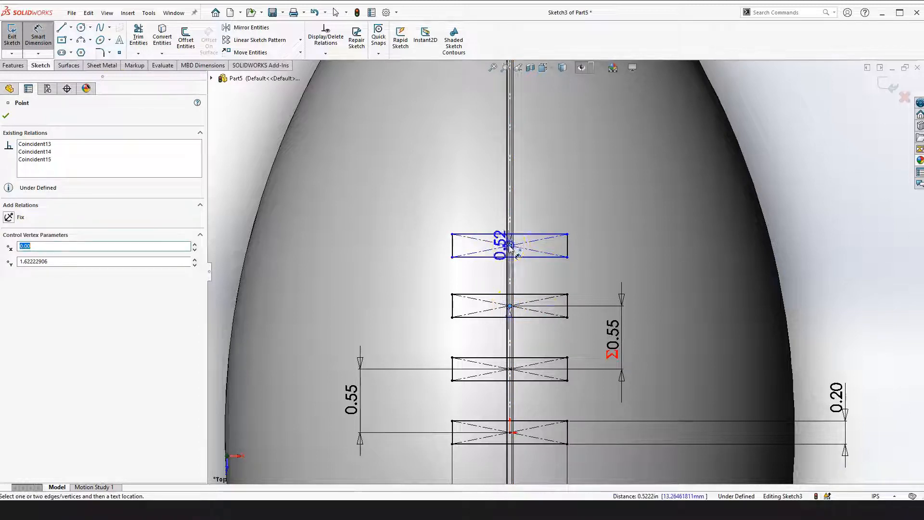
left_click(396, 198)
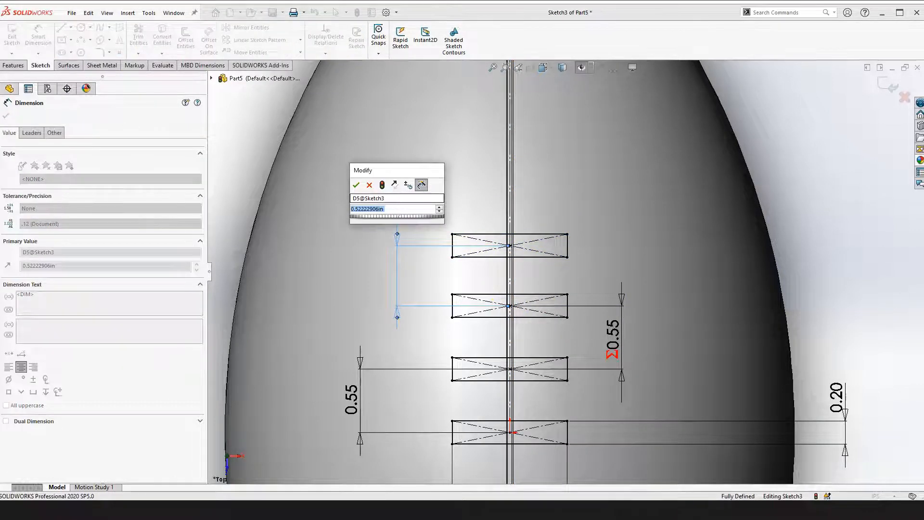
type("=")
left_click(354, 394)
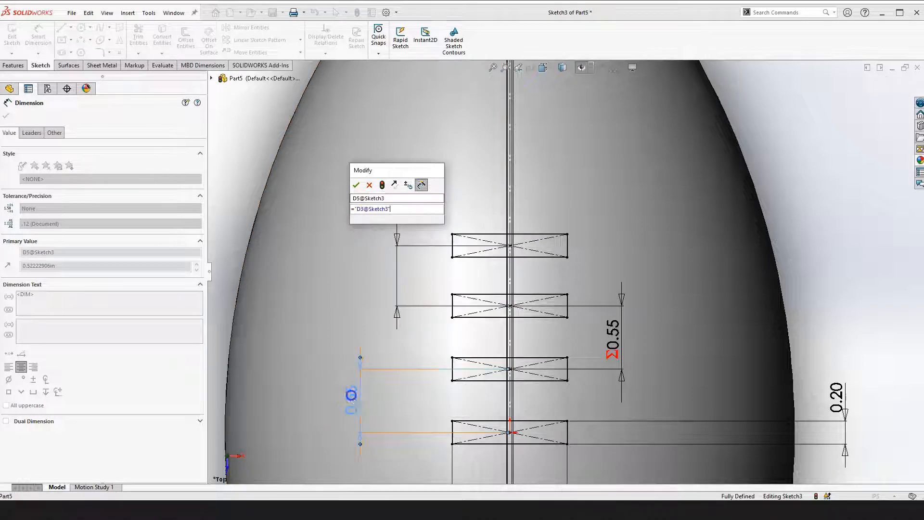
left_click(356, 185)
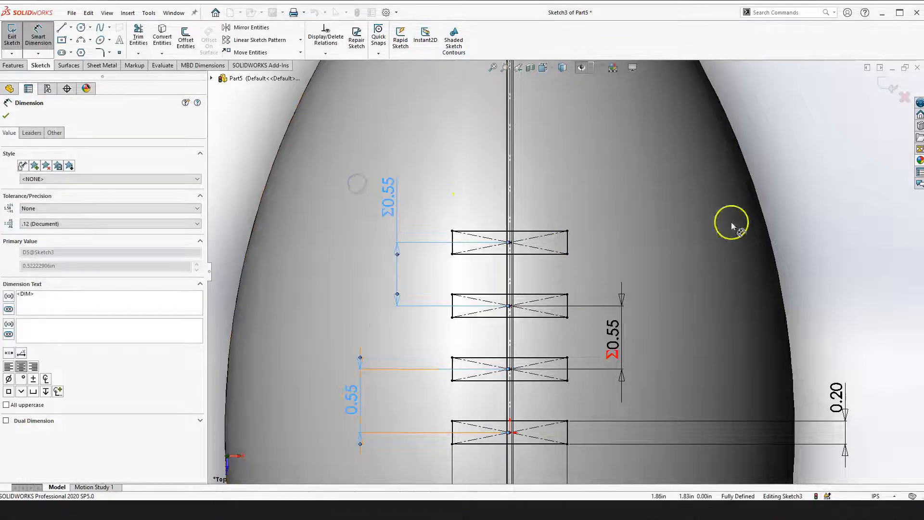
left_click(824, 179)
key("Escape")
scroll(799, 255, "up", 6)
scroll(726, 280, "down", 3)
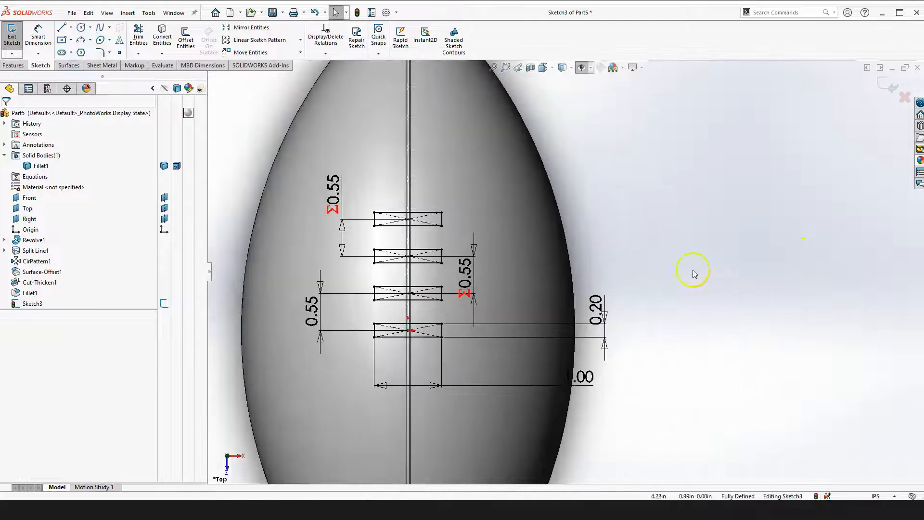
scroll(695, 267, "up", 3)
scroll(509, 268, "down", 3)
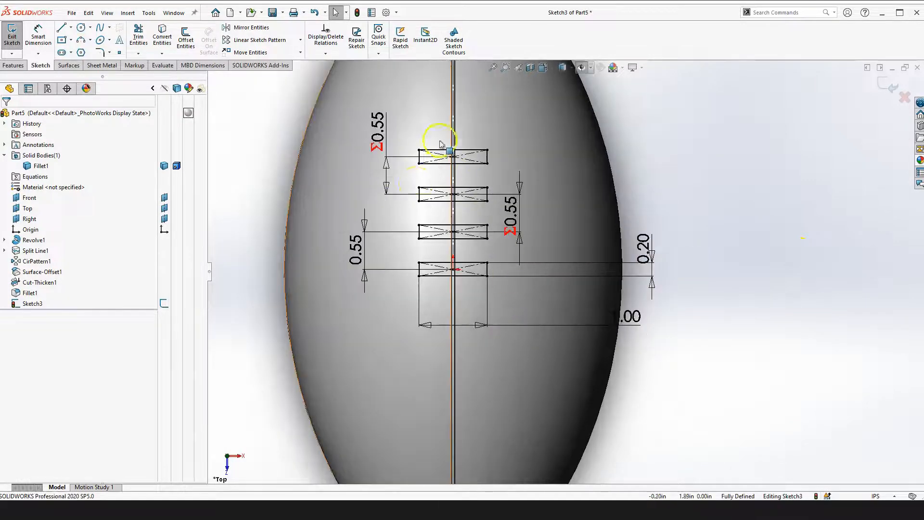
scroll(390, 231, "up", 3)
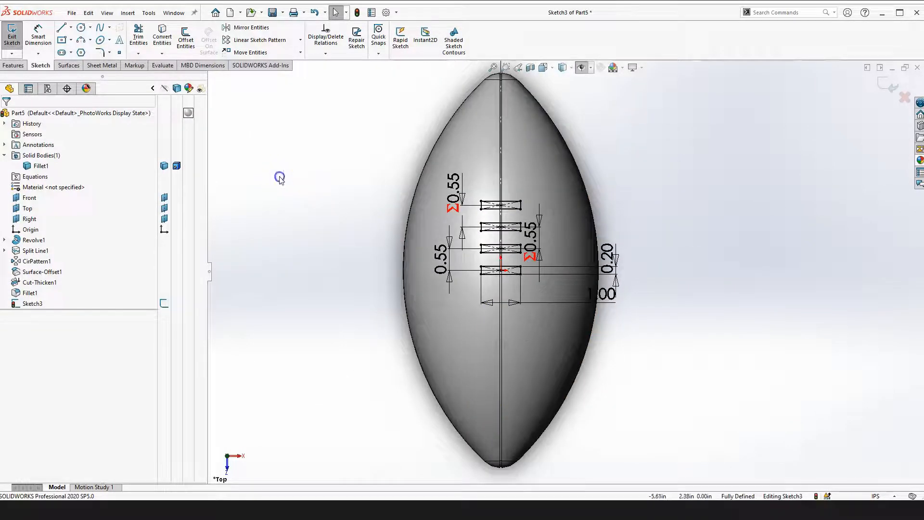
scroll(481, 227, "down", 3)
scroll(522, 308, "up", 2)
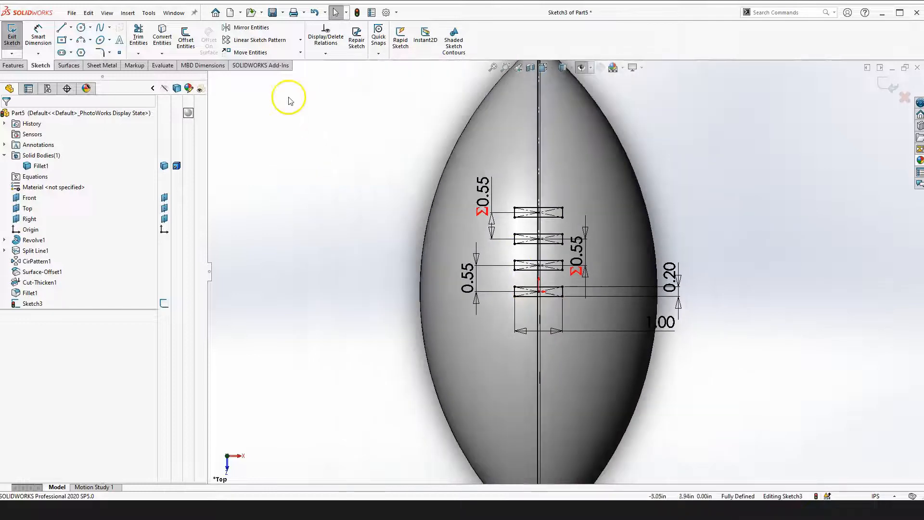
- Sketch a horizontal line about 2.20 in long from the origin toward the football's side and convert it to construction geometry
left_click(62, 30)
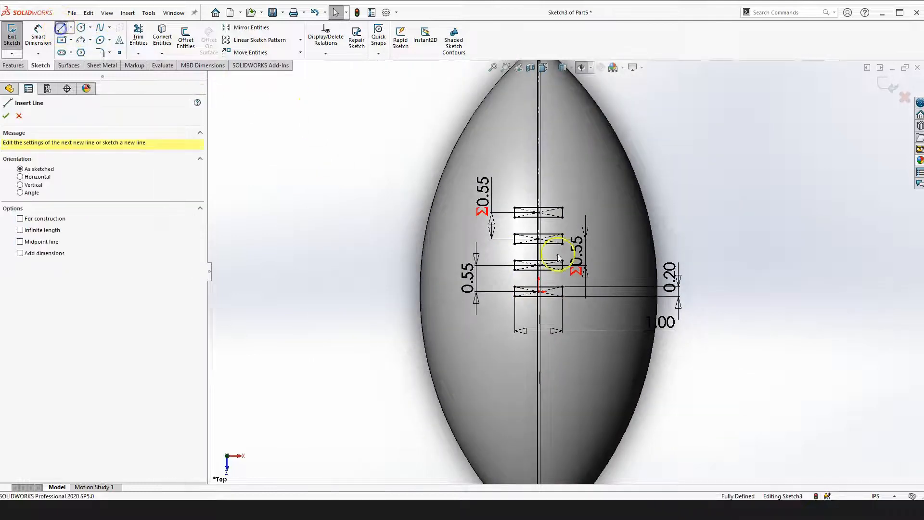
scroll(532, 311, "down", 3)
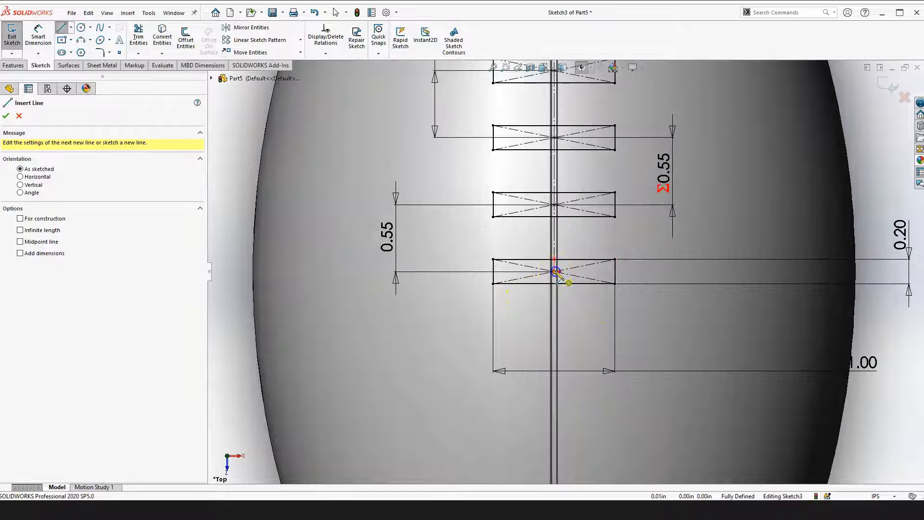
left_click(555, 271)
scroll(555, 272, "up", 3)
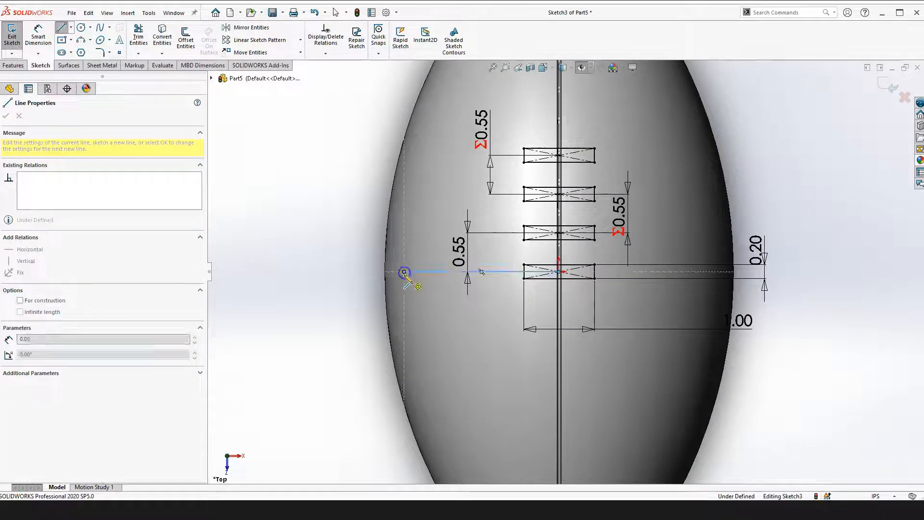
left_click(404, 272)
key("Escape")
left_click(447, 271)
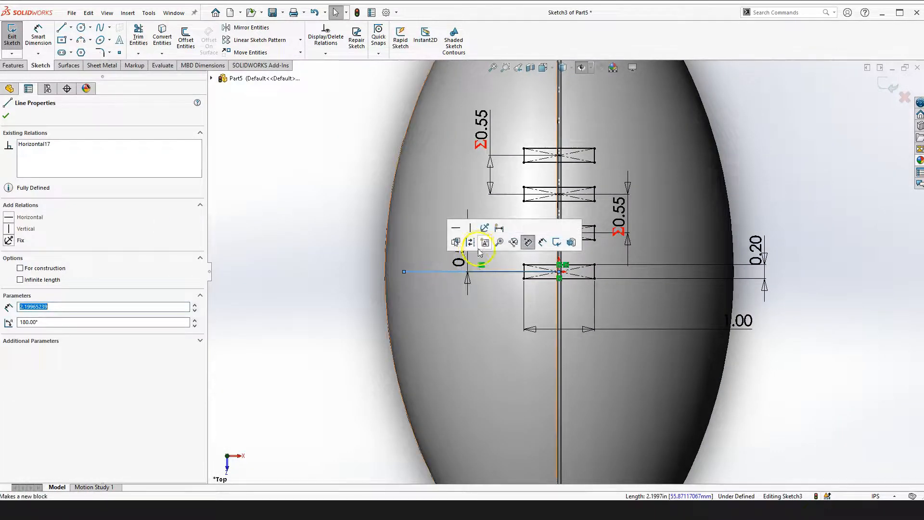
left_click(275, 296)
- Mirror the three rectangles above the origin about the horizontal construction line, keeping the originals
scroll(591, 250, "down", 2)
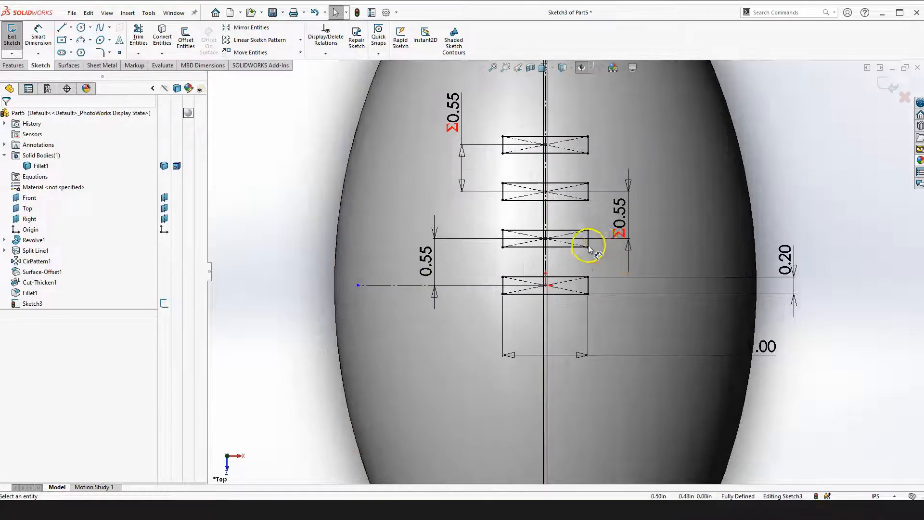
left_click_drag(490, 117, 599, 257)
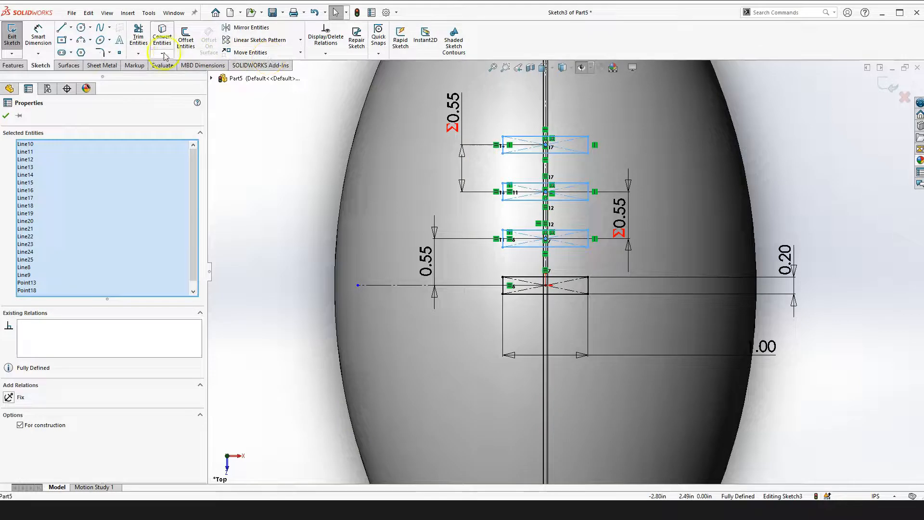
left_click(247, 29)
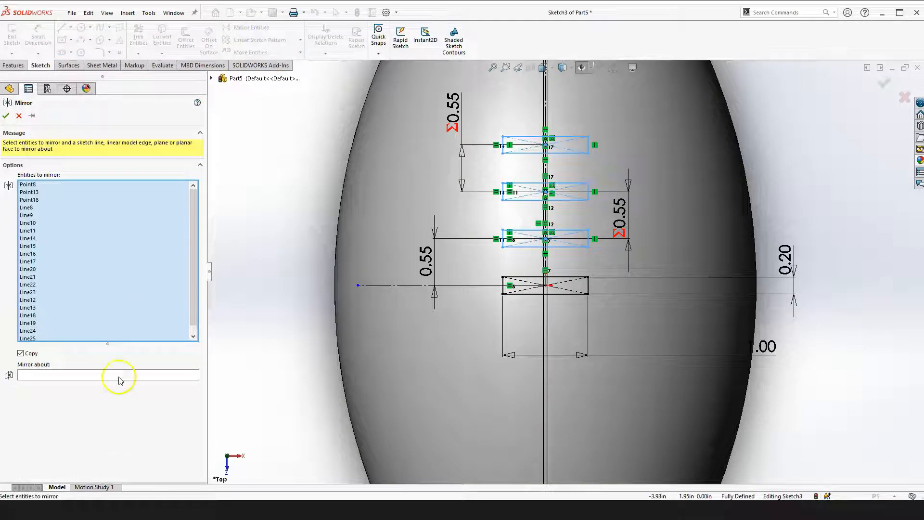
left_click(119, 377)
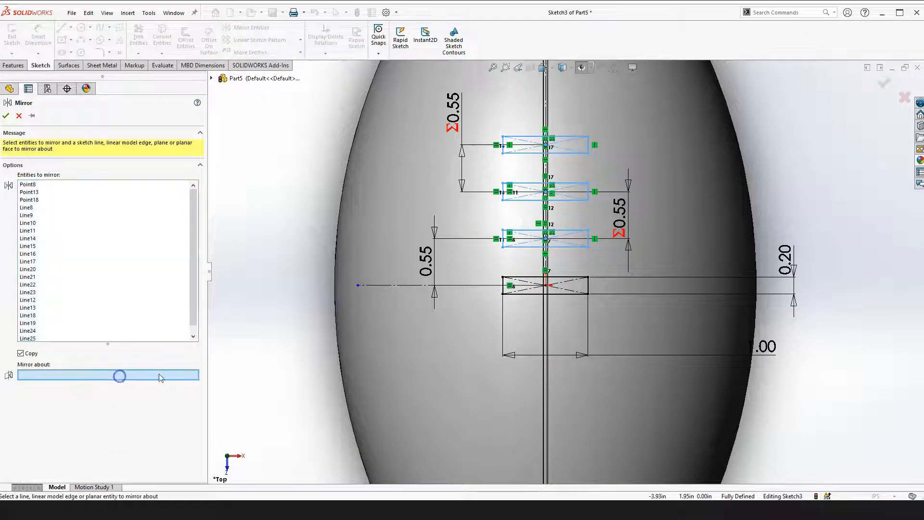
left_click(471, 286)
left_click(5, 115)
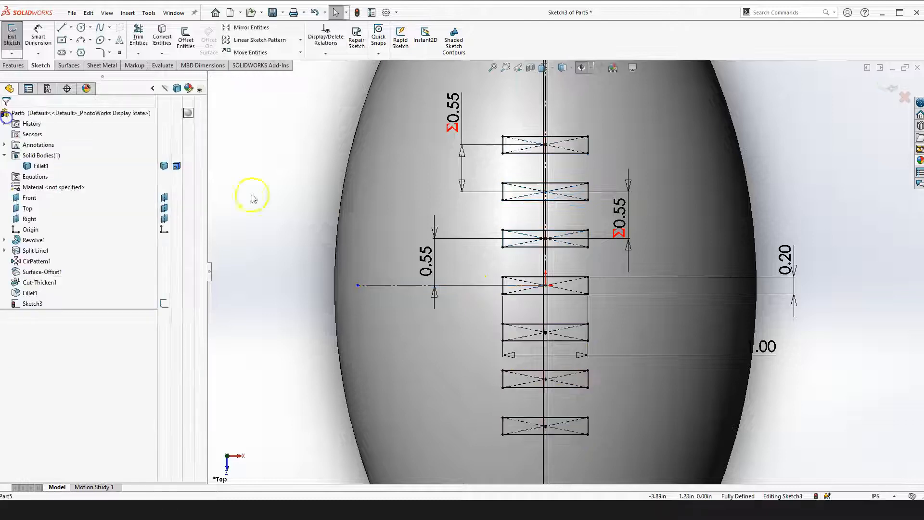
- Examine the position of the lace rectangles relative to the football's surface in angled, front and side views
key("f")
right_click_drag(759, 262, 758, 307)
middle_click_drag(618, 391, 535, 332)
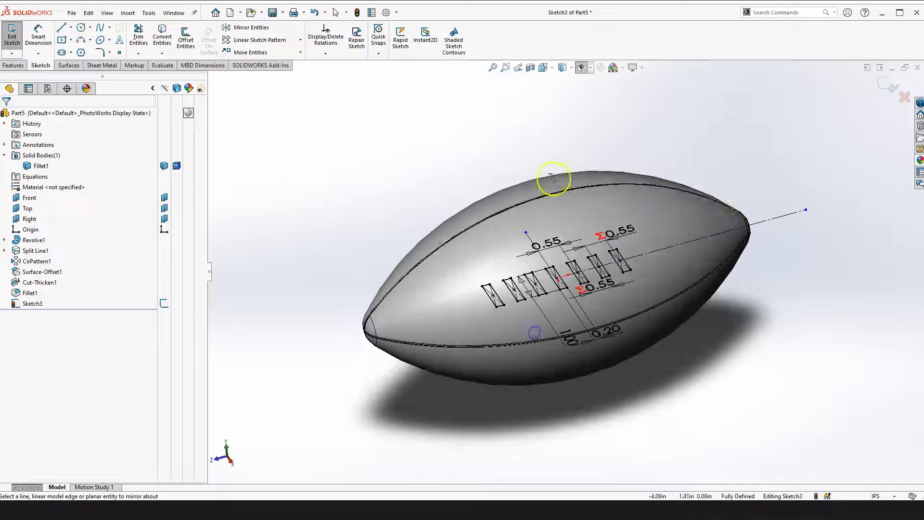
scroll(545, 201, "down", 3)
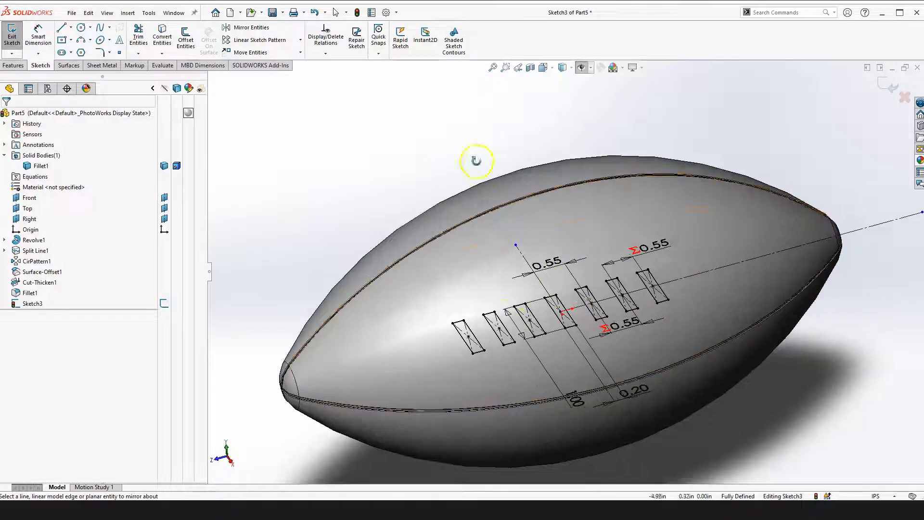
scroll(542, 246, "up", 2)
mouse_move(542, 248)
middle_mouse_down()
mouse_move(538, 212)
mouse_move(447, 197)
mouse_move(435, 186)
mouse_move(442, 180)
middle_mouse_up()
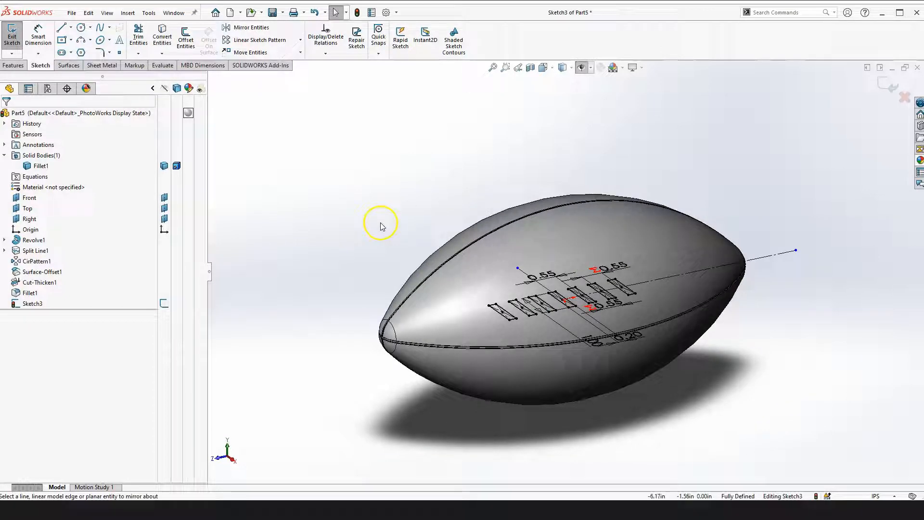
key("space")
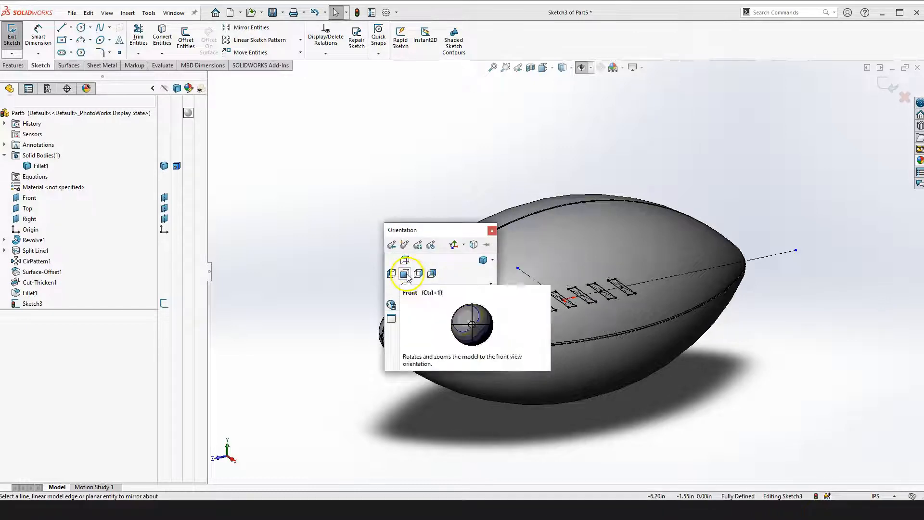
left_click(405, 274)
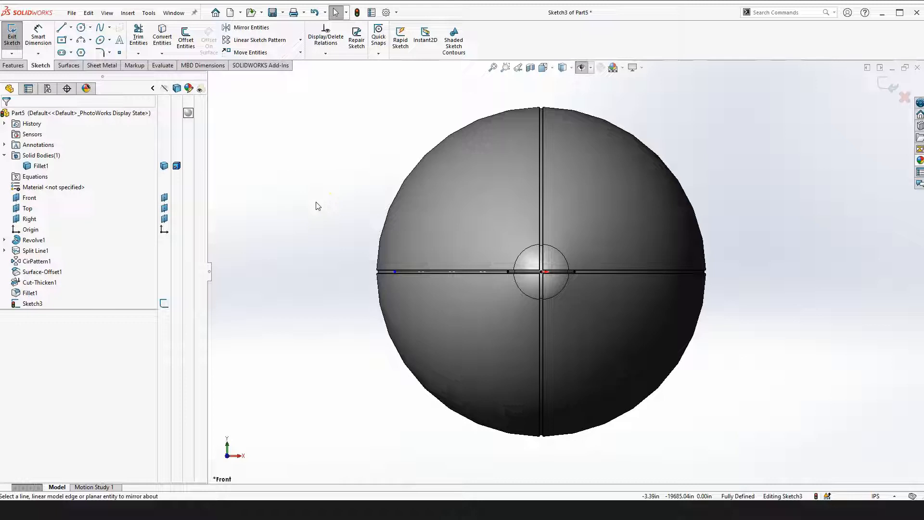
key("shift+Left")
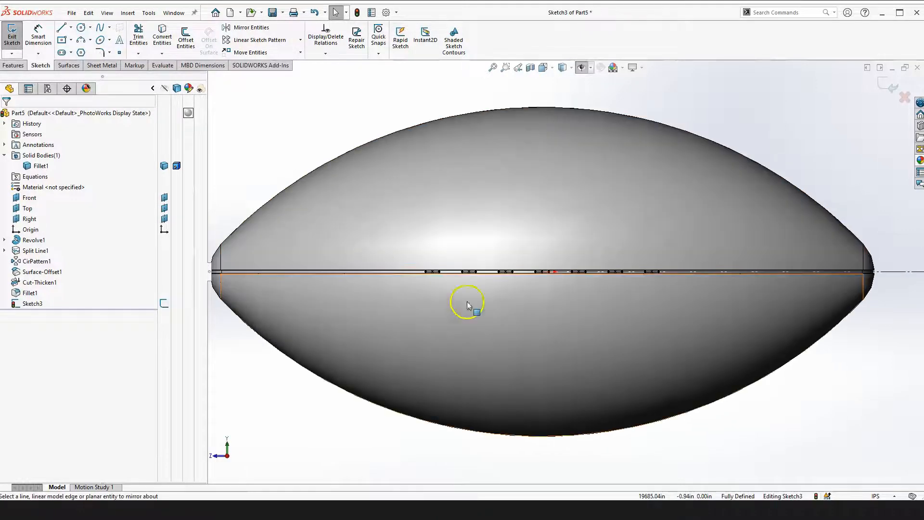
scroll(565, 261, "up", 2)
scroll(615, 211, "up", 2)
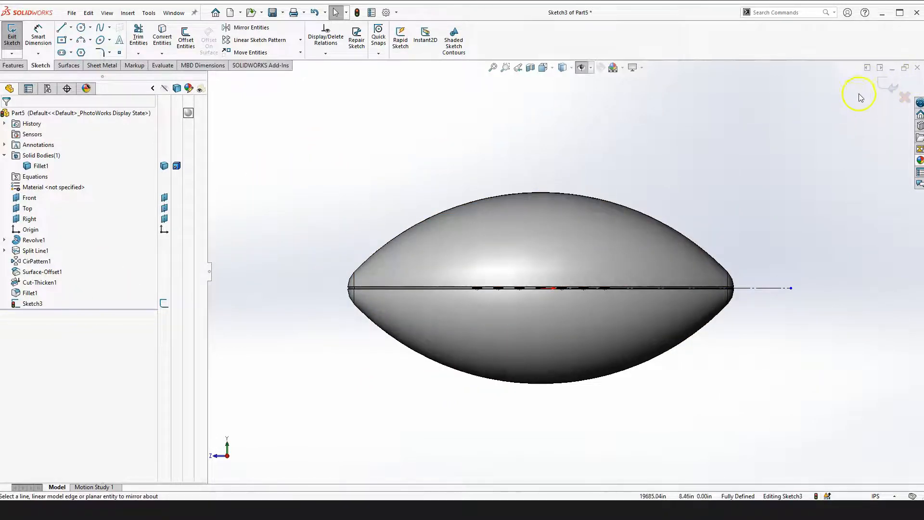
- Start a Boss-Extrude of the lace sketch and set its start condition to Offset
left_click(13, 65)
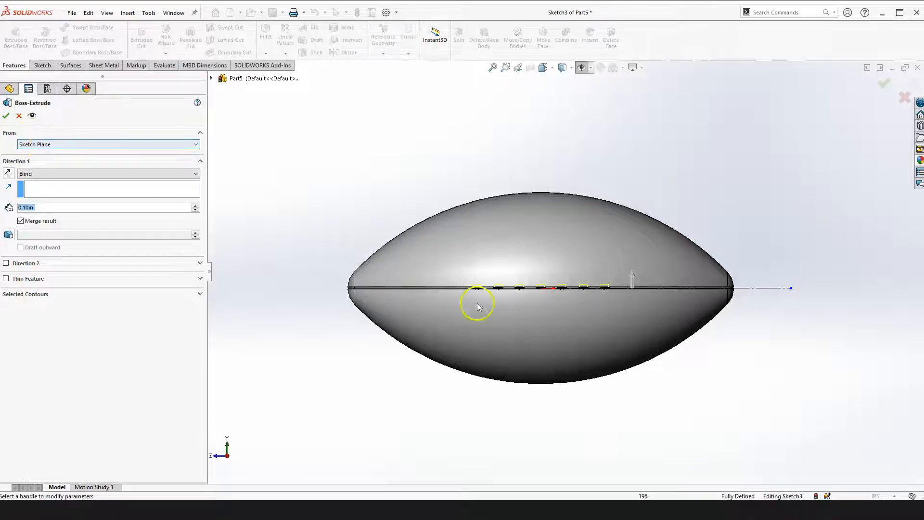
left_click(61, 145)
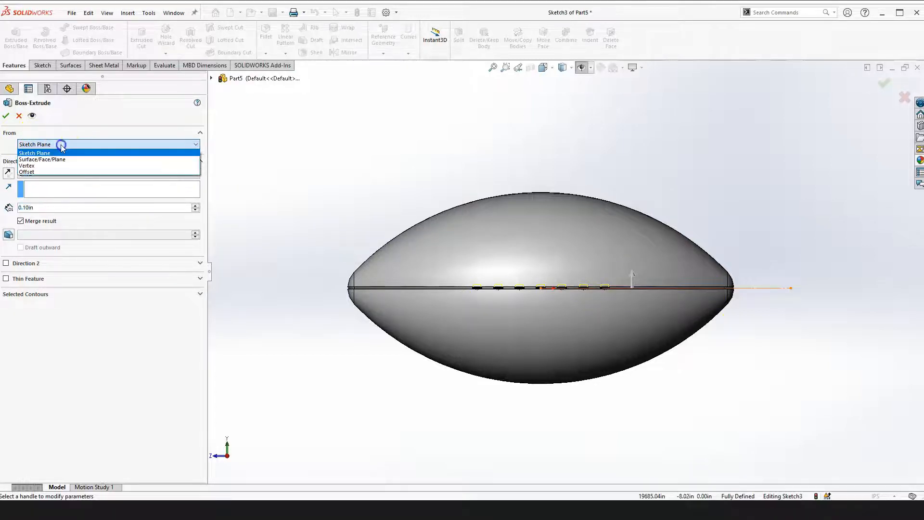
left_click(35, 172)
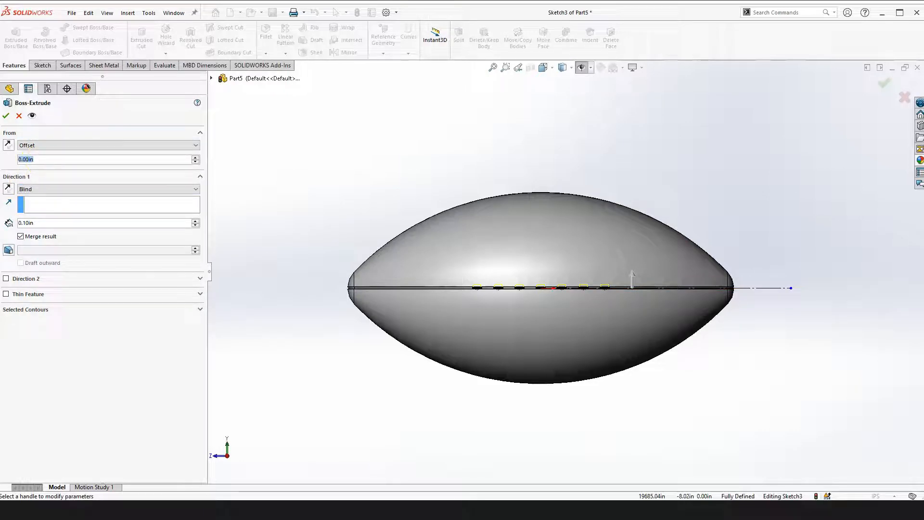
- Try start offsets of 5, 2 and 2.5 in for the lace extrusion
type("5")
key("Return")
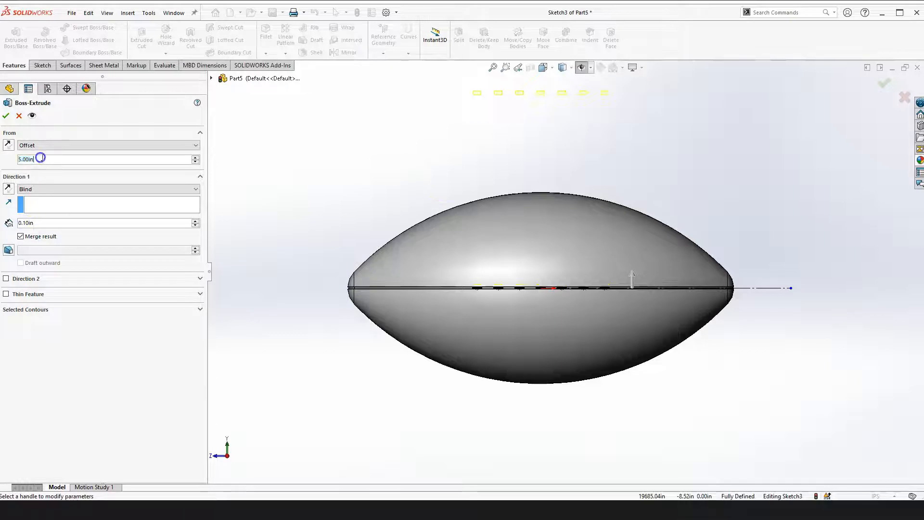
type("2")
key("Return")
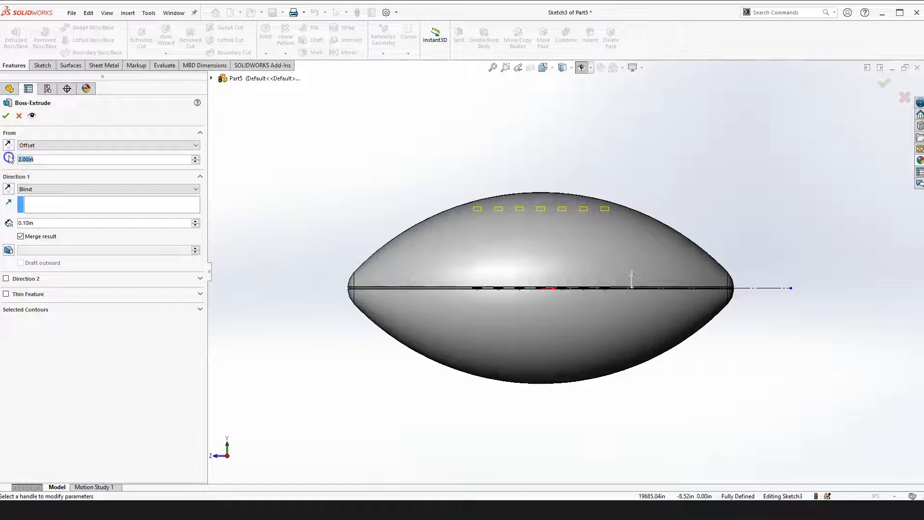
type("2.5")
key("Return")
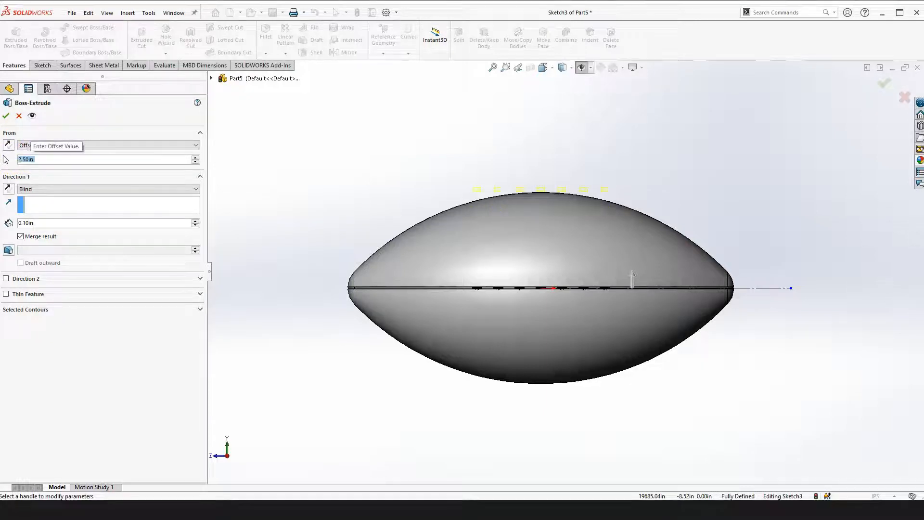
- Set the start offset of the lace extrusion to 2.55 in so it begins above the football's surface
scroll(592, 190, "down", 5)
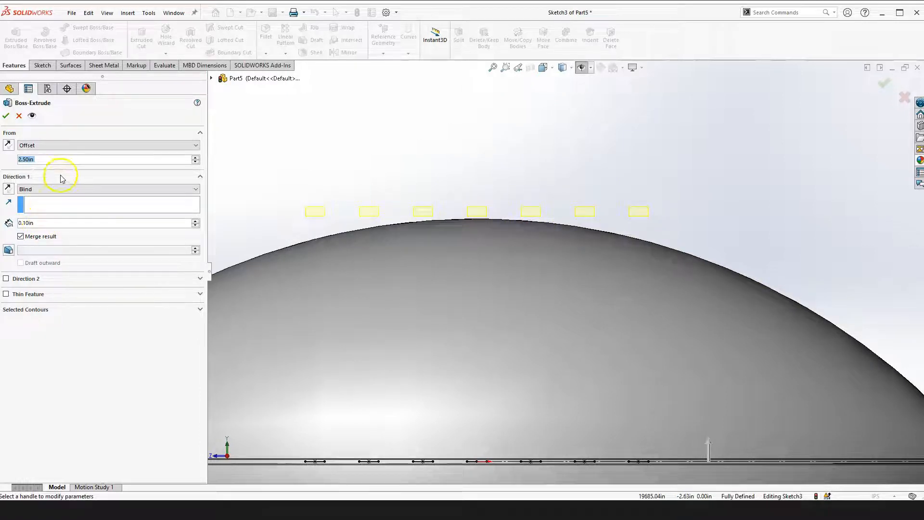
left_click_drag(44, 157, 1, 155)
type("2.55")
key("Return")
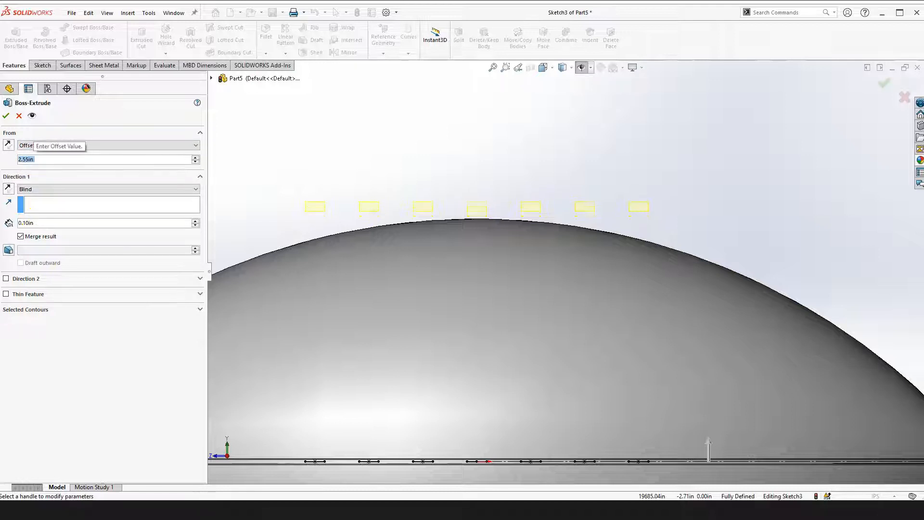
scroll(391, 272, "up", 2)
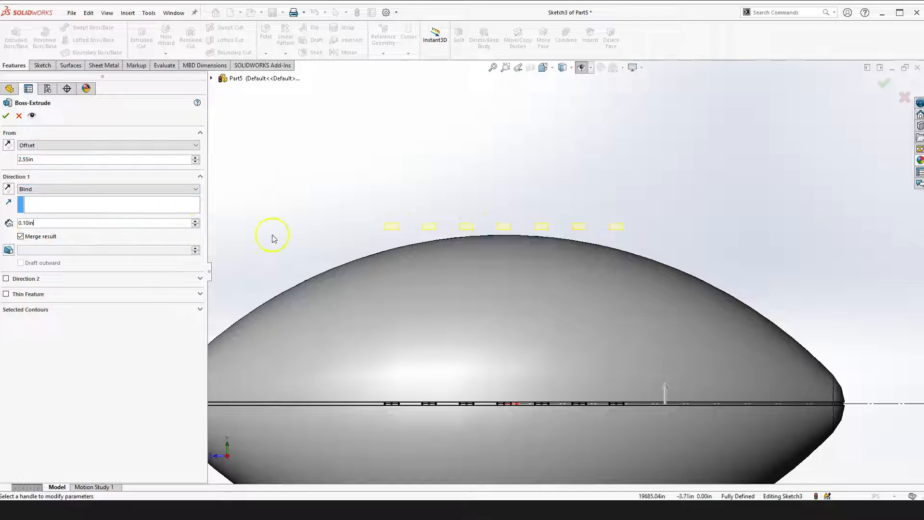
- Reverse the lace extrusion so it runs down into the ball, set its depth to 0.50 in and finish the feature
scroll(469, 243, "down", 2)
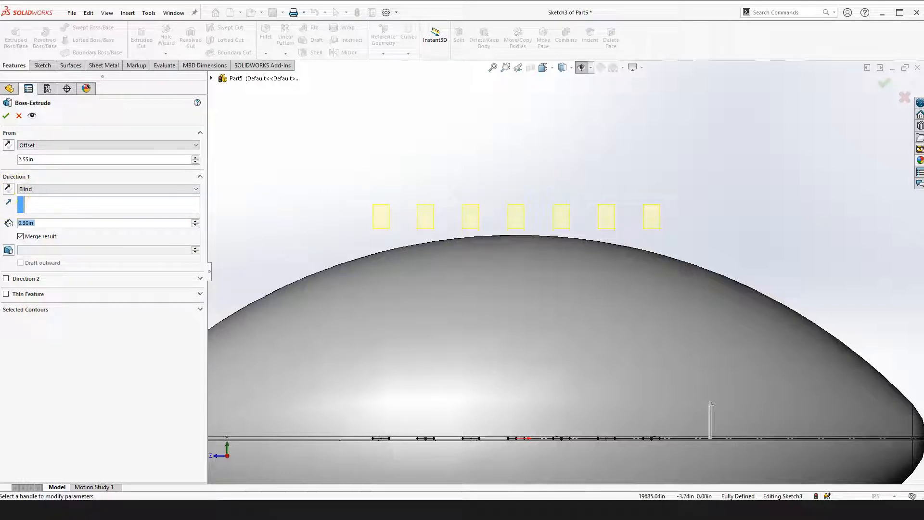
left_click(8, 189)
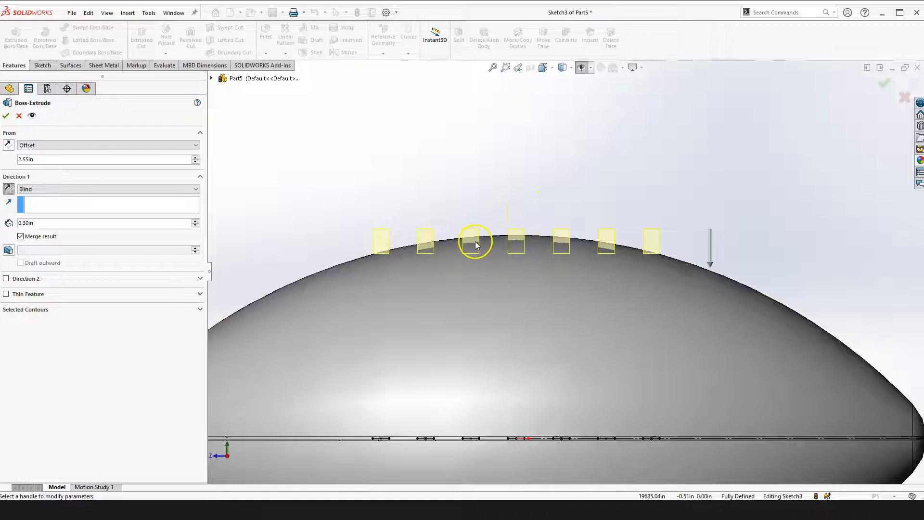
scroll(475, 244, "down", 2)
left_click(196, 222)
scroll(355, 247, "down", 5)
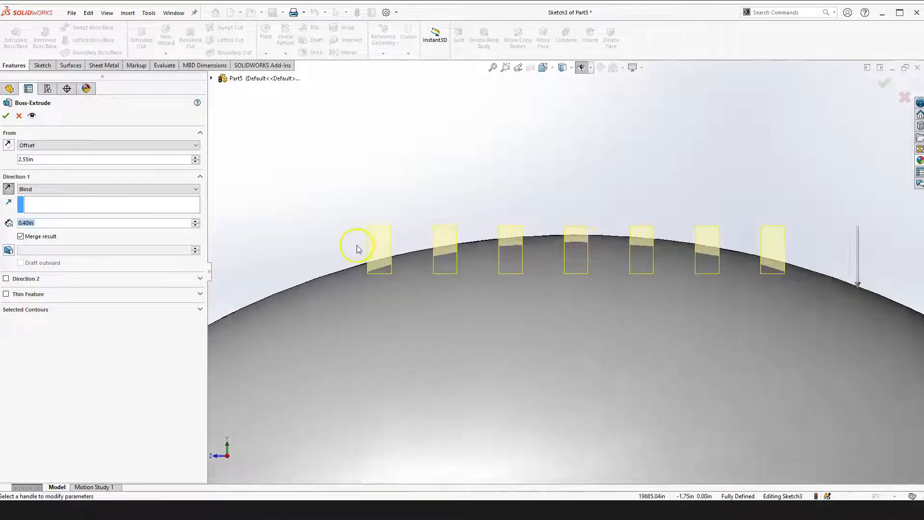
left_click(196, 221)
scroll(604, 289, "up", 4)
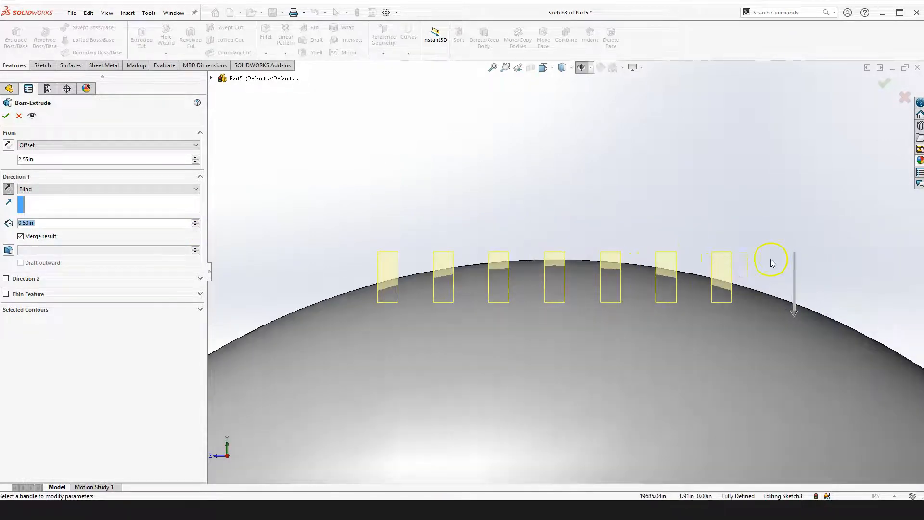
left_click(6, 116)
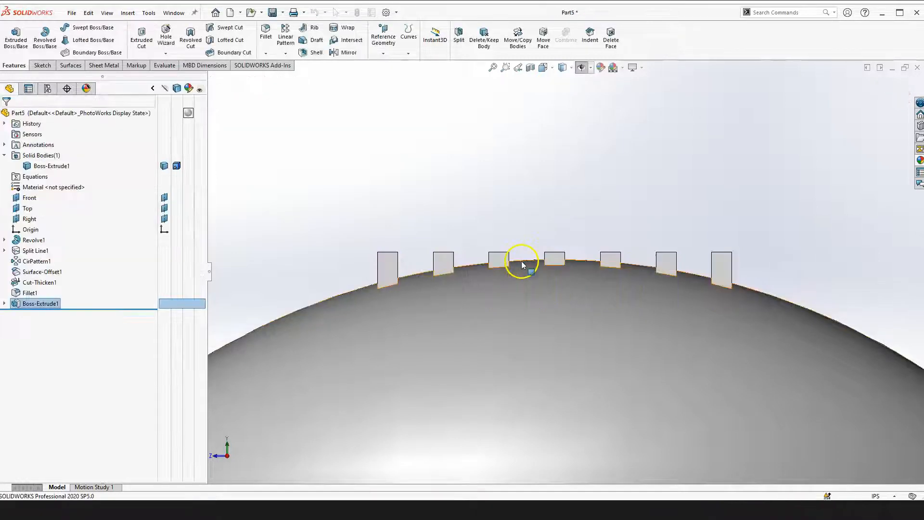
- Examine the extruded laces and their uneven heights above the ball's curved surface from an angled view
scroll(521, 261, "up", 3)
right_click(452, 195)
middle_click_drag(458, 283, 348, 228)
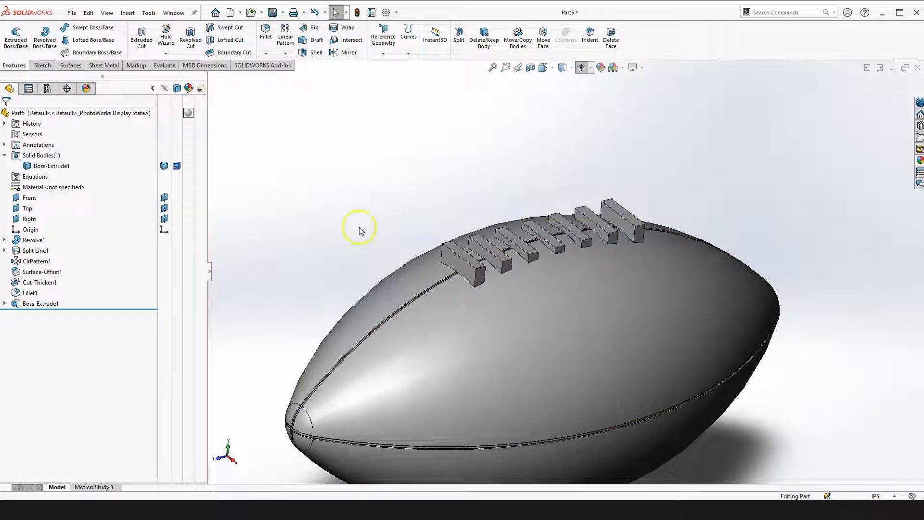
middle_click_drag(495, 408, 516, 347)
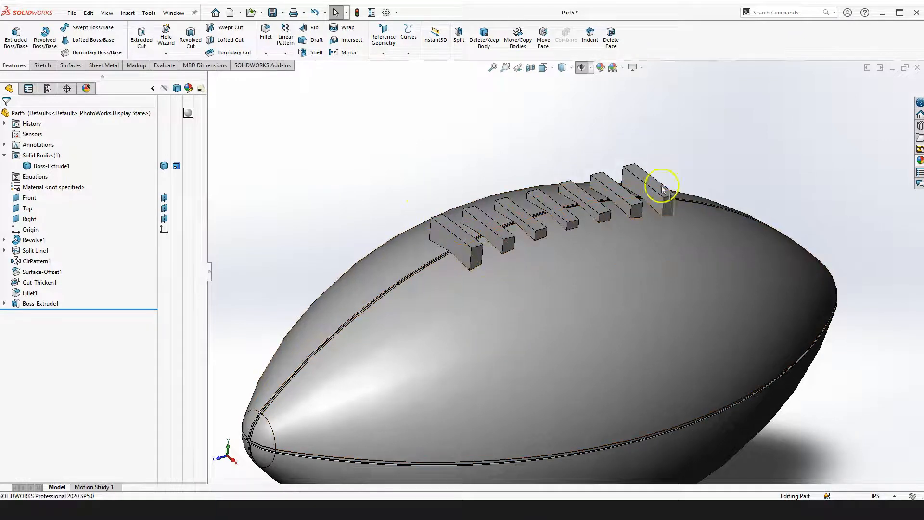
scroll(462, 244, "down", 5)
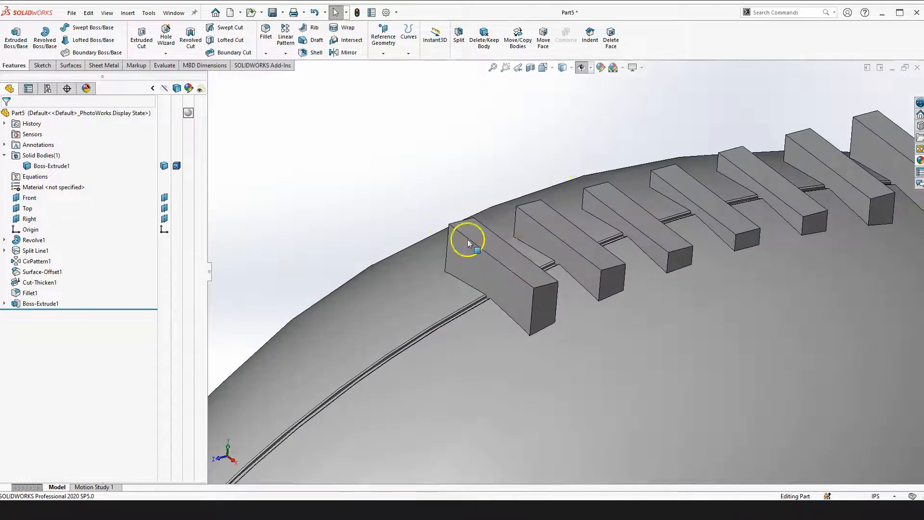
scroll(523, 303, "up", 4)
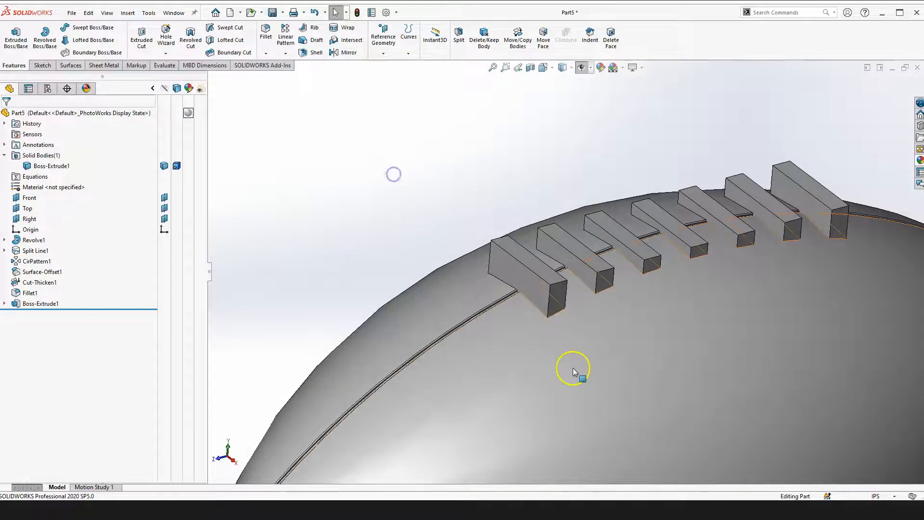
scroll(572, 368, "up", 3)
left_click(570, 309)
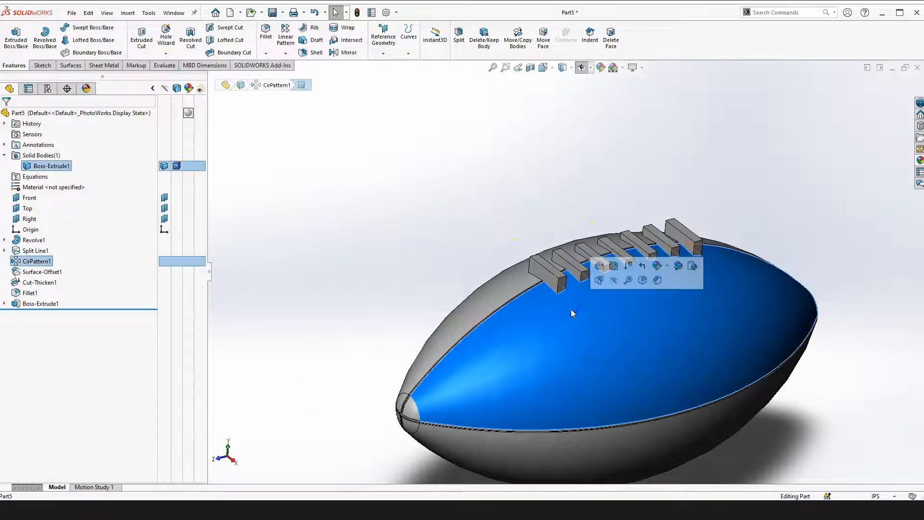
scroll(512, 248, "down", 3)
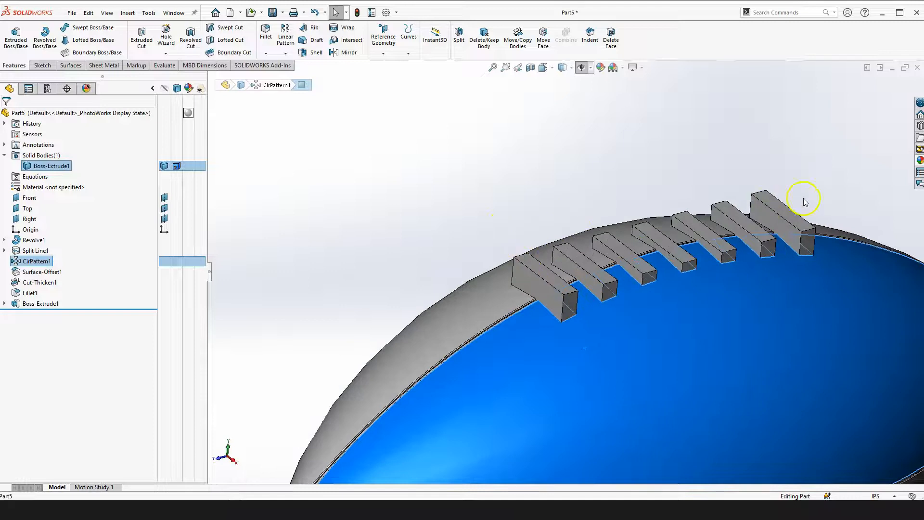
scroll(547, 313, "up", 5)
left_click(366, 222)
left_click(366, 235)
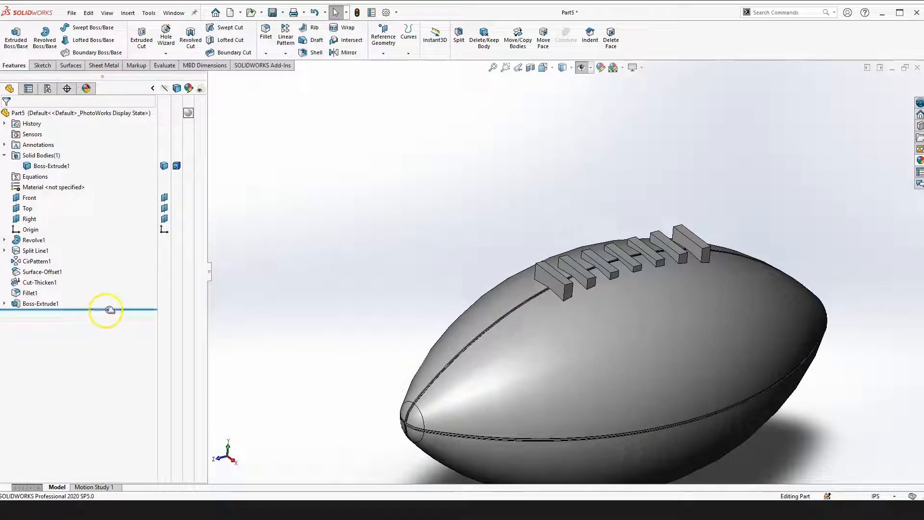
- Roll the model history back to just after Split Line1 and check the ball's large upper face
left_click_drag(111, 309, 103, 255)
left_click(366, 270)
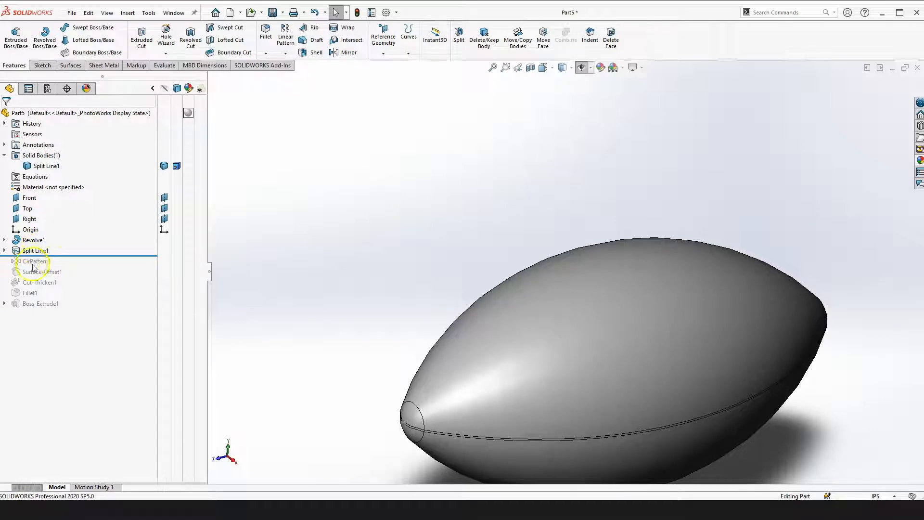
left_click(351, 281)
left_click(641, 347)
left_click(324, 262)
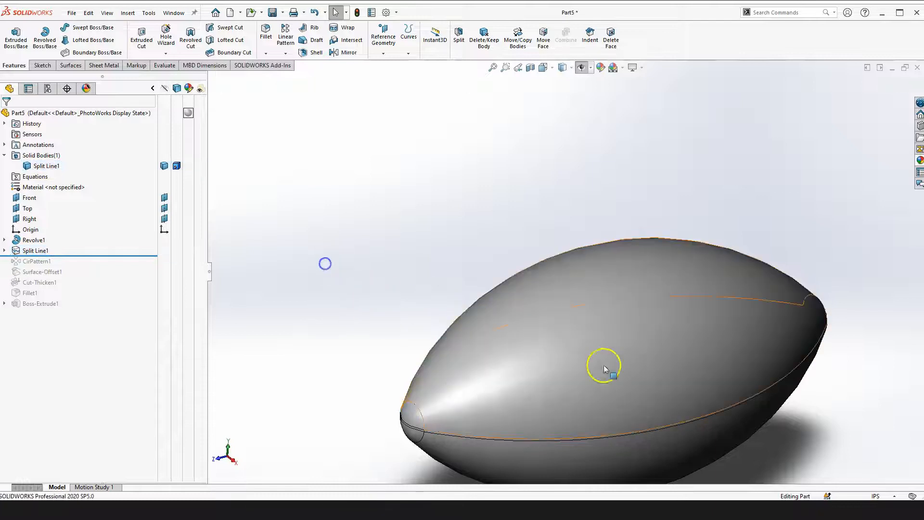
scroll(571, 325, "down", 2)
middle_click_drag(695, 331, 650, 317)
left_click(444, 270)
left_click(306, 245)
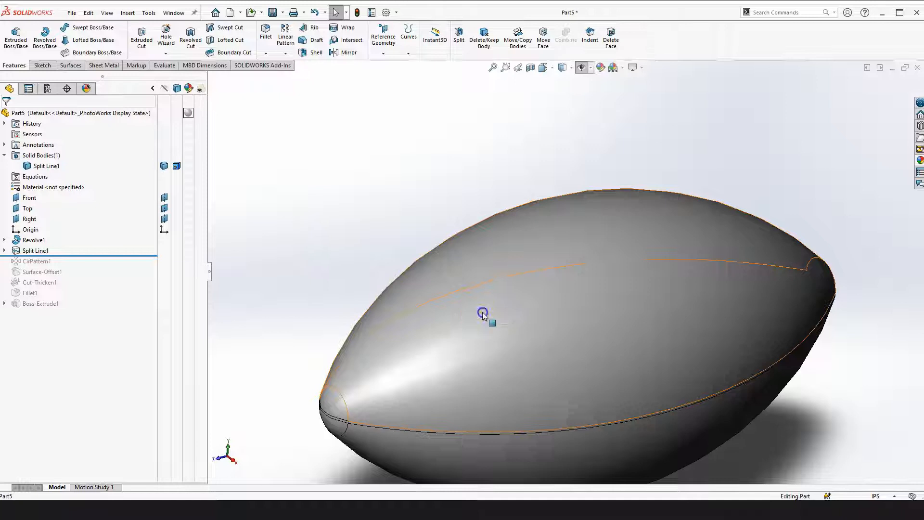
left_click(483, 313)
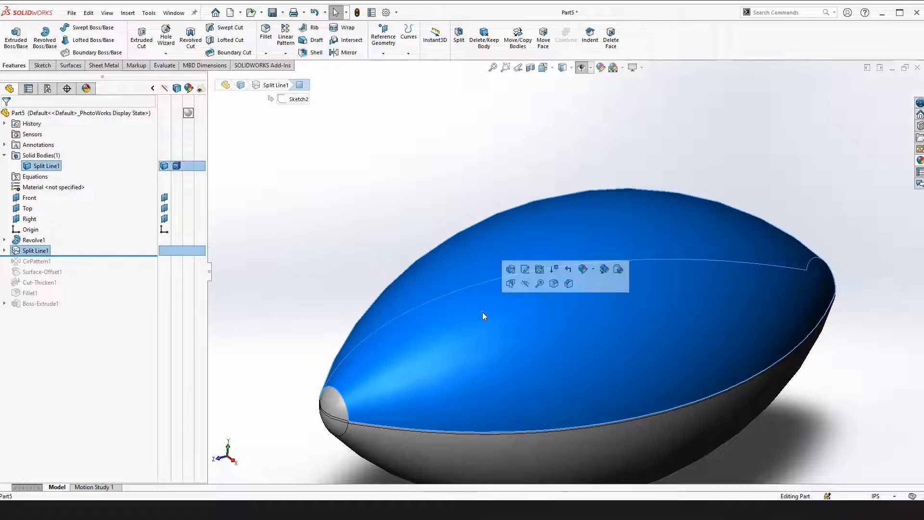
left_click(350, 257)
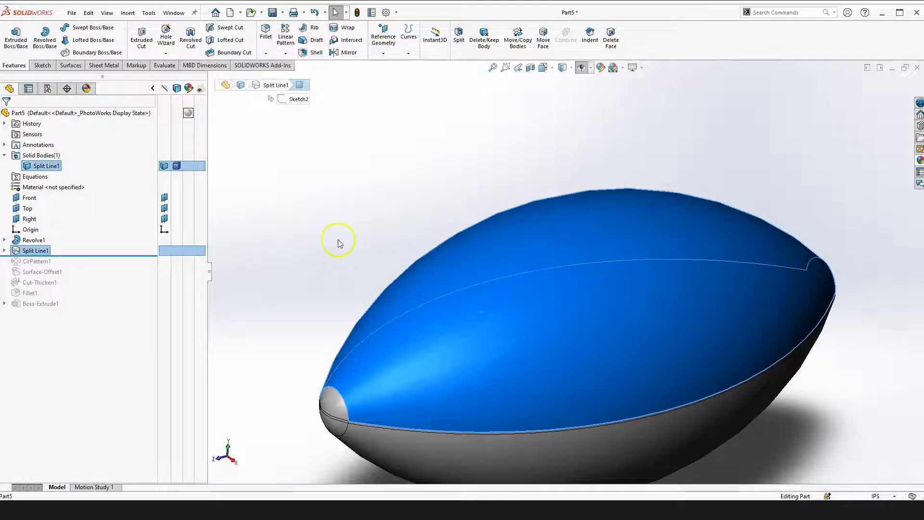
left_click(325, 224)
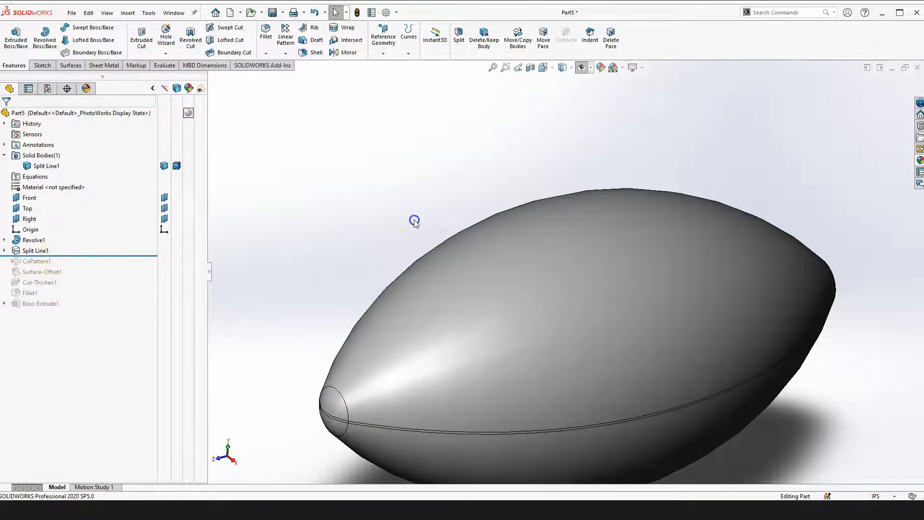
- Create an offset surface 0.10 in outside the ball's large upper face
left_click(70, 66)
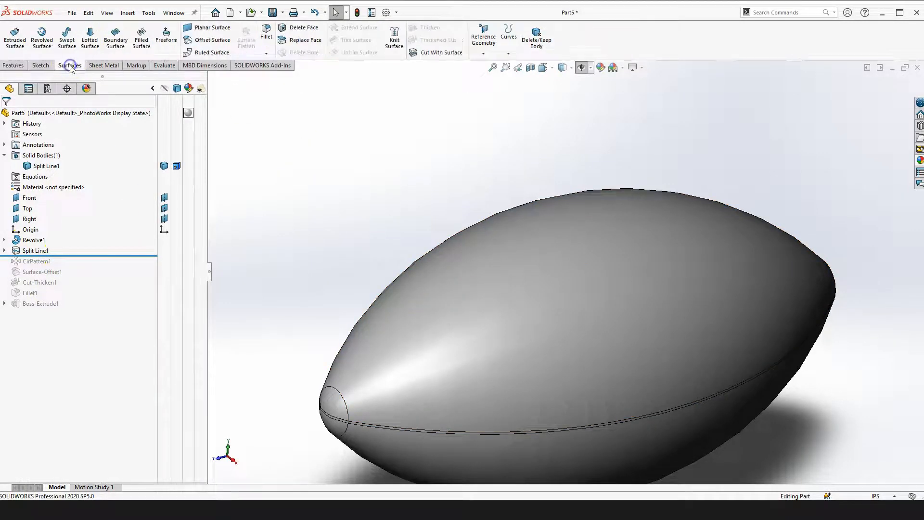
left_click(222, 41)
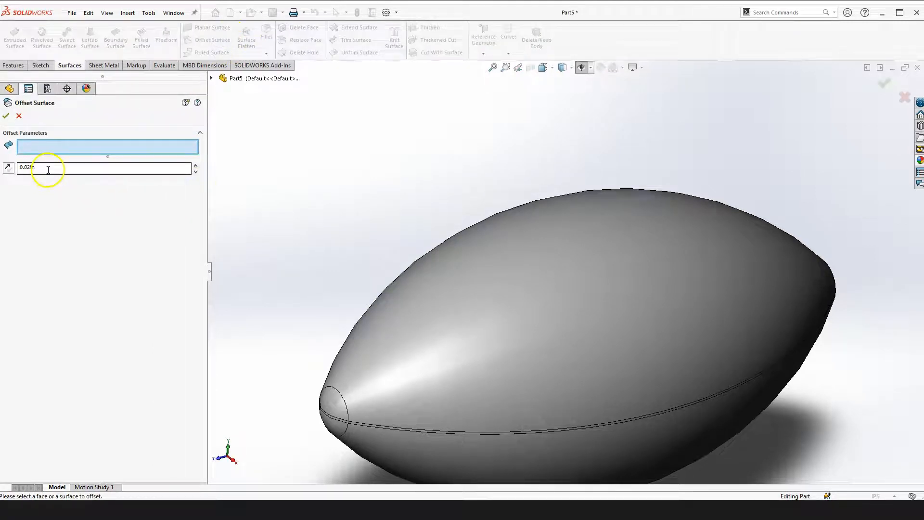
left_click(467, 318)
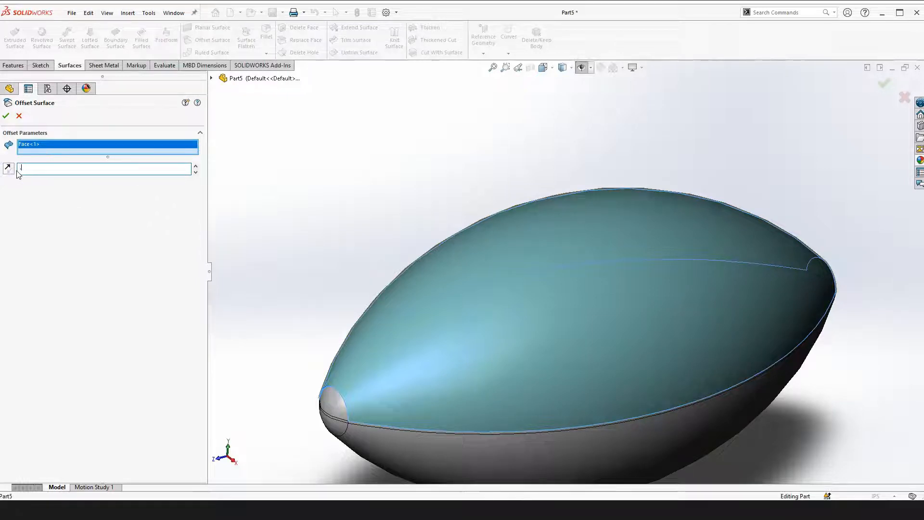
key("Return")
right_click_drag(291, 200, 291, 222)
middle_click_drag(518, 363, 500, 264)
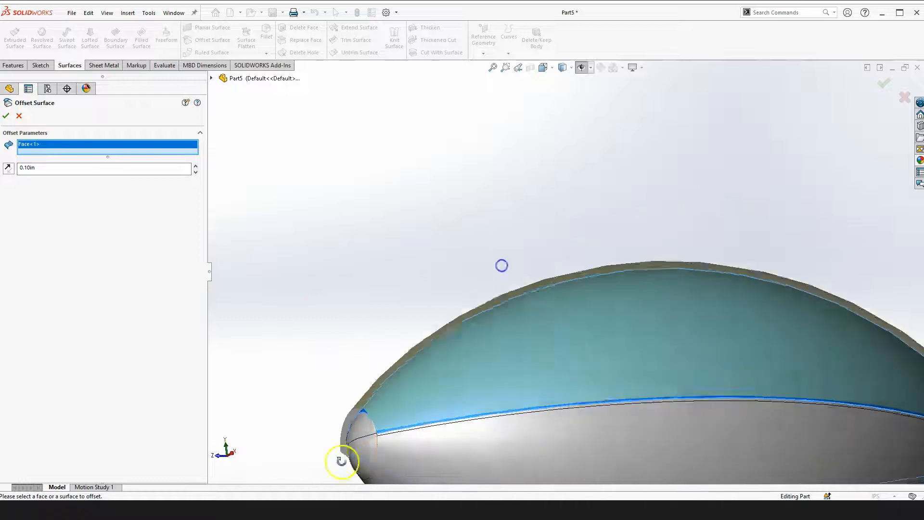
scroll(342, 460, "down", 6)
mouse_move(462, 313)
middle_mouse_down()
mouse_move(496, 297)
mouse_move(457, 306)
middle_mouse_up()
left_click(6, 116)
left_click(285, 251)
- Hide the ball's solid body and examine the offset surface on its own
scroll(455, 339, "up", 5)
scroll(455, 340, "up", 7)
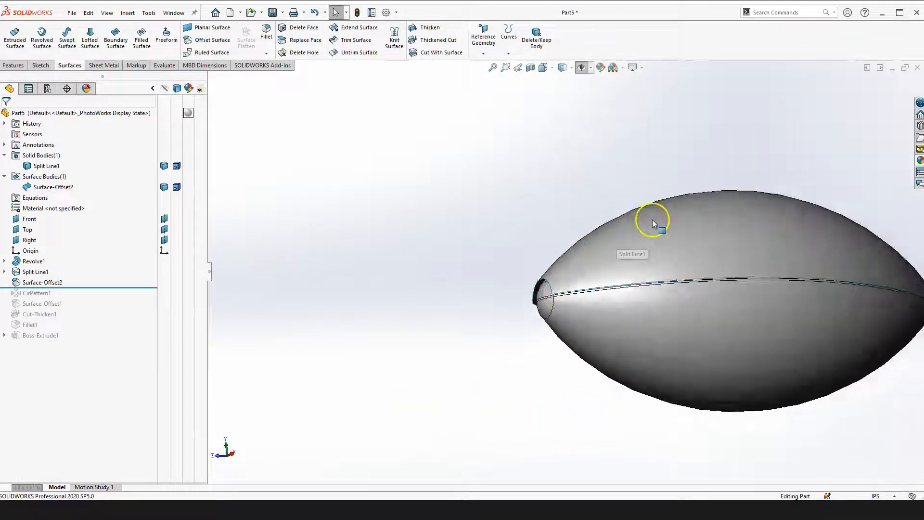
scroll(654, 222, "down", 4)
right_click_drag(350, 173, 376, 268)
left_click_drag(376, 268, 284, 191)
key("Escape")
left_click(165, 165)
left_click(281, 174)
right_click_drag(284, 142, 285, 187)
left_click_drag(409, 337, 437, 342)
scroll(437, 342, "up", 3)
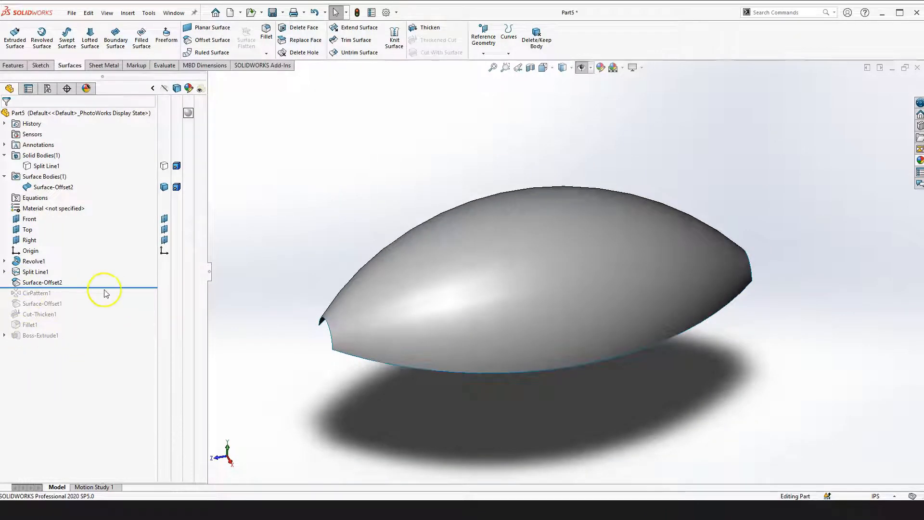
- Show the ball's solid body again and roll the model history forward past the lace extrusion
left_click(164, 166)
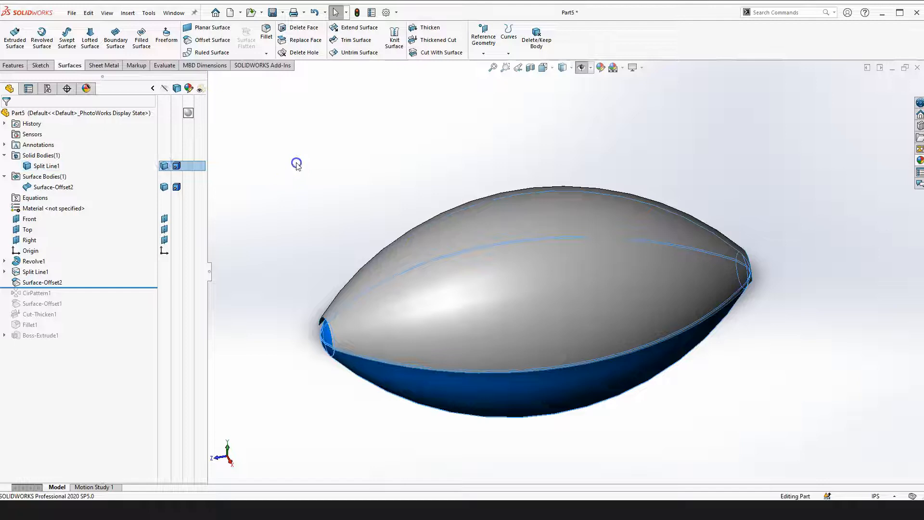
left_click(297, 162)
left_click(310, 192)
left_click_drag(110, 287, 96, 352)
left_click(268, 231)
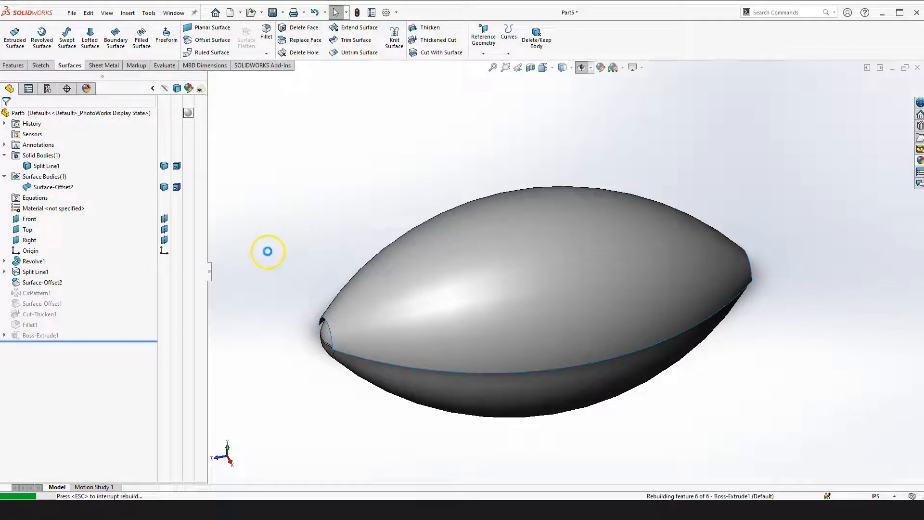
- Examine where the laces protrude through the offset surface, close up and from several angles
scroll(568, 214, "down", 2)
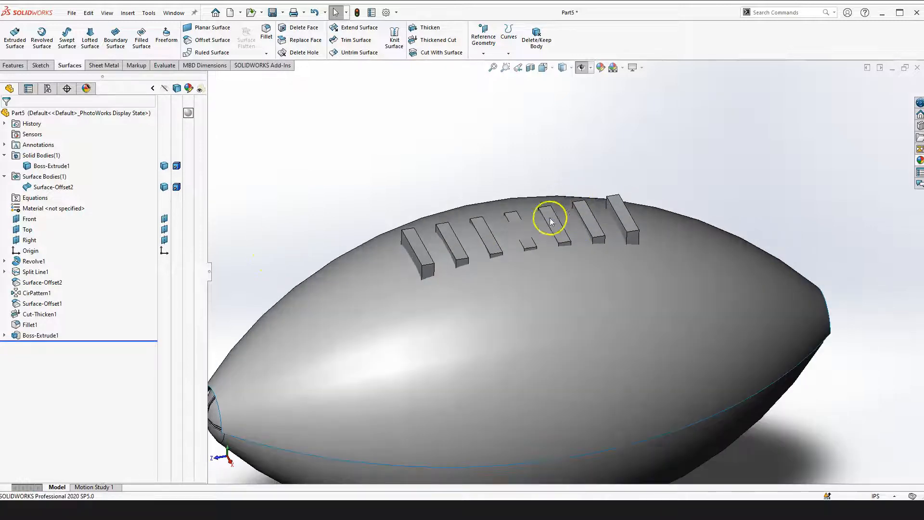
scroll(551, 222, "down", 2)
scroll(409, 240, "up", 2)
left_click(326, 260)
scroll(523, 260, "down", 2)
middle_click_drag(524, 263, 515, 235)
scroll(519, 260, "down", 3)
scroll(541, 280, "up", 3)
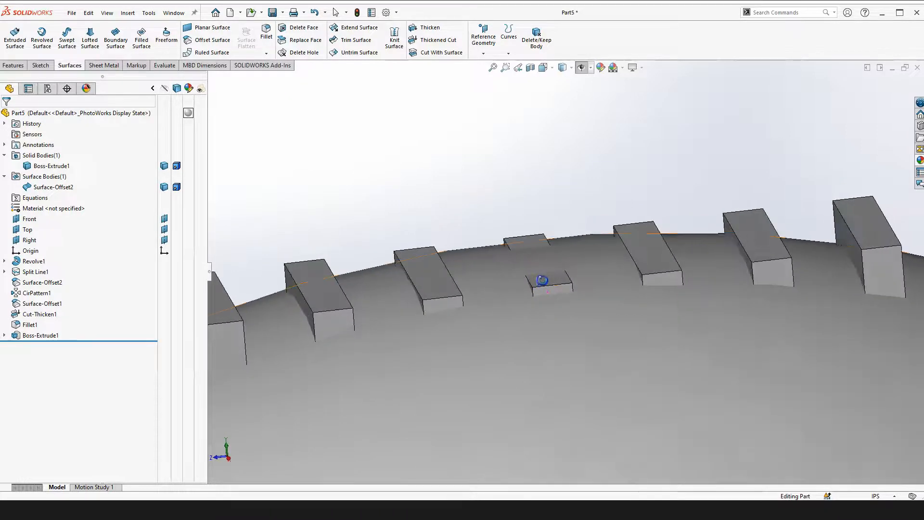
scroll(498, 321, "up", 2)
mouse_move(498, 321)
middle_mouse_down()
mouse_move(521, 293)
mouse_move(505, 295)
mouse_move(495, 315)
middle_mouse_up()
middle_click_drag(525, 272, 552, 302)
mouse_move(548, 231)
middle_mouse_down()
mouse_move(359, 283)
mouse_move(624, 272)
mouse_move(581, 300)
mouse_move(571, 229)
mouse_move(545, 213)
middle_mouse_up()
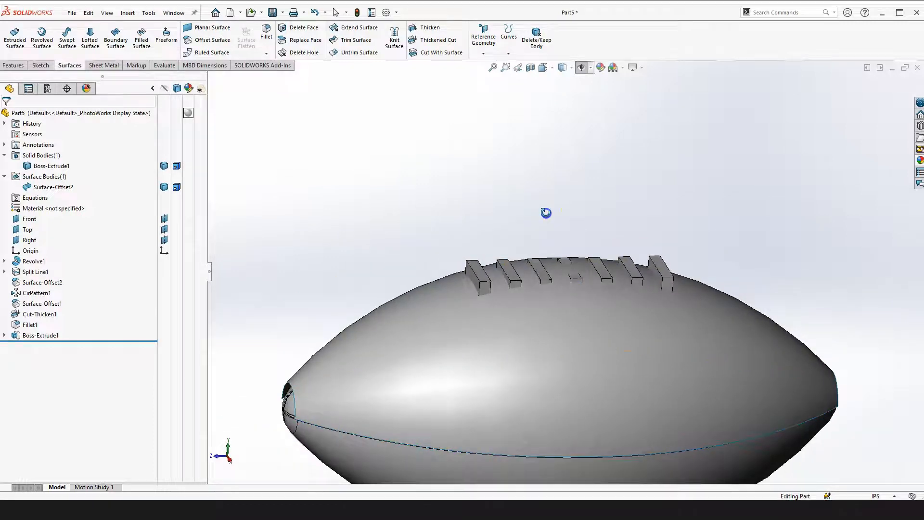
- Edit the lace extrusion and set its blind depth to 0.5 in
left_click(39, 335)
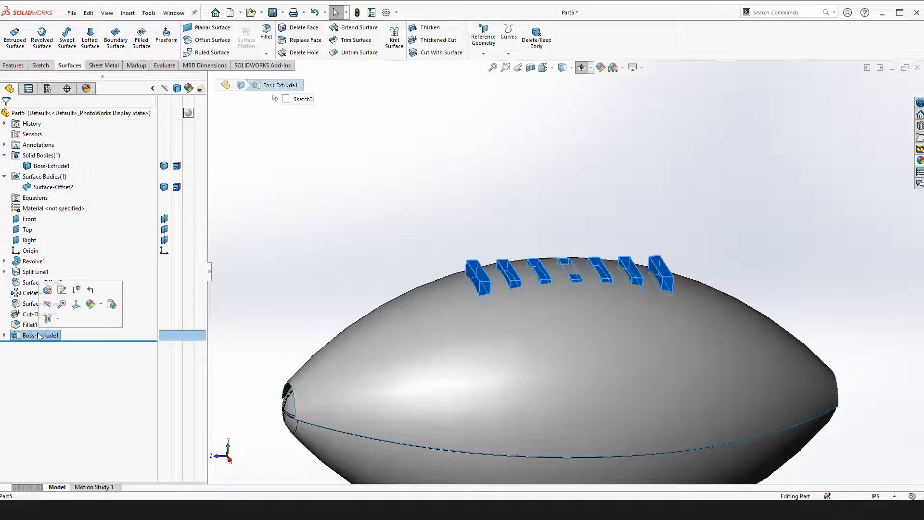
left_click(47, 289)
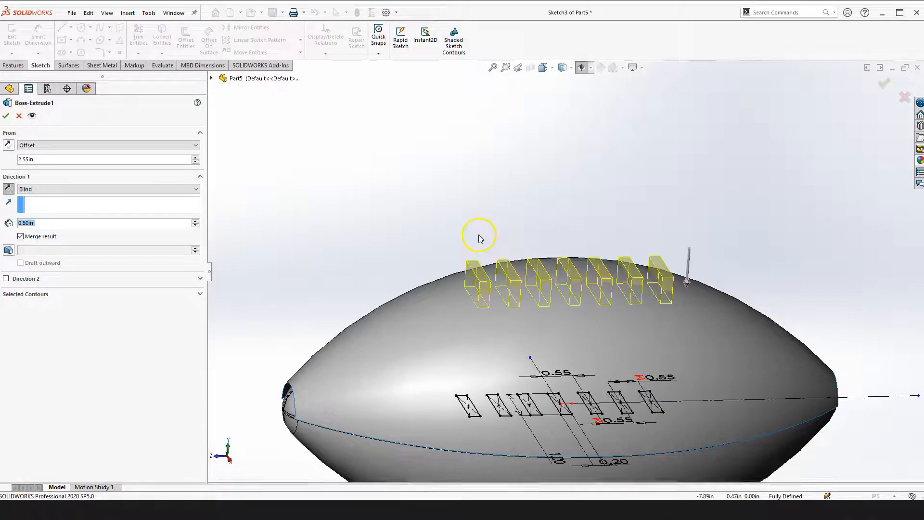
key("BackSpace")
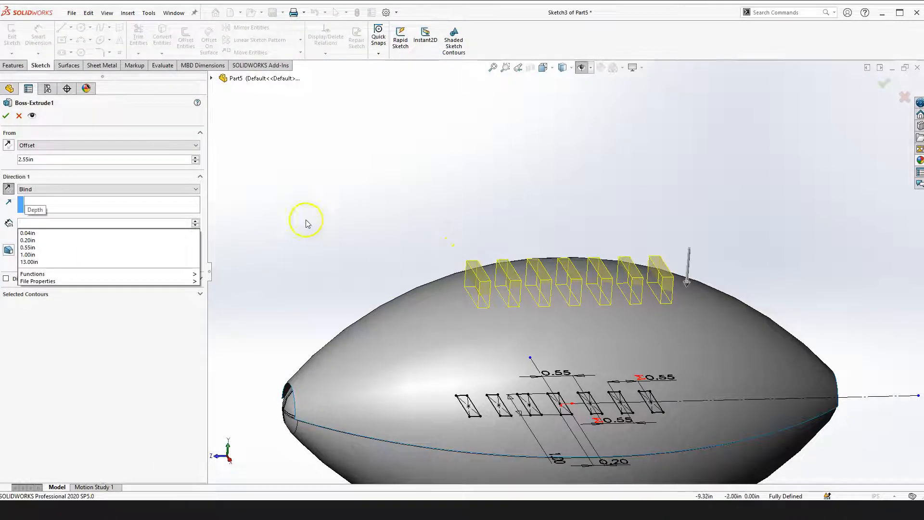
type(".5")
key("Return")
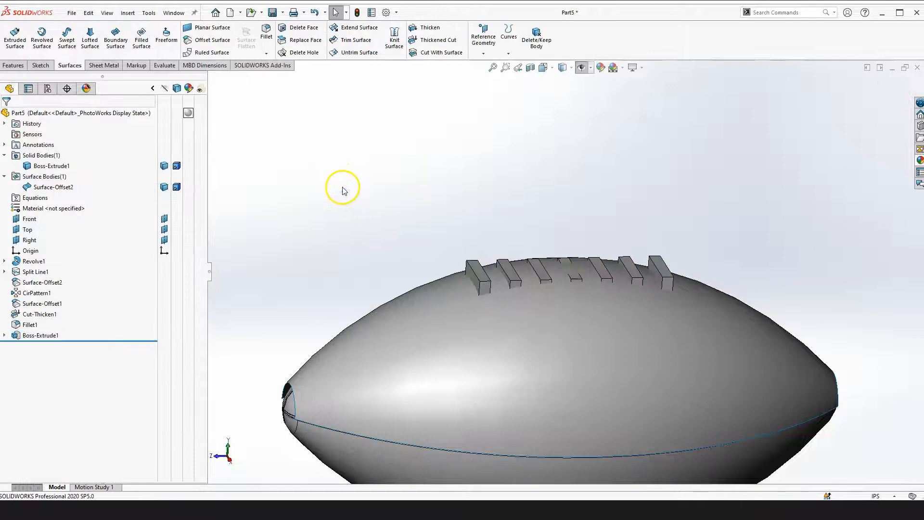
- Check the lace heights from the side and set the lace extrusion's start offset to 2.65 in
key("space")
left_click(457, 246)
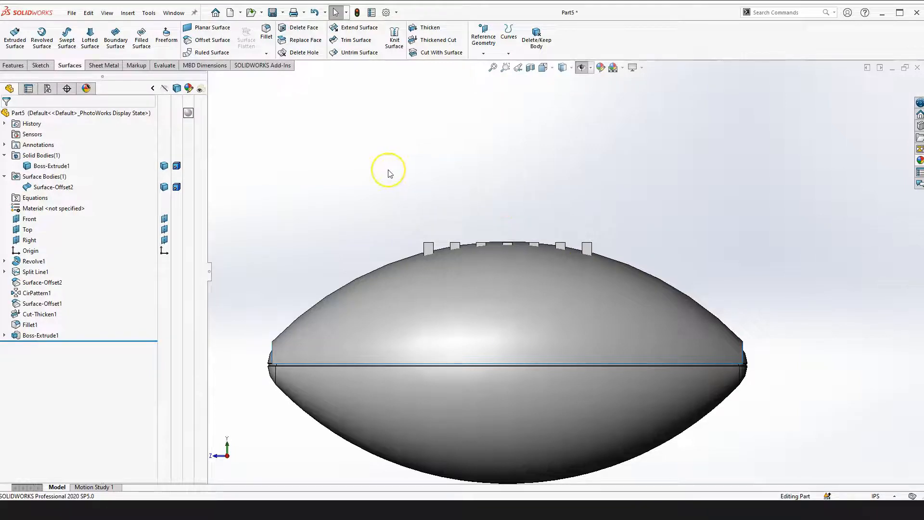
key("space")
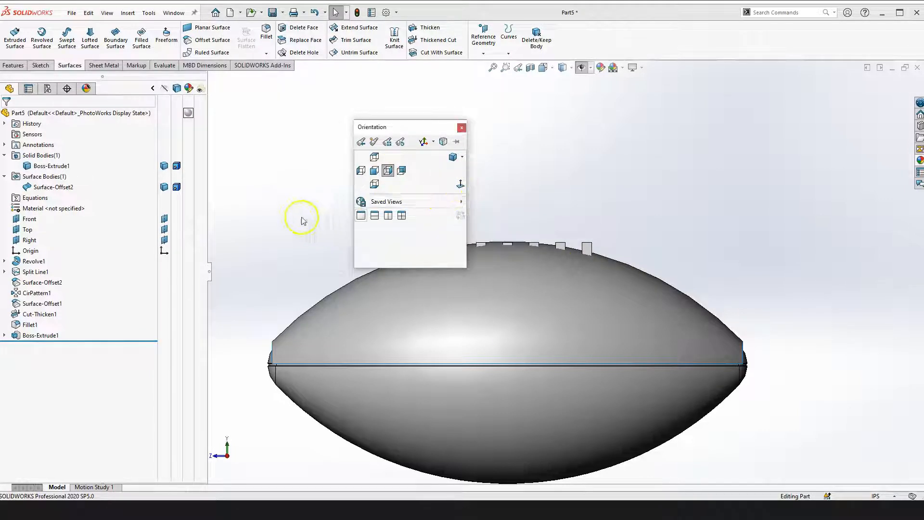
left_click(292, 210)
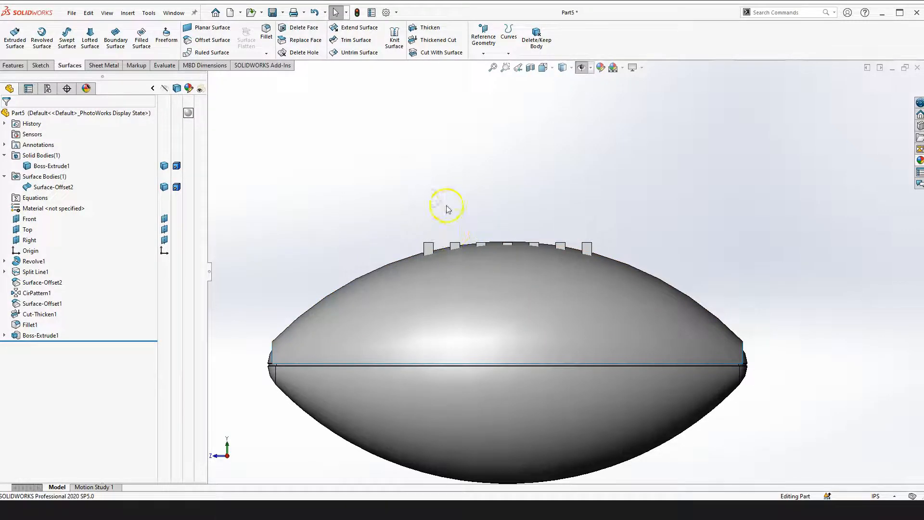
scroll(533, 226, "down", 5)
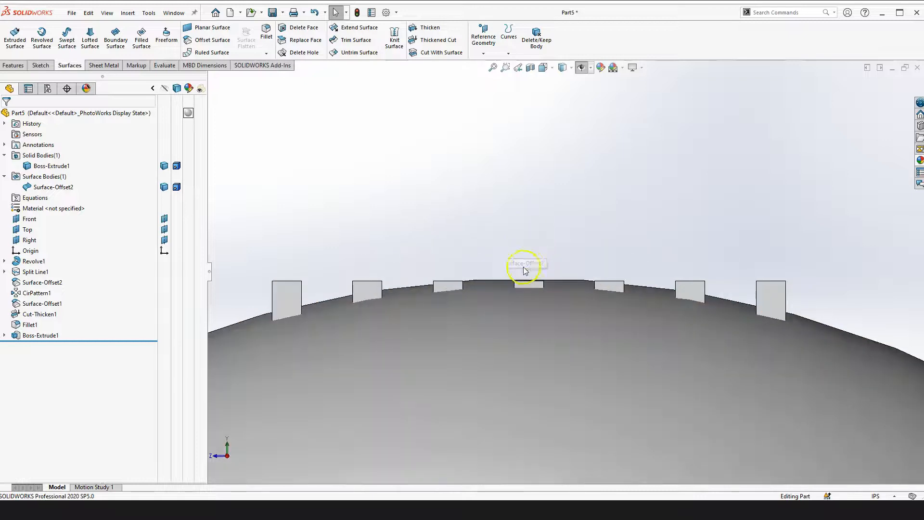
scroll(537, 274, "up", 4)
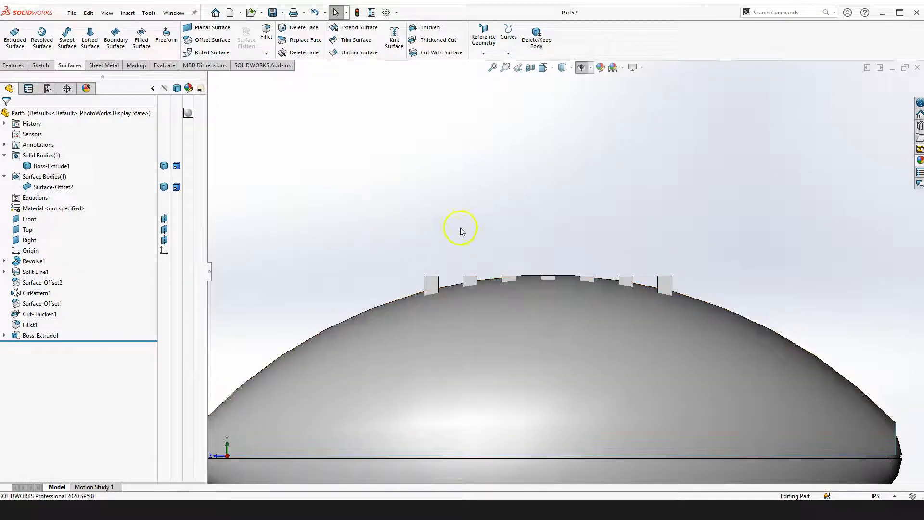
left_click(39, 335)
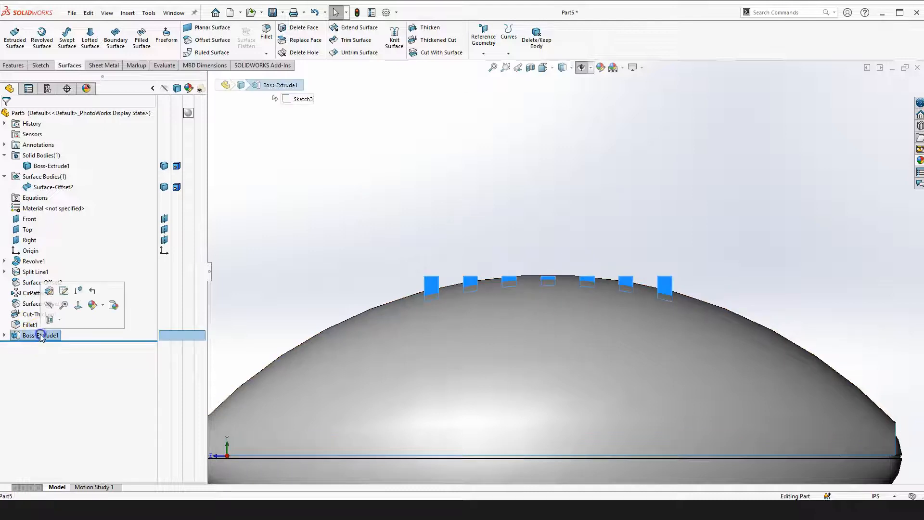
left_click(50, 291)
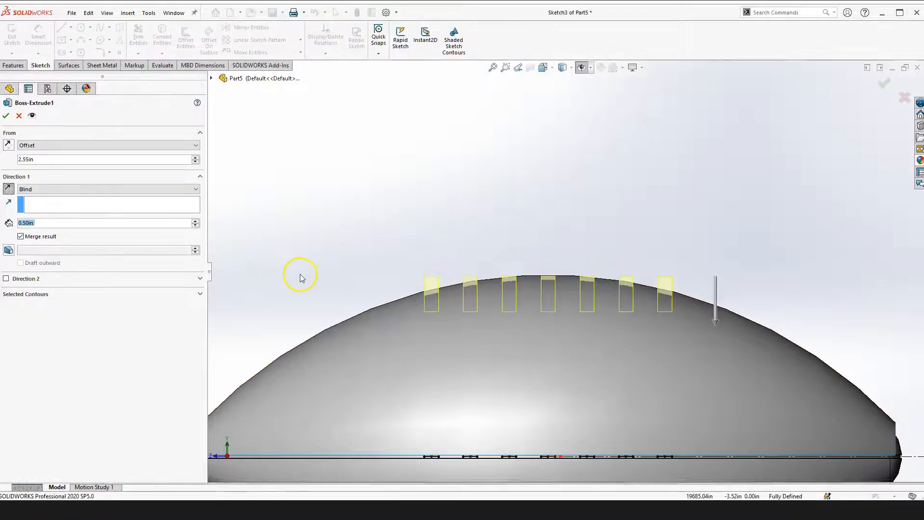
left_click(195, 156)
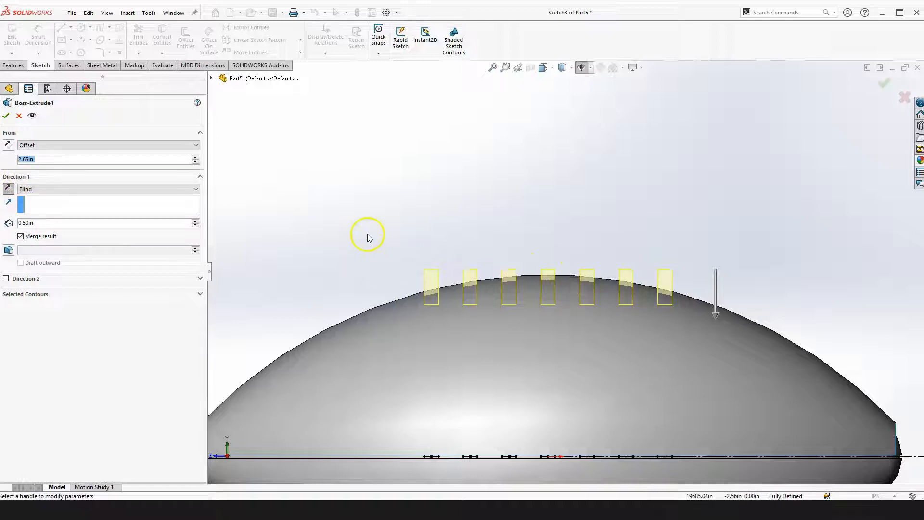
left_click(6, 117)
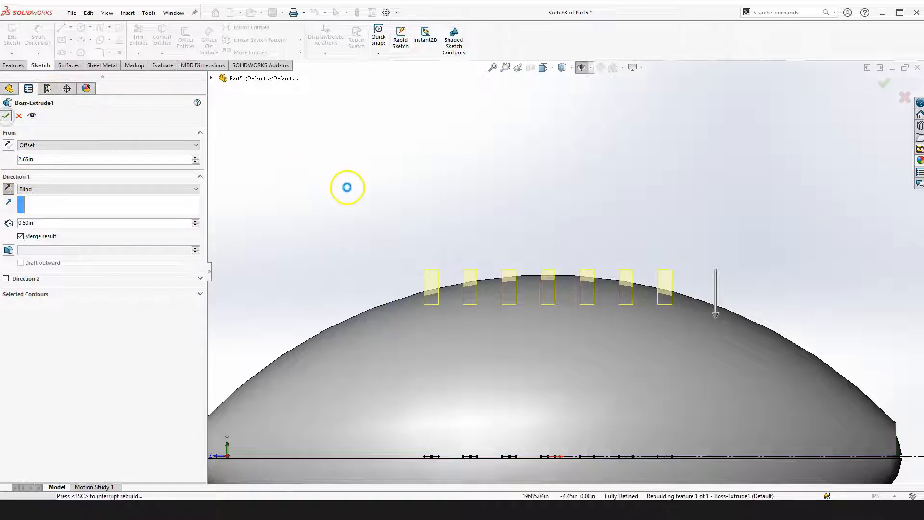
left_click(398, 190)
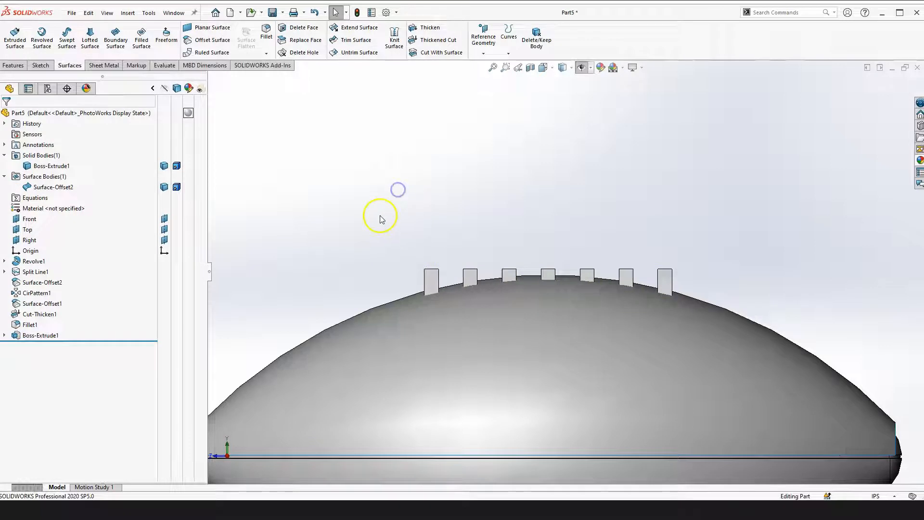
- Examine how the raised laces stand above the offset surface along the ball
scroll(375, 204, "up", 1)
left_click(372, 195)
scroll(450, 385, "up", 2)
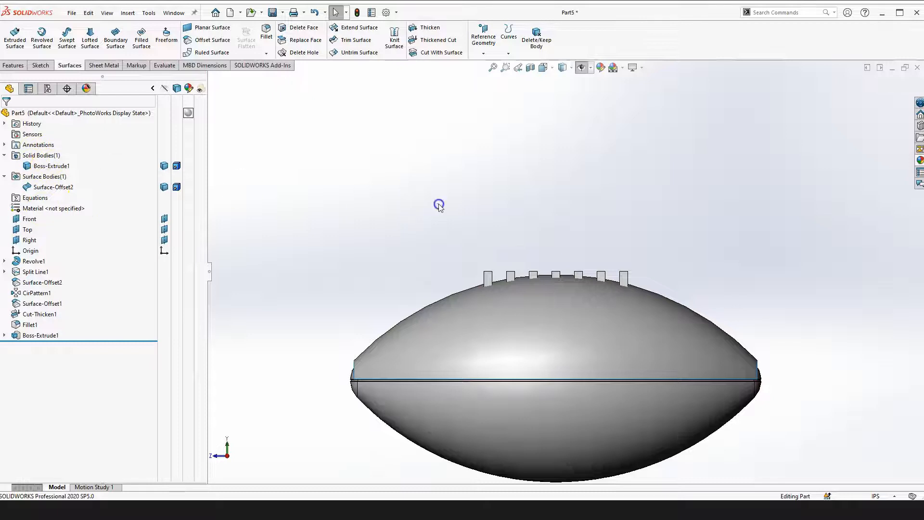
right_click_drag(347, 220, 385, 293)
scroll(510, 336, "down", 2)
middle_click_drag(509, 336, 454, 314)
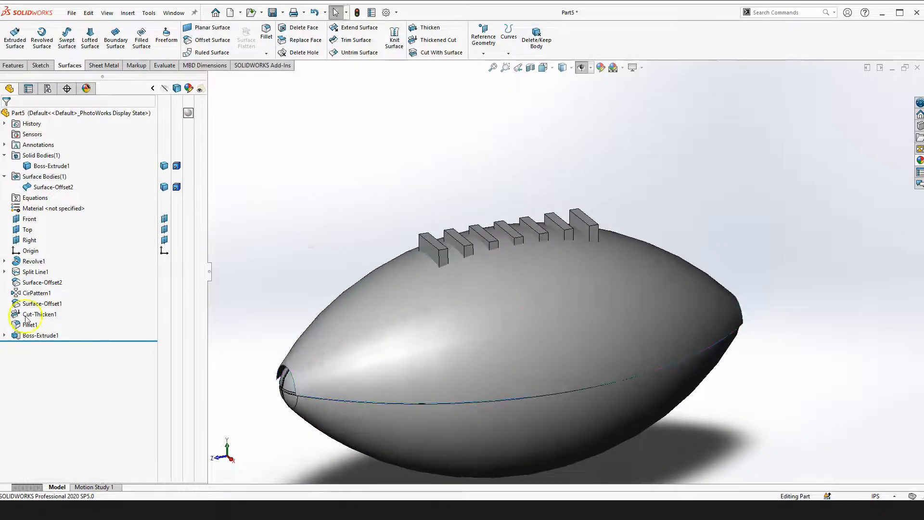
left_click(36, 280)
left_click(257, 212)
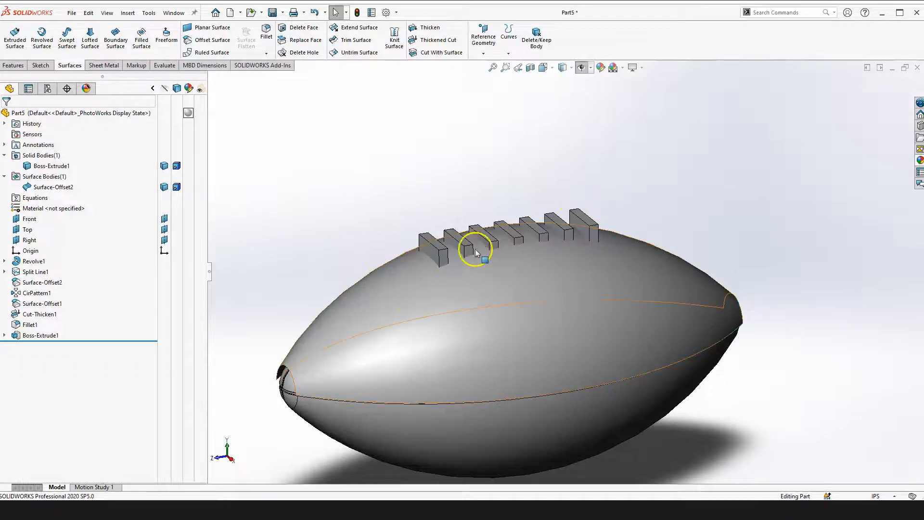
left_click(359, 176)
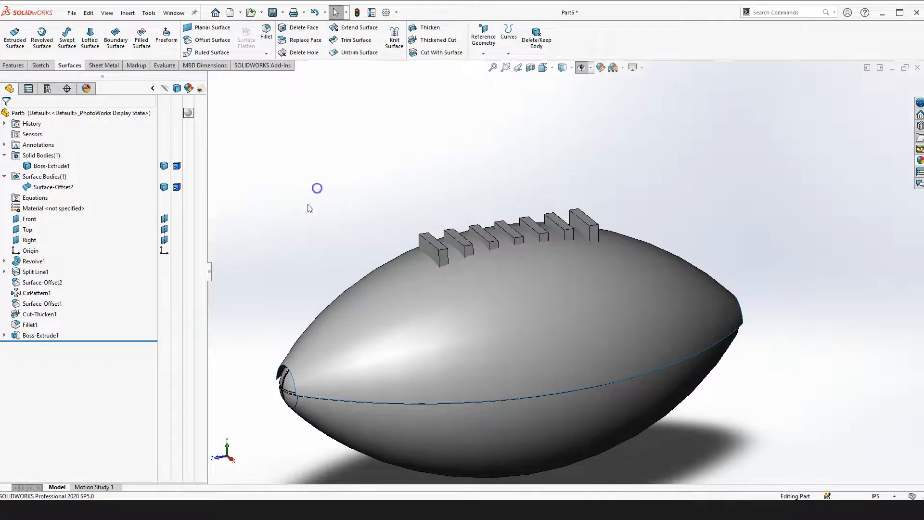
left_click(326, 133)
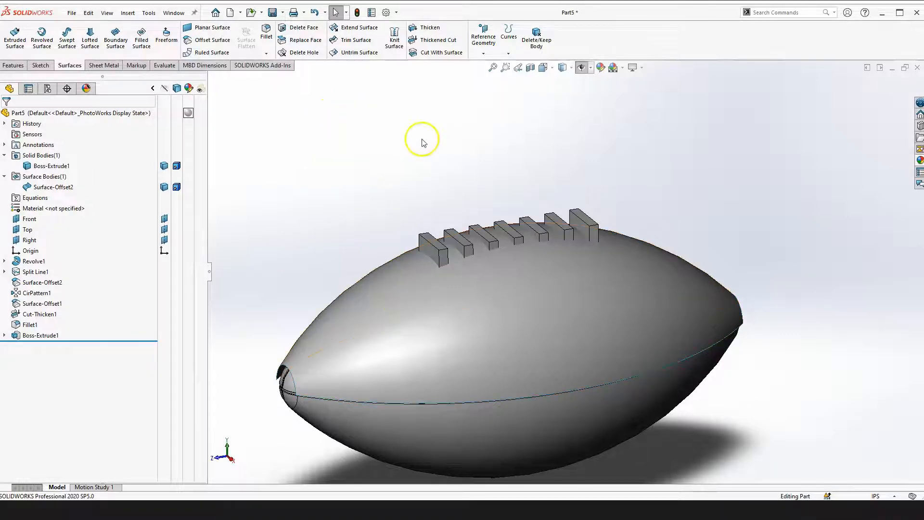
- Cut the solid body with the offset surface Surface-Offset2 to trim away the lace material above it
left_click(447, 53)
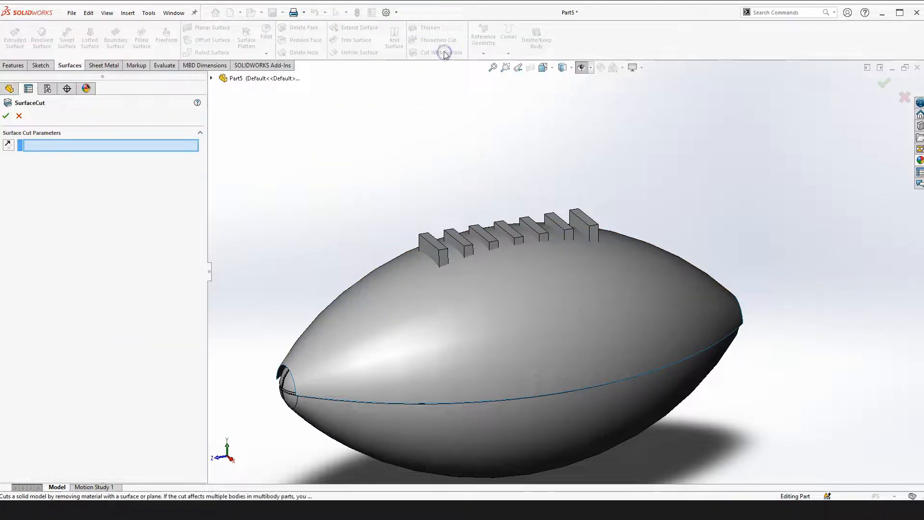
left_click(406, 304)
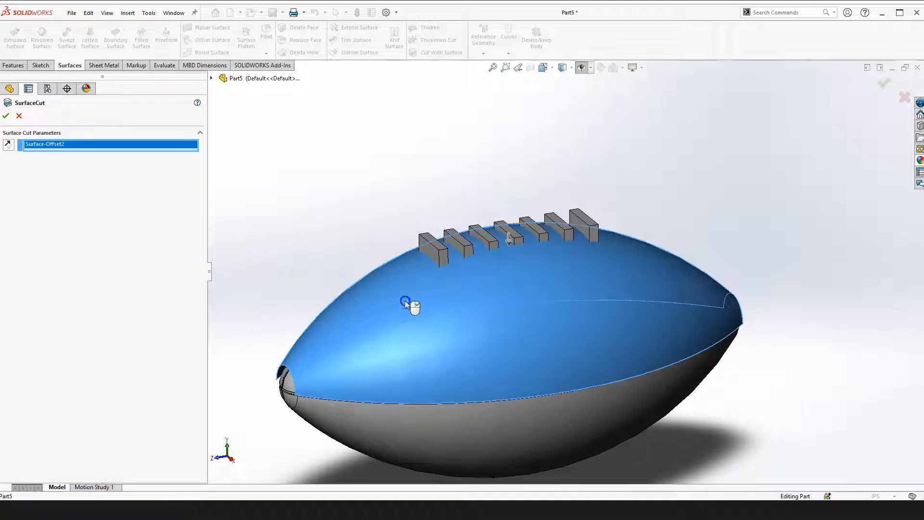
left_click(419, 297)
left_click(6, 116)
- Inspect the trimmed lace tops against the offset surface, close up and from several angles
scroll(463, 244, "down", 3)
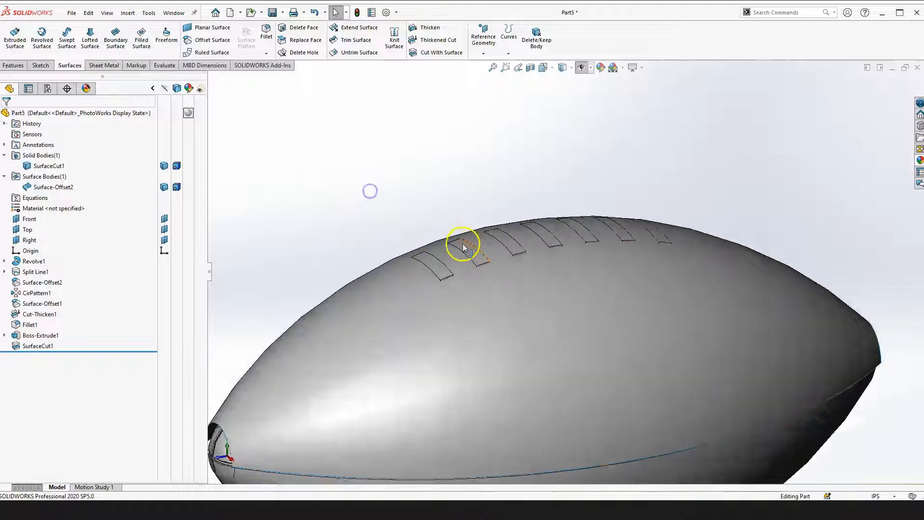
scroll(462, 245, "down", 2)
right_click_drag(388, 166, 388, 207)
scroll(474, 287, "down", 1)
mouse_move(476, 286)
left_mouse_down()
mouse_move(397, 214)
mouse_move(483, 285)
left_mouse_up()
scroll(483, 285, "up", 4)
scroll(558, 268, "up", 3)
left_click_drag(558, 269, 524, 192)
scroll(574, 319, "down", 2)
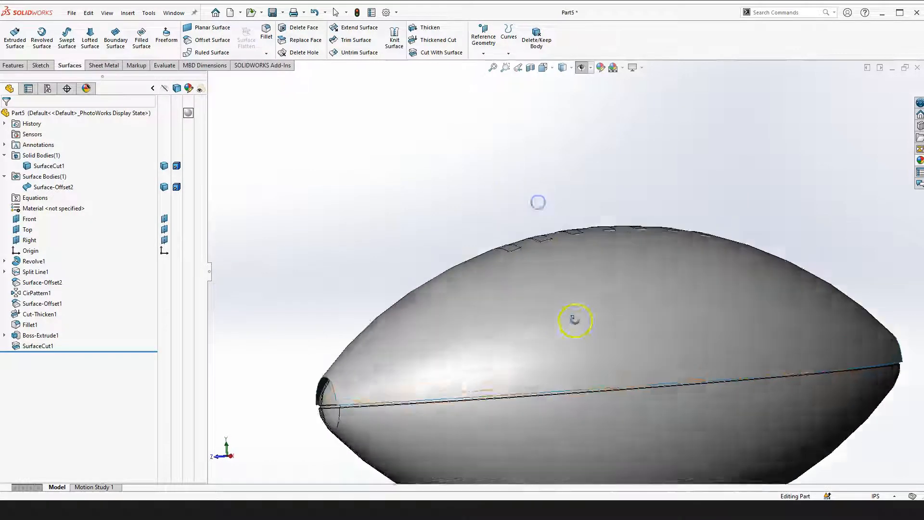
scroll(443, 212, "down", 3)
scroll(406, 220, "up", 5)
- Hide the offset surface body Surface-Offset2
left_click(370, 218)
left_click(163, 187)
left_click(472, 198)
- Examine the curved laces and the seam beneath them from the side, from above and close up
right_click_drag(443, 173, 439, 239)
scroll(541, 231, "down", 4)
left_click_drag(560, 264, 568, 334)
middle_click_drag(568, 334, 592, 380)
middle_click_drag(523, 308, 587, 198)
scroll(580, 241, "up", 3)
middle_click_drag(553, 363, 385, 344)
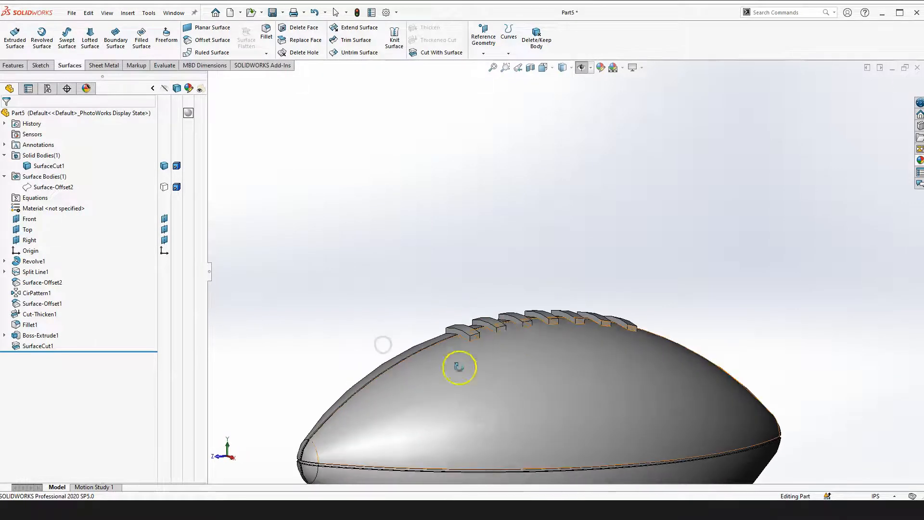
middle_click_drag(495, 324, 424, 271)
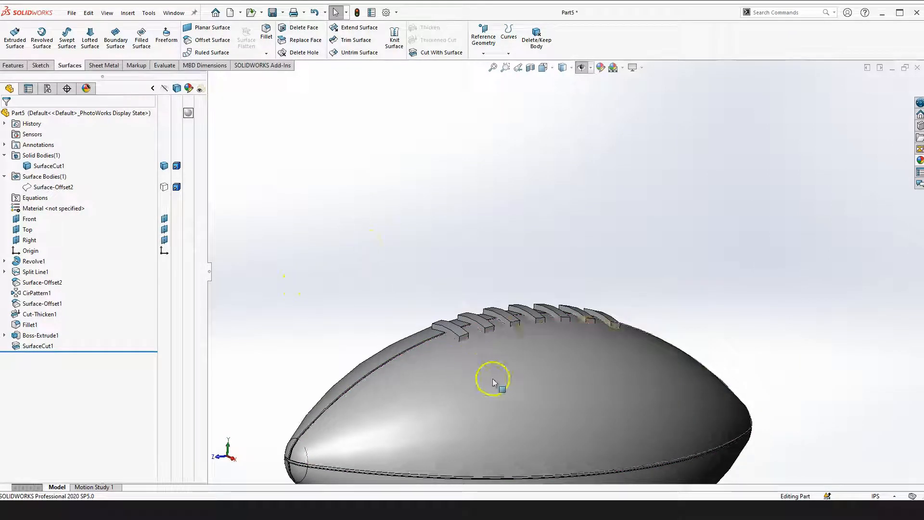
right_click_drag(295, 264, 311, 321)
left_click_drag(481, 338, 702, 306)
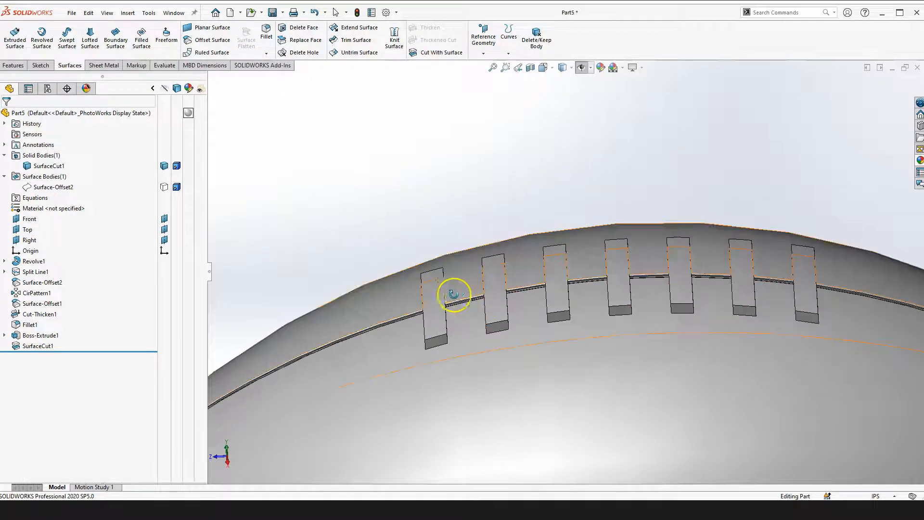
left_click_drag(463, 298, 476, 299)
scroll(621, 268, "up", 3)
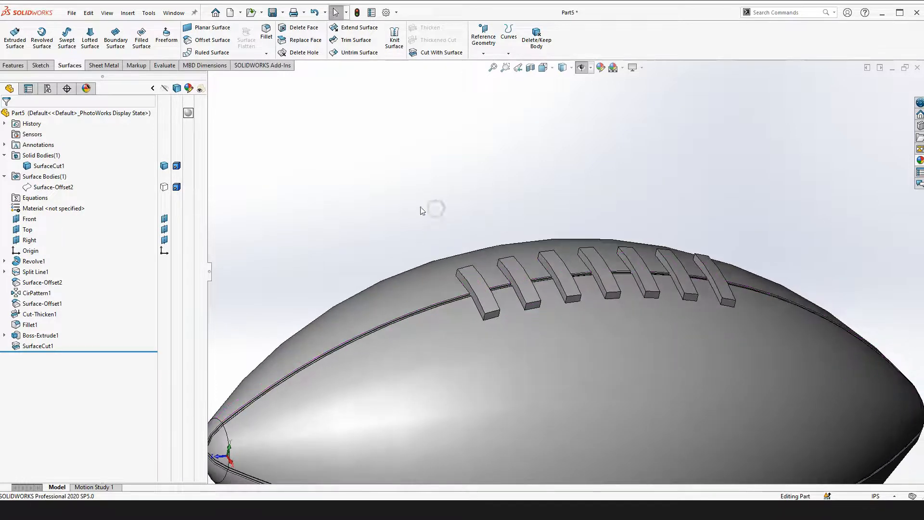
scroll(362, 199, "up", 2)
left_click(357, 200)
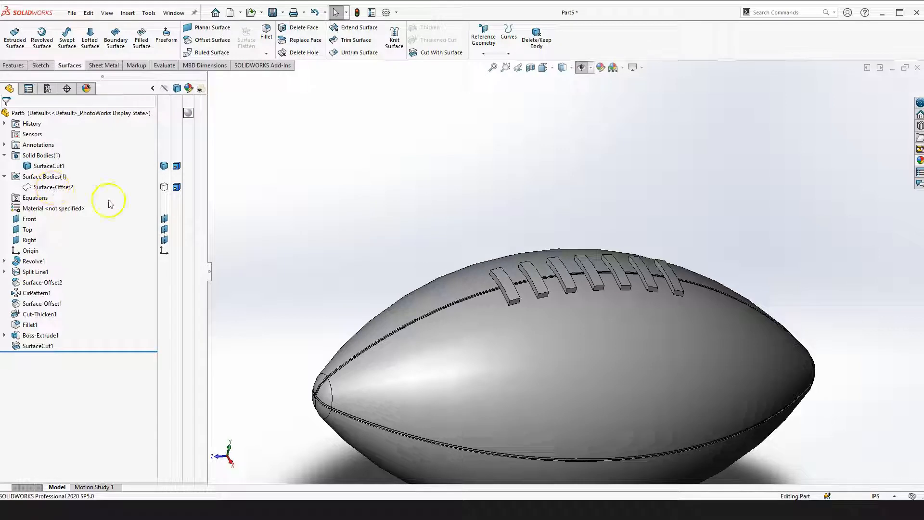
- Highlight the hidden offset surface and roll the model history back to just after Surface-Offset2
left_click(42, 189)
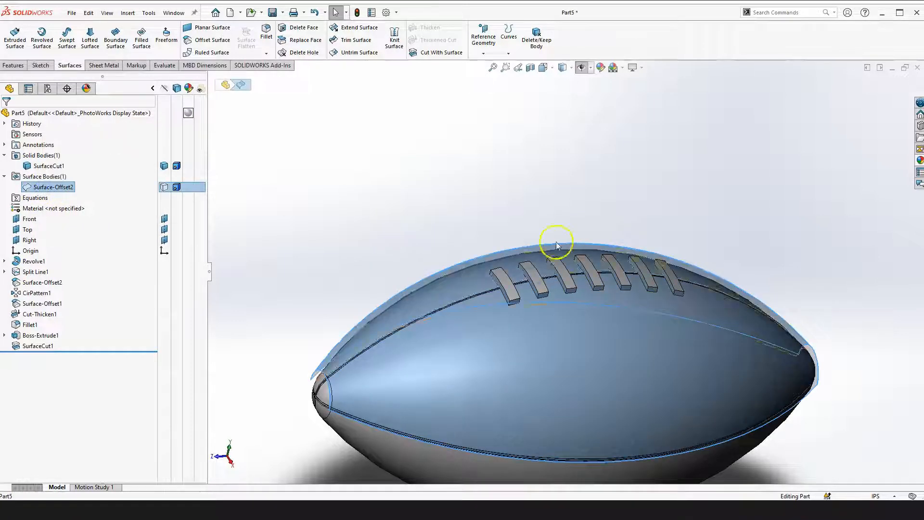
left_click(332, 174)
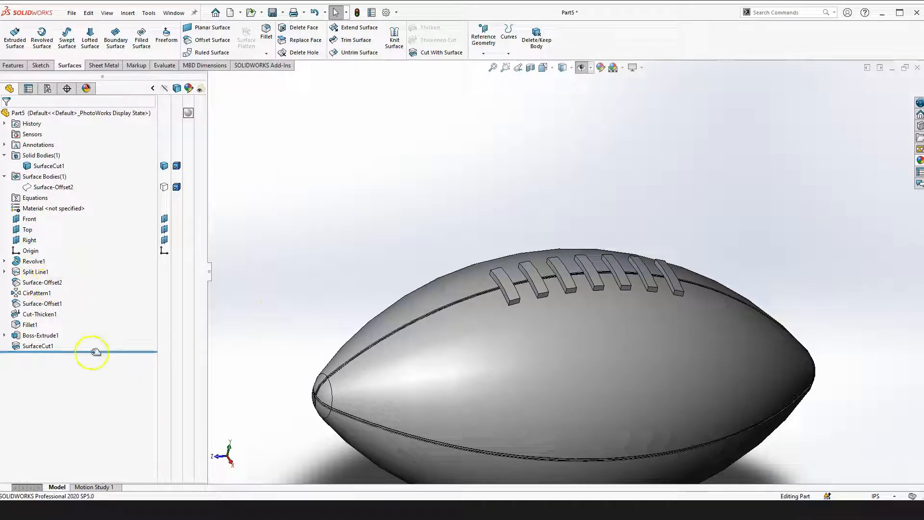
left_click_drag(102, 350, 90, 287)
left_click(287, 241)
left_click(331, 186)
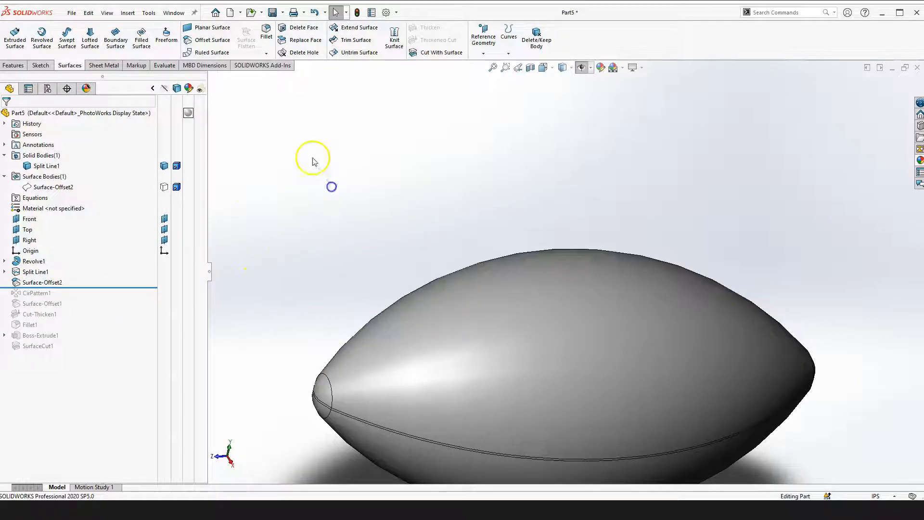
- Create an offset surface from the ball's upper face with an offset distance of 0 in
left_click(206, 47)
left_click(43, 168)
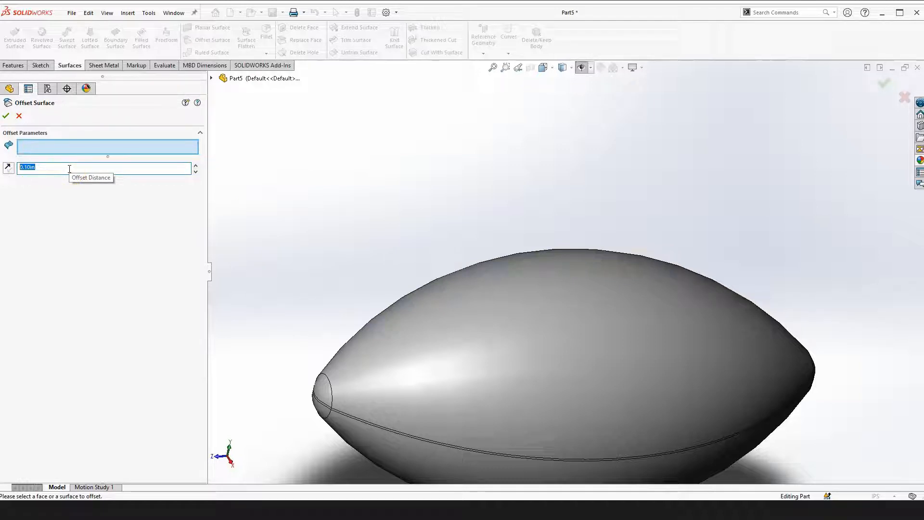
type("0")
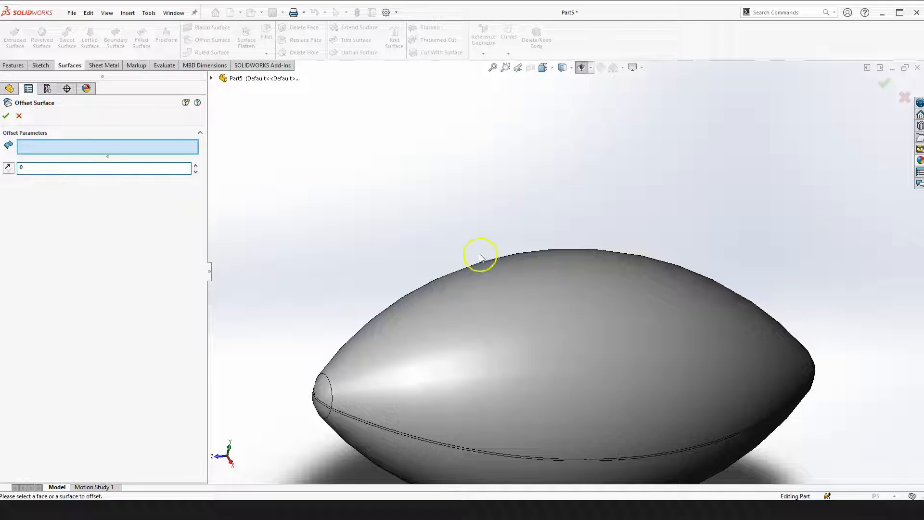
left_click(508, 323)
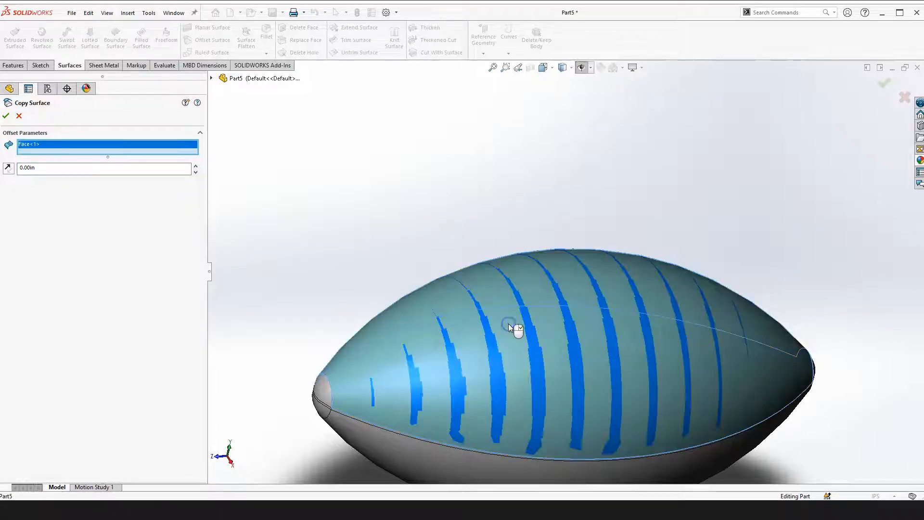
left_click(6, 116)
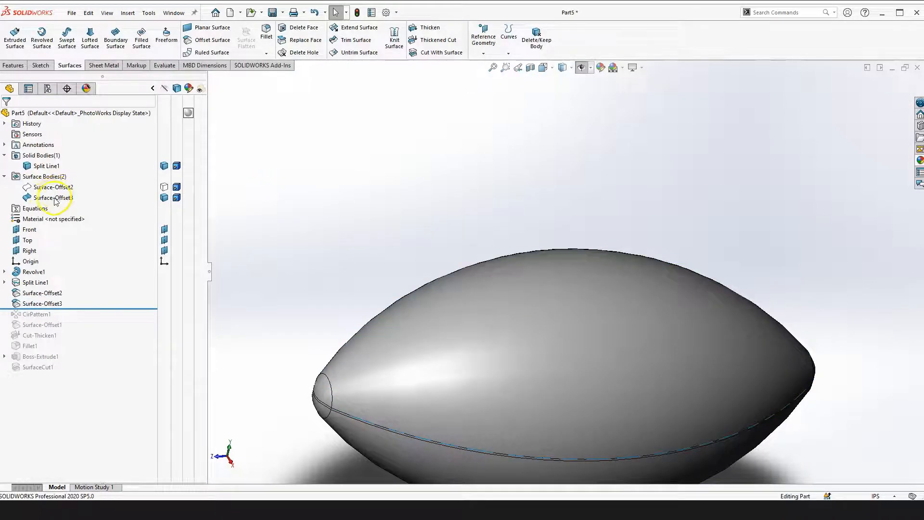
- Roll the model history forward past the surface cut, hide the ball's solid body and view the copied surface from the top
left_click_drag(149, 307, 110, 375)
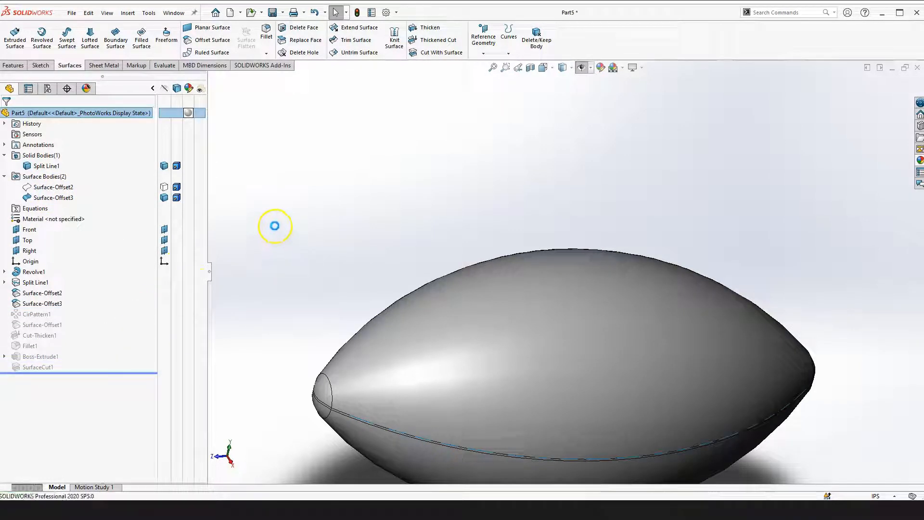
scroll(269, 233, "up", 2)
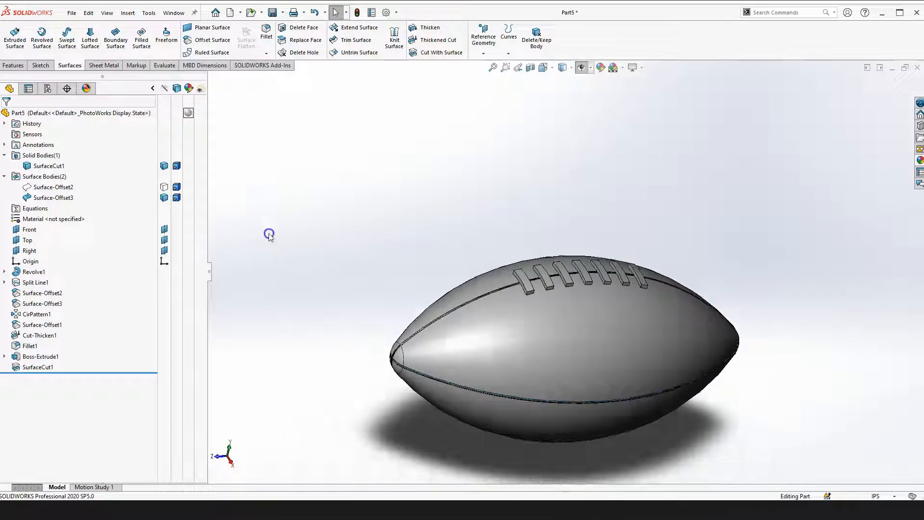
left_click(164, 165)
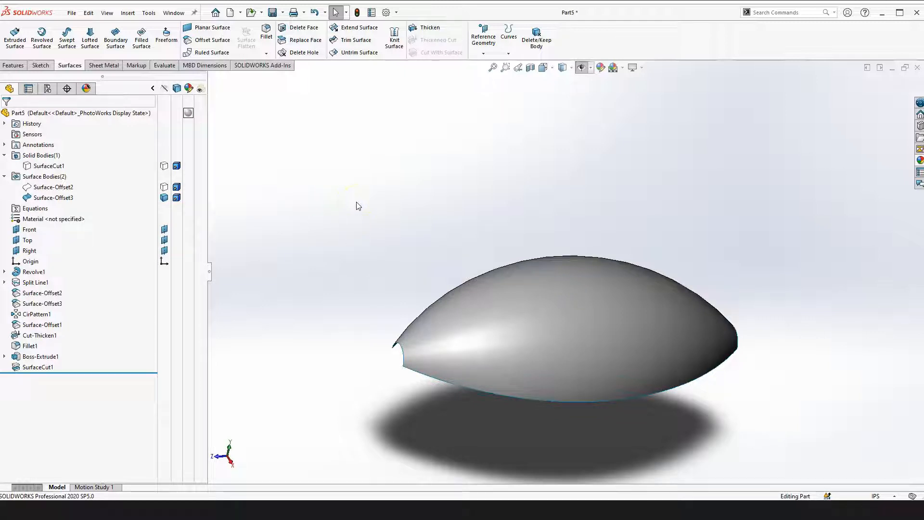
key("space")
left_click(380, 240)
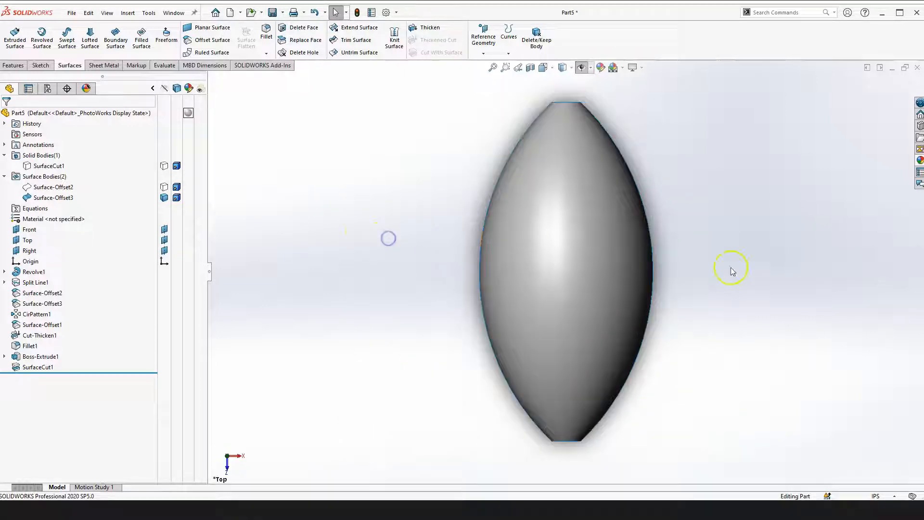
- Start a sketch on the Top plane and draw a center rectangle at the origin, about 0.60 in wide and 3.24 in long
left_click(27, 240)
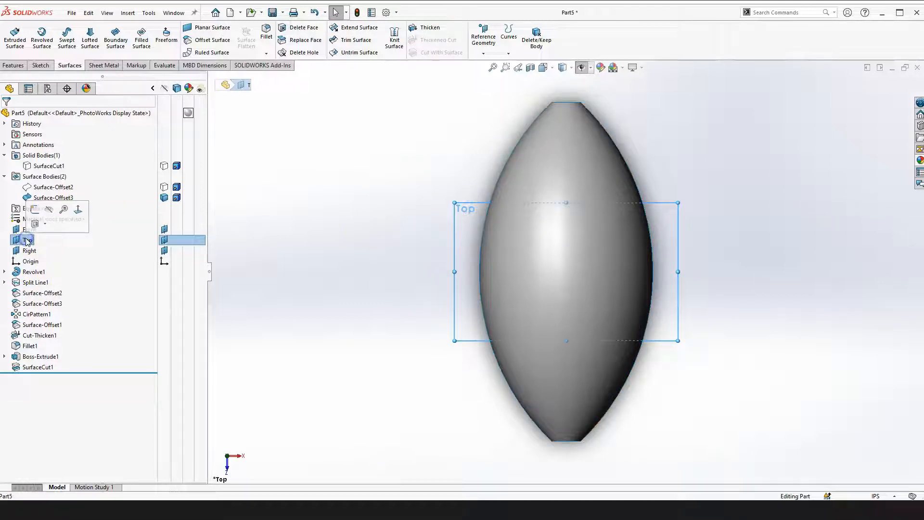
left_click(272, 246)
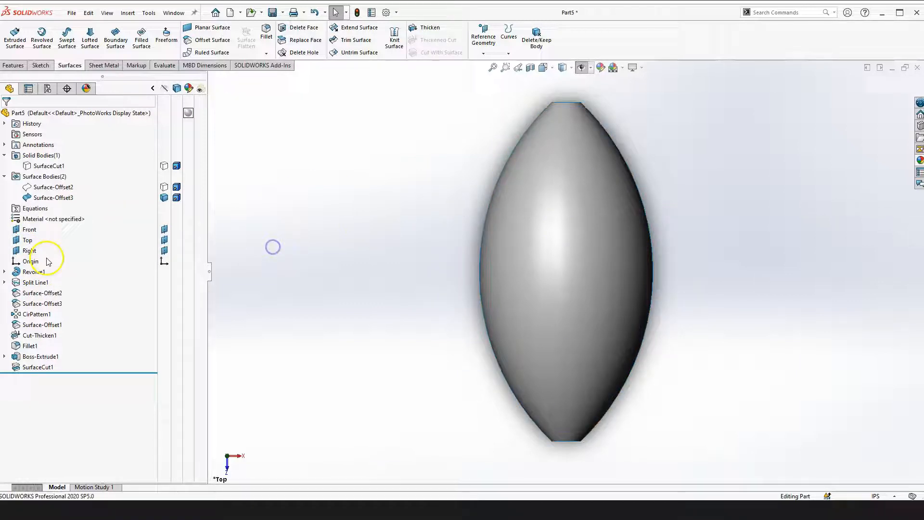
left_click(28, 241)
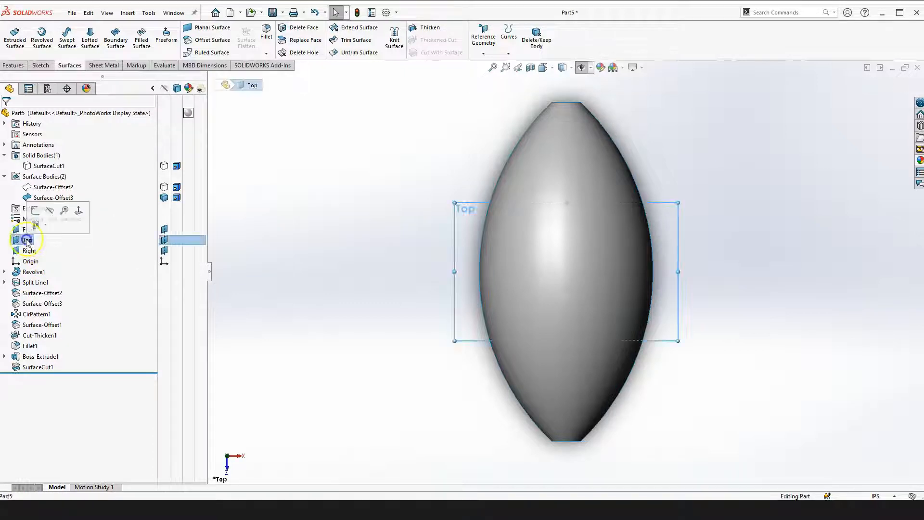
left_click(35, 210)
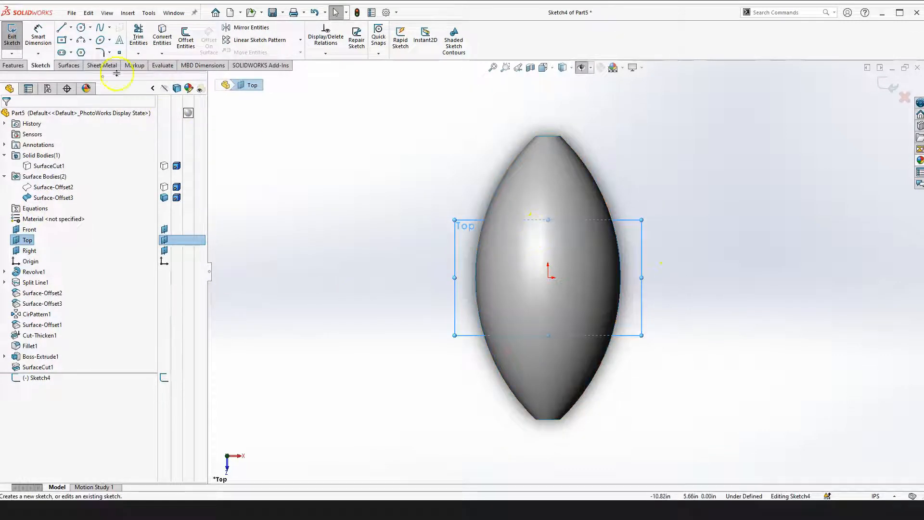
left_click(62, 41)
left_click_drag(549, 277, 557, 230)
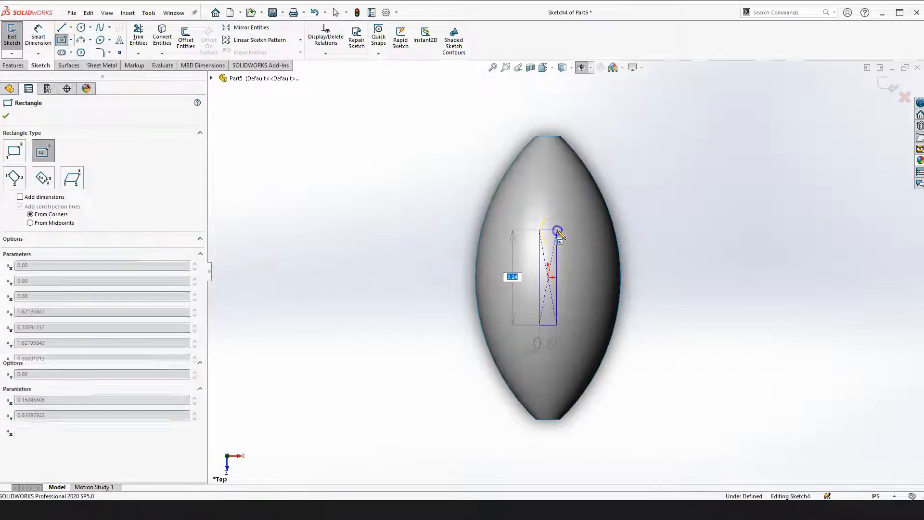
key("Escape")
scroll(677, 284, "down", 2)
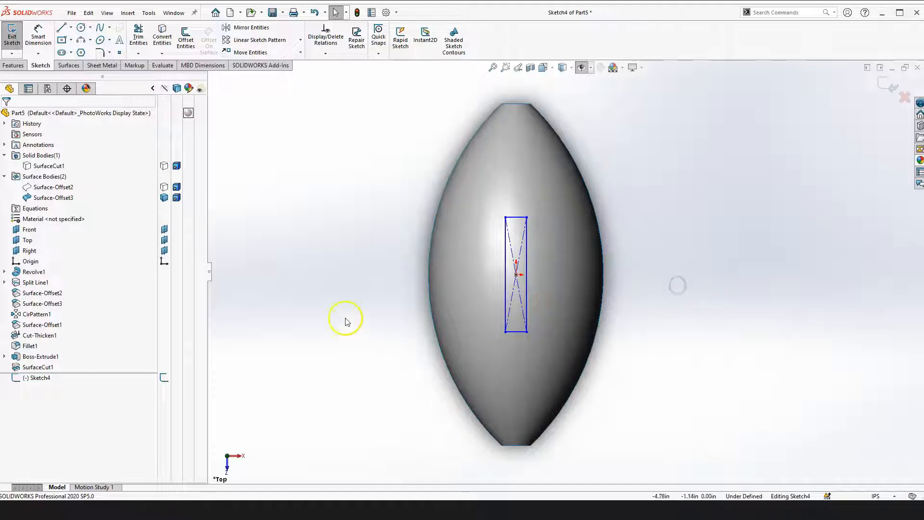
- Dimension the rectangle 1.85 in long and 1 in wide
left_click(38, 42)
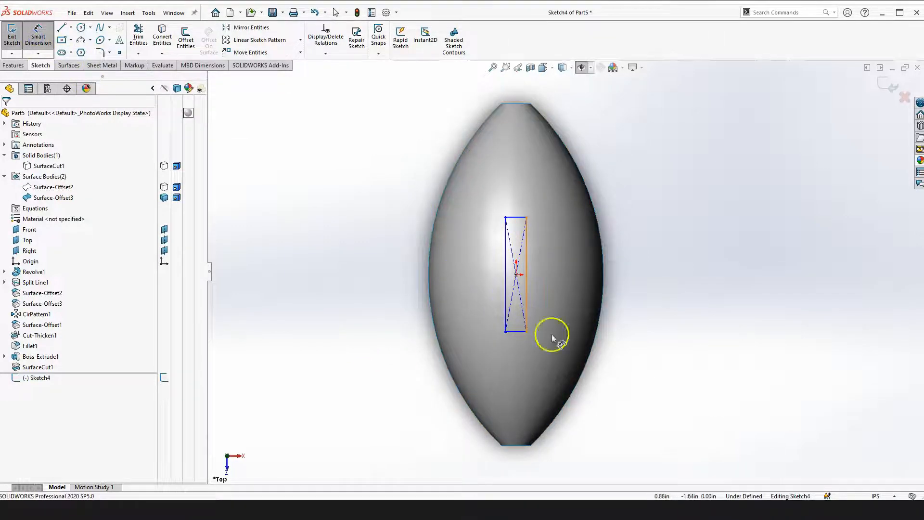
left_click(527, 287)
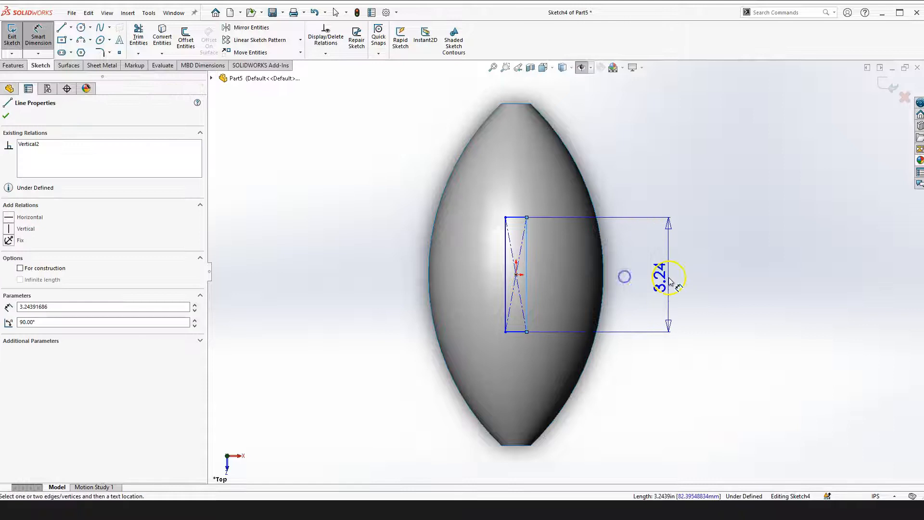
left_click(666, 276)
type("1.85")
key("Return")
left_click(517, 307)
left_click(625, 412)
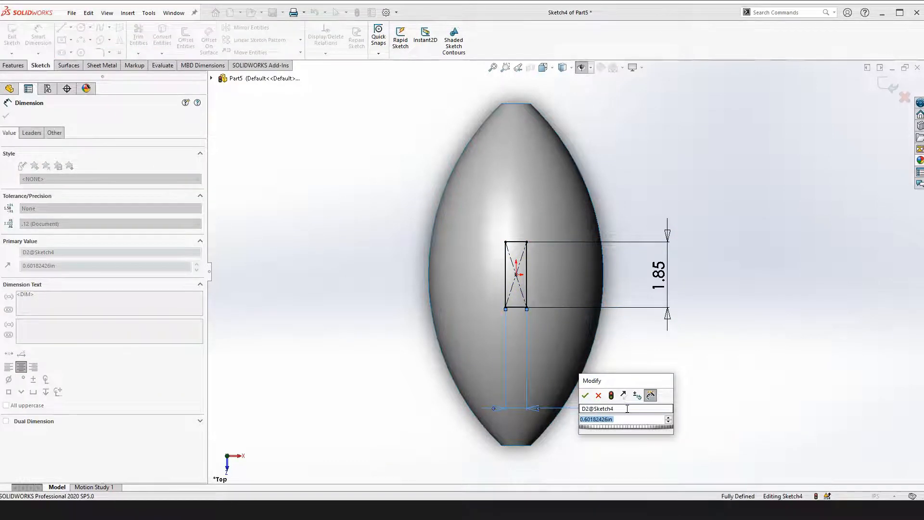
type("1")
key("Return")
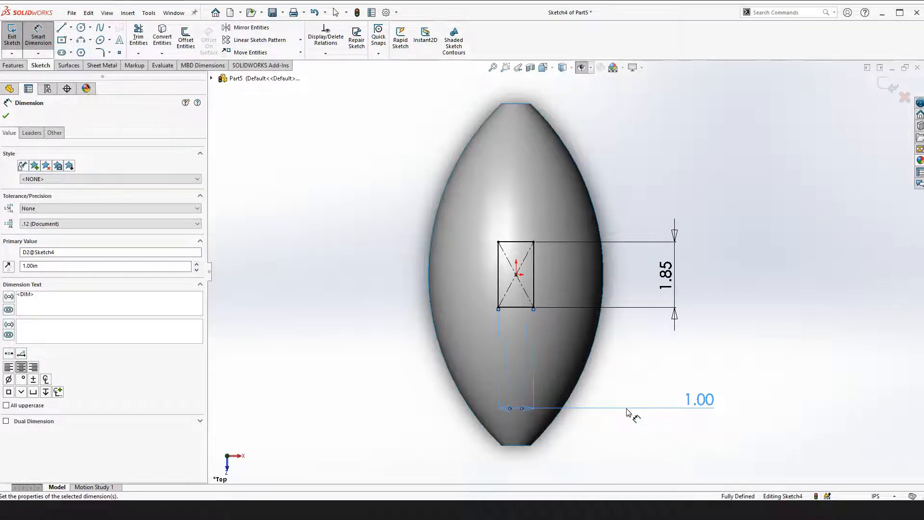
- Set the rectangle's width to 0.25 in and move its dimension text farther from the ball
left_click(653, 385)
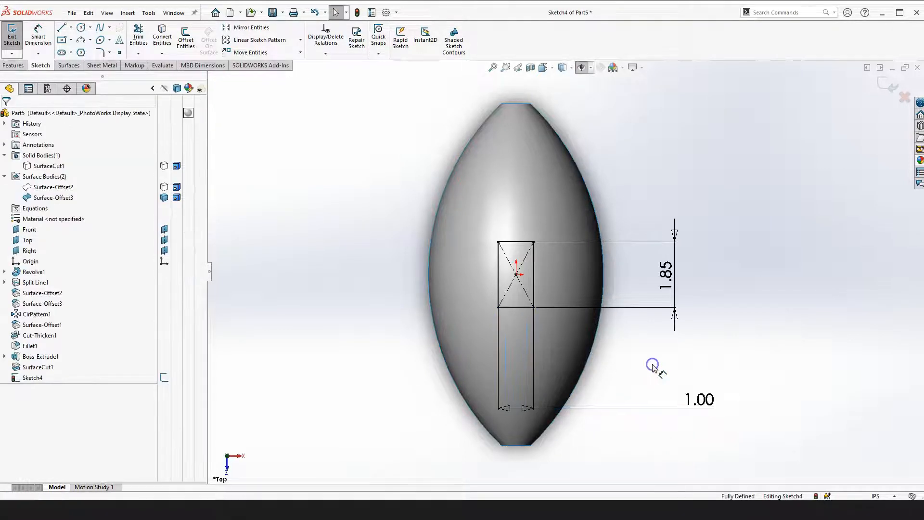
double_click(700, 399)
type("0.25")
key("Return")
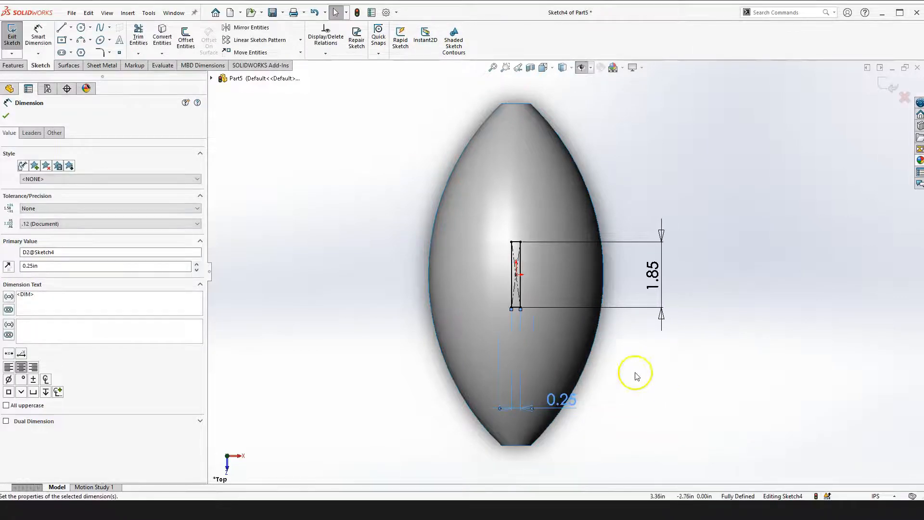
left_click(625, 356)
right_click_drag(642, 346, 649, 367)
middle_click_drag(708, 390, 651, 363)
left_click_drag(573, 409, 678, 413)
left_click(768, 331)
mouse_move(740, 308)
right_mouse_down()
mouse_move(738, 337)
mouse_move(744, 321)
right_mouse_up()
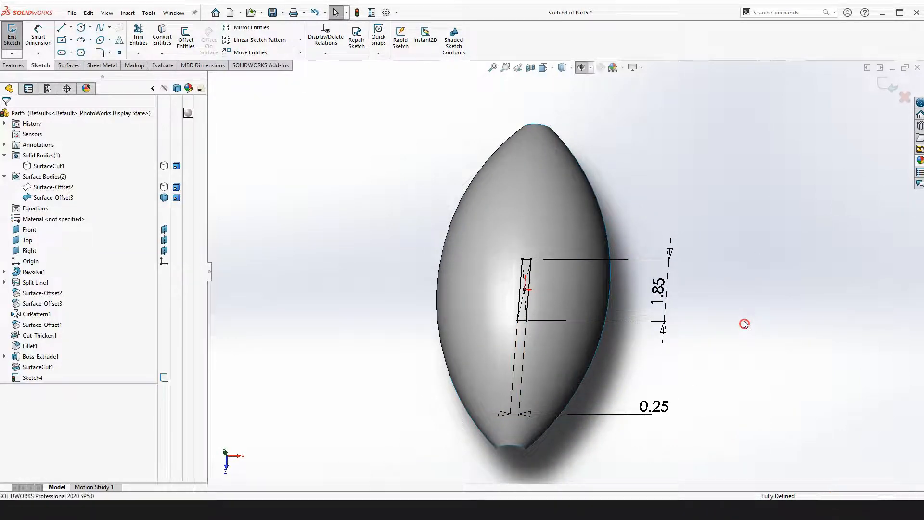
- Show the ball's solid body with its laces and view the sketch from the top
left_click(169, 166)
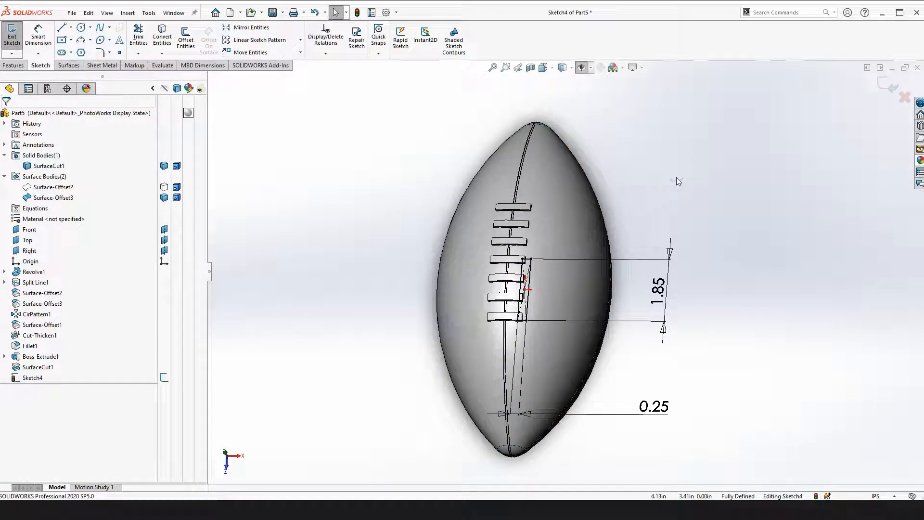
key("space")
left_click(701, 216)
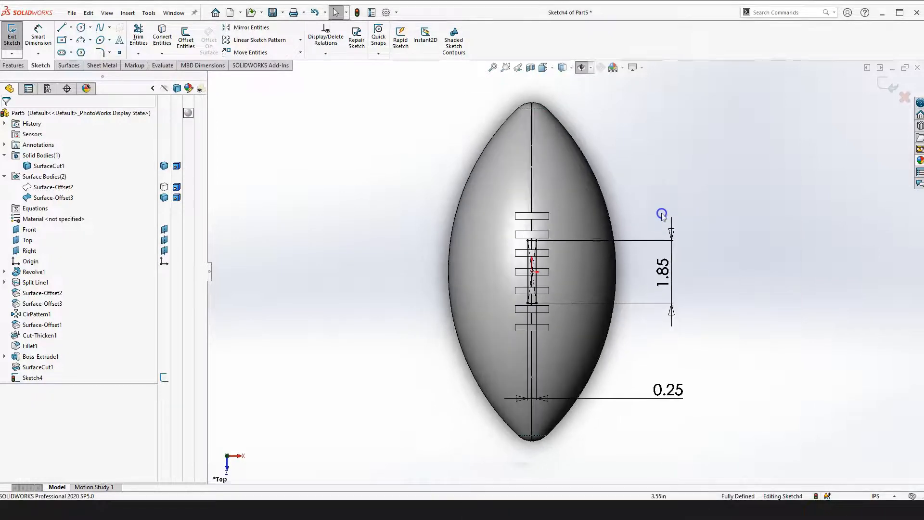
scroll(566, 253, "down", 3)
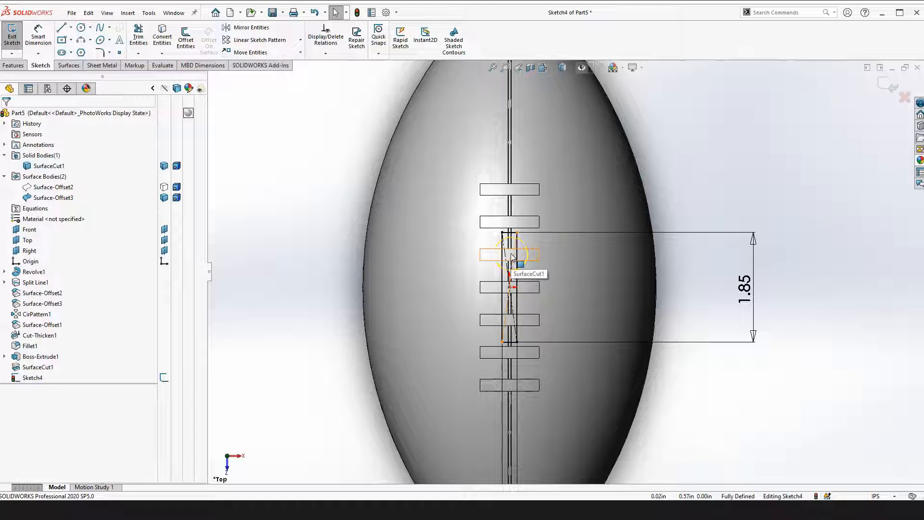
- Delete the rectangle's length dimension and stretch the rectangle until its short edges lie inside the two outermost laces
left_click(712, 233)
key("Delete")
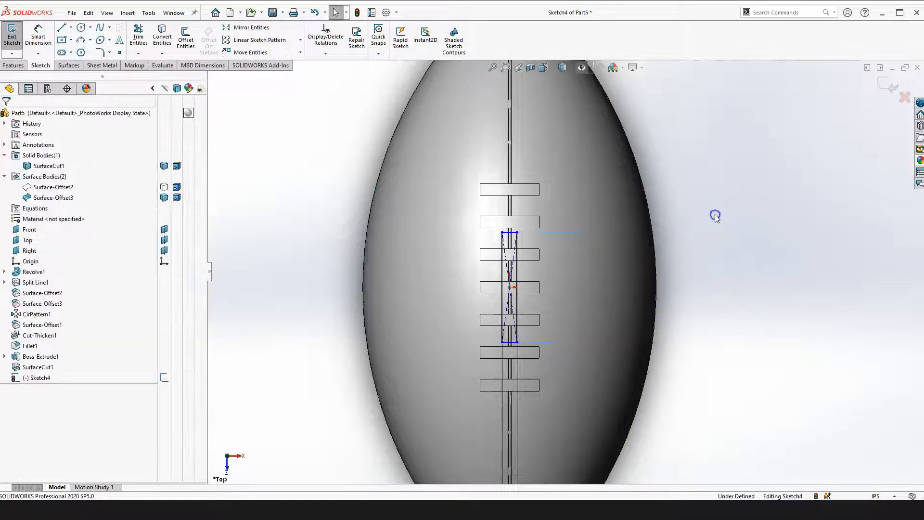
scroll(606, 176, "down", 4)
left_click_drag(417, 299, 420, 209)
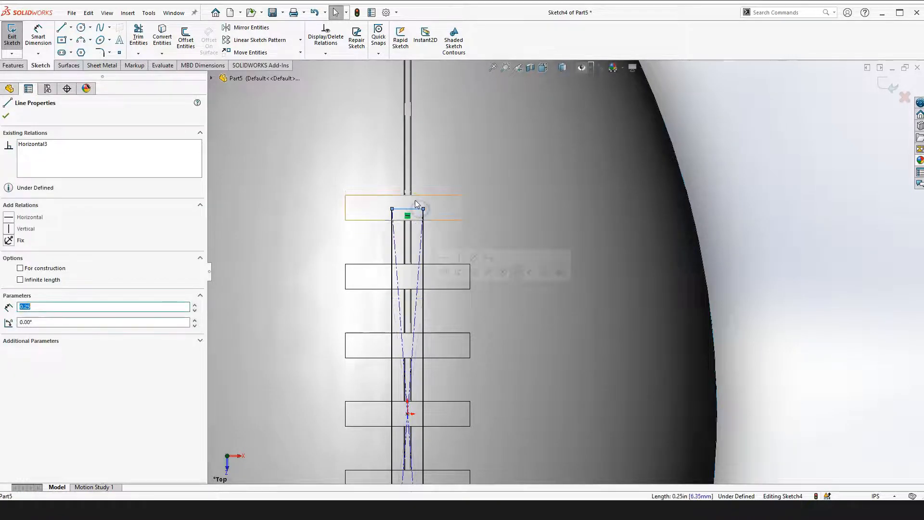
scroll(416, 203, "down", 4)
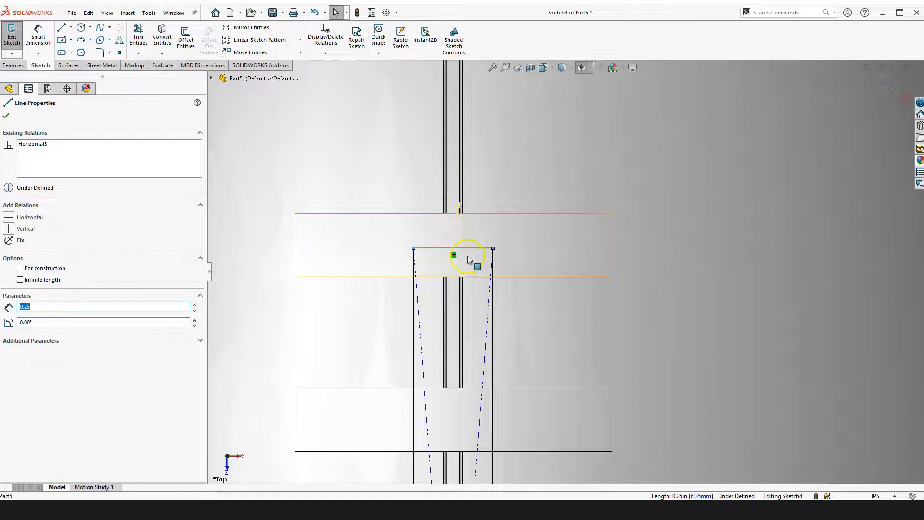
scroll(499, 289, "up", 8)
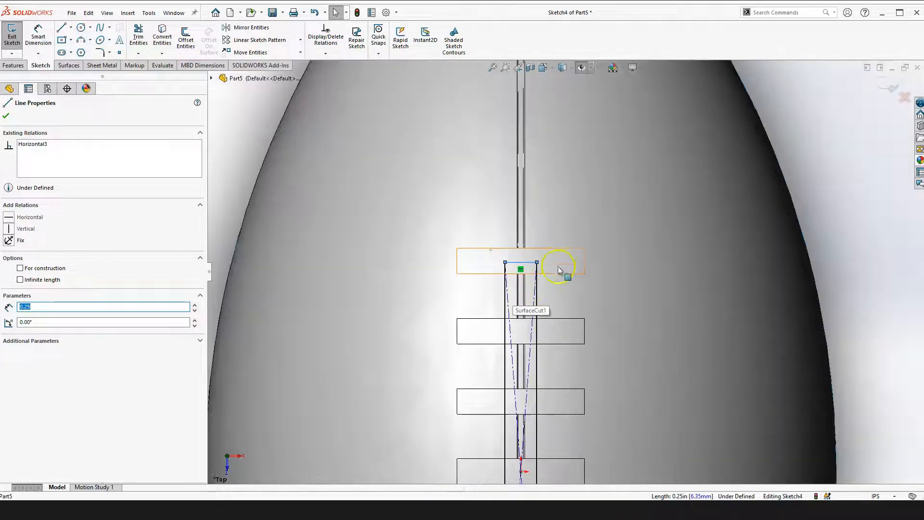
scroll(554, 316, "up", 4)
scroll(609, 397, "down", 5)
left_click(700, 330)
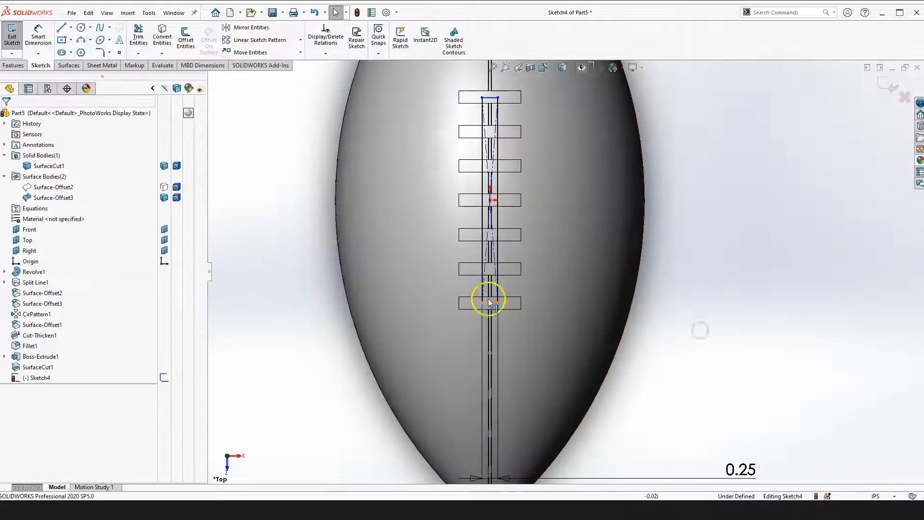
- Dimension the stretched rectangle's length as 3.3 in
right_click_drag(686, 345, 679, 270)
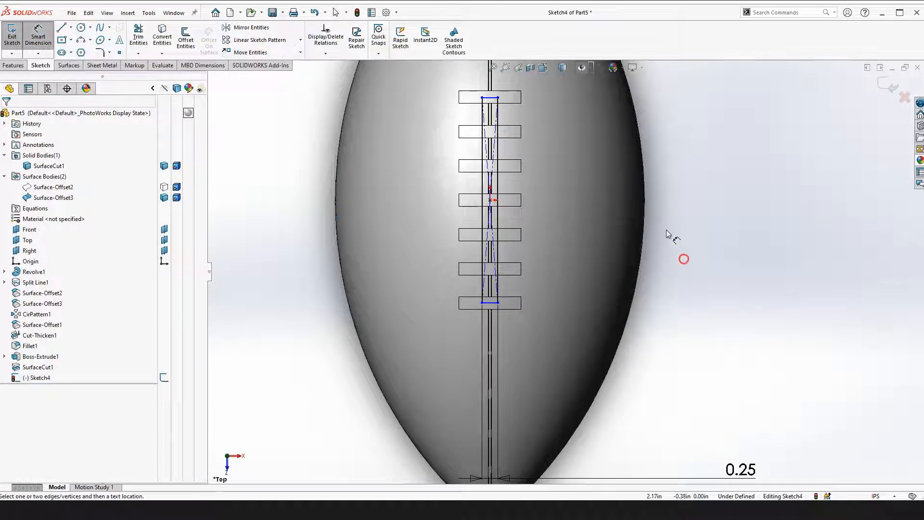
left_click(501, 288)
left_click(701, 226)
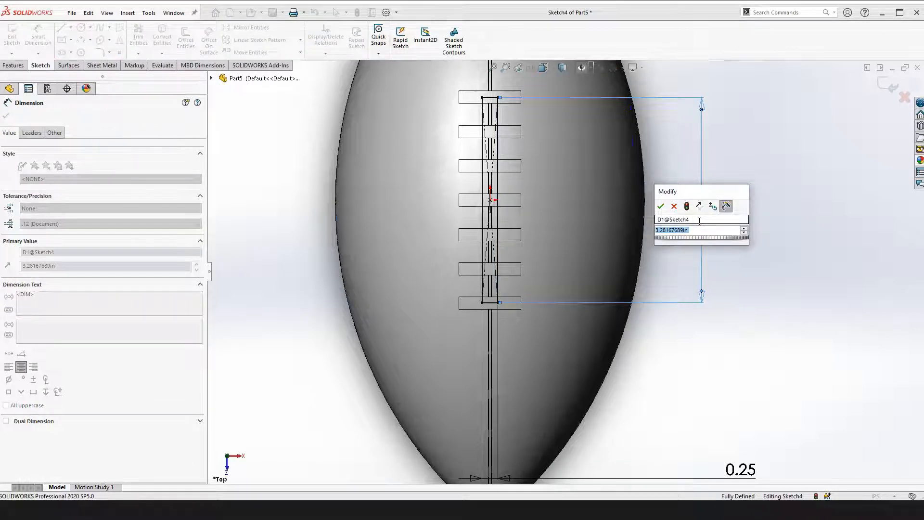
type("3.3")
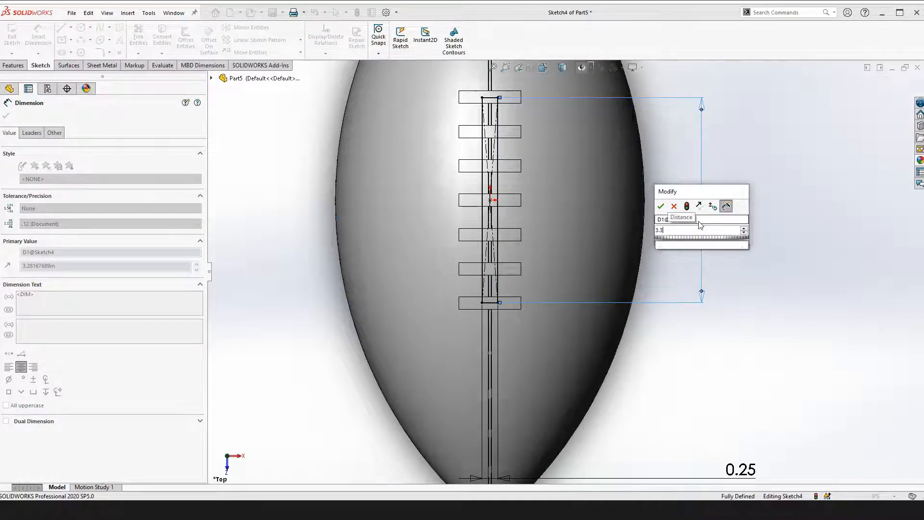
key("Return")
left_click(498, 302)
scroll(594, 305, "up", 2)
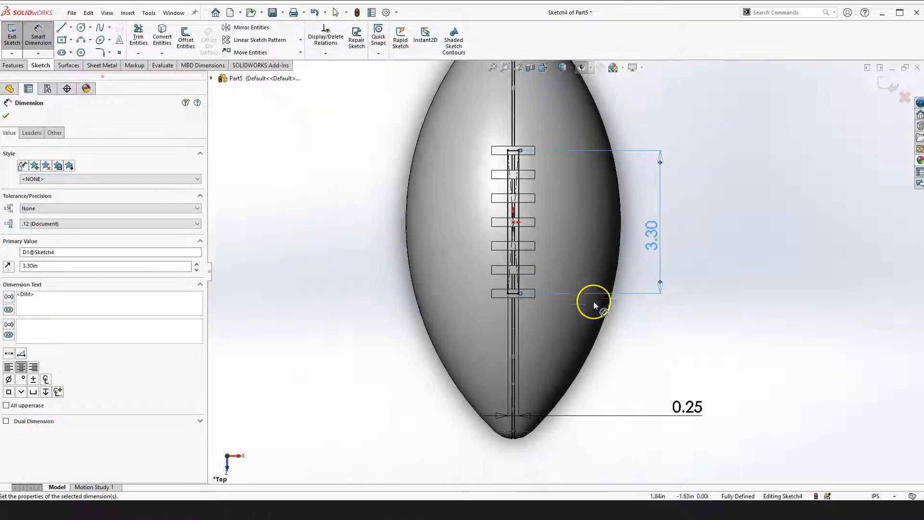
scroll(670, 244, "down", 2)
left_click(764, 215)
- Set the rectangle's width to 0.3 in and exit the sketch
left_click_drag(713, 452, 712, 422)
double_click(712, 420)
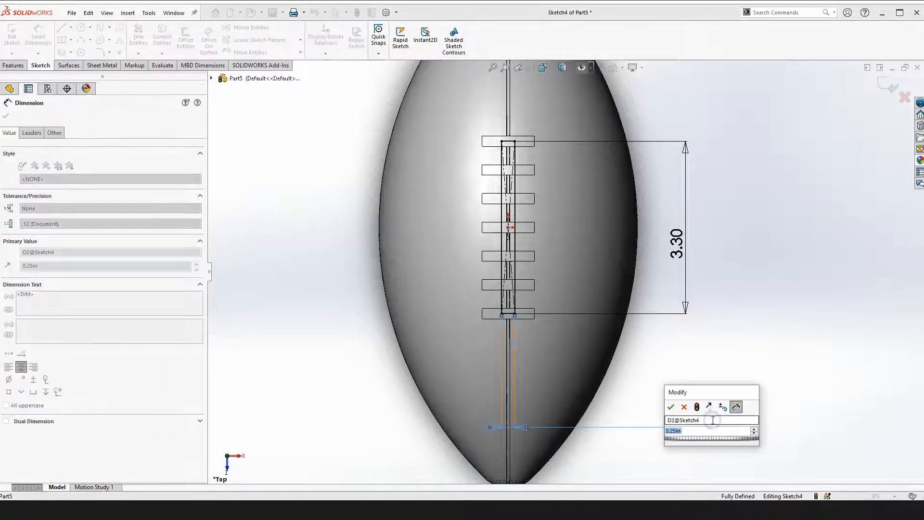
key("BackSpace")
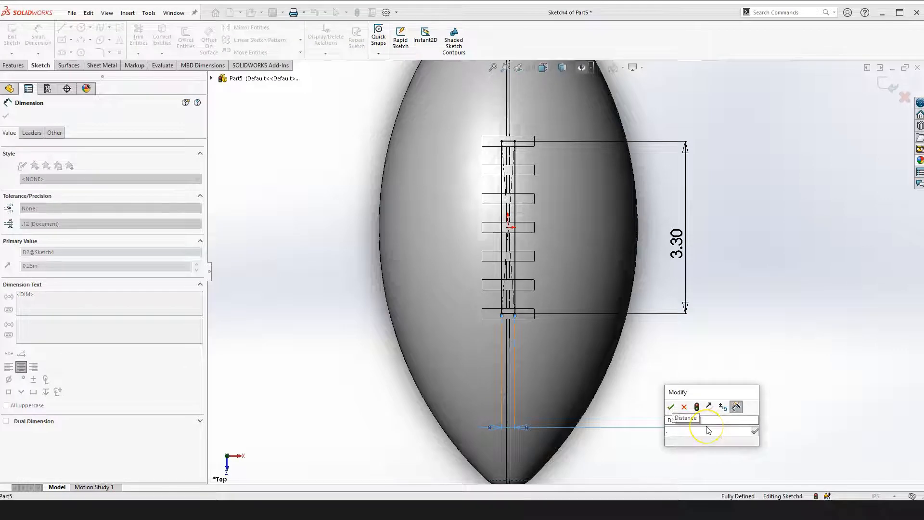
key("BackSpace")
type(".3")
key("Return")
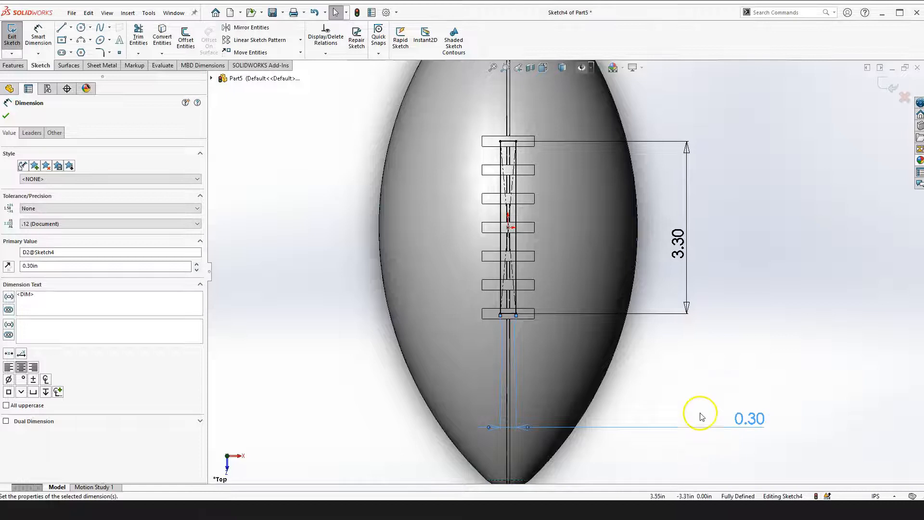
left_click(684, 376)
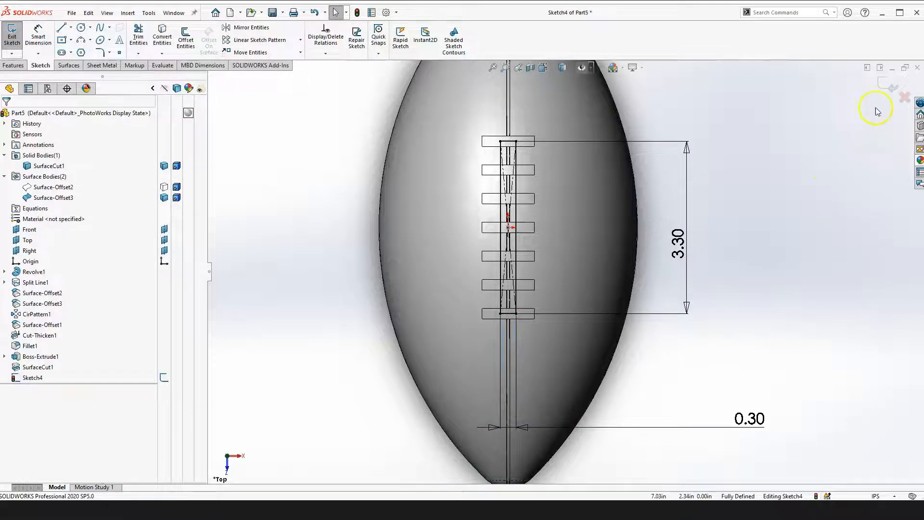
left_click(888, 86)
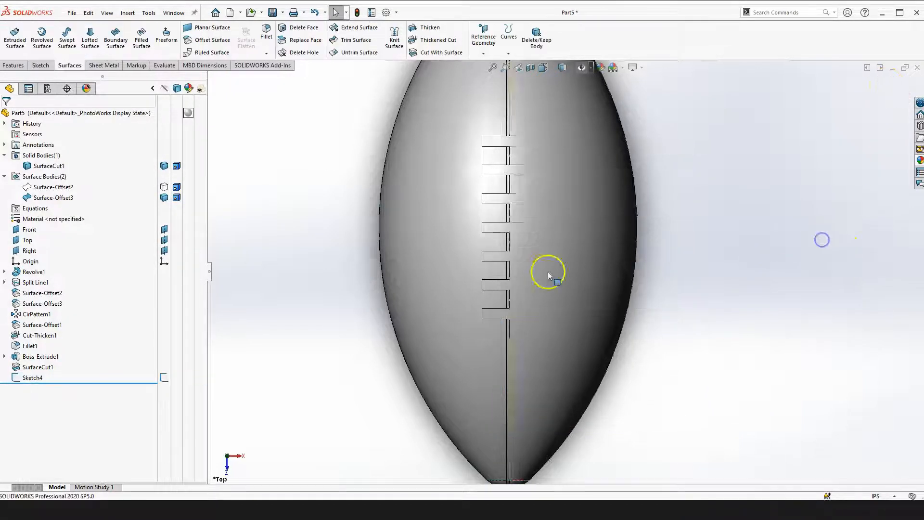
- Hide the ball's solid body and view the copied surface from the side
left_click(164, 166)
middle_click_drag(706, 330, 398, 180)
middle_click(351, 174)
- Highlight the copied surface and the rectangle sketch in turn to compare their positions
left_click(63, 198)
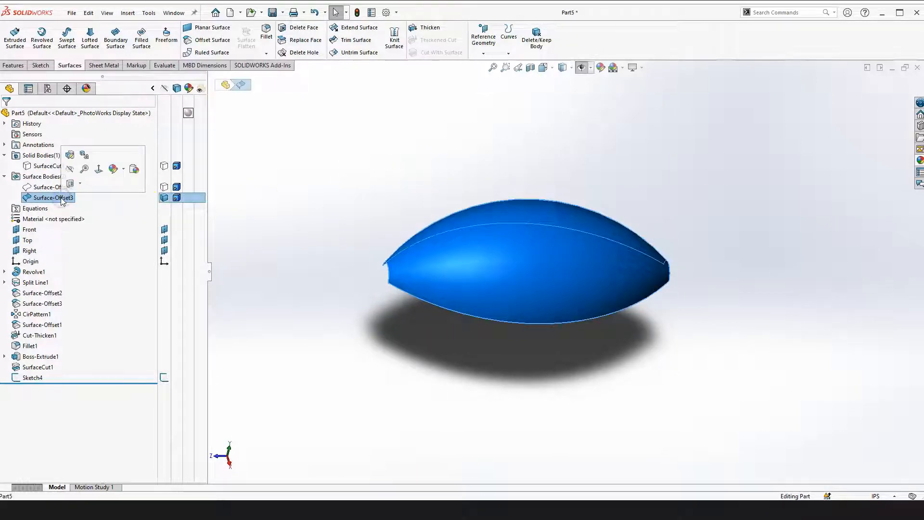
left_click(299, 380)
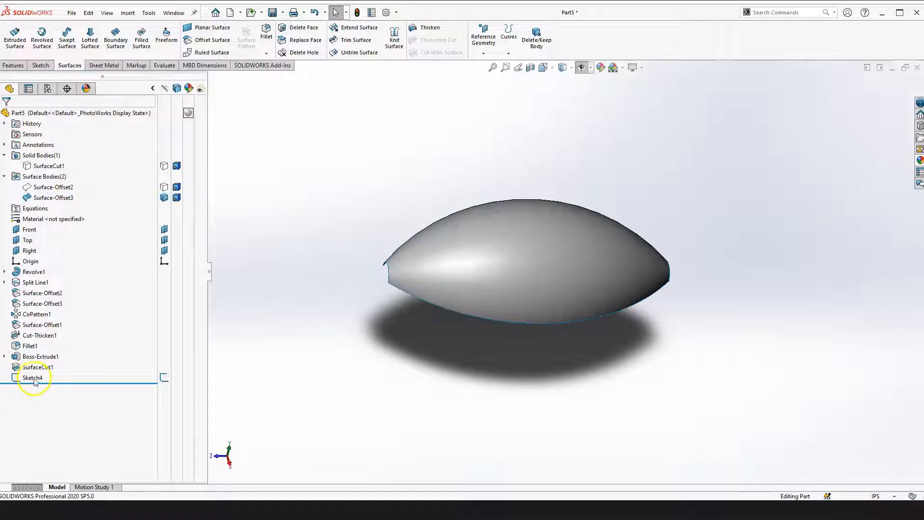
left_click(32, 377)
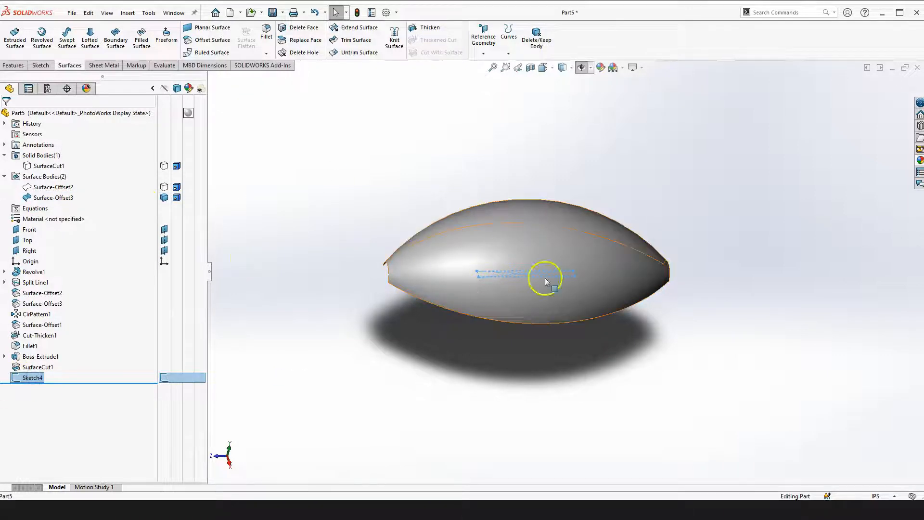
left_click(278, 195)
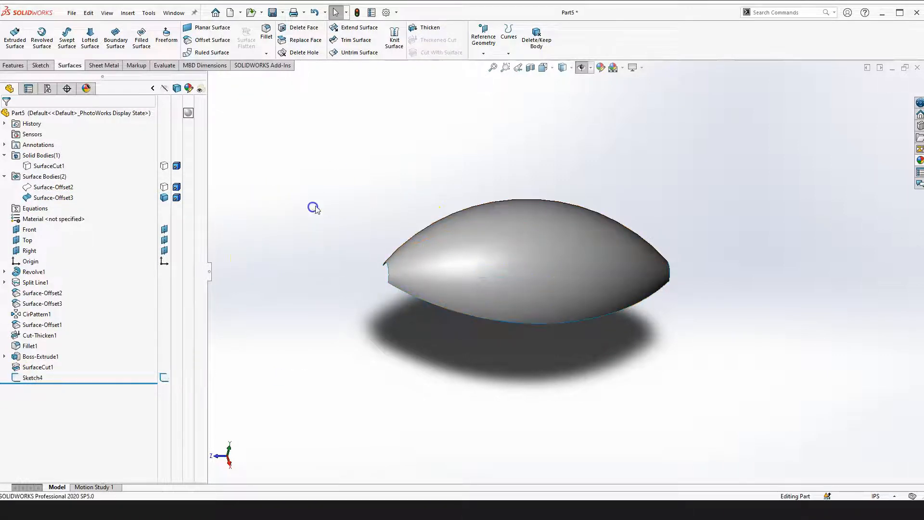
left_click(332, 174)
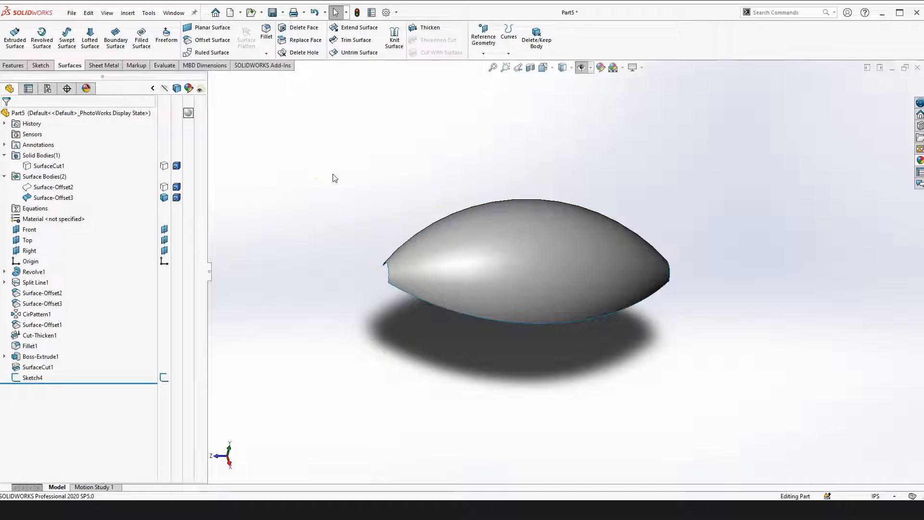
- Trim the copied upper surface with the rectangle sketch, removing everything outside the rectangle so only the narrow strip is kept
key("space")
left_click(357, 211)
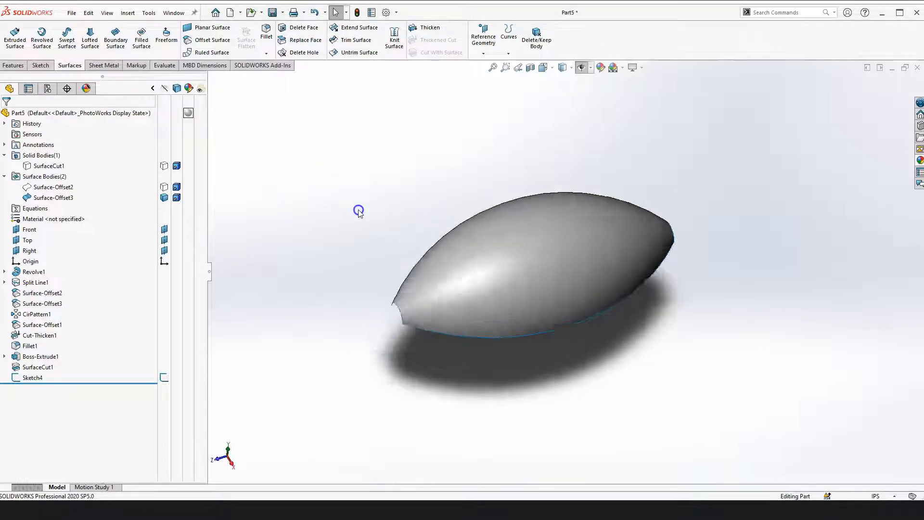
left_click(348, 258)
left_click(33, 378)
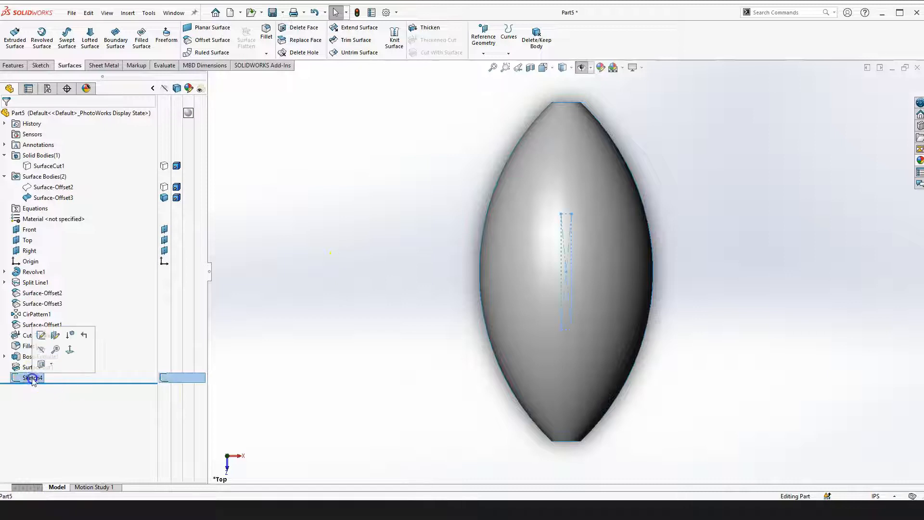
left_click(354, 42)
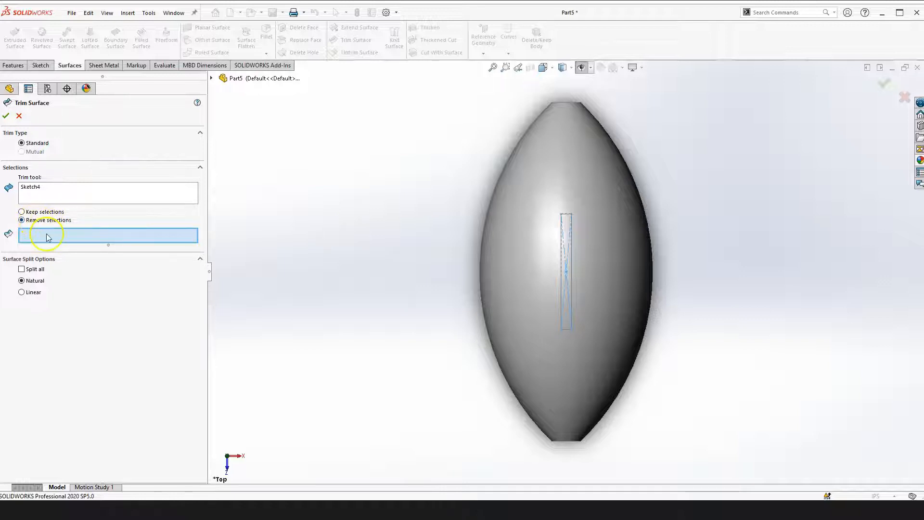
left_click(610, 273)
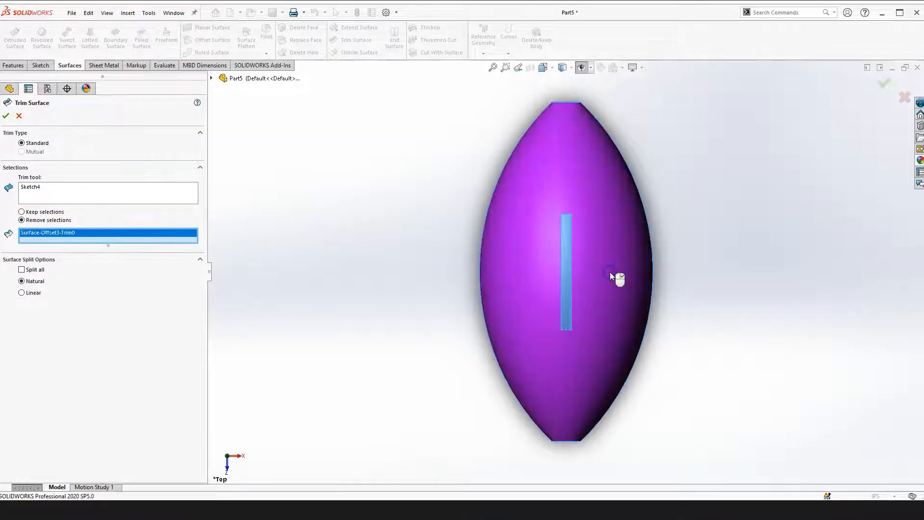
right_click(610, 272)
right_click_drag(663, 227, 673, 304)
left_click_drag(673, 304, 435, 229)
key("Escape")
left_click(410, 213)
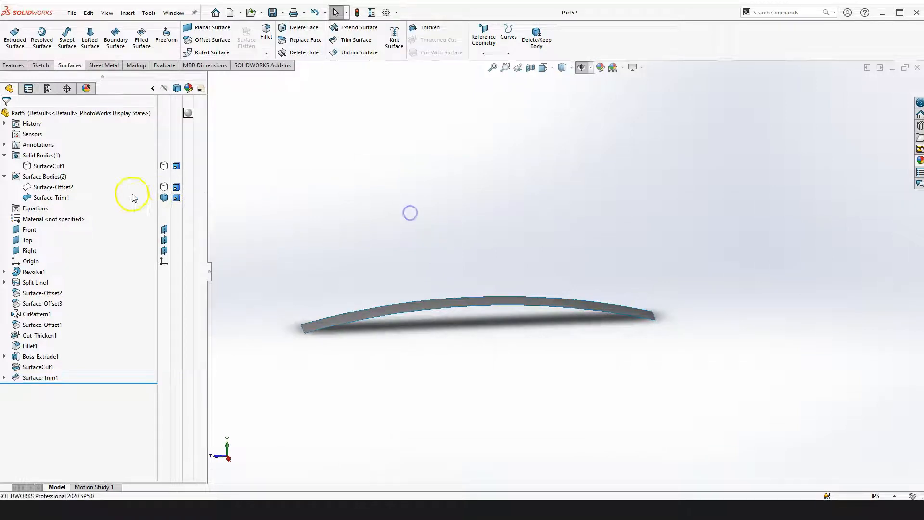
- Show the ball's solid body again and examine how the trimmed strip runs beneath the cross laces
left_click(164, 166)
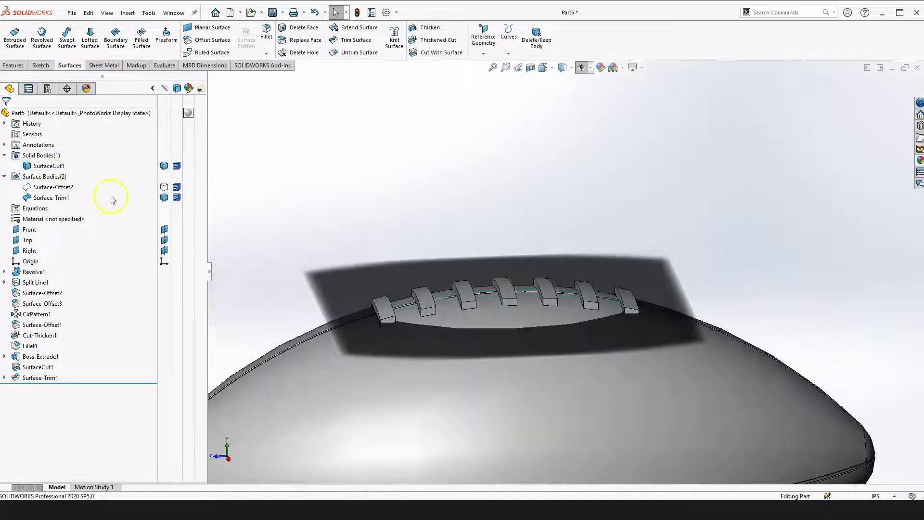
scroll(392, 161, "up", 3)
scroll(417, 162, "down", 3)
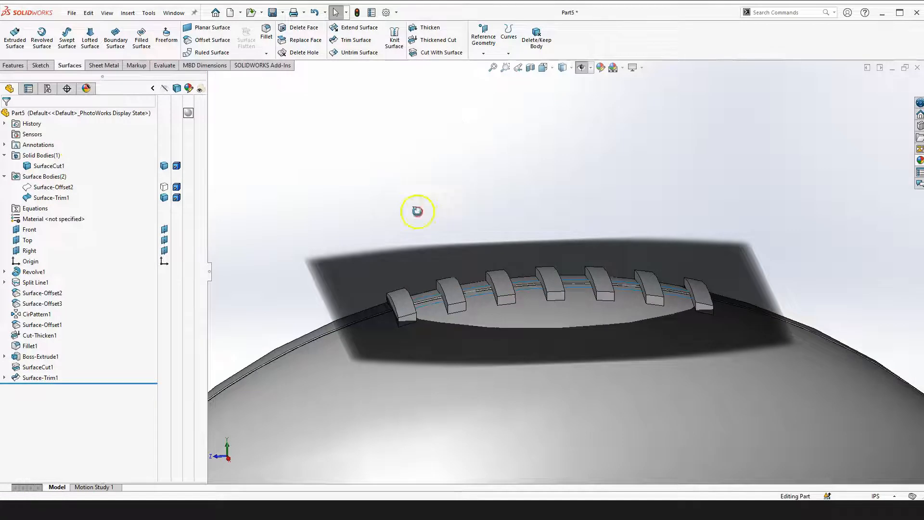
scroll(433, 289, "down", 4)
scroll(465, 274, "up", 2)
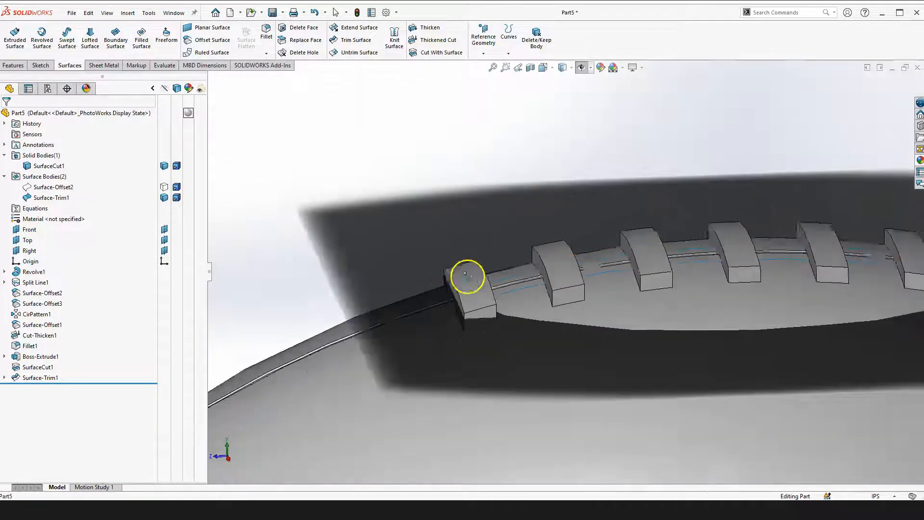
middle_click_drag(467, 277, 441, 313)
scroll(557, 270, "down", 4)
middle_click_drag(467, 269, 441, 272)
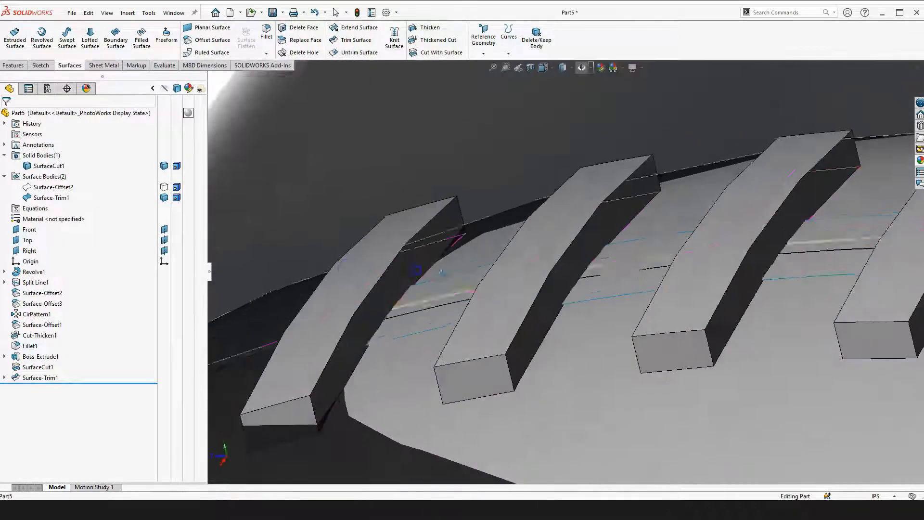
scroll(520, 276, "up", 4)
middle_click_drag(520, 276, 298, 168)
scroll(536, 293, "up", 3)
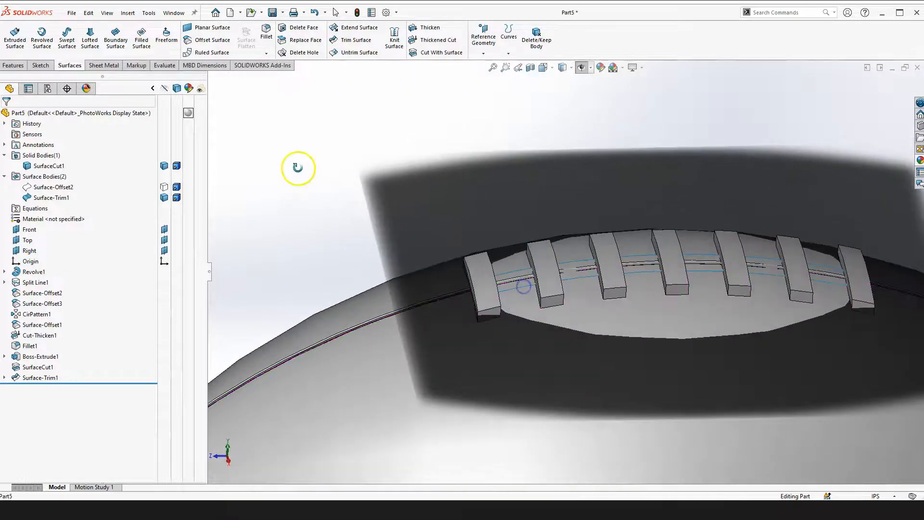
- Thicken the trimmed surface strip outward by 0.06 in, merging the result with the ball body
left_click(49, 198)
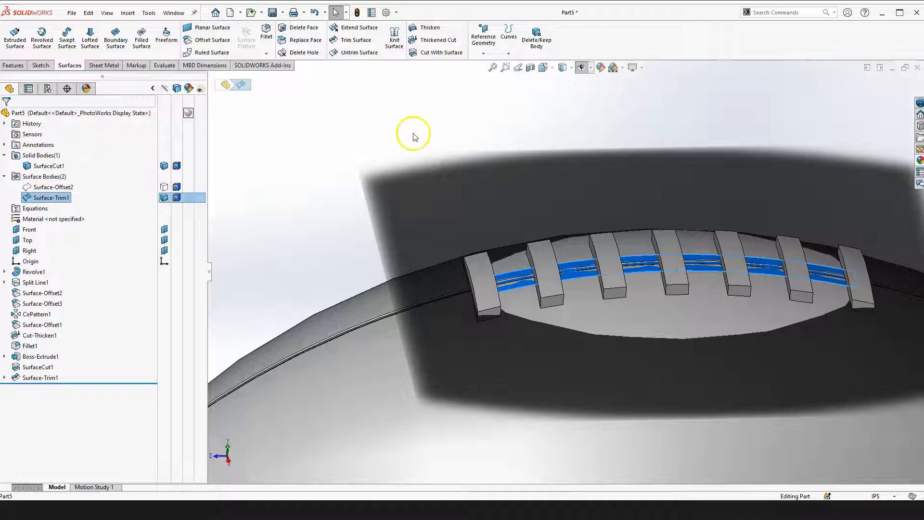
left_click(425, 27)
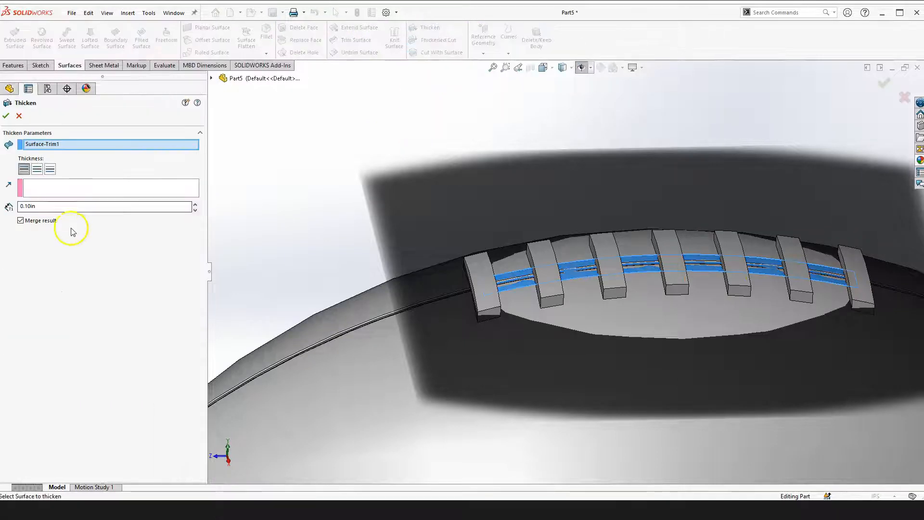
left_click(48, 207)
type(".06")
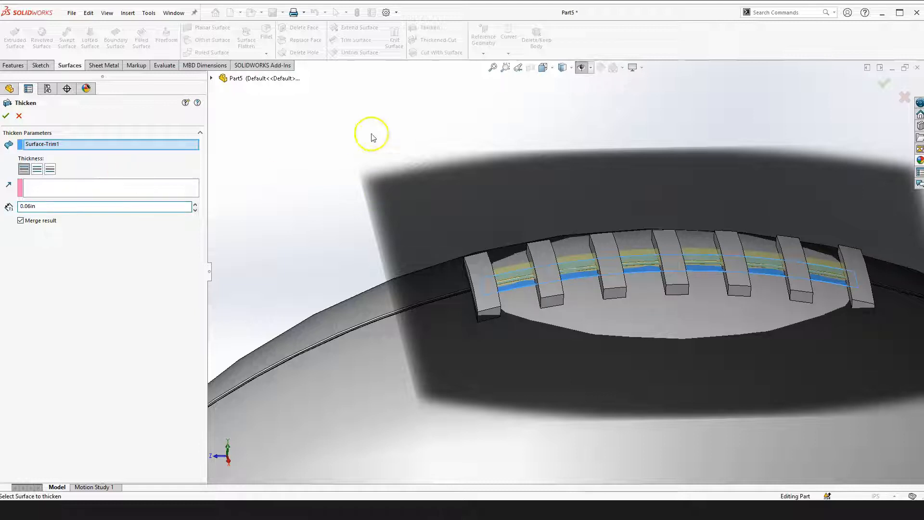
right_click_drag(286, 185, 288, 226)
scroll(535, 273, "down", 4)
left_click_drag(535, 272, 511, 257)
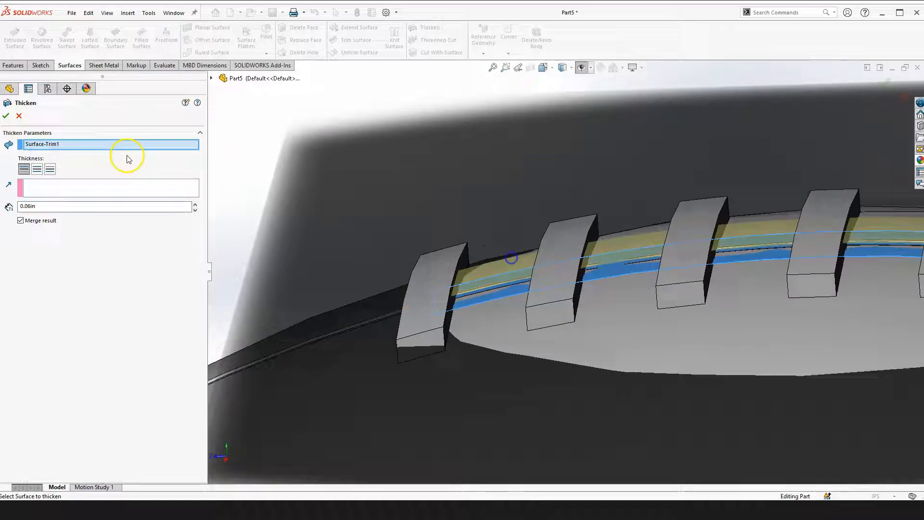
left_click(7, 116)
scroll(516, 249, "up", 5)
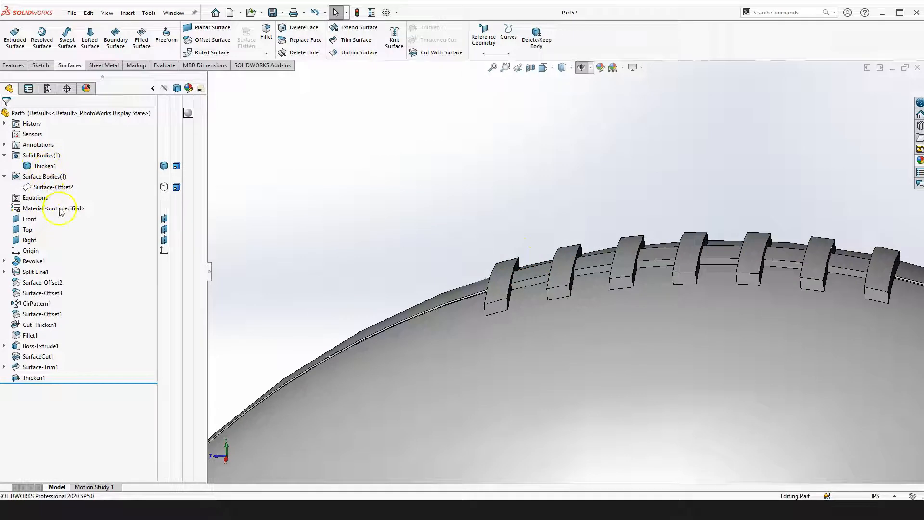
- Highlight the merged solid body and the hidden offset surface to check them against the laces
left_click(40, 168)
scroll(461, 269, "up", 5)
left_click(450, 218)
left_click(390, 236)
right_click_drag(383, 203, 381, 226)
left_click(344, 203)
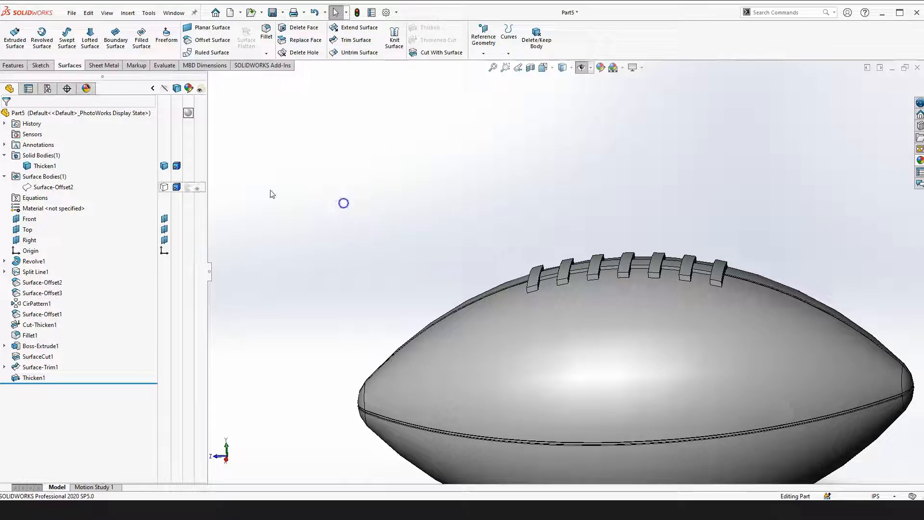
left_click(61, 188)
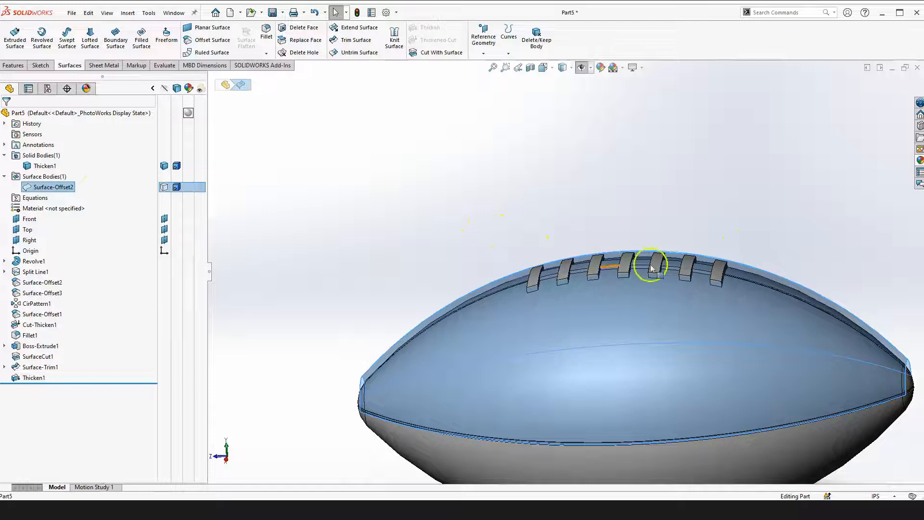
left_click(434, 200)
- Examine the lengthwise lace and its junctions with the cross laces up close from several angles
right_click_drag(450, 183, 468, 271)
scroll(567, 261, "down", 4)
middle_click_drag(572, 264, 625, 355)
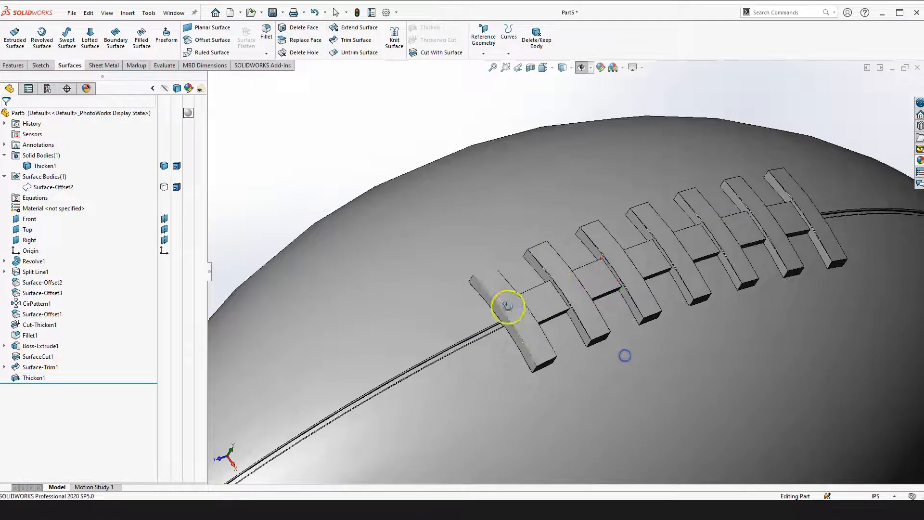
scroll(731, 204, "down", 2)
middle_click_drag(483, 312, 431, 313)
scroll(433, 310, "up", 5)
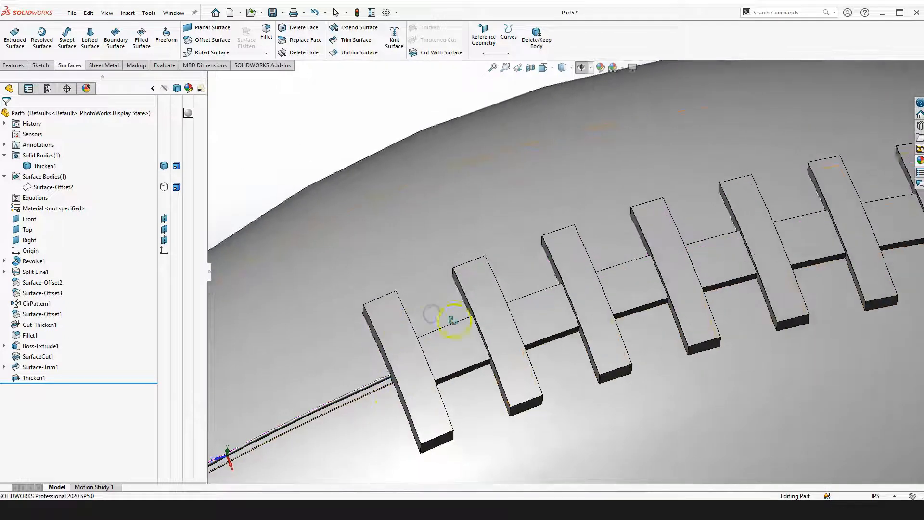
middle_click_drag(680, 231, 535, 313)
scroll(524, 275, "down", 8)
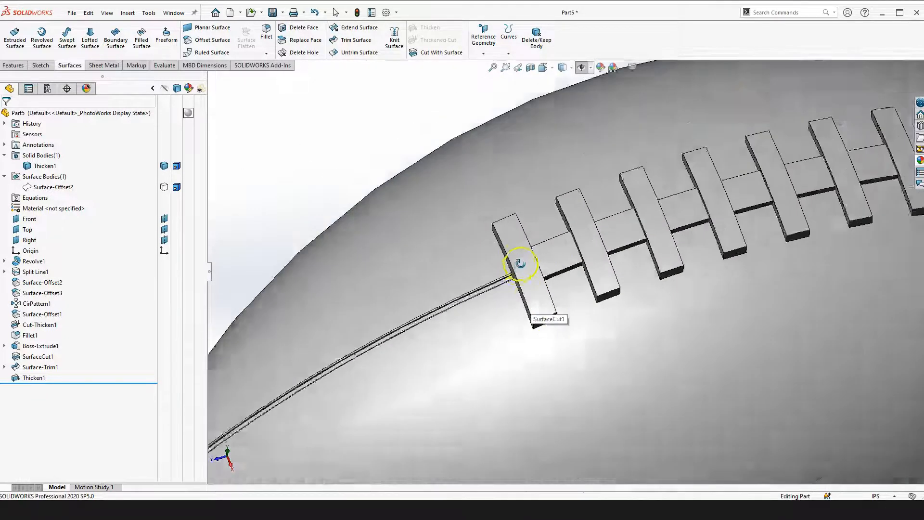
scroll(643, 313, "up", 3)
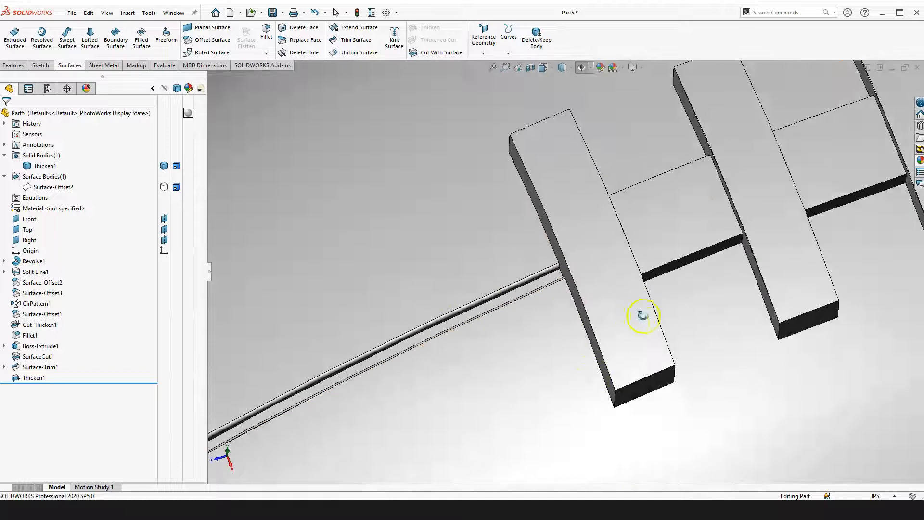
scroll(672, 251, "up", 3)
scroll(739, 268, "down", 3)
middle_click_drag(739, 267, 388, 263)
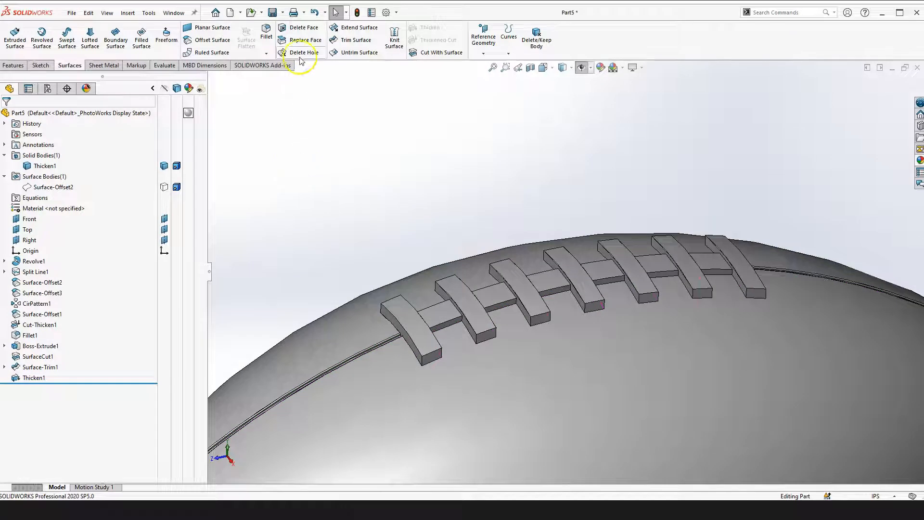
- Start a symmetric fillet on the first cross lace, selecting the near end's vertical and top edges and both long upper edges
left_click(267, 34)
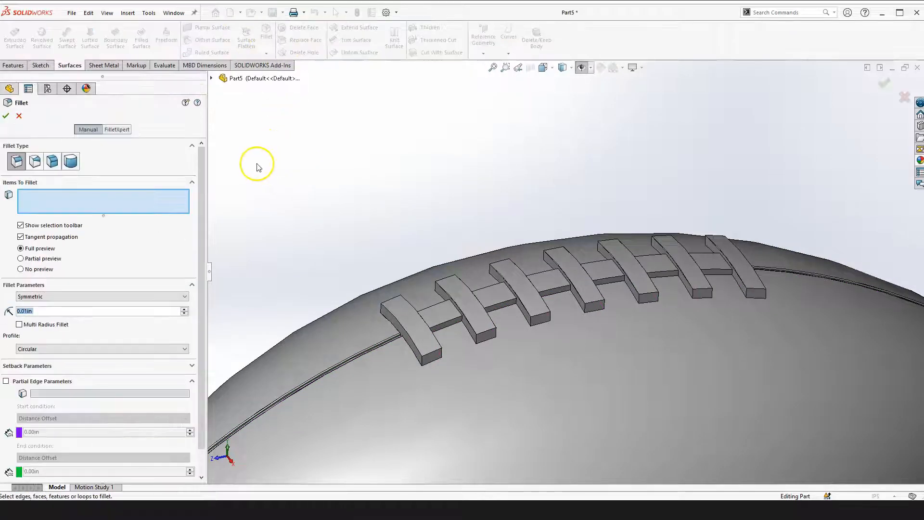
scroll(398, 295, "down", 5)
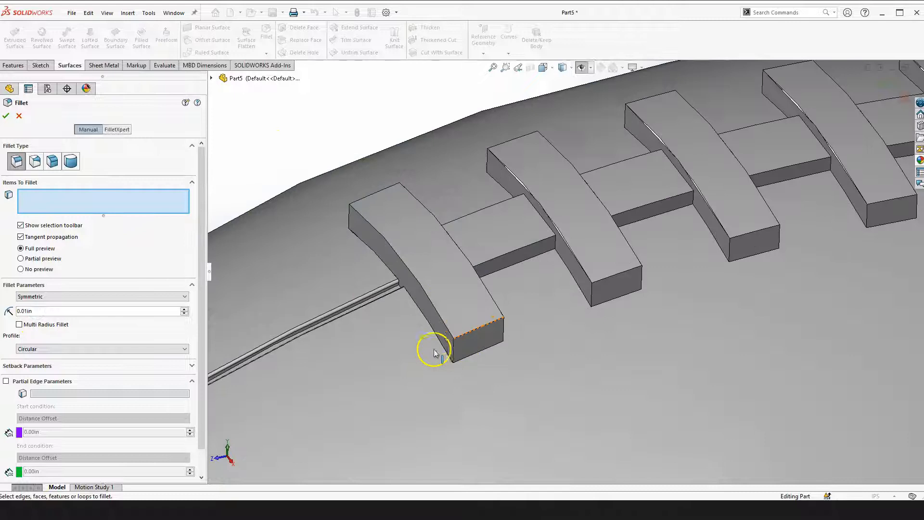
left_click(464, 353)
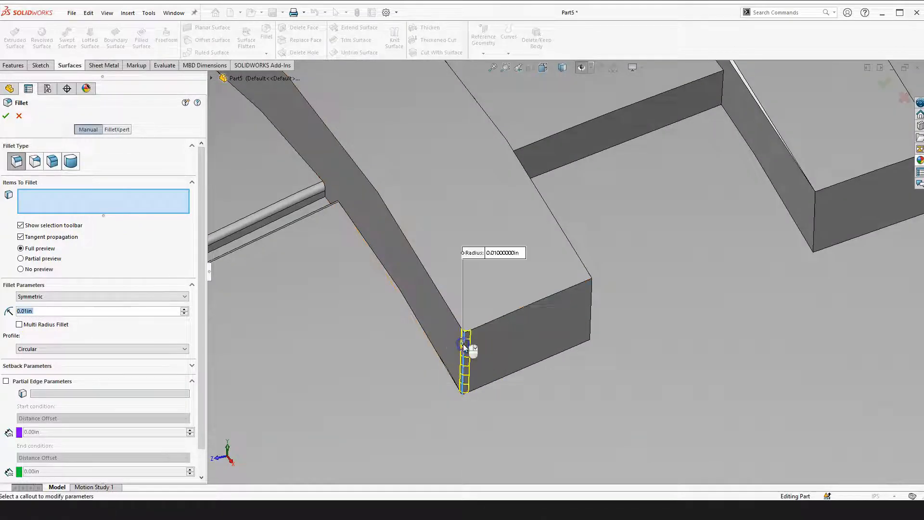
left_click(592, 292)
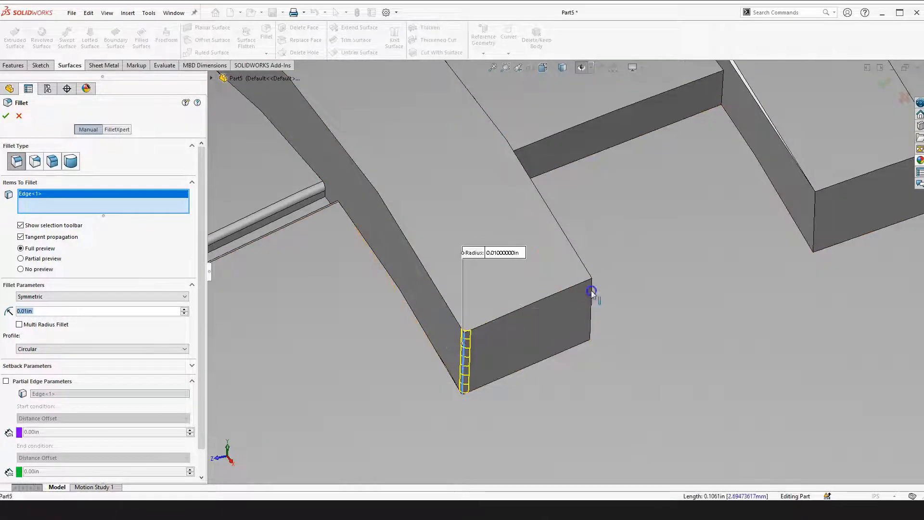
left_click(434, 280)
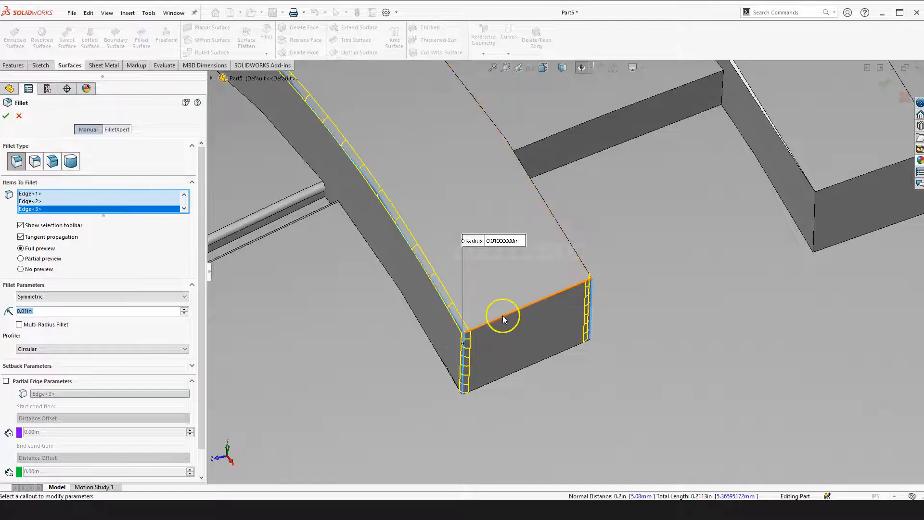
left_click(503, 315)
left_click(561, 231)
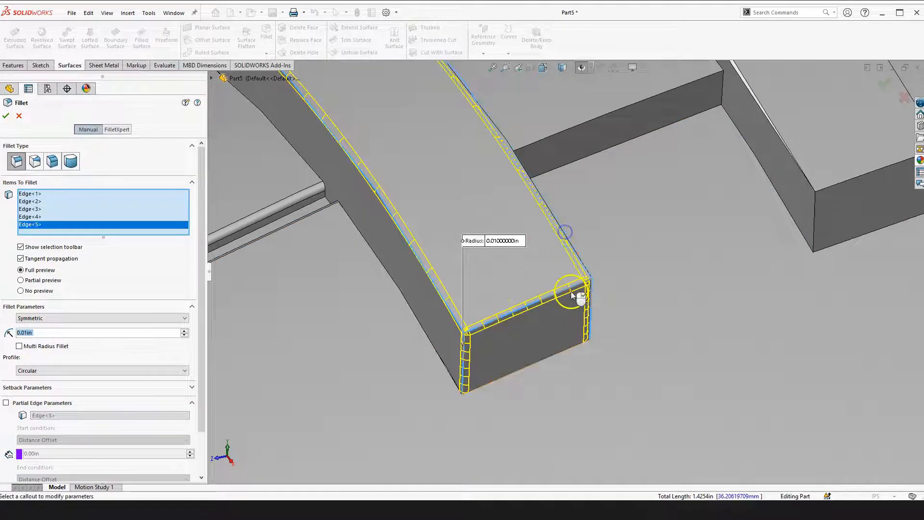
- Add the two vertical edges and the top edge at the first cross lace's far end to the fillet
scroll(569, 288, "up", 3)
scroll(426, 227, "down", 5)
left_click(406, 267)
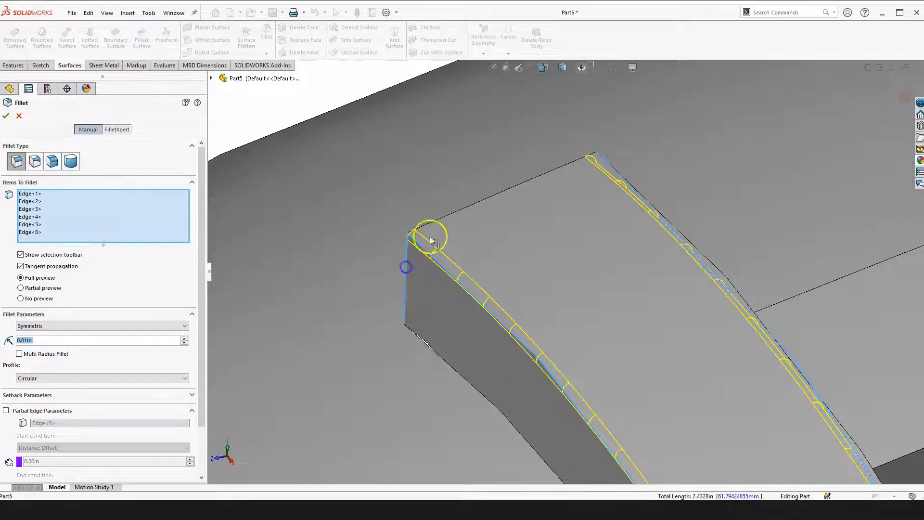
left_click(436, 221)
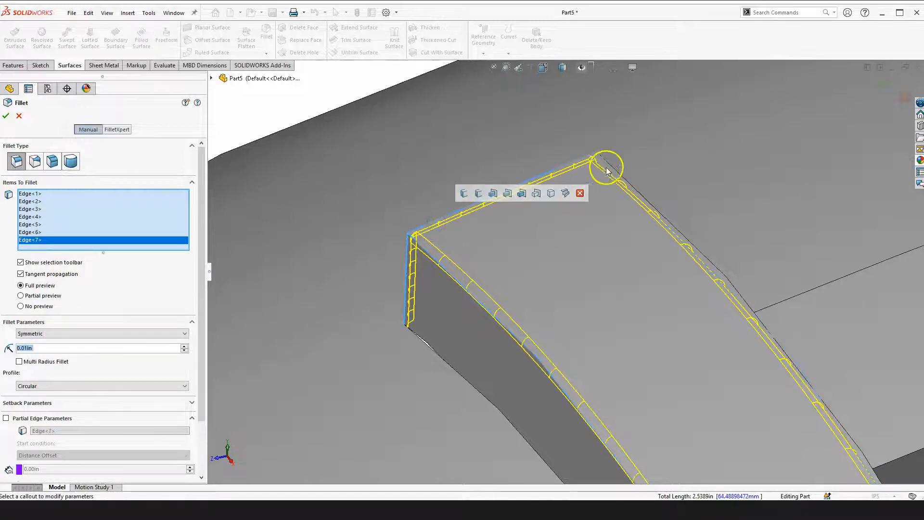
left_click(596, 182)
- Set the radius of the first cross lace's fillet to 0.05 in
scroll(618, 295, "up", 6)
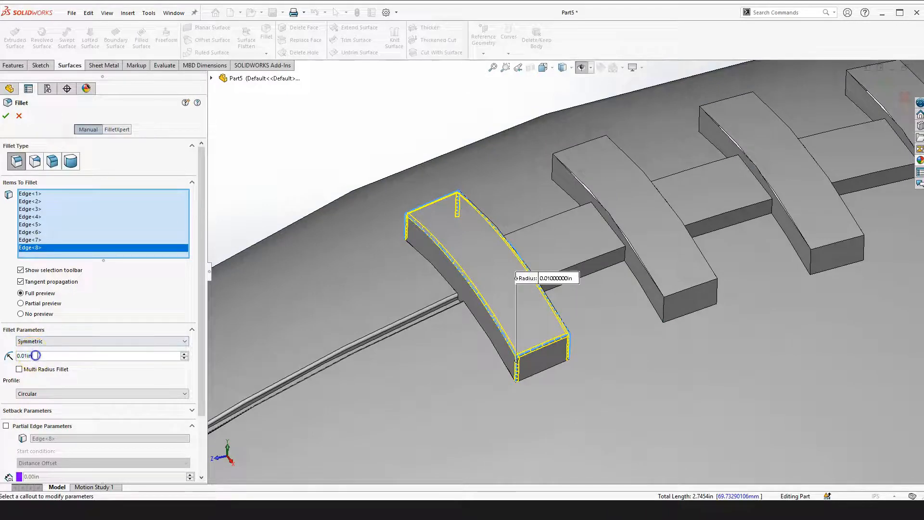
type("0.05")
key("Return")
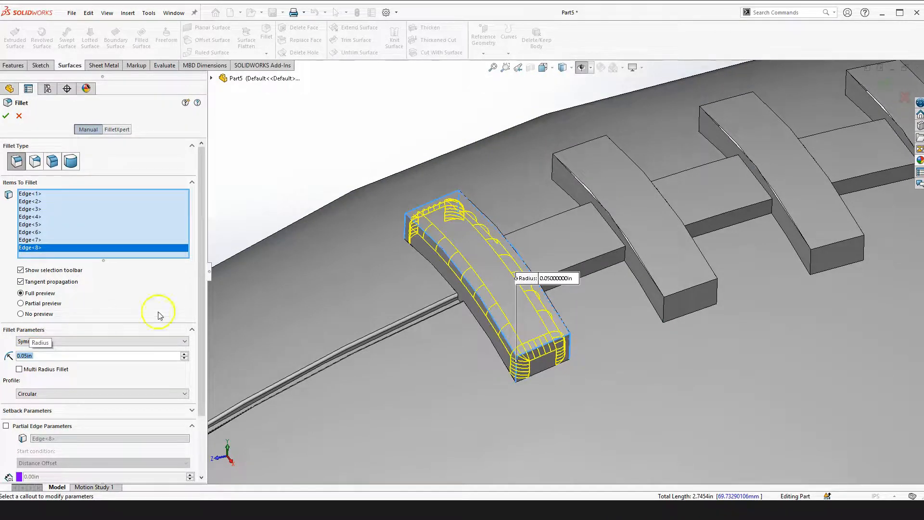
scroll(596, 177, "down", 3)
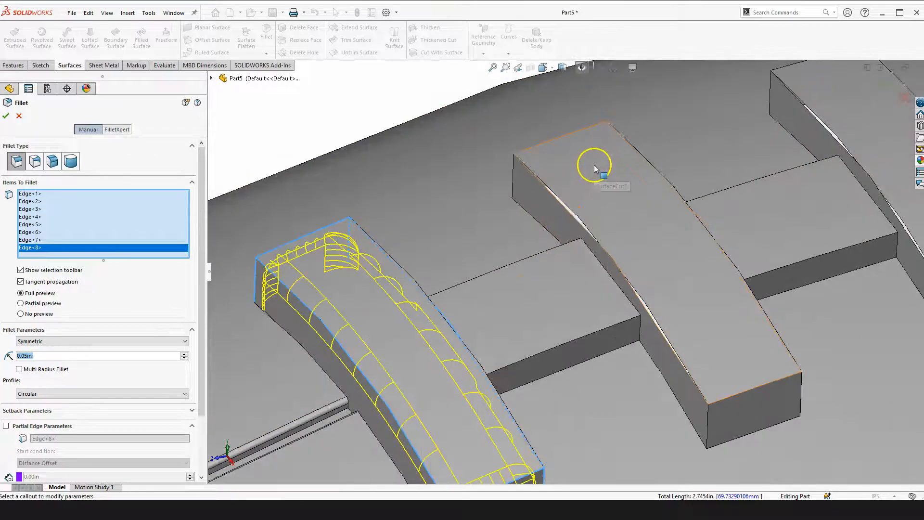
scroll(594, 164, "up", 4)
scroll(591, 164, "down", 6)
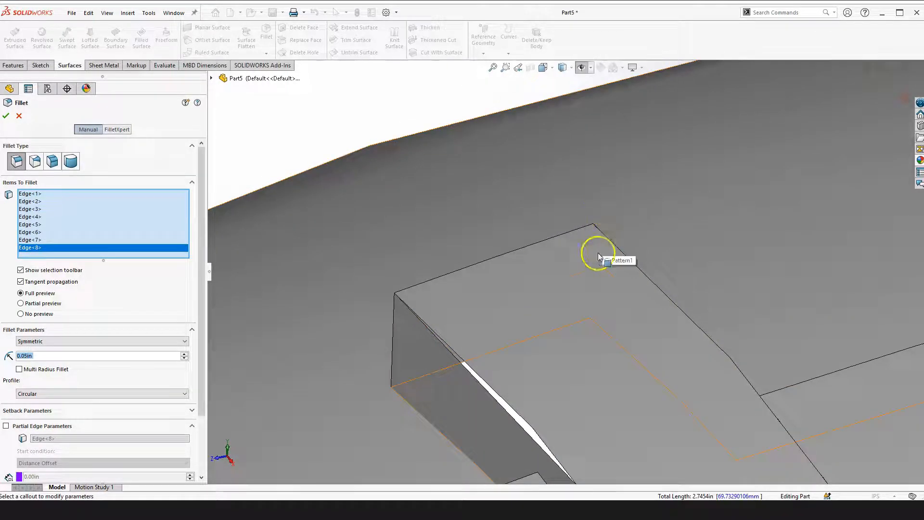
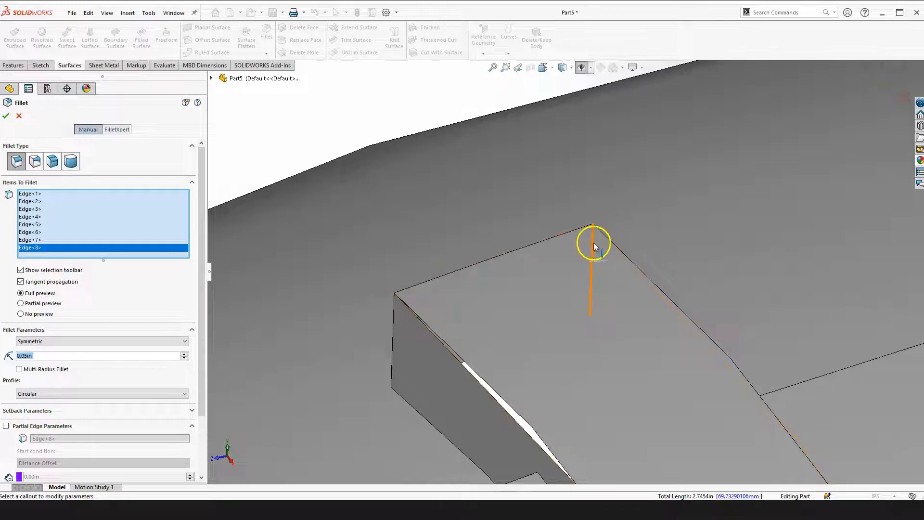
- Add the two vertical edges and the top edge at the second cross lace's far end to the fillet
left_click(593, 242)
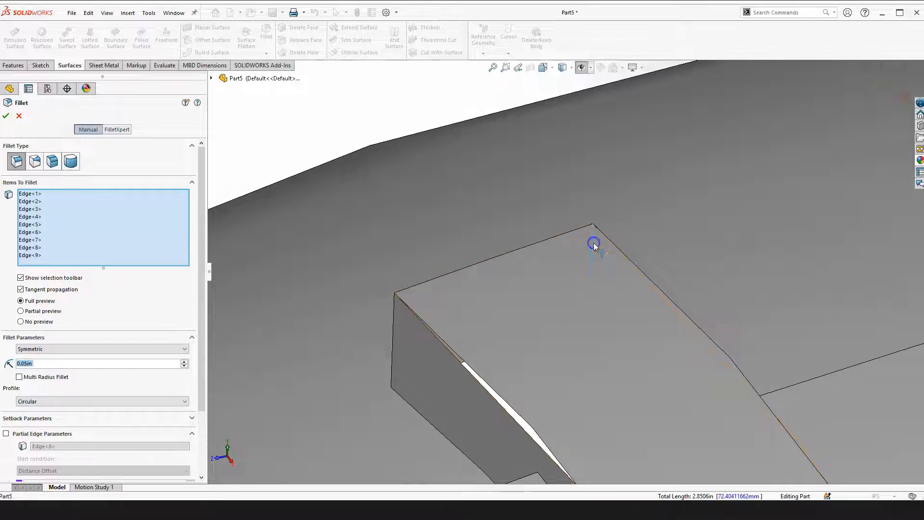
left_click(394, 314)
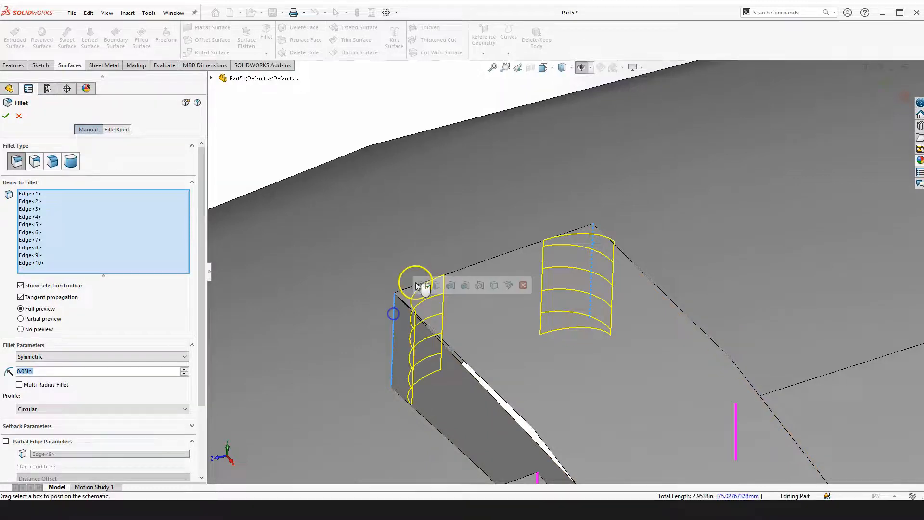
left_click(512, 251)
scroll(544, 349, "up", 7)
scroll(601, 389, "down", 4)
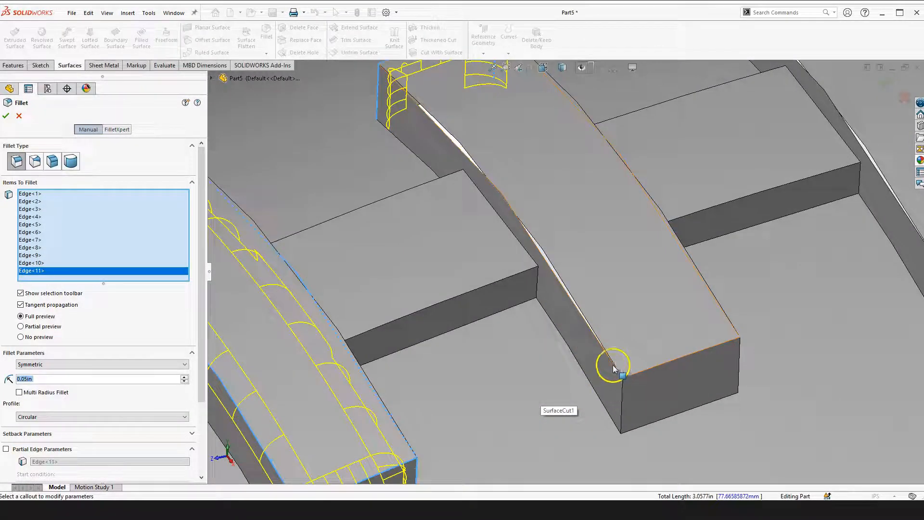
- Add the second cross lace's two long upper edges and its near end's vertical and top edges to the fillet
left_click(614, 368)
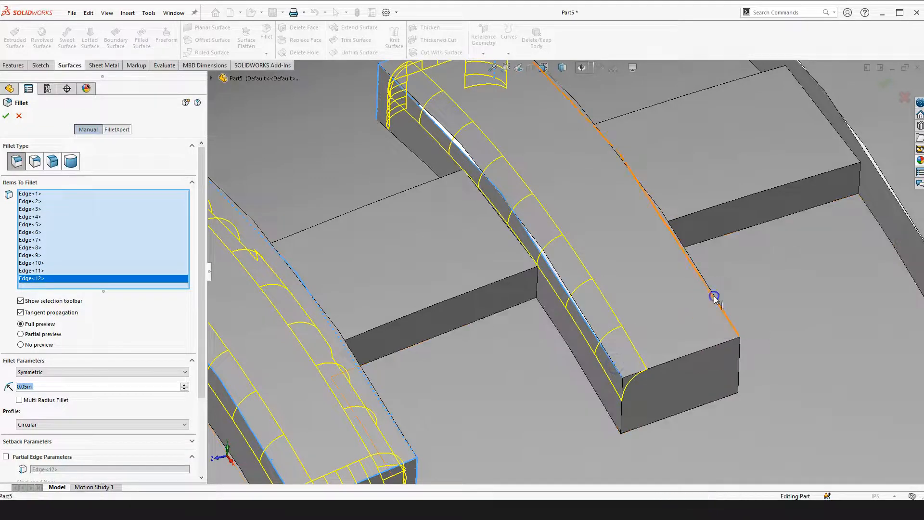
left_click(714, 297)
left_click(649, 366)
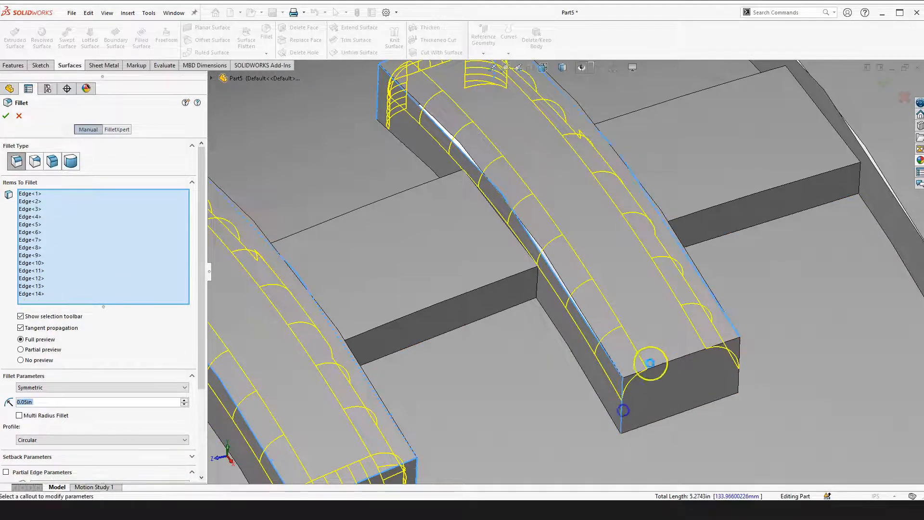
left_click(662, 365)
left_click(739, 365)
scroll(778, 413, "up", 4)
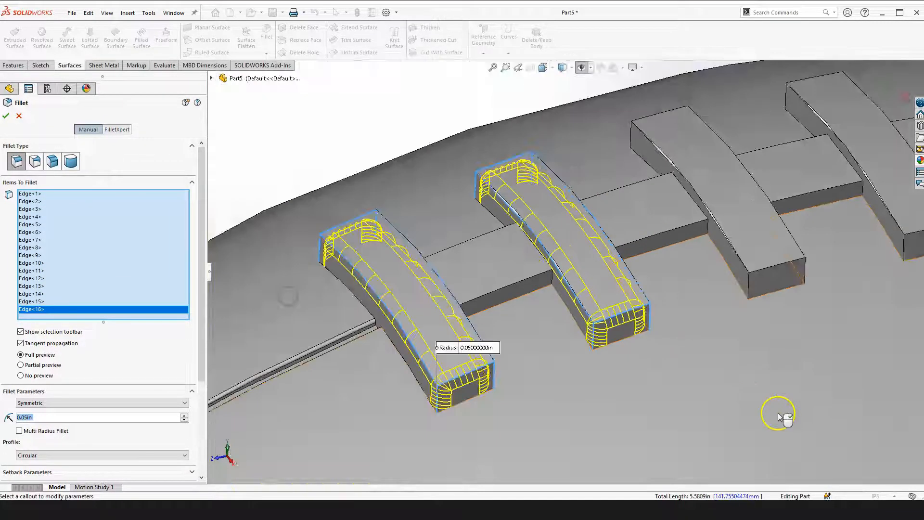
- Add the two vertical edges and the top edge at the third cross lace's far end to the fillet
scroll(631, 207, "down", 2)
scroll(568, 228, "down", 5)
left_click(638, 258)
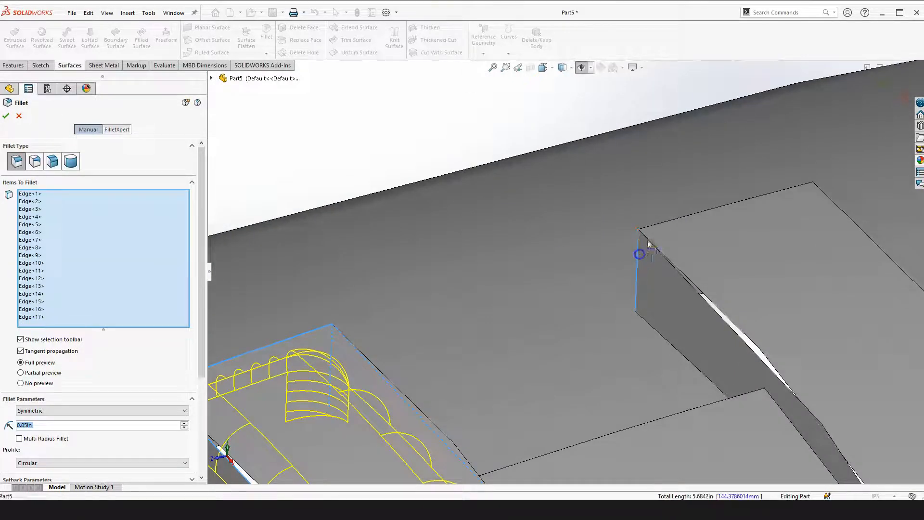
left_click(652, 225)
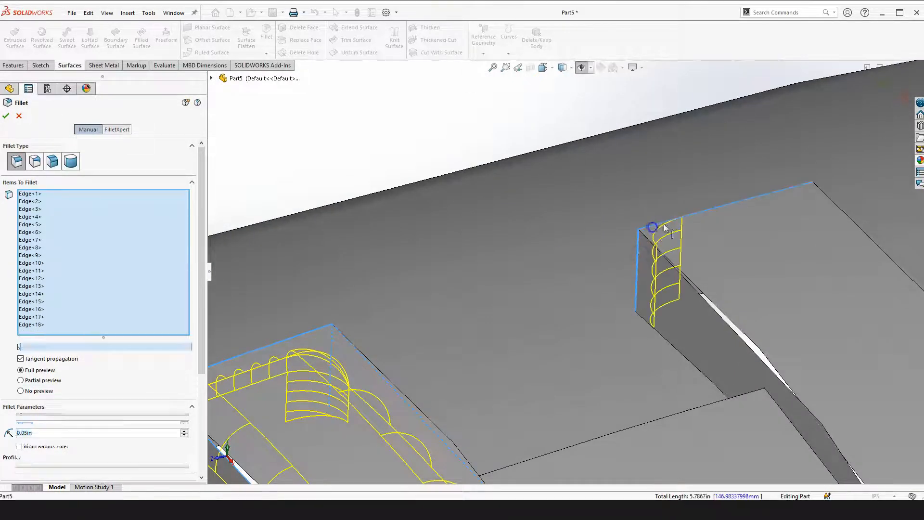
left_click(812, 198)
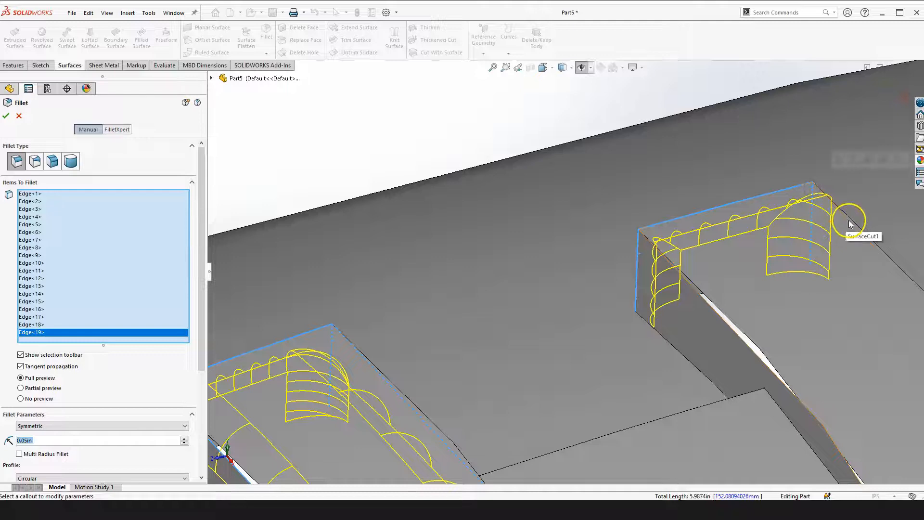
- Add the third cross lace's two long upper edges and its near end's two vertical edges to the fillet
scroll(853, 220, "up", 4)
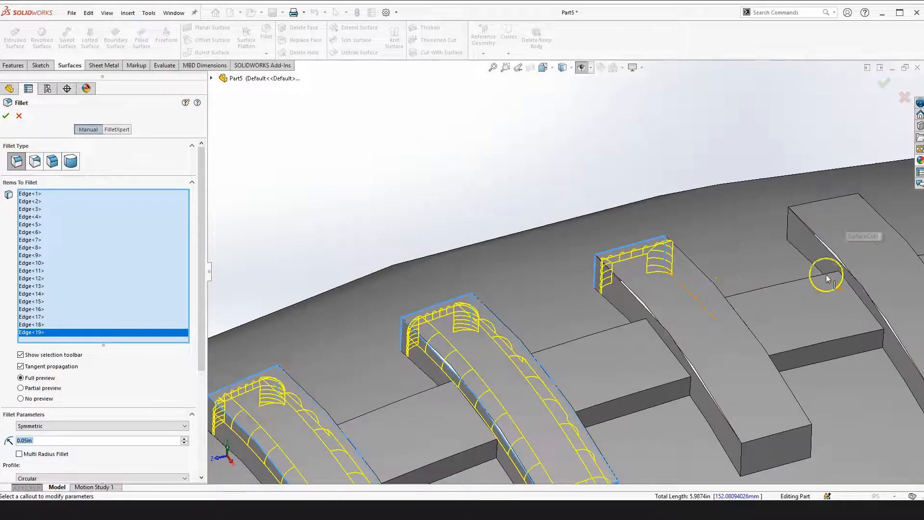
left_click(692, 261)
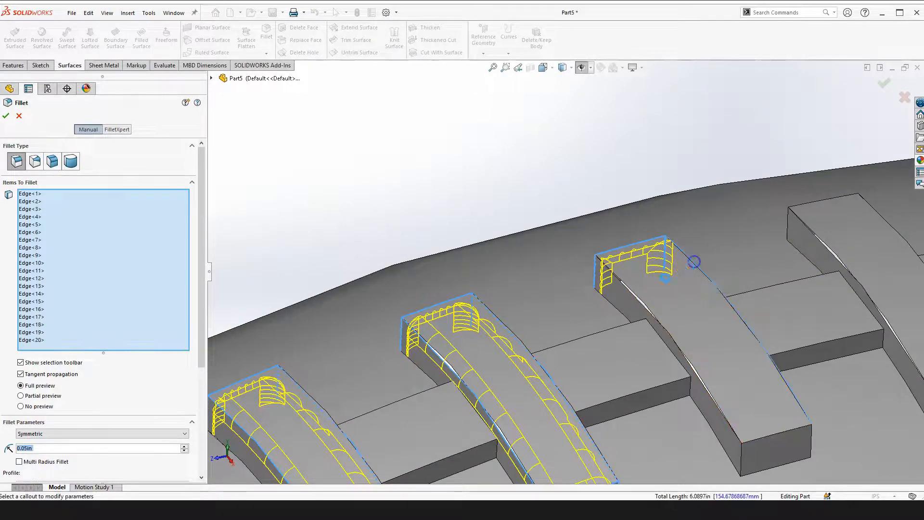
left_click(636, 297)
scroll(759, 461, "down", 3)
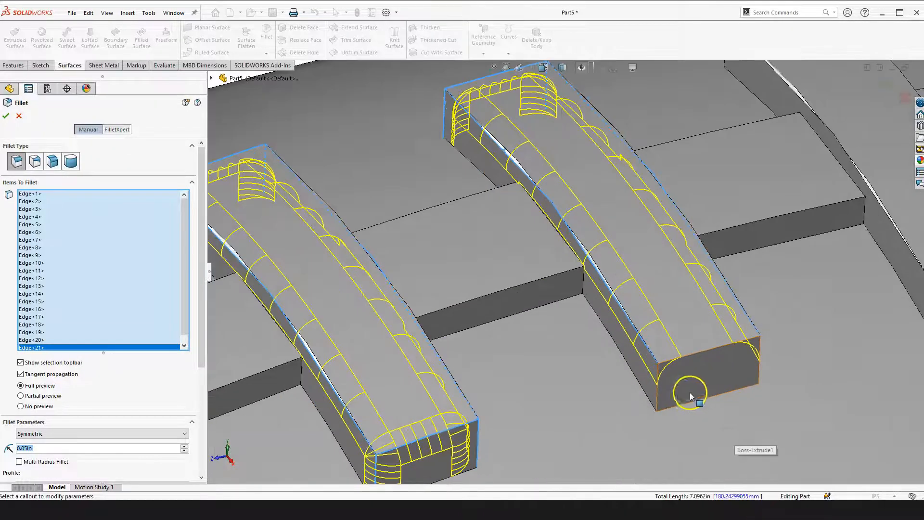
left_click(656, 395)
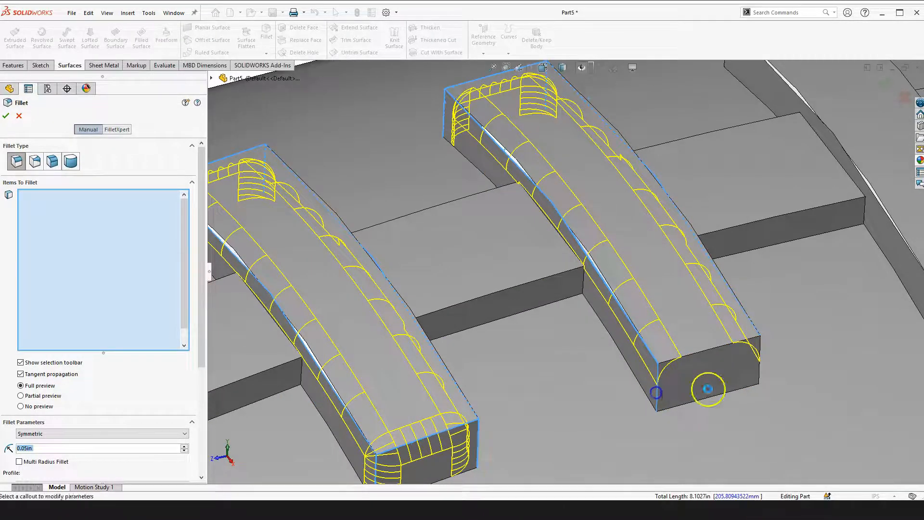
left_click(760, 345)
- Add the vertical edges and the top edge at the fourth cross lace's far end to the fillet
scroll(719, 269, "up", 5)
scroll(614, 220, "down", 3)
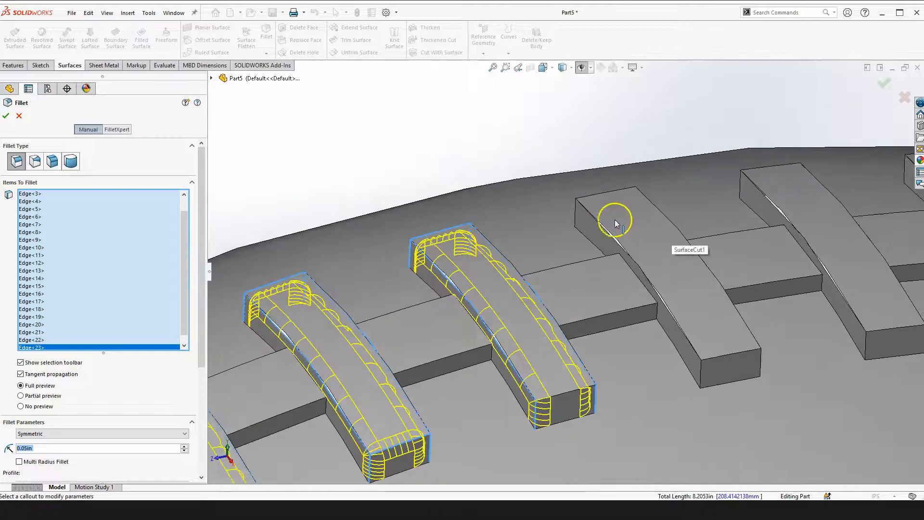
left_click(577, 208)
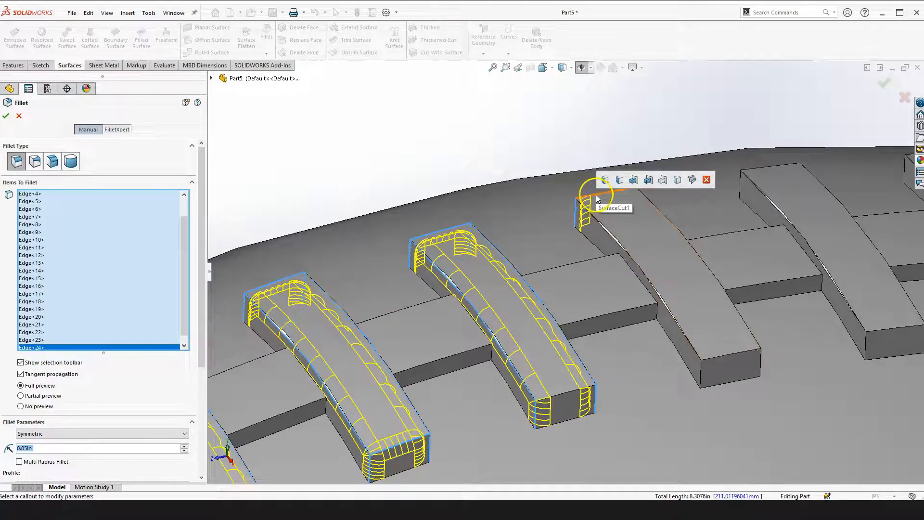
left_click(617, 194)
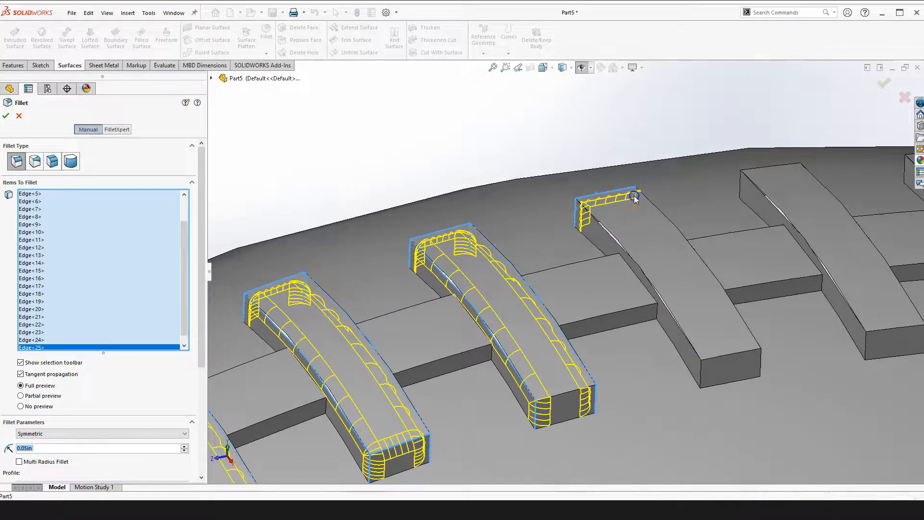
- Add the fourth cross lace's long upper edges and near-end vertical and top edges, plus the third lace's near-end top edge, to the fillet
left_click(605, 231)
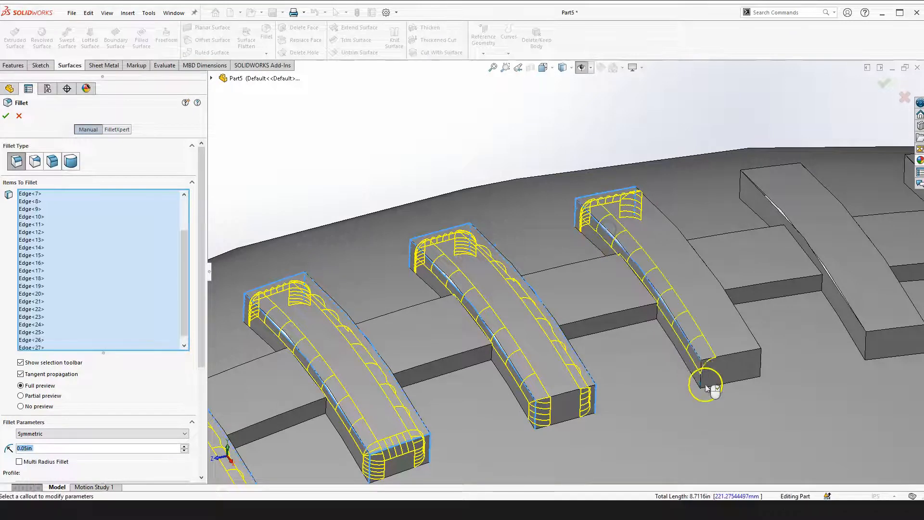
left_click(699, 371)
left_click(744, 323)
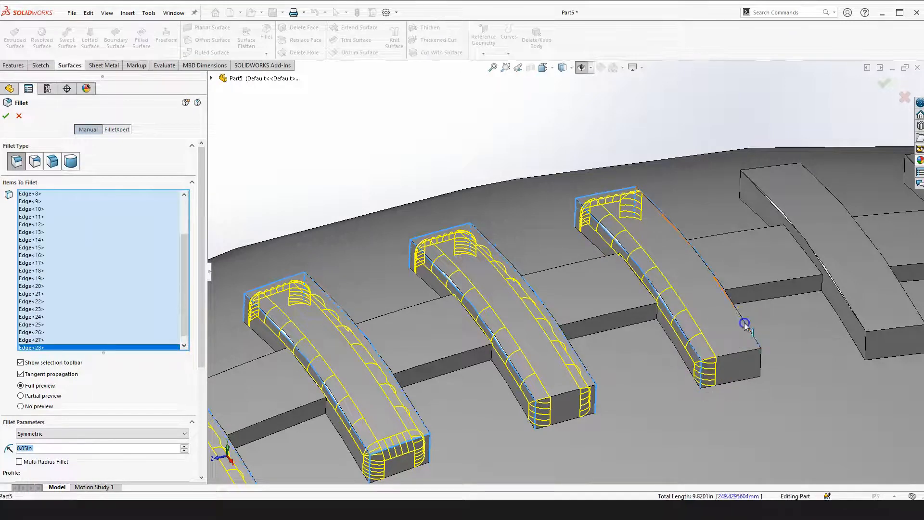
left_click(739, 356)
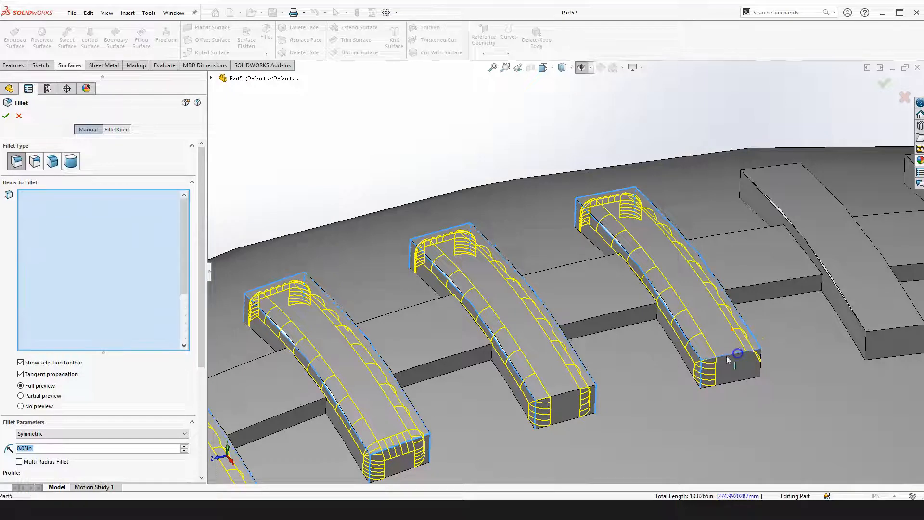
left_click(556, 396)
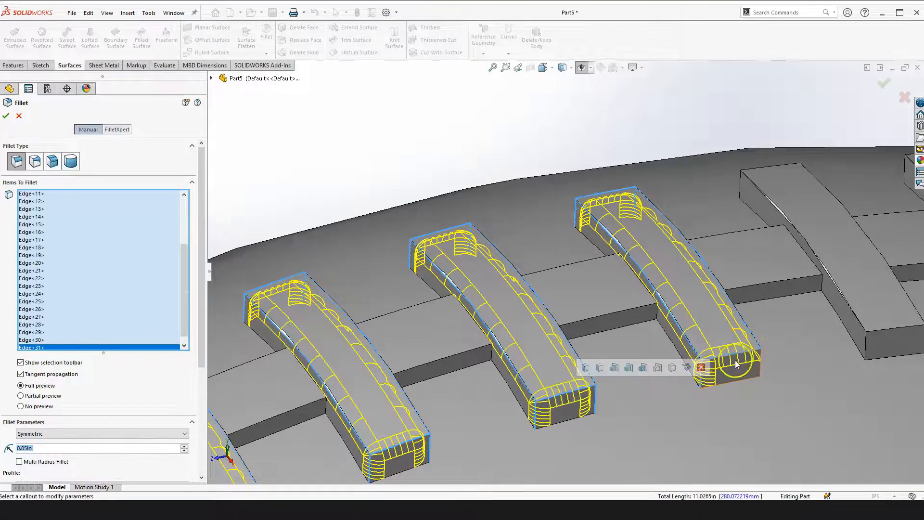
scroll(736, 359, "down", 5)
left_click(726, 347)
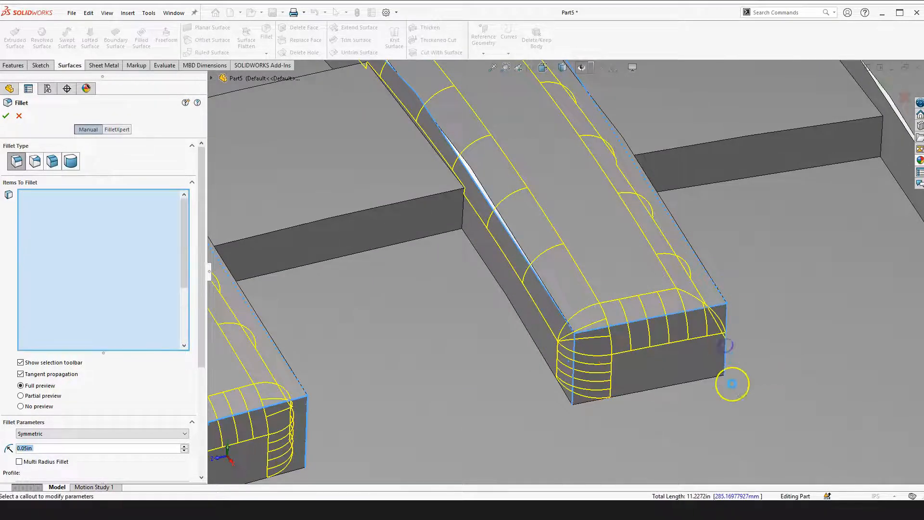
- Add one vertical edge and the top edge at the fifth cross lace's far end to the fillet
scroll(707, 336, "up", 6)
scroll(605, 221, "down", 3)
scroll(605, 222, "down", 5)
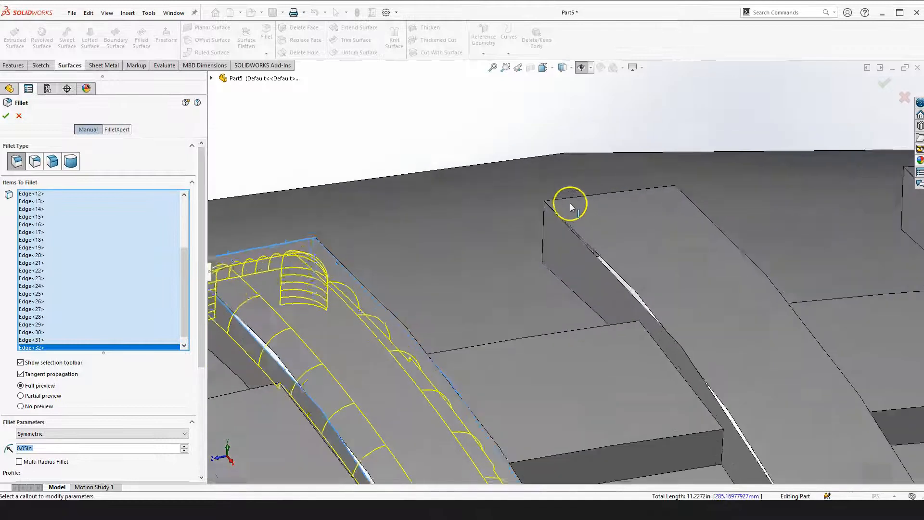
left_click(525, 230)
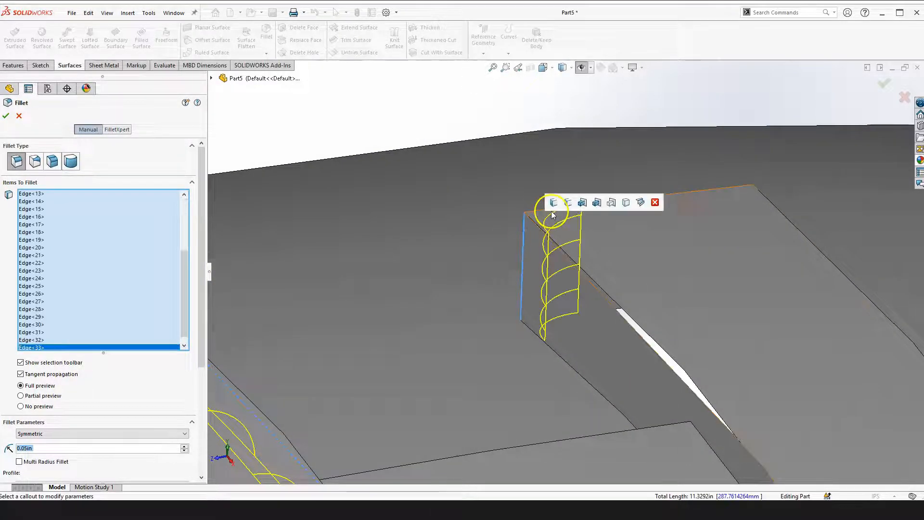
left_click(539, 209)
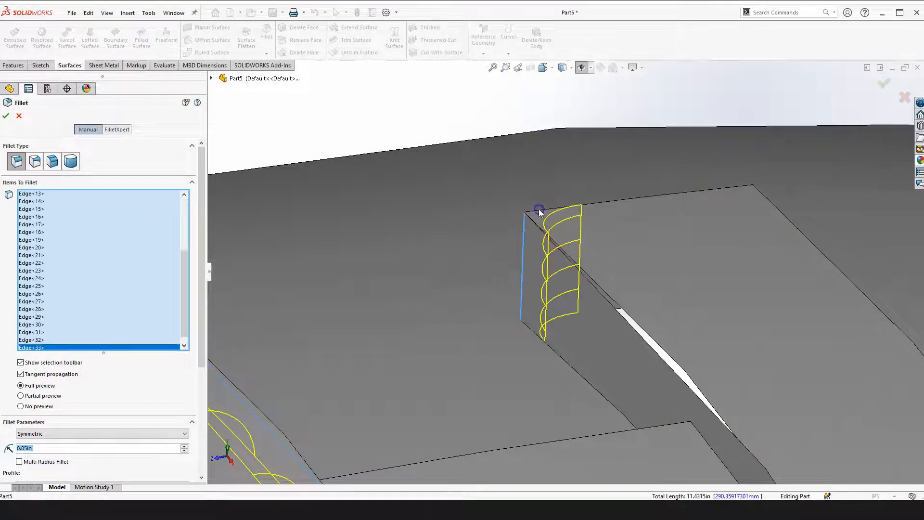
left_click(592, 285)
left_click(567, 296)
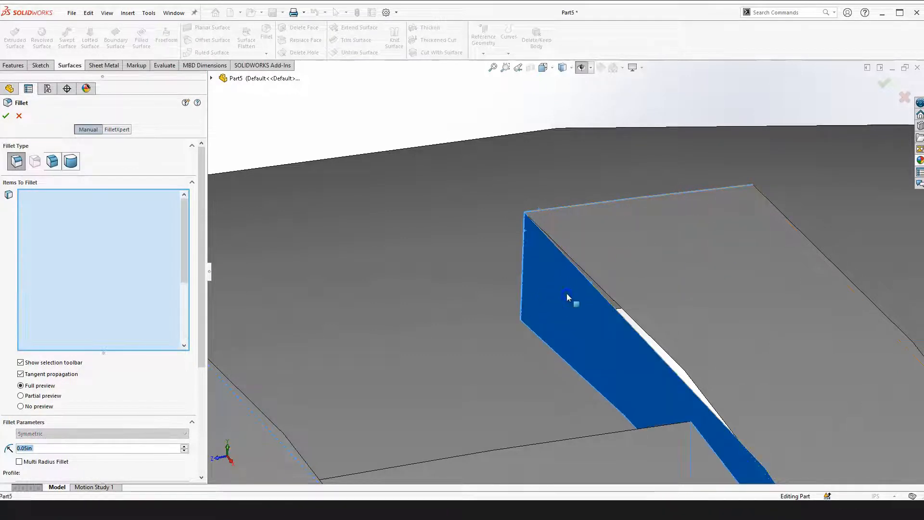
scroll(717, 313, "up", 3)
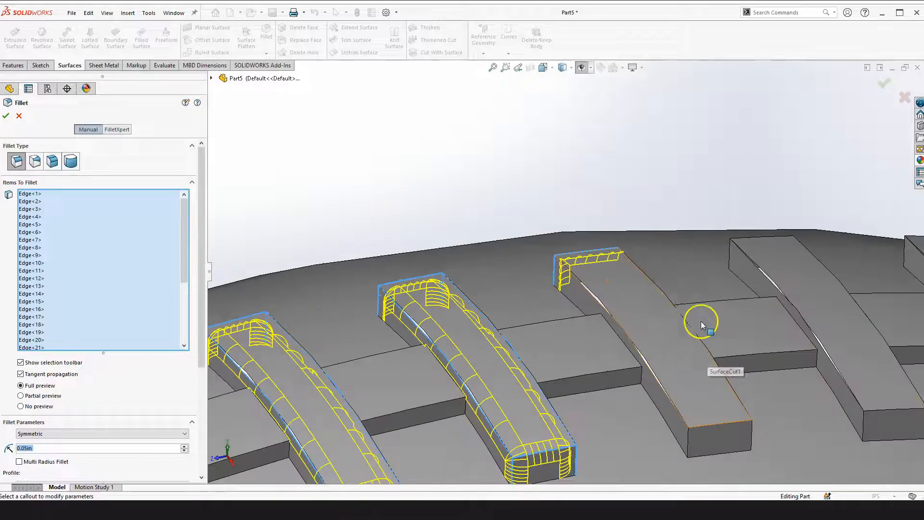
scroll(701, 321, "down", 3)
scroll(532, 221, "up", 3)
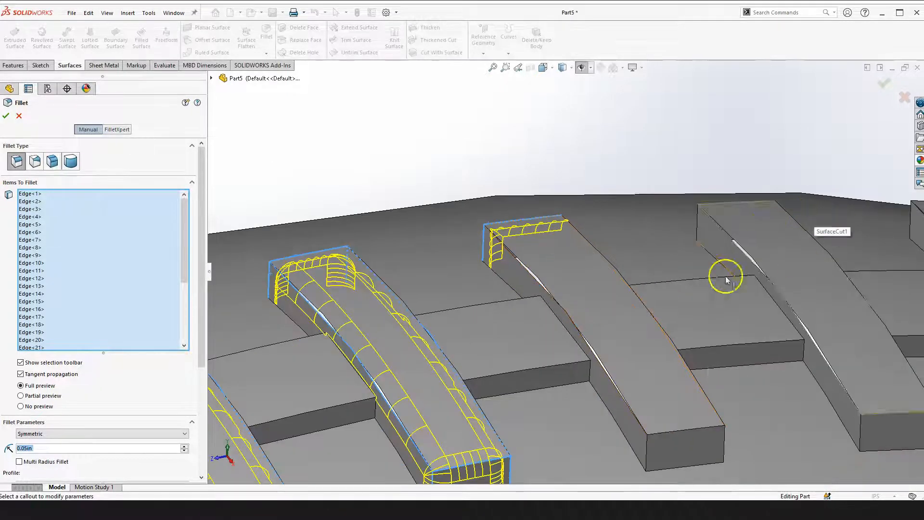
scroll(578, 252, "down", 4)
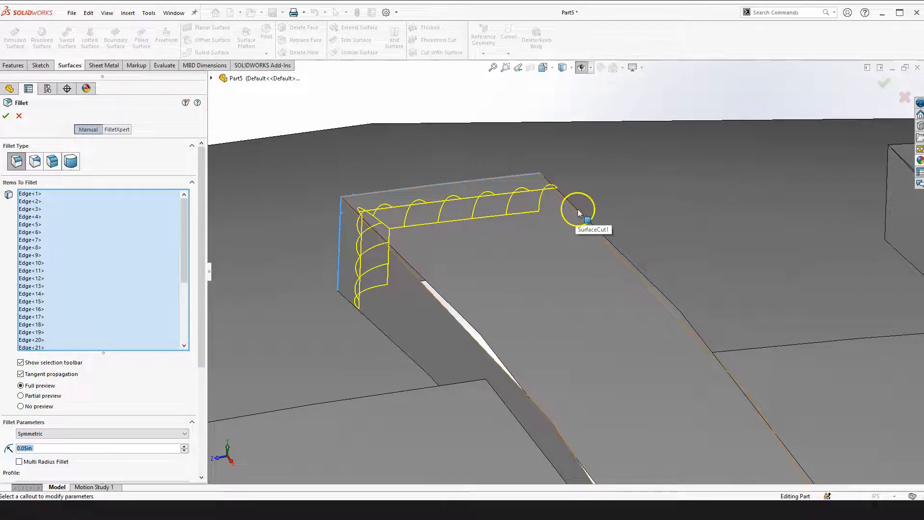
- Add both long upper edges of the fifth cross lace to the fillet
scroll(582, 260, "up", 3)
left_click(621, 292)
left_click(524, 304)
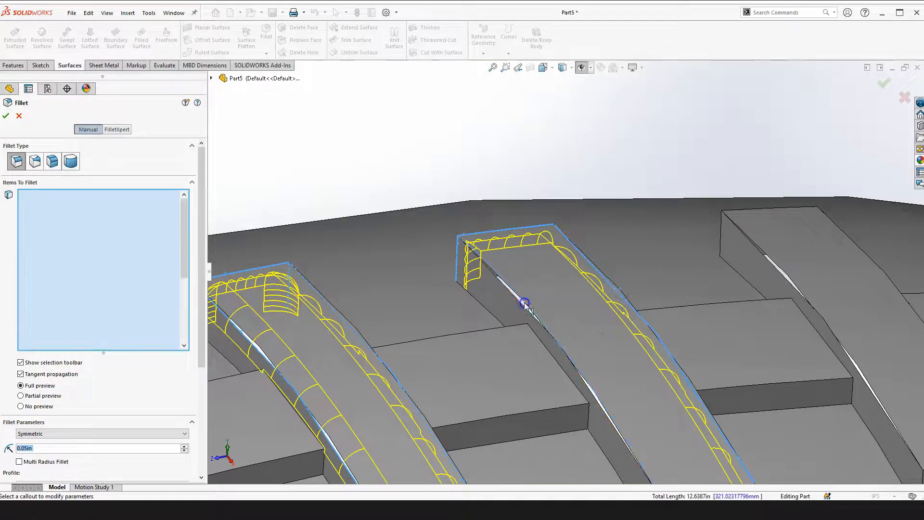
scroll(625, 369, "up", 3)
- Add the two vertical edges and the top edge at the fifth cross lace's near end to the fillet
scroll(586, 317, "down", 5)
scroll(586, 316, "down", 5)
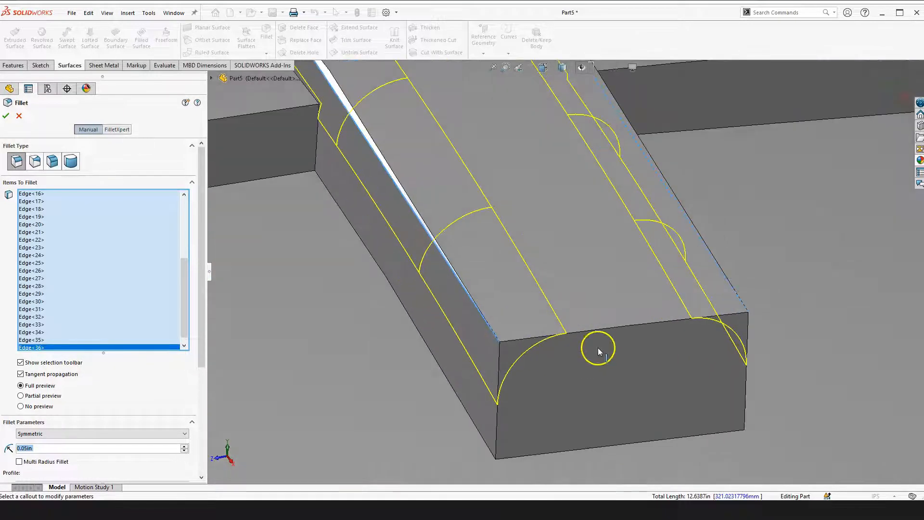
left_click(597, 349)
left_click(591, 355)
left_click(543, 371)
left_click(498, 360)
left_click(666, 323)
left_click(747, 332)
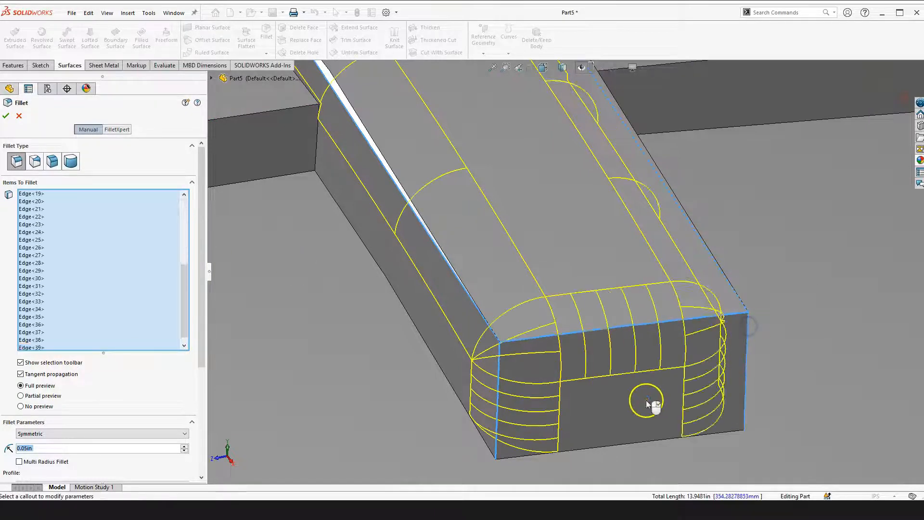
- Add the top face of the sixth cross lace to the fillet
scroll(645, 385, "up", 5)
scroll(659, 250, "up", 2)
scroll(668, 267, "down", 5)
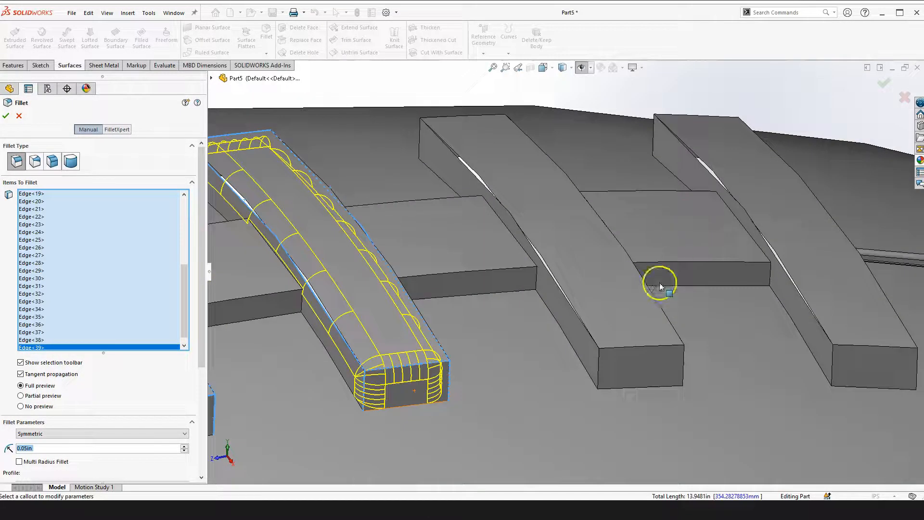
scroll(558, 299, "down", 1)
left_click(619, 331)
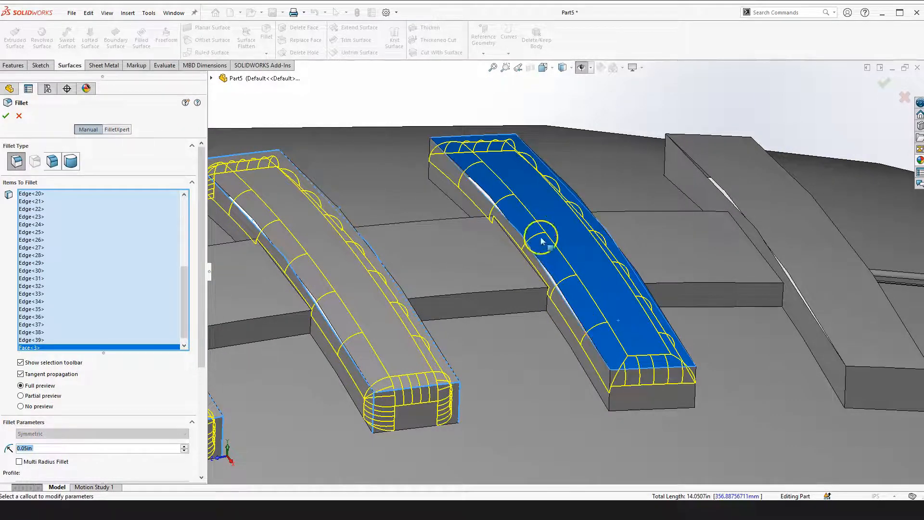
- Add the two vertical edges at the sixth cross lace's near end to the fillet
scroll(541, 237, "down", 5)
scroll(614, 285, "up", 3)
scroll(608, 346, "down", 5)
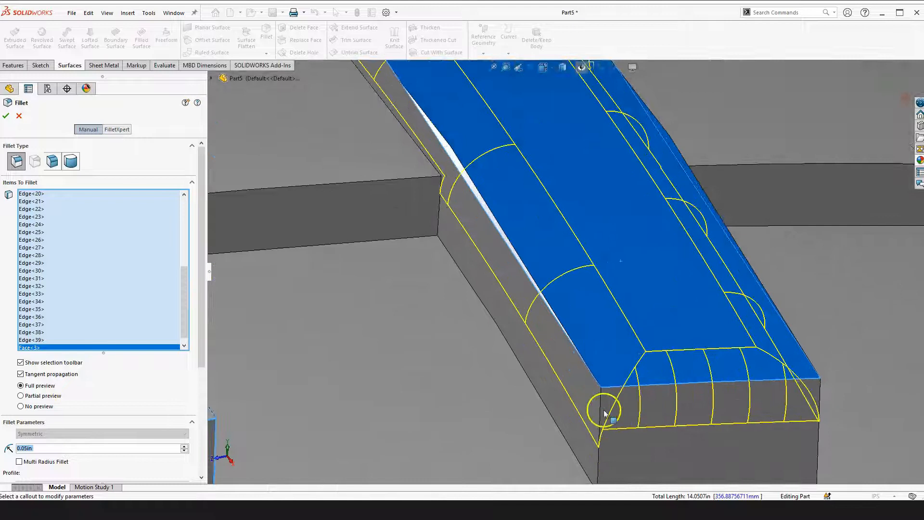
left_click(599, 404)
scroll(633, 409, "up", 2)
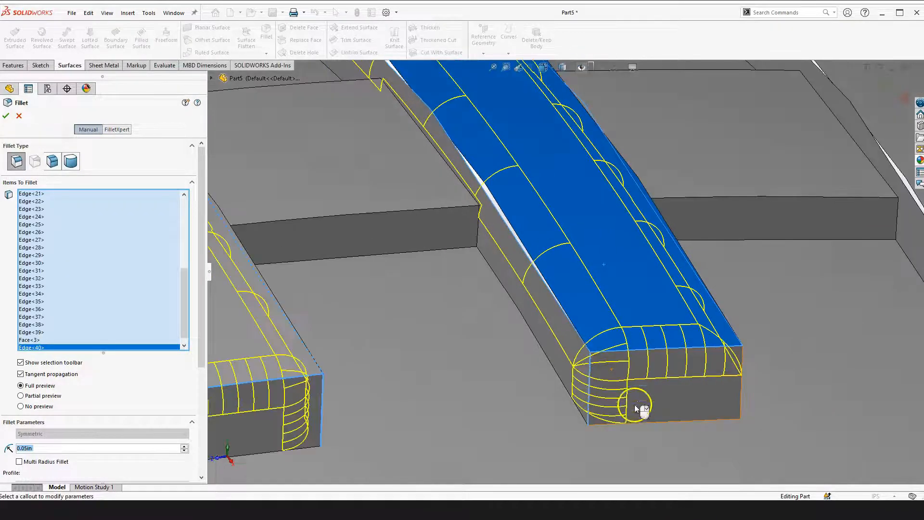
scroll(715, 383, "down", 2)
left_click(753, 384)
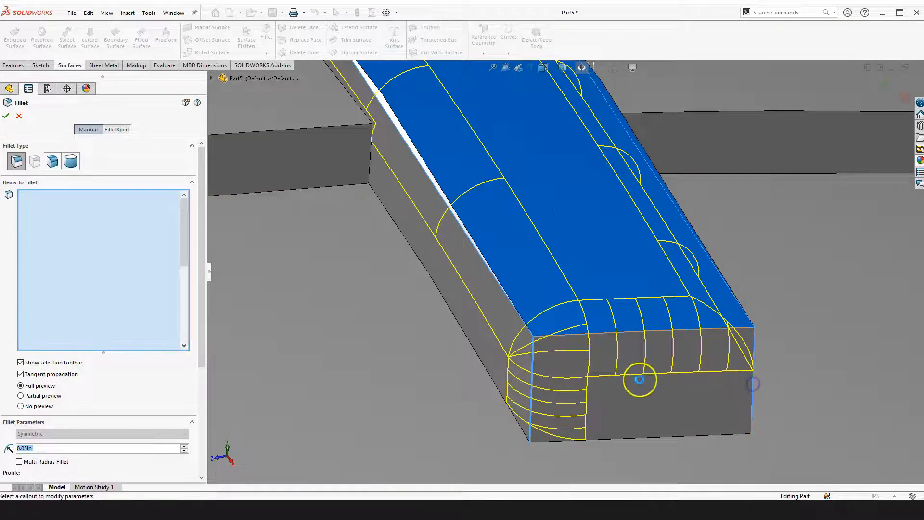
- Add the two vertical edges at the sixth cross lace's far end to the fillet
scroll(624, 339, "up", 6)
scroll(472, 174, "down", 6)
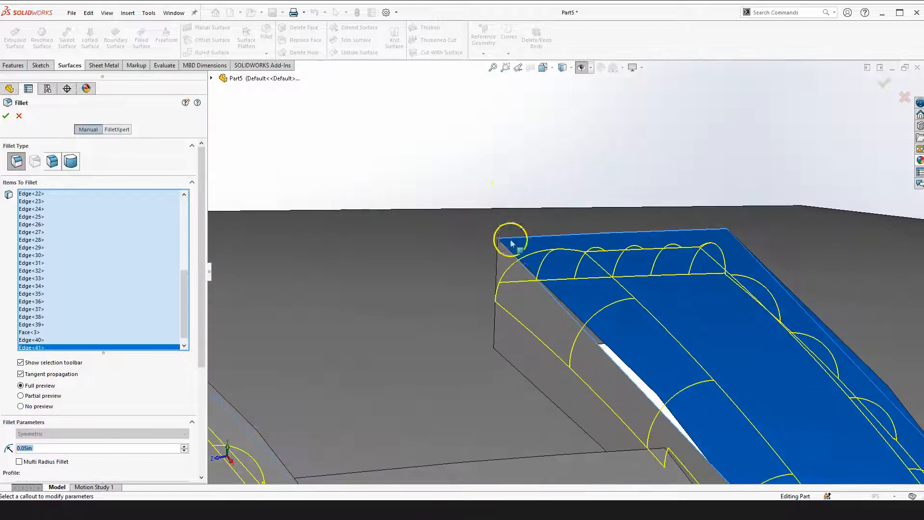
left_click(498, 249)
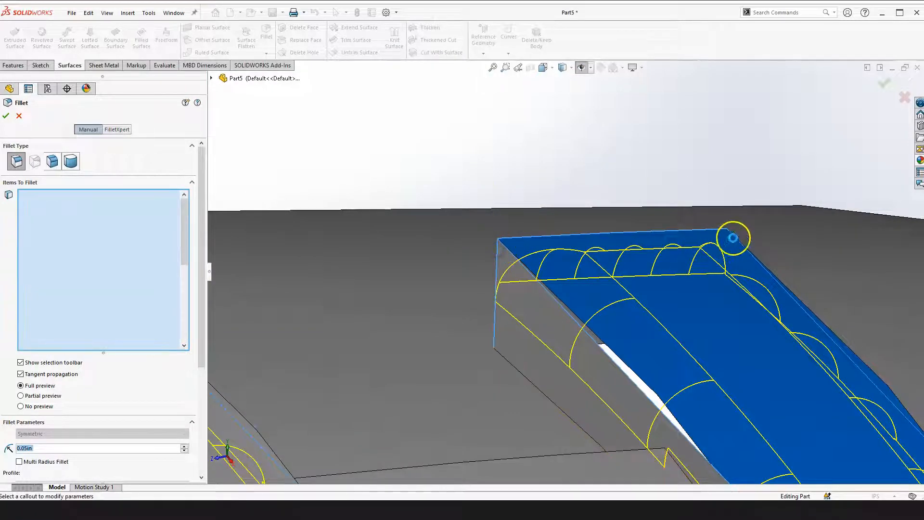
left_click(725, 236)
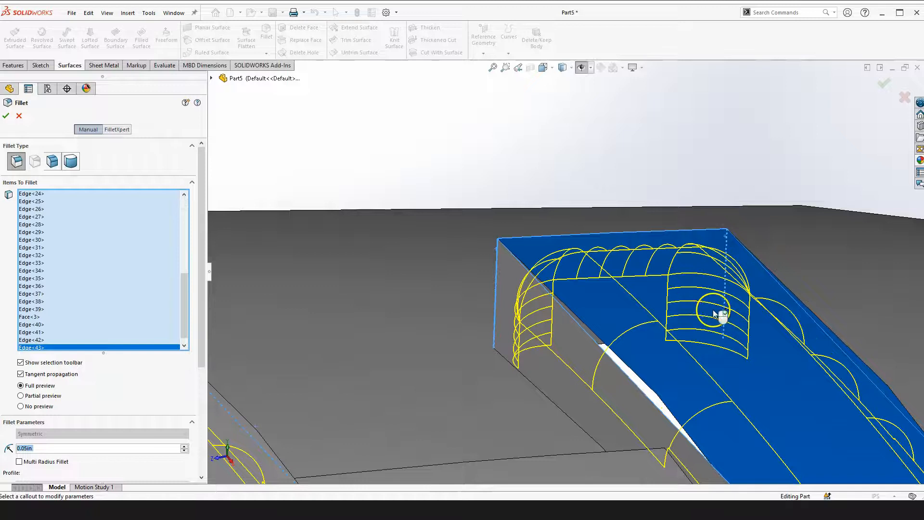
- Add the top face of the seventh, last cross lace to the fillet
scroll(683, 278, "up", 3)
scroll(683, 279, "up", 5)
scroll(729, 289, "down", 4)
left_click(637, 297)
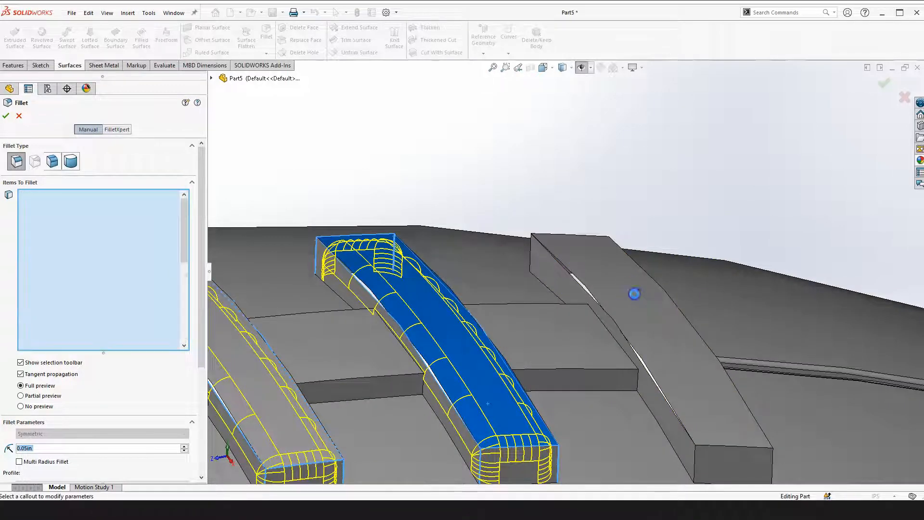
- Add the two vertical edges at the seventh cross lace's near end to the fillet
scroll(711, 273, "up", 3)
scroll(586, 371, "down", 6)
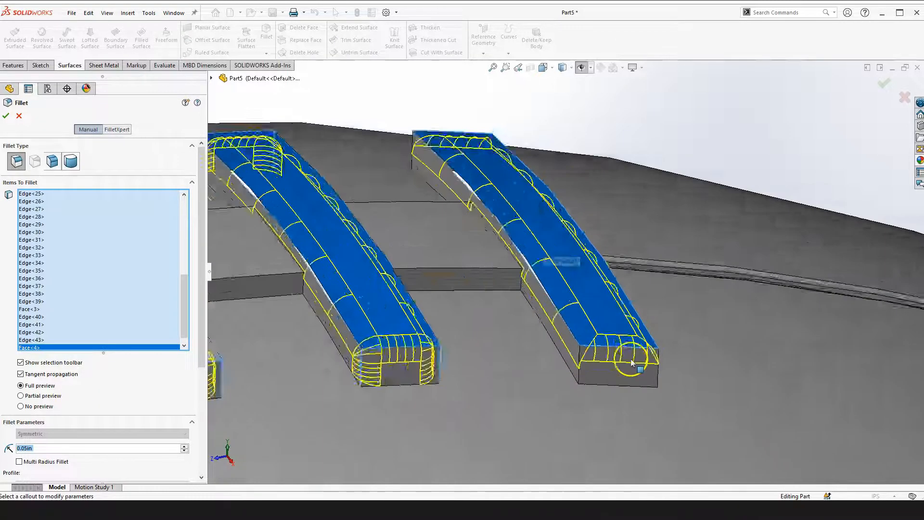
left_click(558, 359)
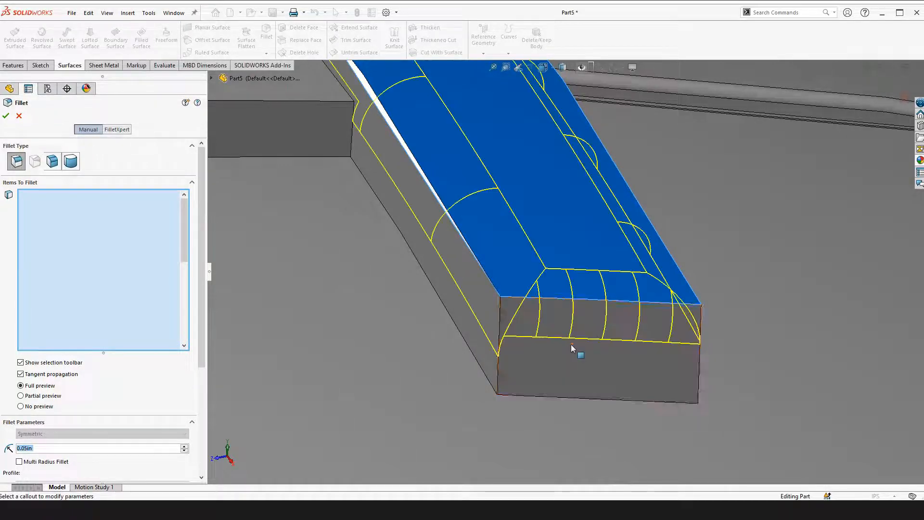
left_click(498, 325)
scroll(585, 391, "down", 2)
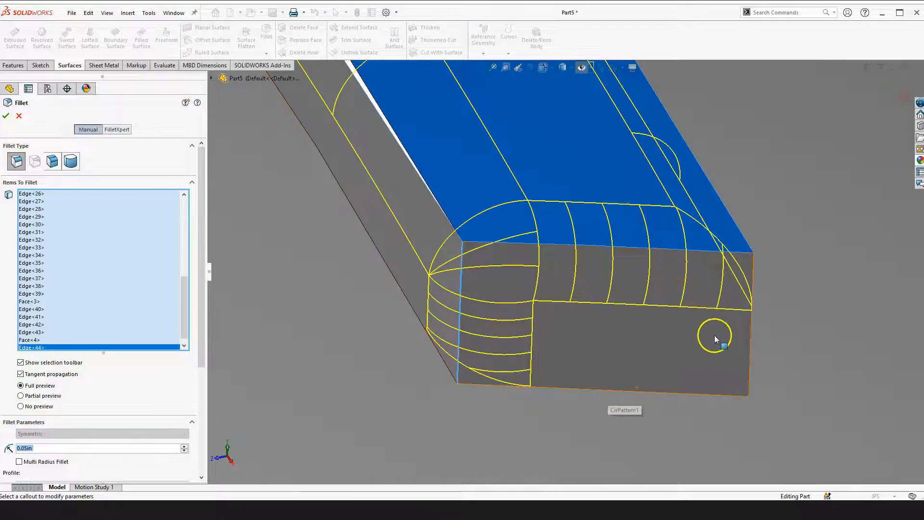
left_click(750, 325)
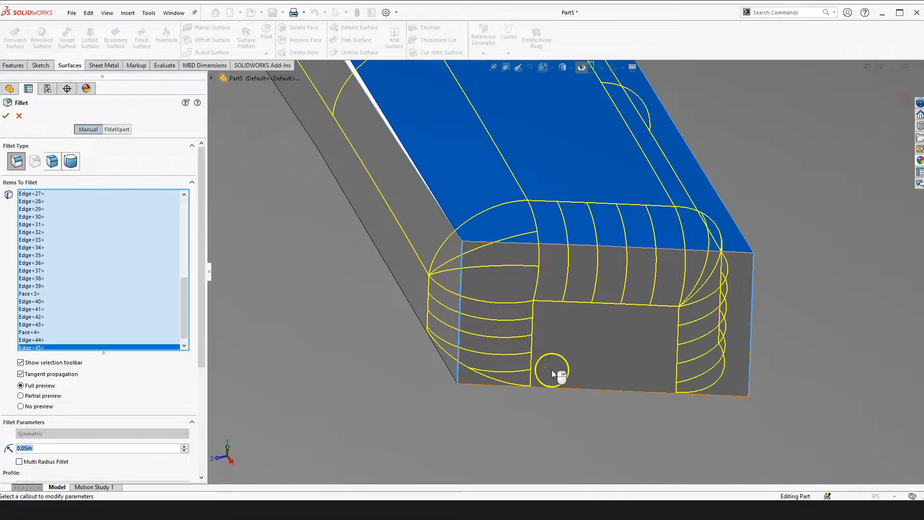
- Add the two vertical edges at the seventh cross lace's far end and apply the 0.05 in symmetric fillet
scroll(568, 376, "up", 5)
scroll(439, 117, "down", 2)
scroll(499, 212, "down", 2)
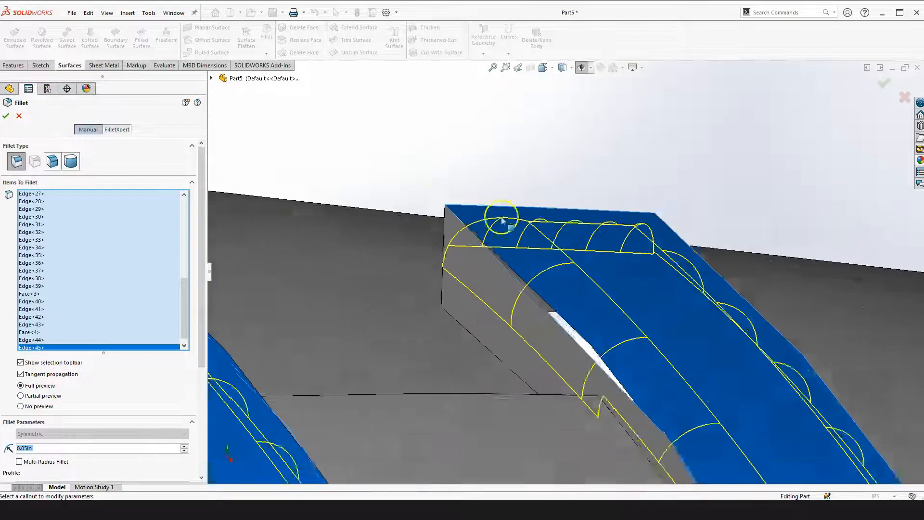
scroll(406, 223, "down", 2)
left_click(414, 210)
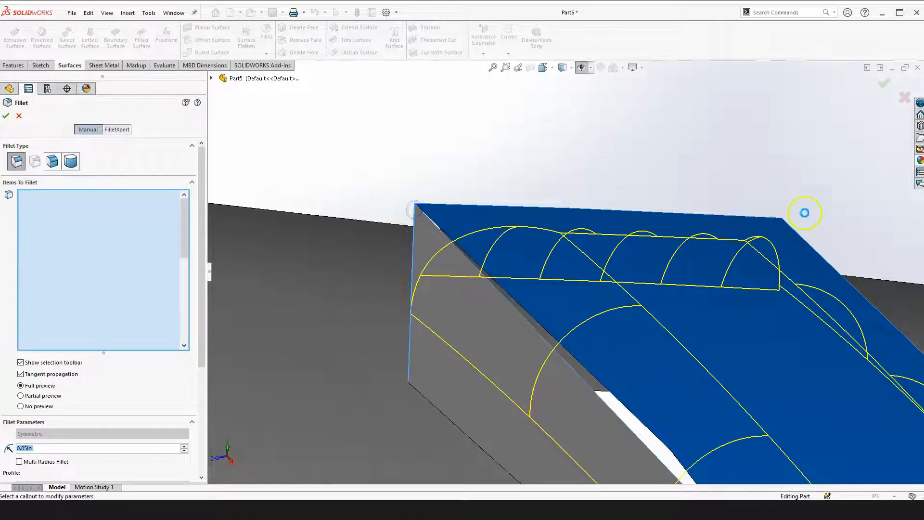
left_click(782, 226)
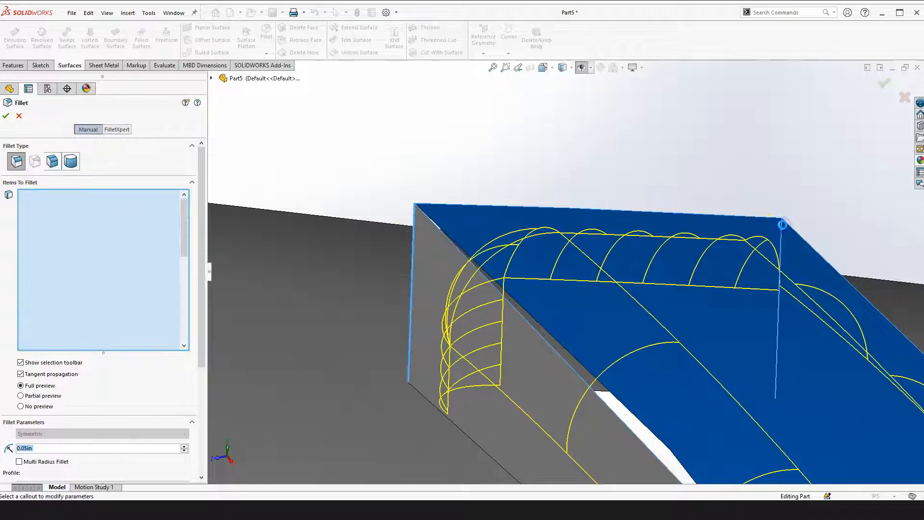
left_click(7, 116)
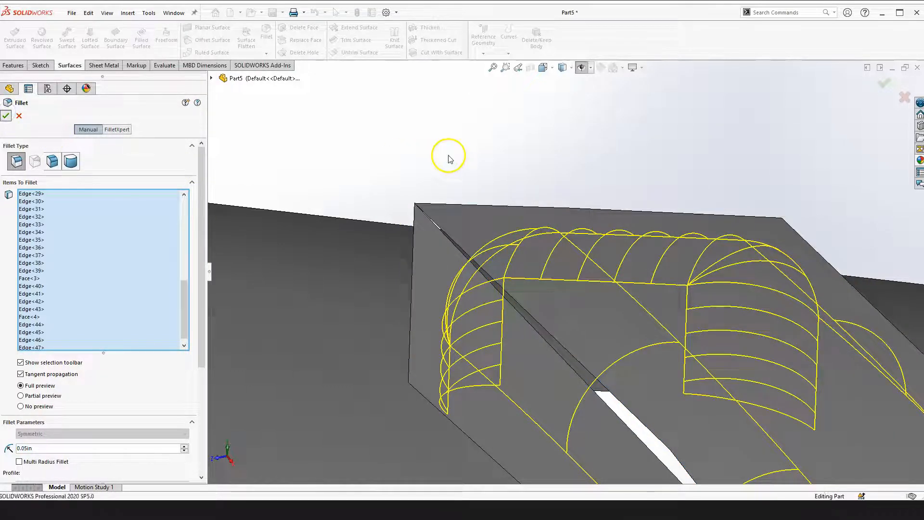
- Examine the rounded cross laces up close, the whole football in a trimetric view, and the Split Line1 feature's location
scroll(496, 177, "up", 8)
scroll(519, 272, "up", 4)
scroll(464, 288, "down", 8)
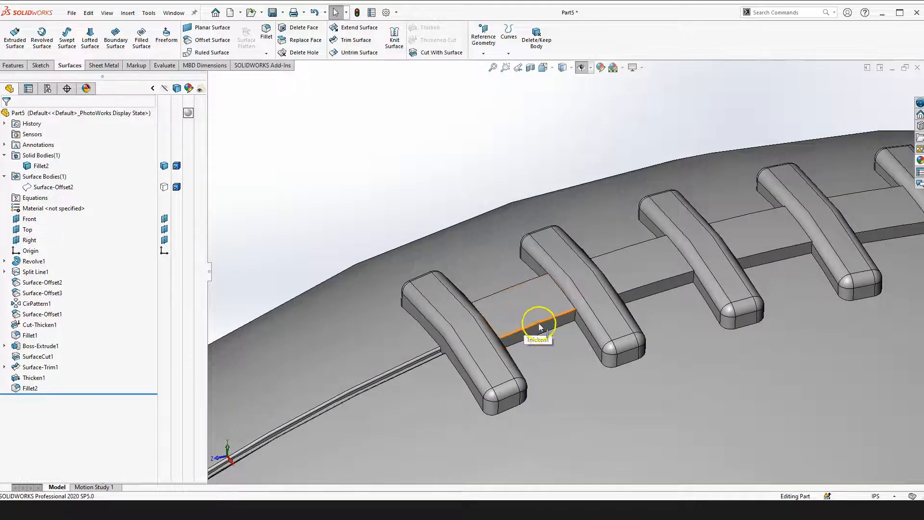
scroll(531, 301, "up", 8)
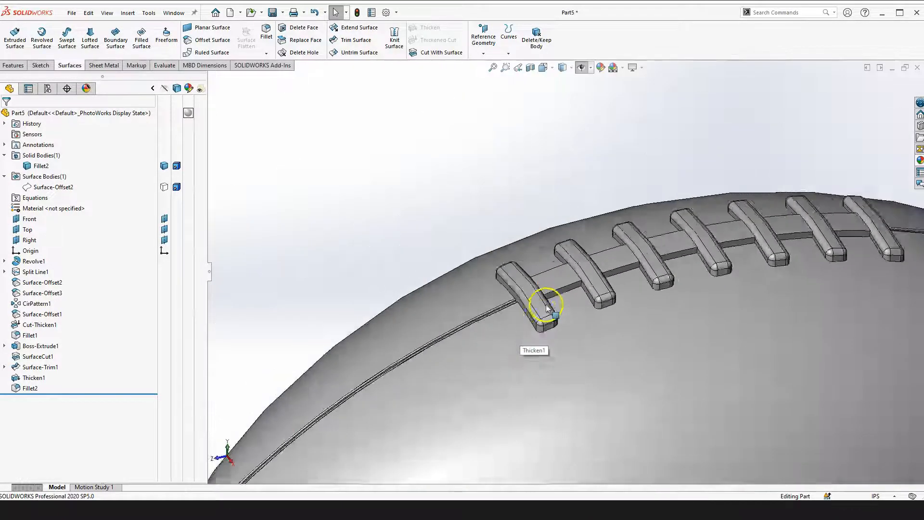
scroll(428, 270, "up", 5)
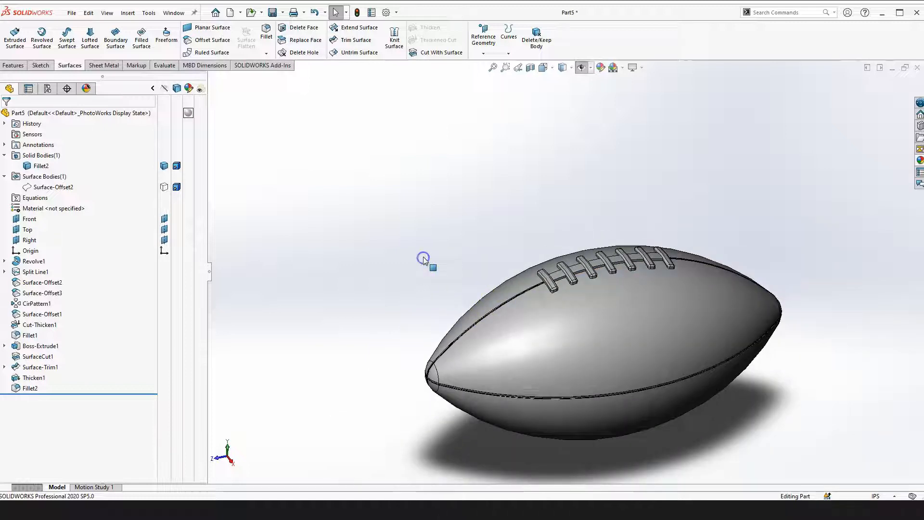
key("space")
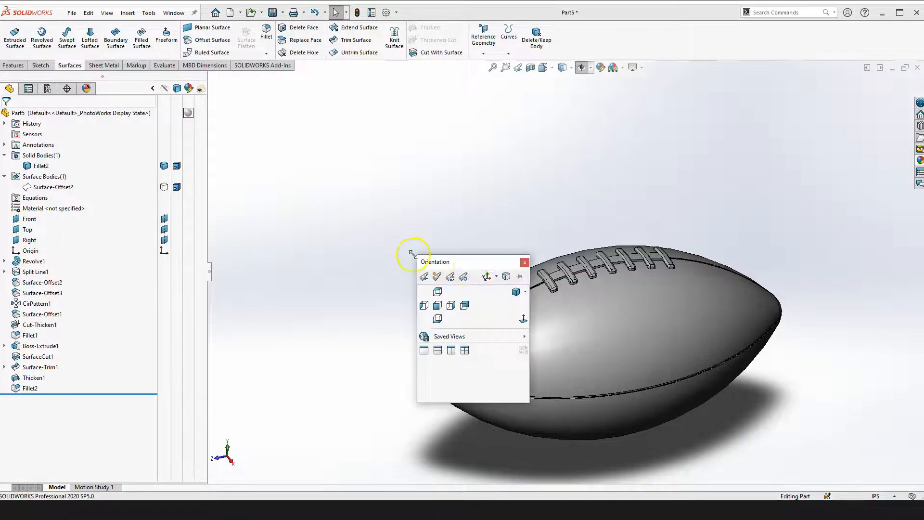
left_click(517, 290)
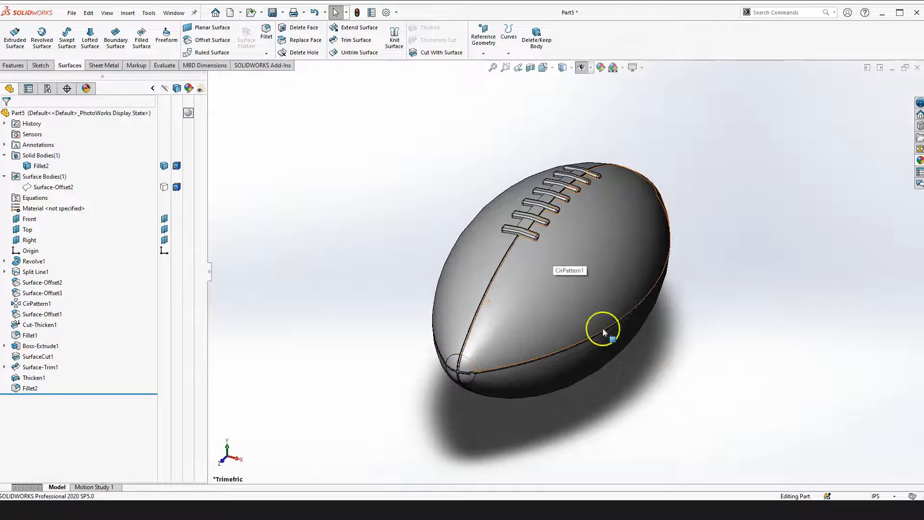
scroll(597, 296, "down", 2)
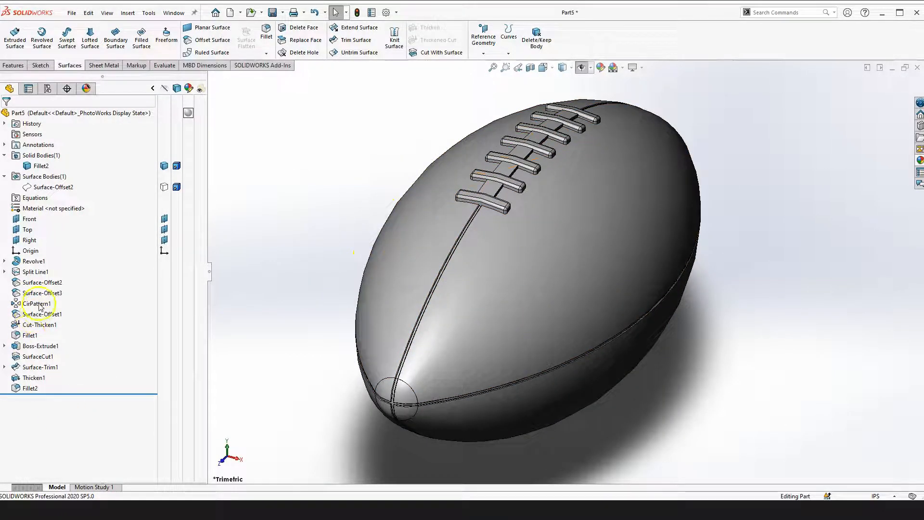
left_click(36, 272)
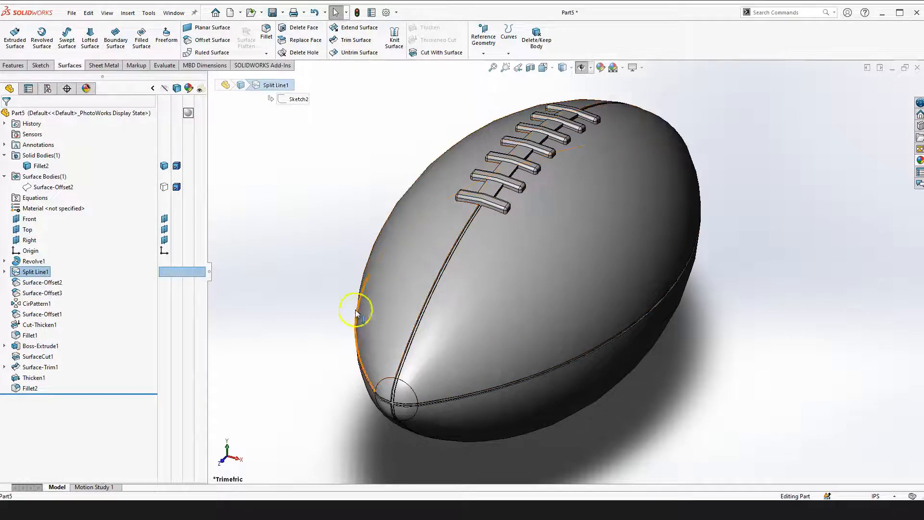
left_click(294, 260)
scroll(243, 241, "up", 1)
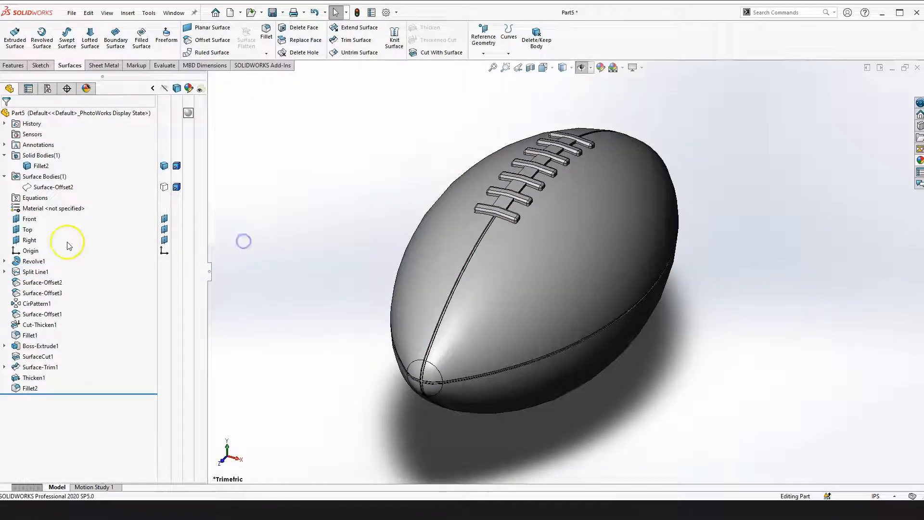
- Start a sketch on the Top plane and orient the view to look straight down on the football
left_click(27, 229)
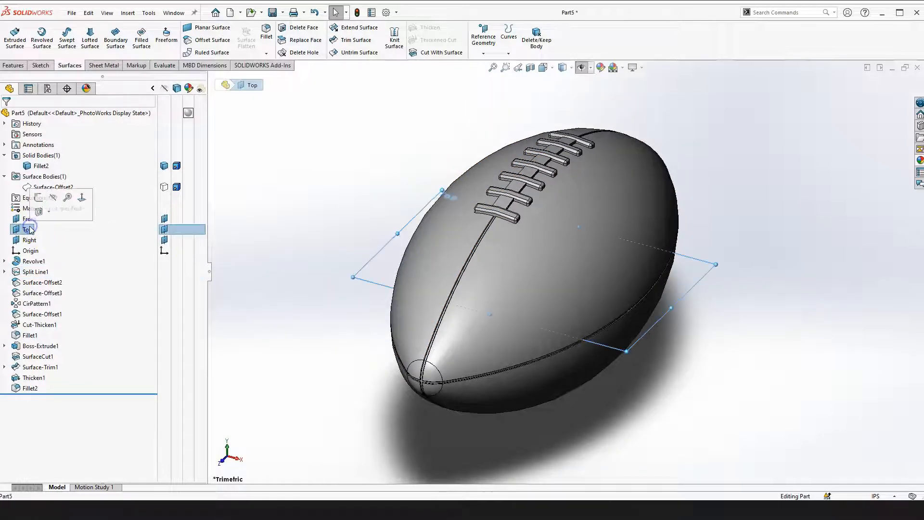
left_click(38, 198)
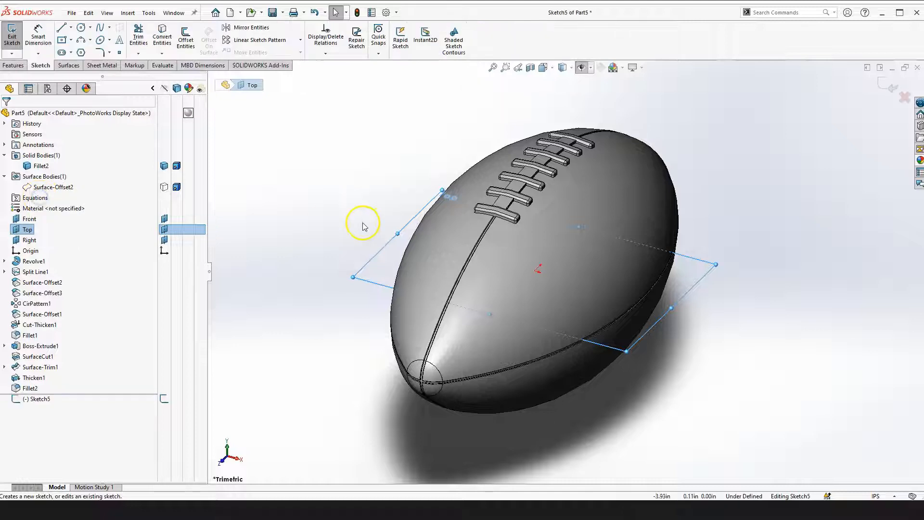
key("space")
left_click(360, 248)
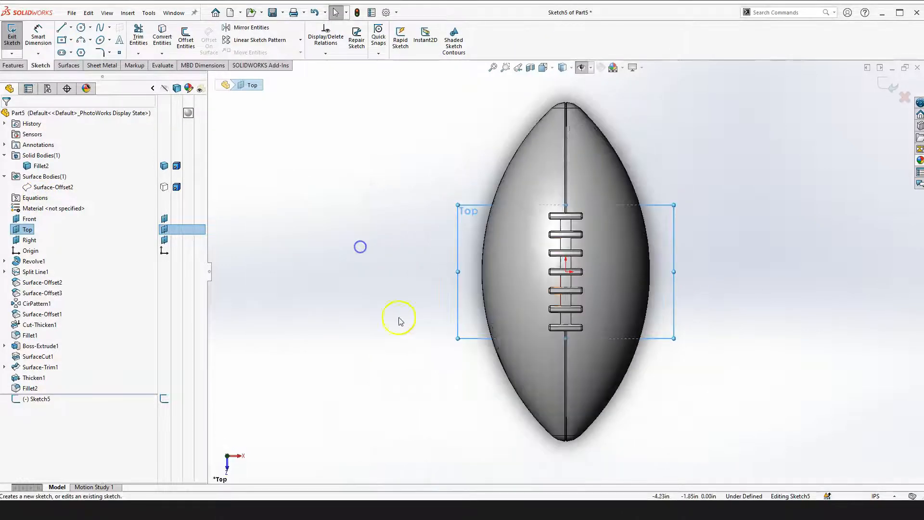
- Sketch a vertical line about 5.73 in long from the origin along the seam to beyond the football's tip
scroll(623, 364, "down", 1)
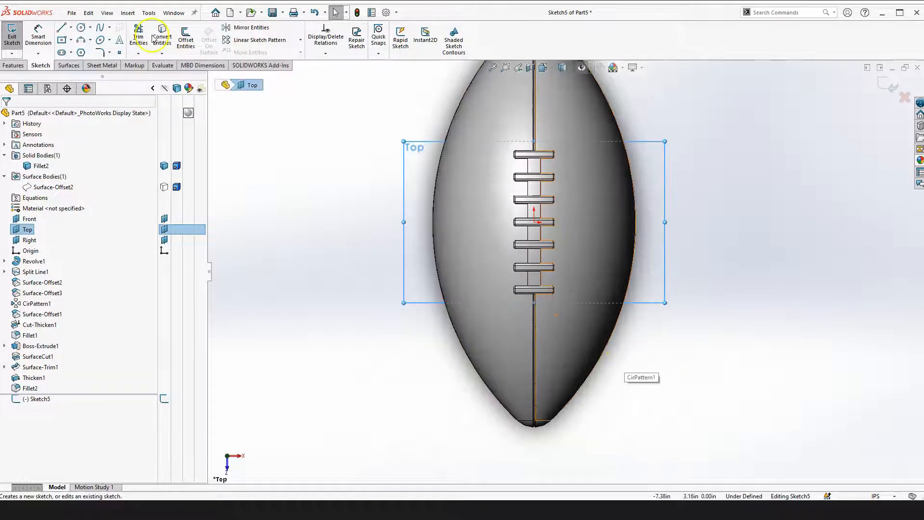
left_click(61, 32)
scroll(557, 241, "down", 5)
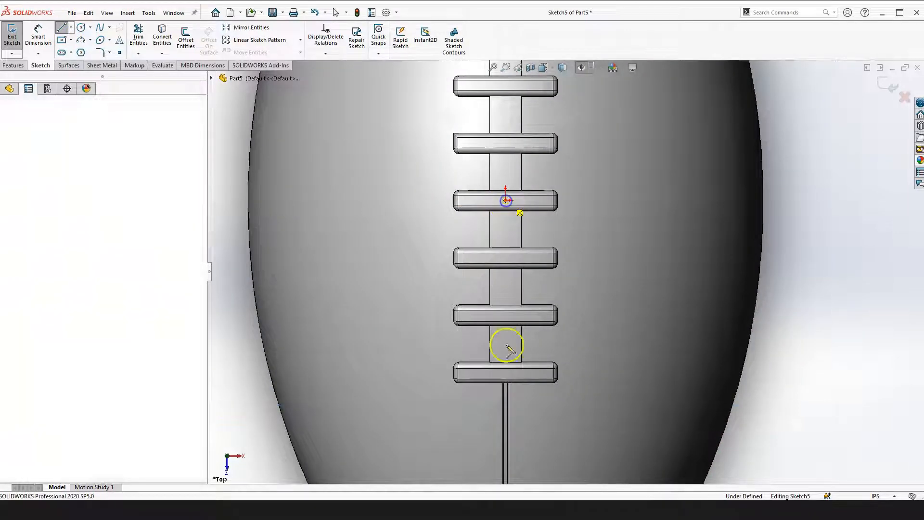
scroll(506, 345, "up", 7)
left_click(552, 418)
key("Escape")
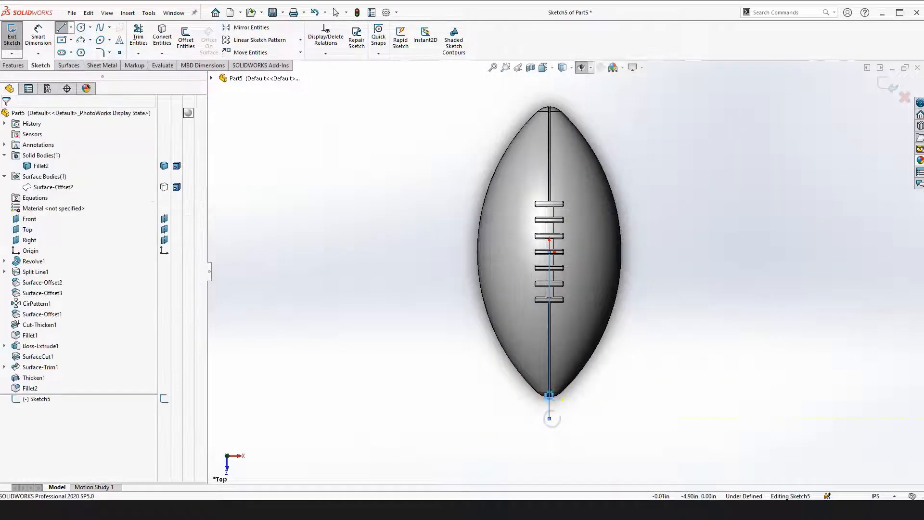
- Convert the vertical line through the football's tip to construction geometry
left_click(549, 402)
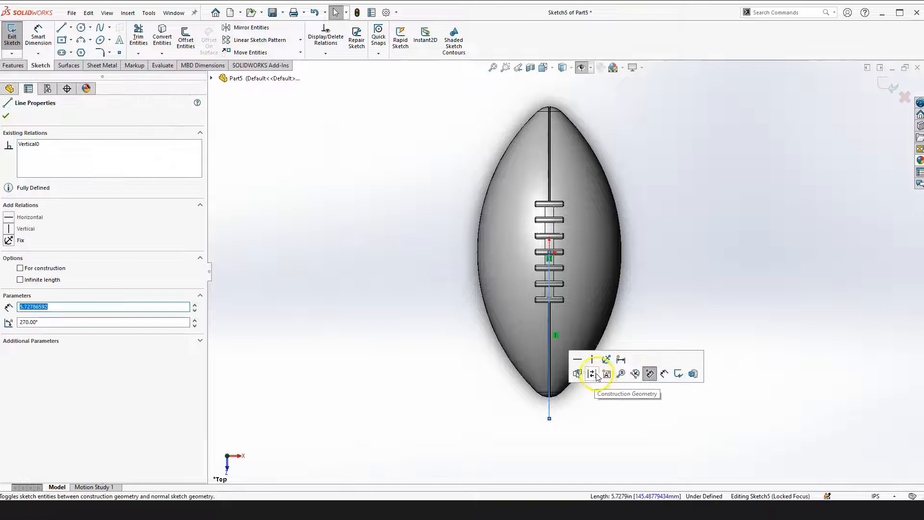
left_click(590, 427)
scroll(555, 374, "down", 5)
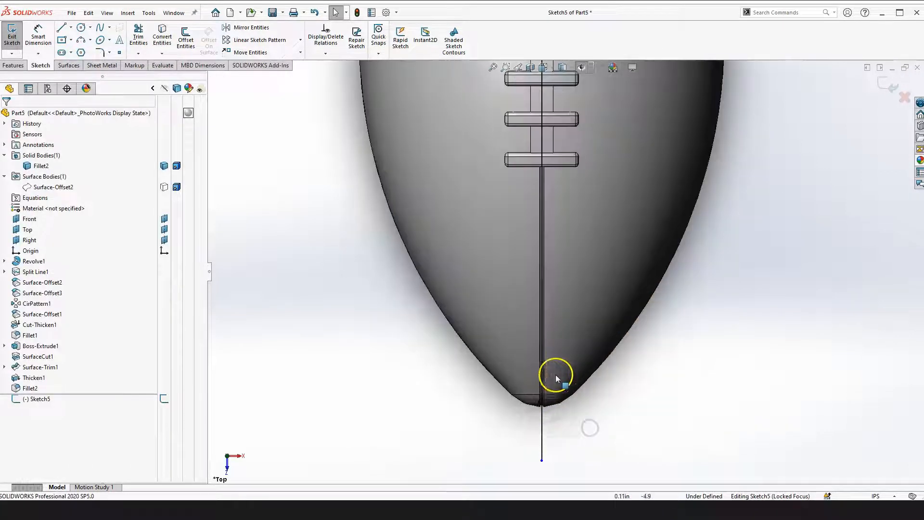
left_click(541, 426)
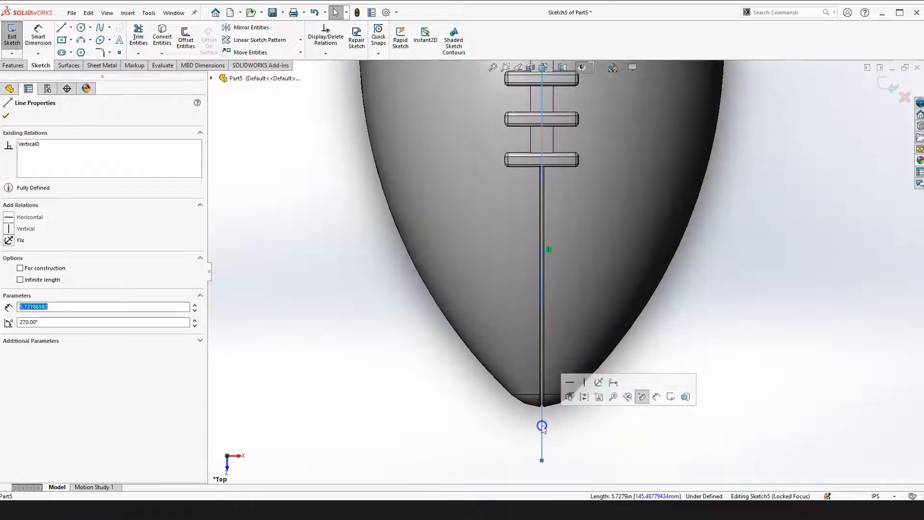
left_click(585, 397)
left_click(577, 435)
scroll(544, 384, "down", 4)
scroll(558, 375, "up", 5)
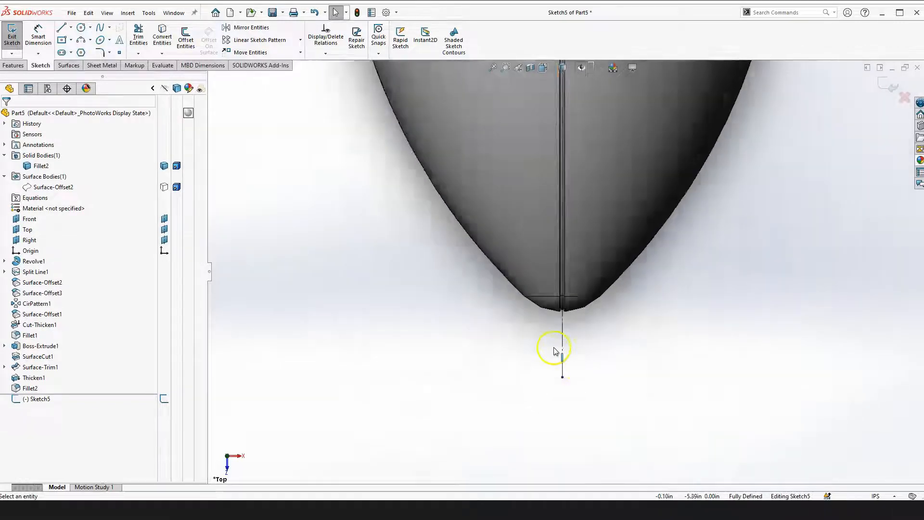
- Sketch a center rectangle about 4.12 in wide and 0.57 in high, centered on the construction line's endpoint beyond the football's tip
scroll(544, 262, "down", 3)
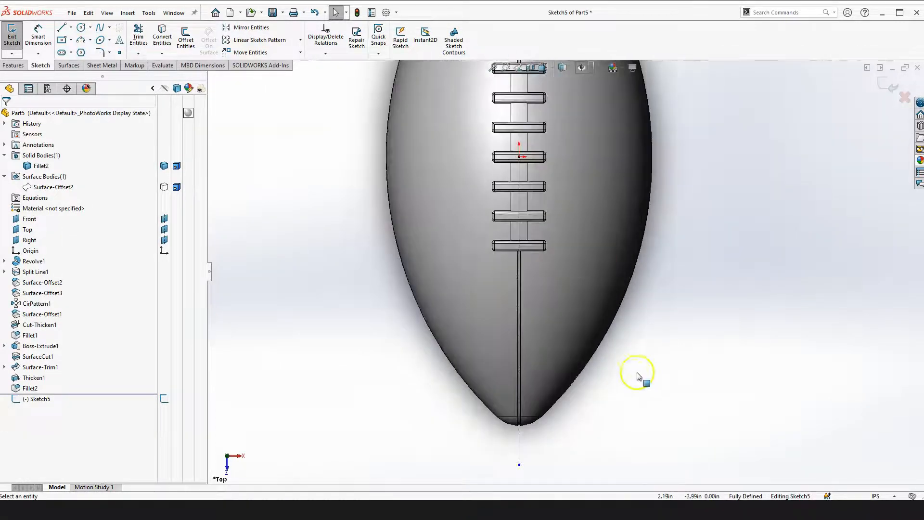
scroll(625, 384, "up", 2)
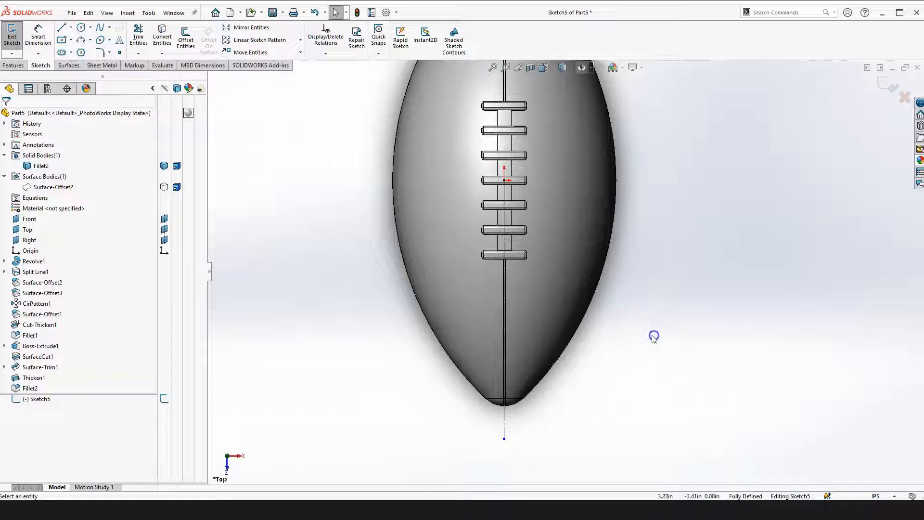
left_click(61, 41)
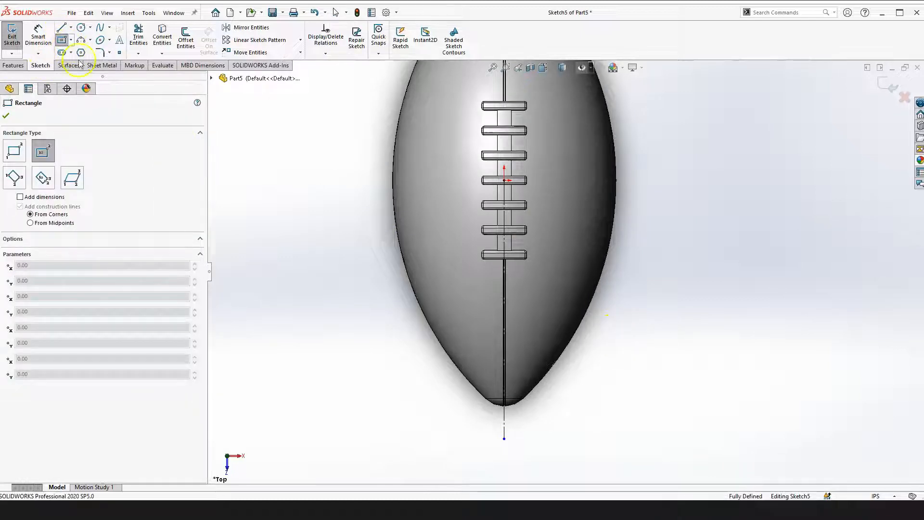
left_click(504, 438)
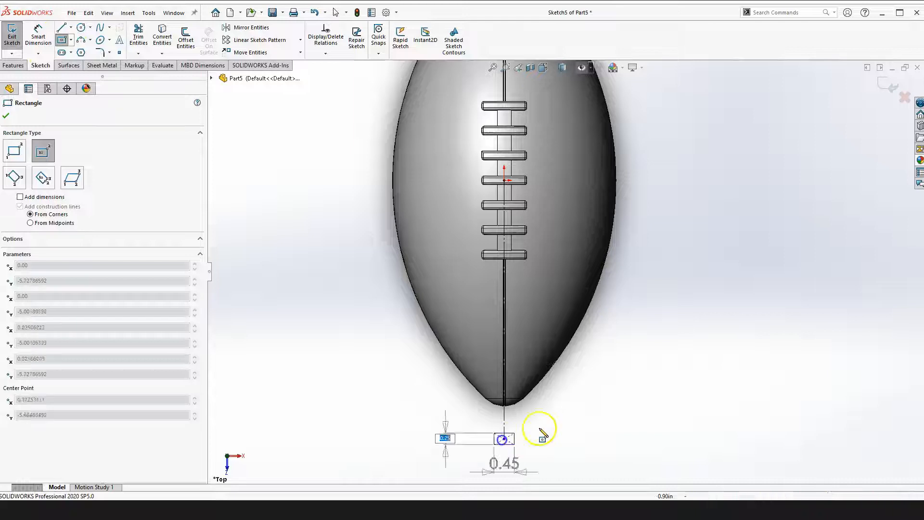
left_click(597, 426)
key("Escape")
scroll(604, 397, "up", 2)
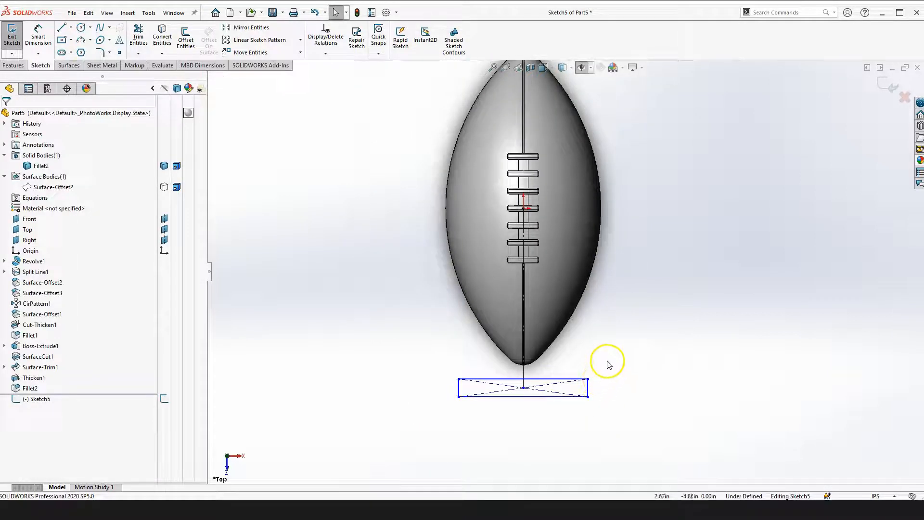
- Dimension the rectangle's height to 1 in
scroll(598, 367, "down", 2)
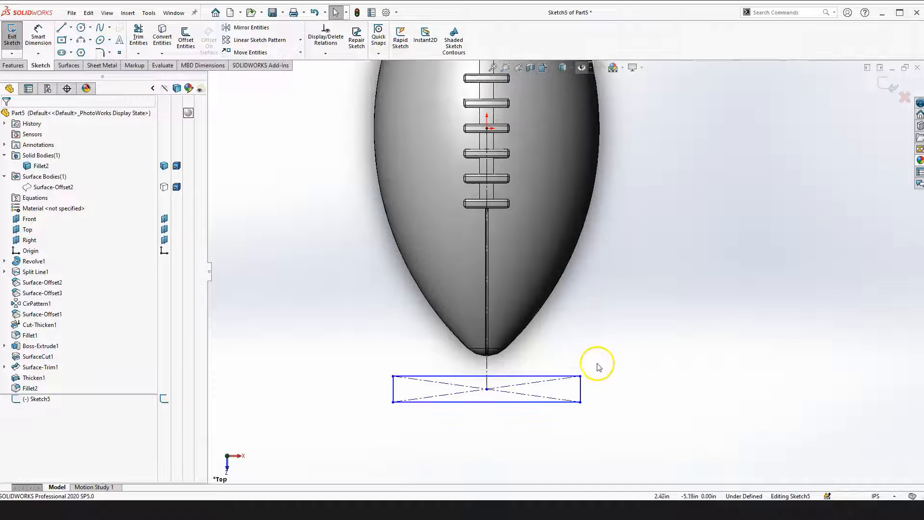
right_click_drag(624, 398, 621, 382)
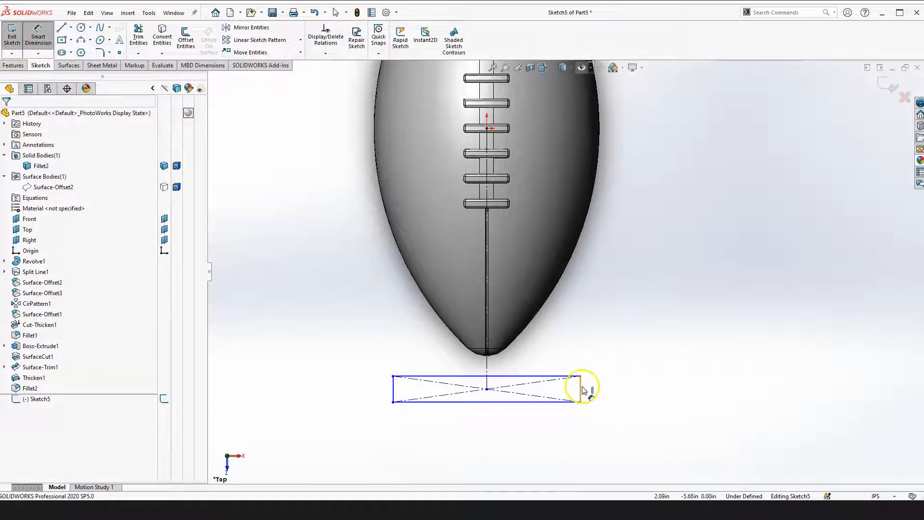
left_click(581, 389)
left_click(644, 331)
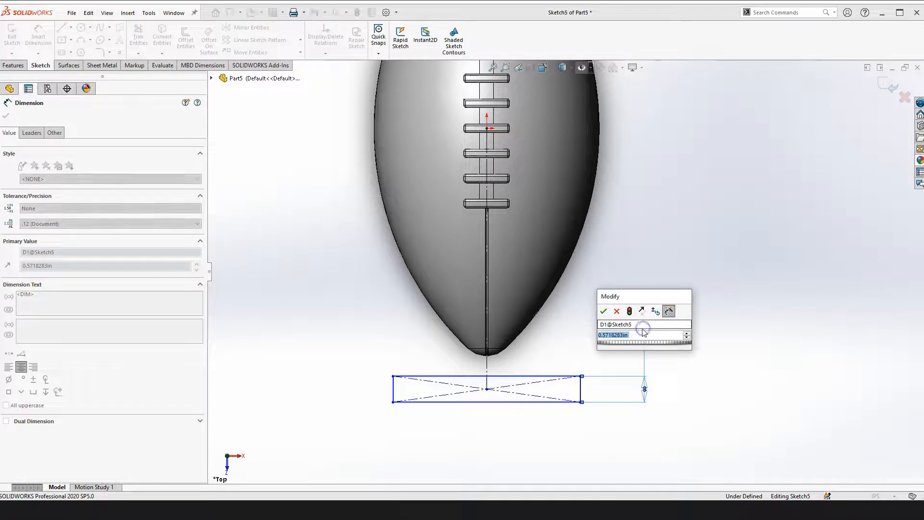
type("1")
key("Return")
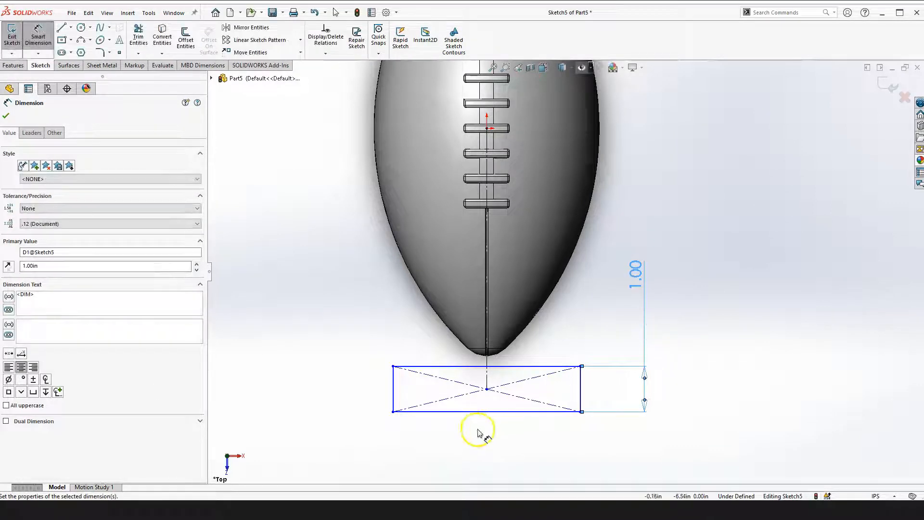
left_click(487, 413)
left_click(484, 440)
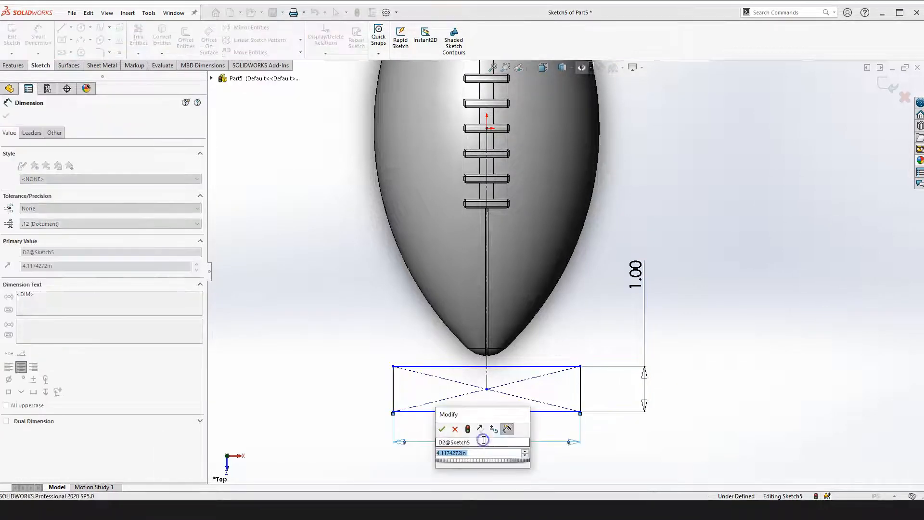
type("1.85")
key("Return")
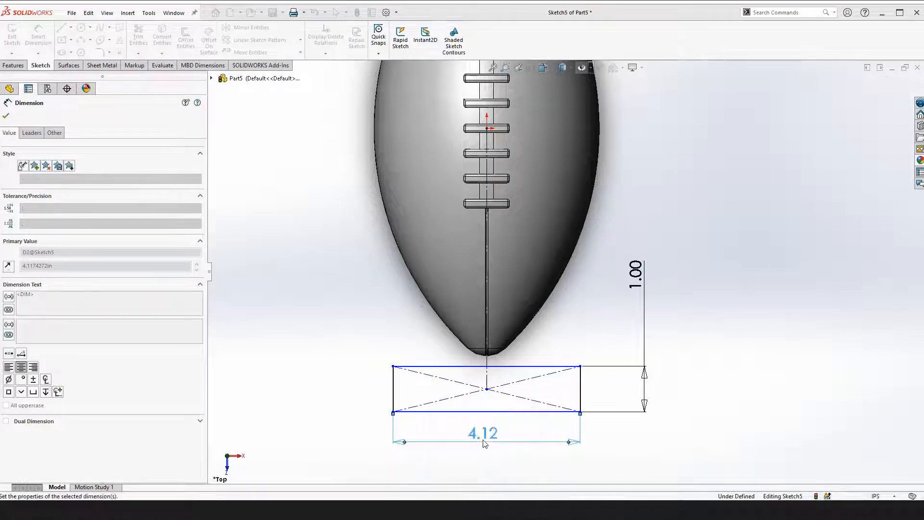
key("Escape")
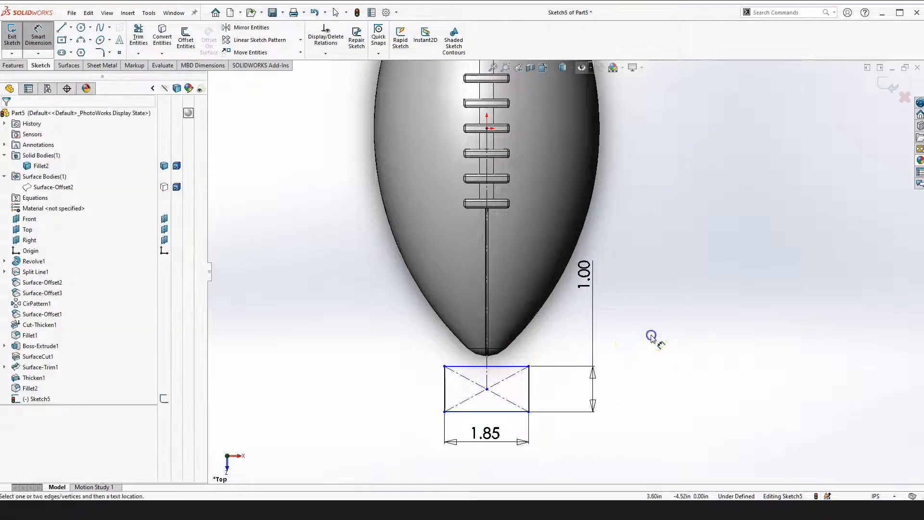
left_click(477, 438)
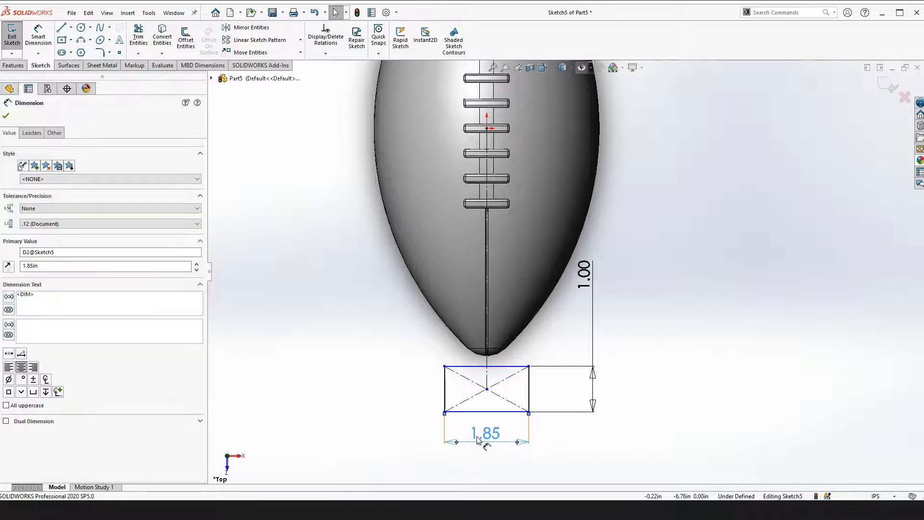
key("Delete")
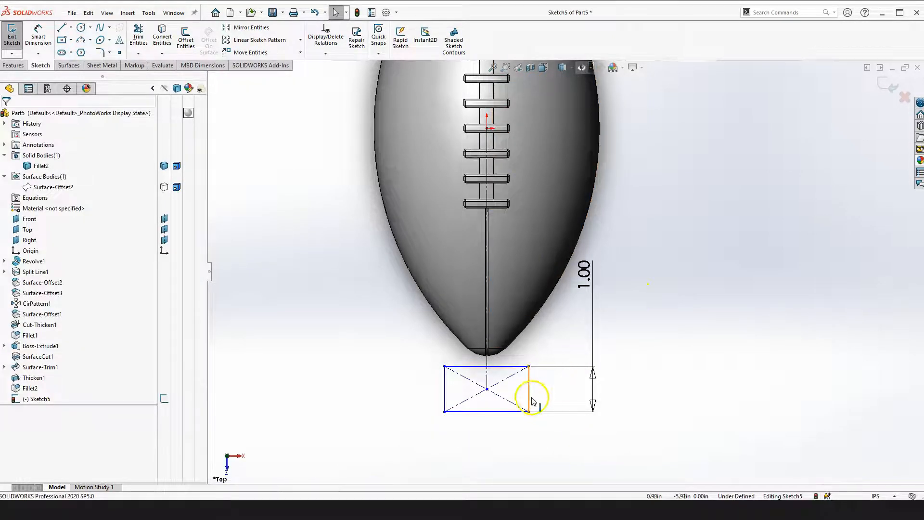
- Move the rectangle along the seam onto the football just below the laces and widen it to about 5.08 in, past both sides
left_click_drag(529, 411, 580, 401)
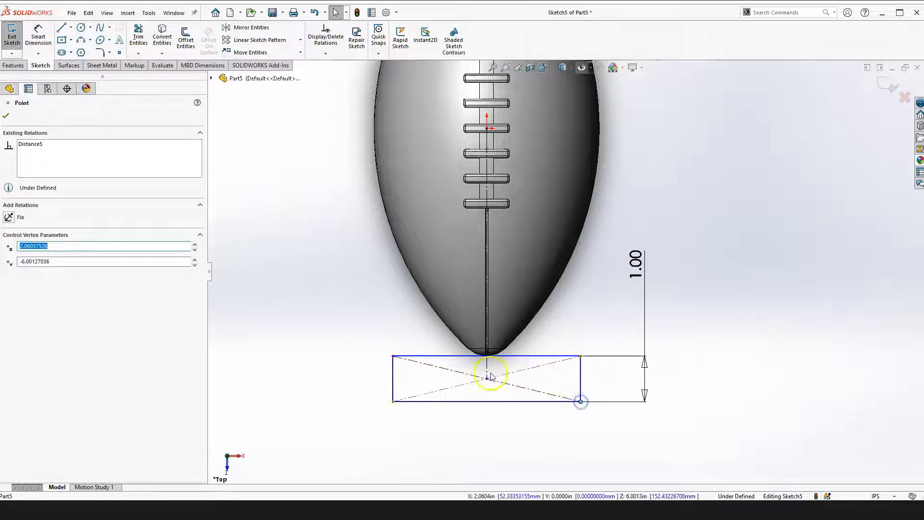
left_click_drag(487, 380, 483, 262)
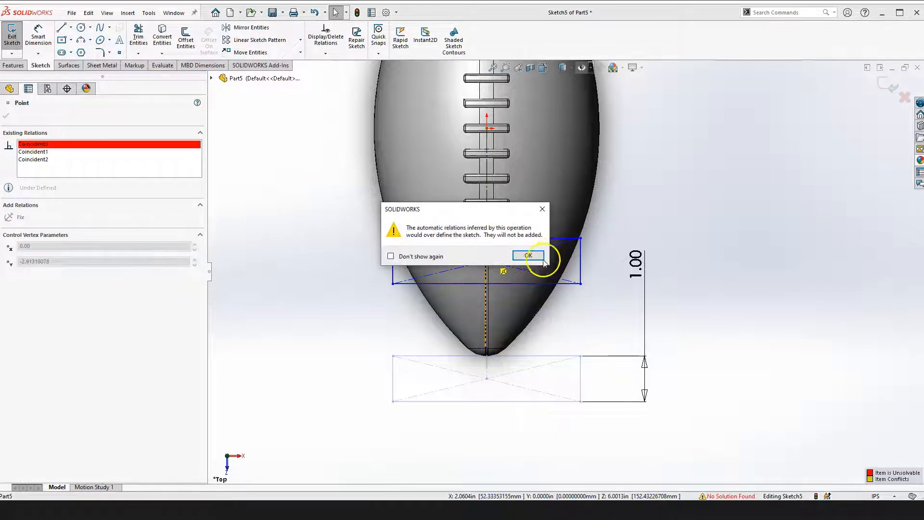
left_click(528, 255)
left_click(753, 293)
scroll(467, 230, "down", 2)
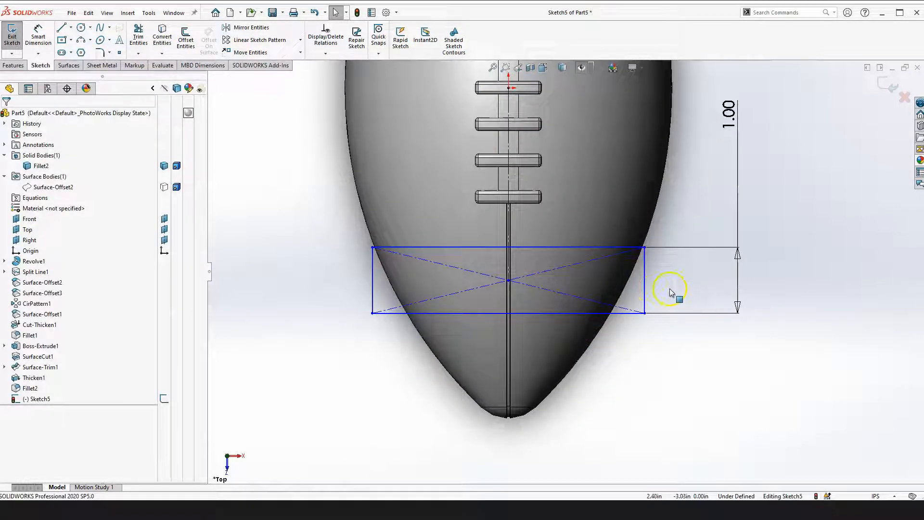
left_click_drag(647, 283, 676, 279)
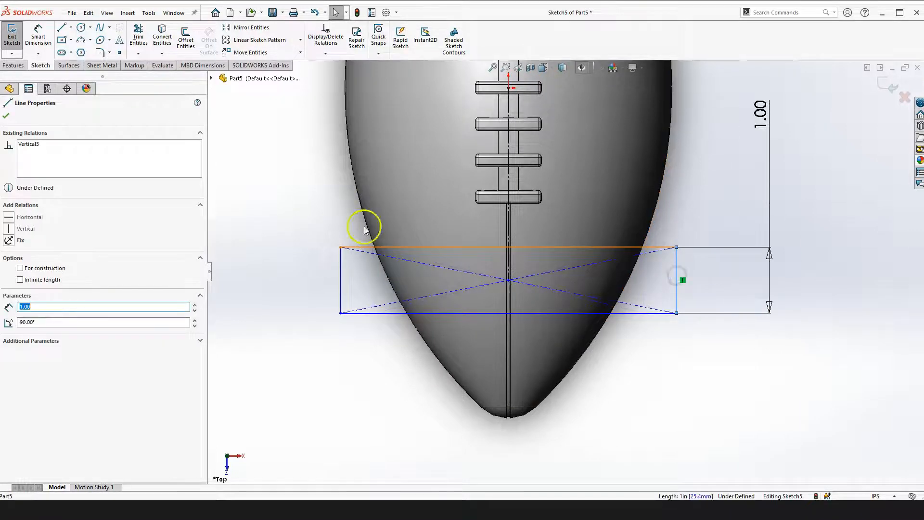
left_click(295, 193)
scroll(385, 295, "up", 2)
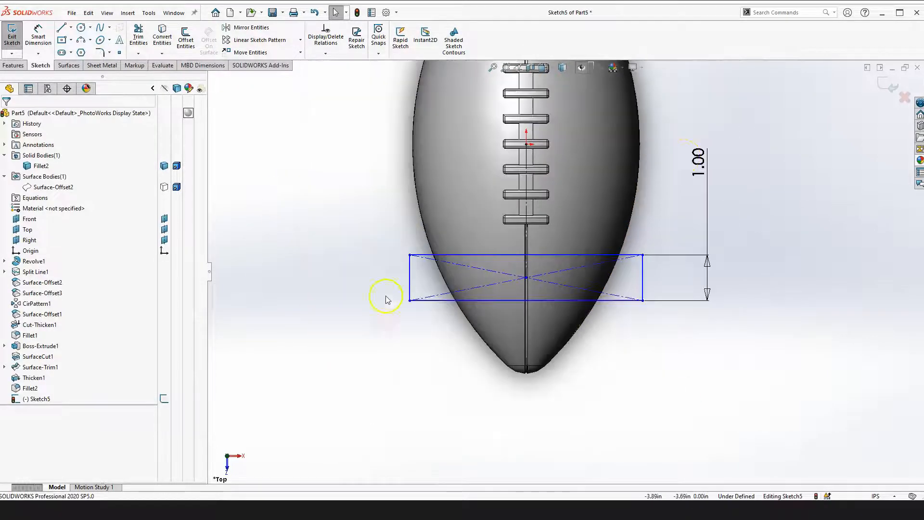
- Dimension the distance from the origin to the rectangle's center to 2.75 in
scroll(715, 120, "down", 1)
right_click_drag(641, 395, 634, 339)
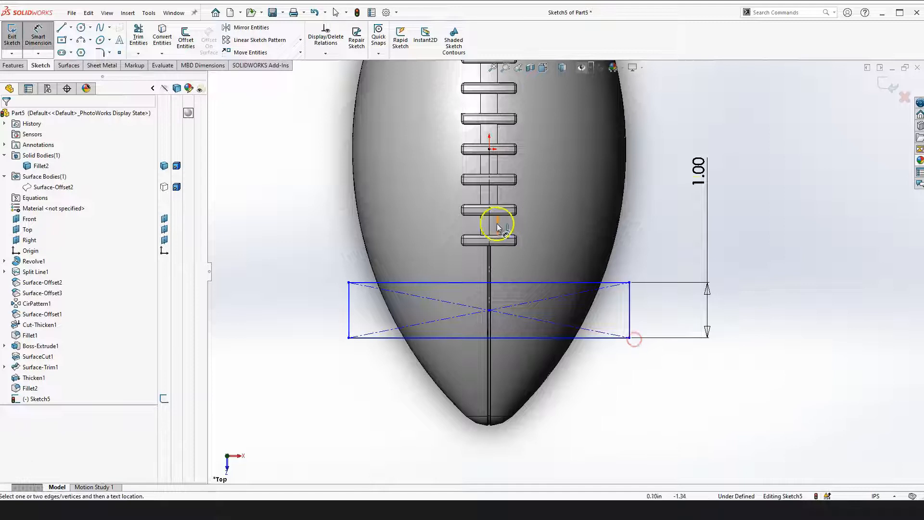
left_click(489, 223)
left_click(652, 206)
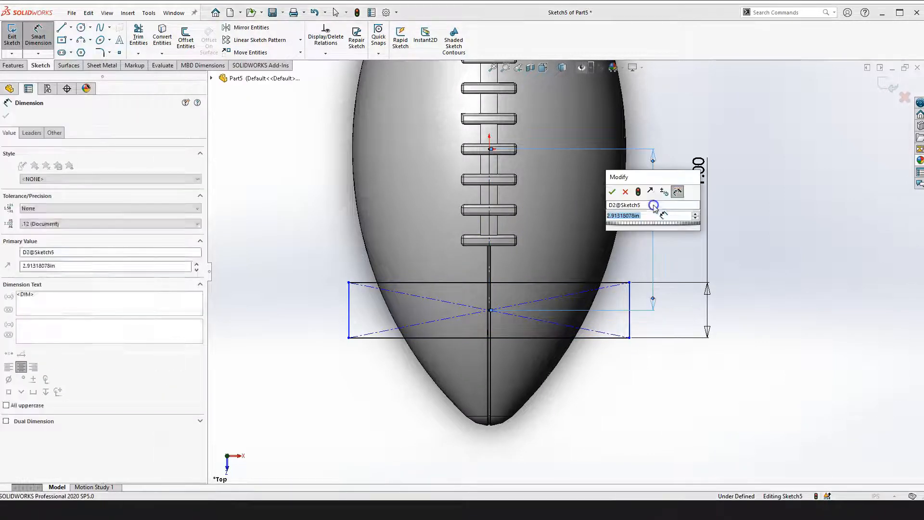
type("2.75")
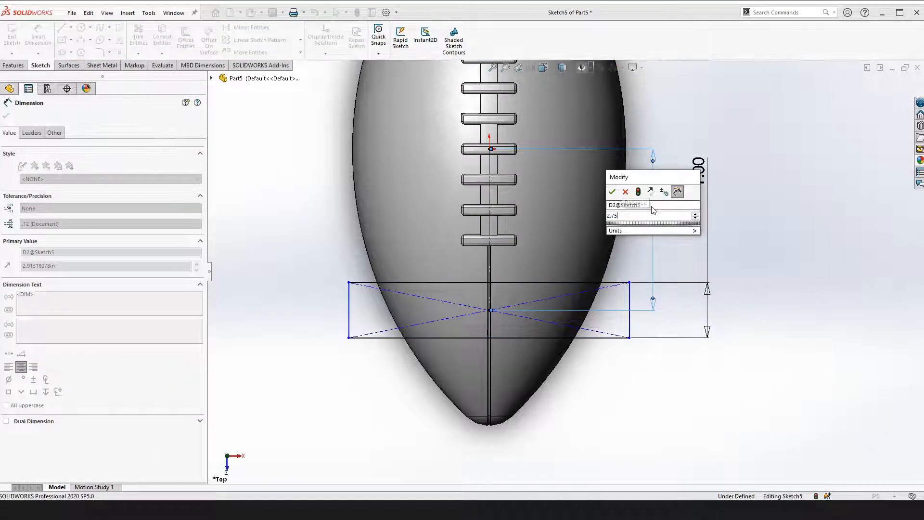
key("Return")
key("Escape")
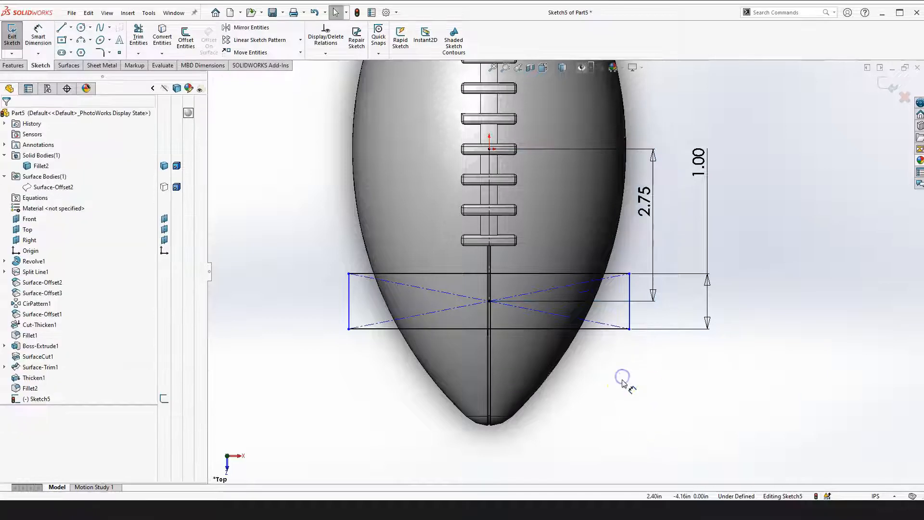
- Dimension the rectangle's width to 5 in
right_click_drag(607, 385, 609, 345)
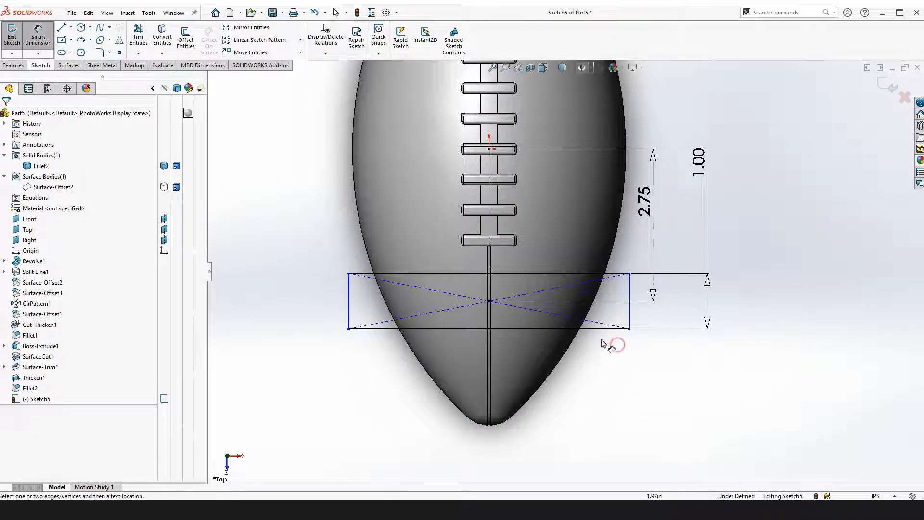
left_click(596, 330)
left_click(581, 449)
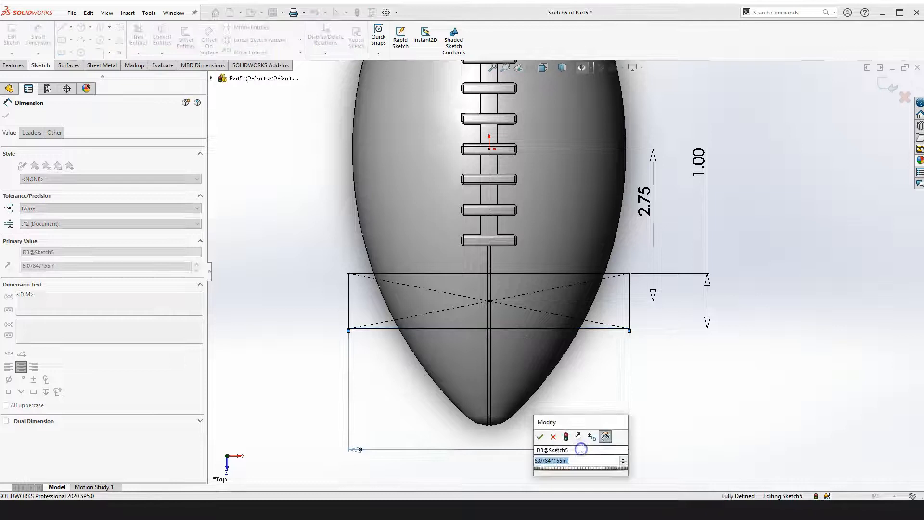
key("Return")
key("Escape")
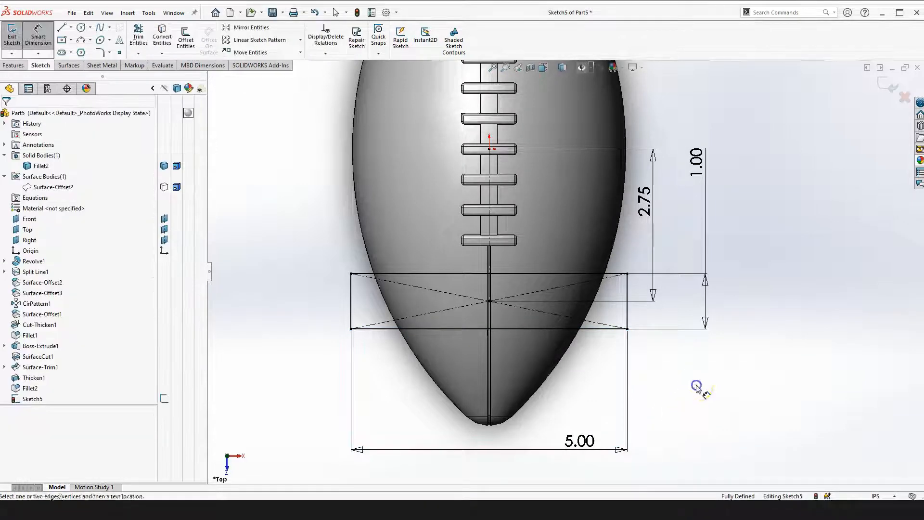
- Sketch a horizontal construction line about 4.06 in long from the origin to beyond the football's left side
scroll(697, 384, "up", 2)
scroll(471, 343, "down", 1)
scroll(553, 202, "up", 2)
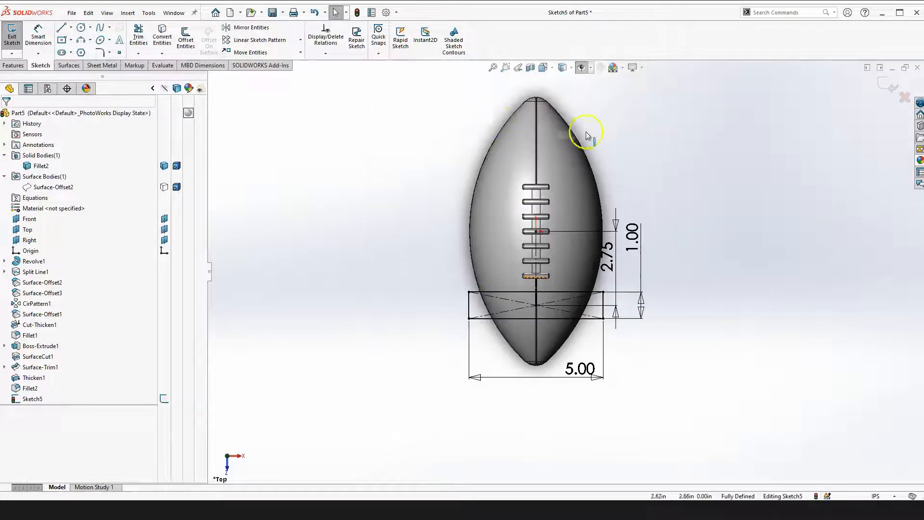
scroll(495, 289, "down", 2)
scroll(511, 386, "up", 1)
scroll(474, 259, "down", 1)
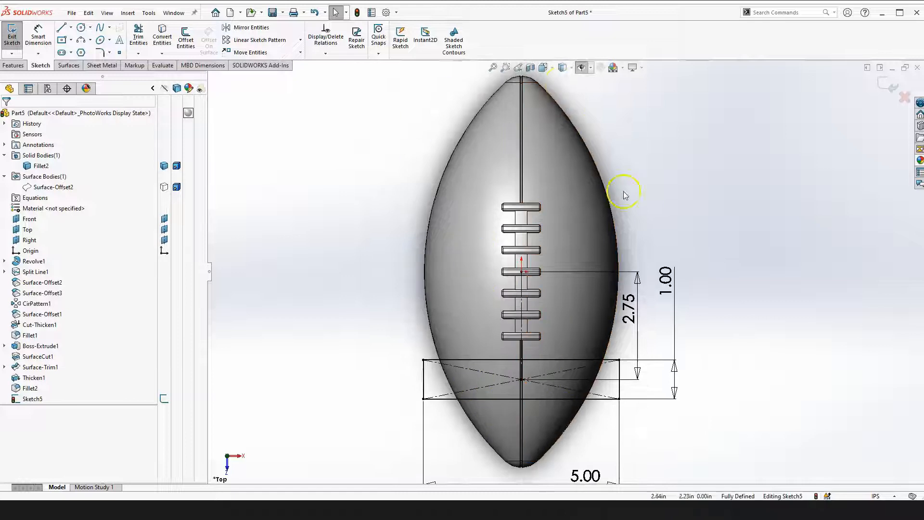
left_click(62, 29)
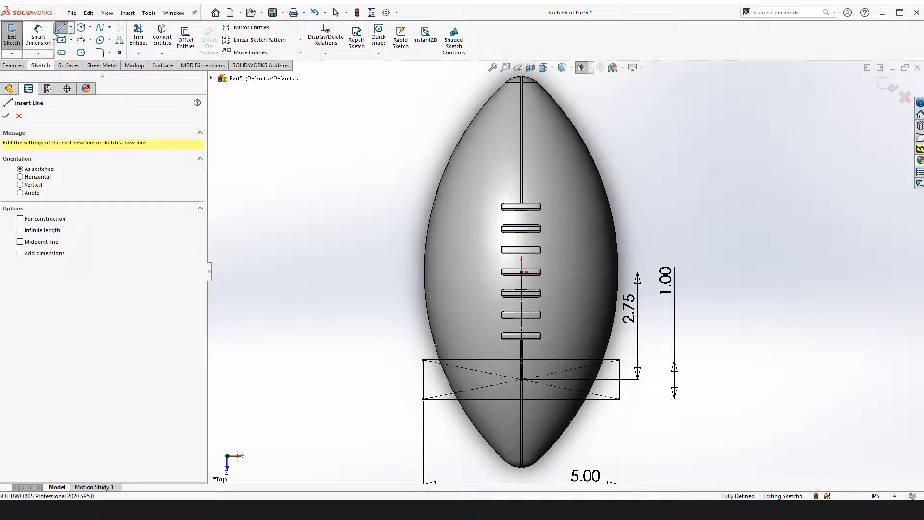
scroll(531, 263, "down", 2)
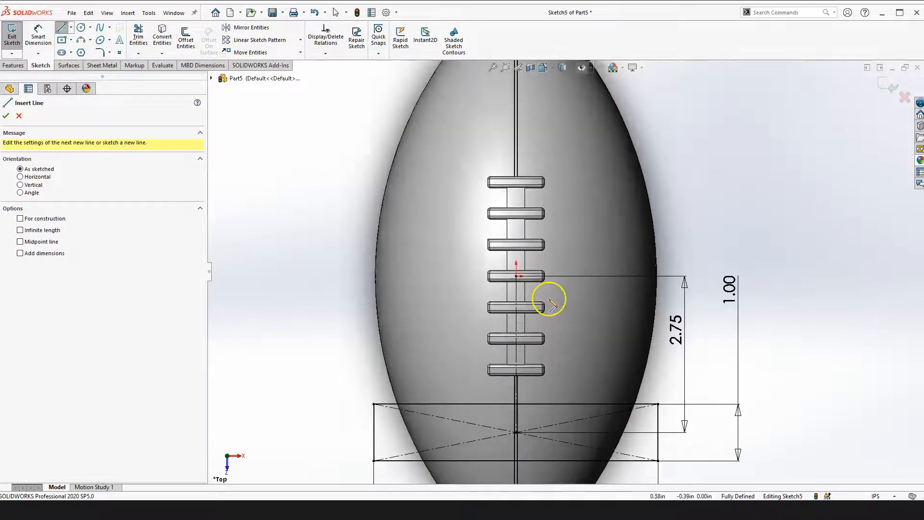
left_click(516, 276)
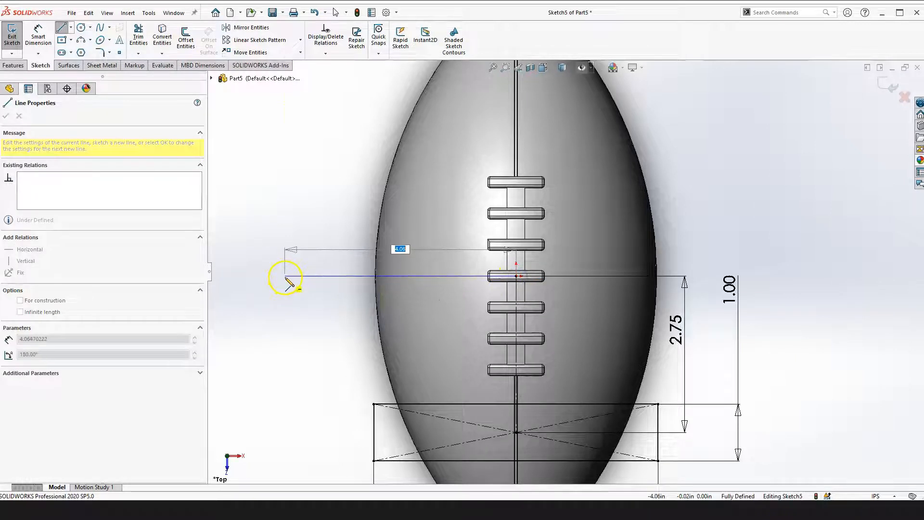
left_click(286, 277)
key("Escape")
left_click(313, 276)
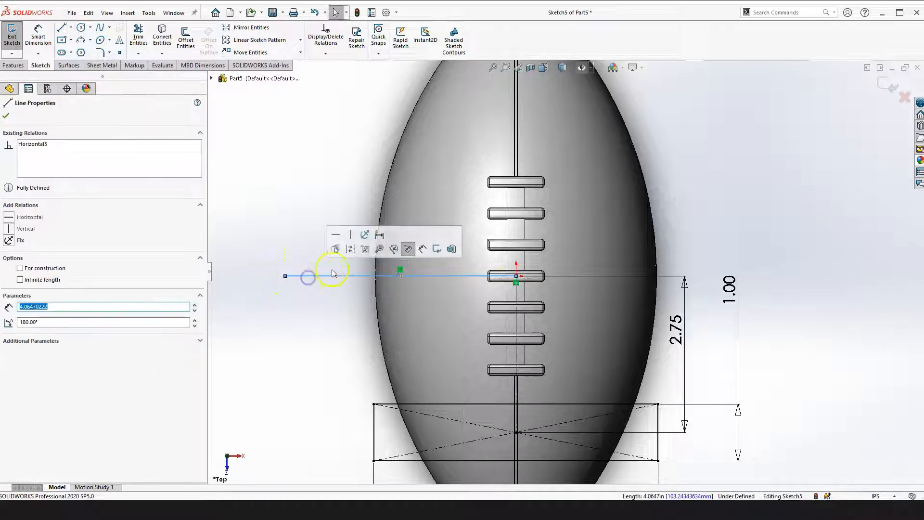
left_click(350, 249)
- Mirror the 5 x 1 in rectangle's four edges about the horizontal construction line through the origin, keeping the original
scroll(488, 385, "up", 2)
scroll(488, 385, "down", 2)
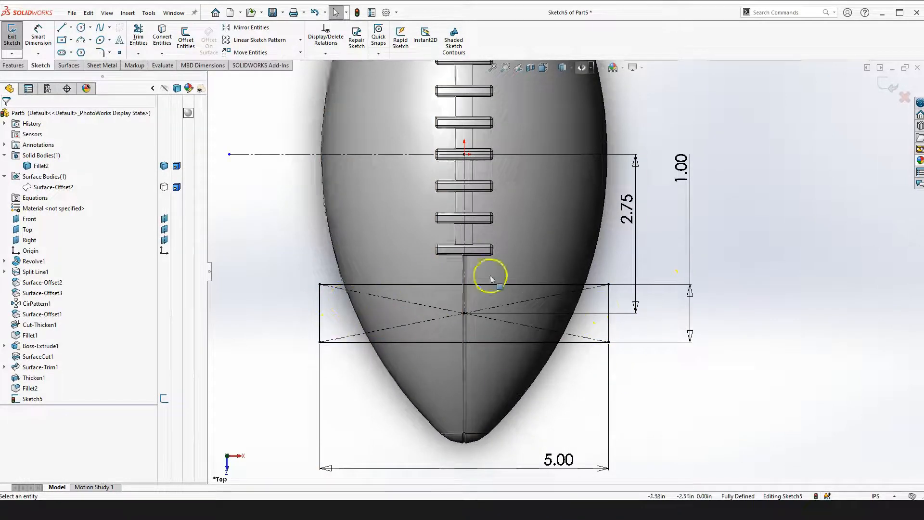
left_click(319, 303)
left_click(355, 284, "ctrl")
left_click(608, 304, "ctrl")
left_click(580, 343, "ctrl")
scroll(533, 390, "up", 4)
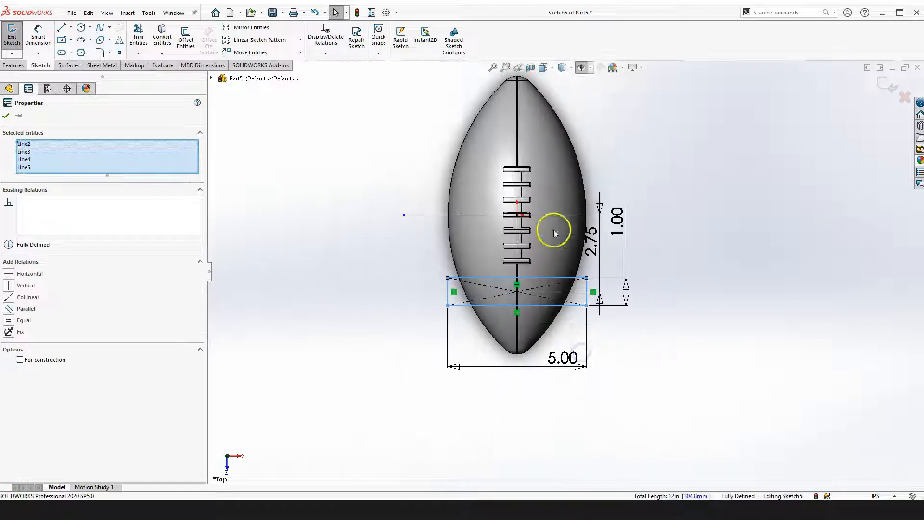
key("f")
left_click(252, 28)
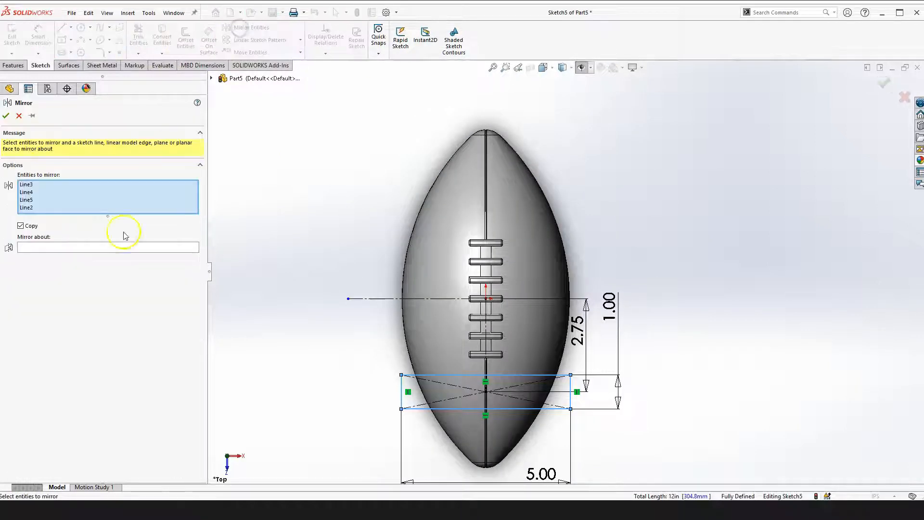
left_click(56, 248)
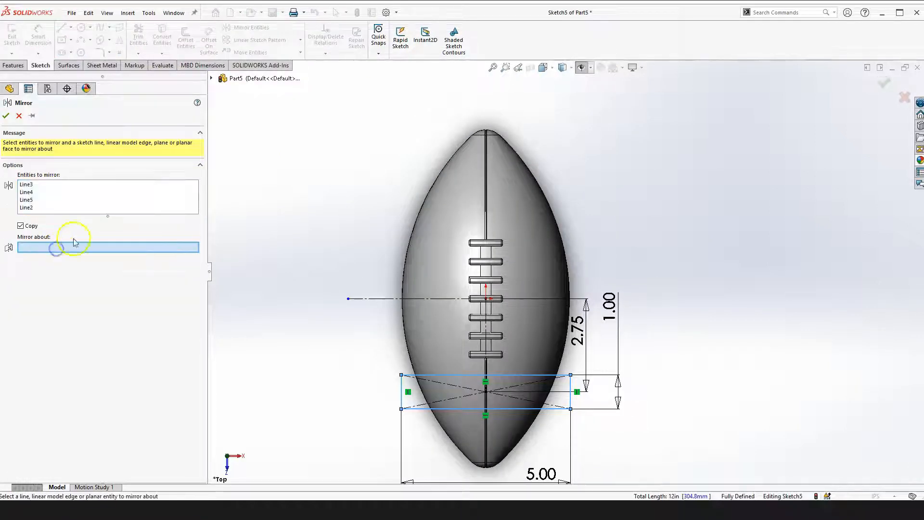
left_click(376, 300)
right_click(376, 301)
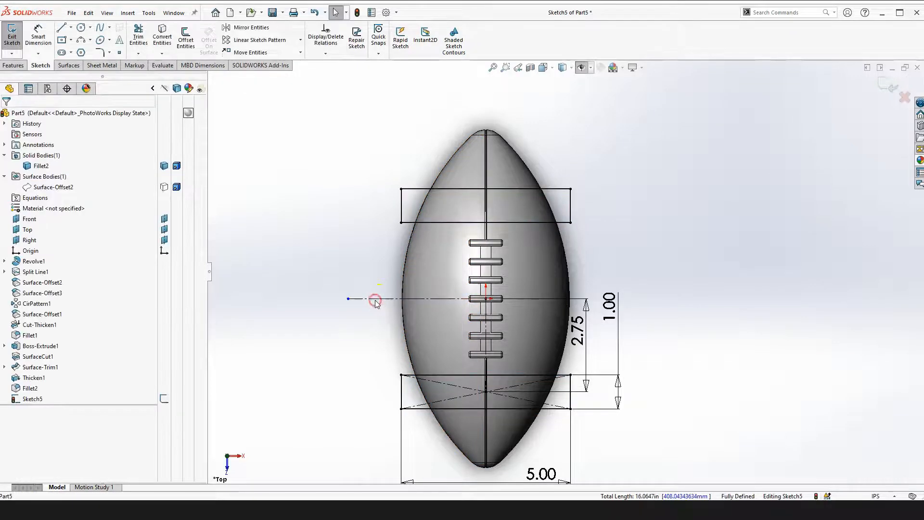
- Set up a projection Split Line from the rectangle sketch, choosing the two large panels on either side of the laces as faces
scroll(449, 243, "up", 2)
right_click(687, 232)
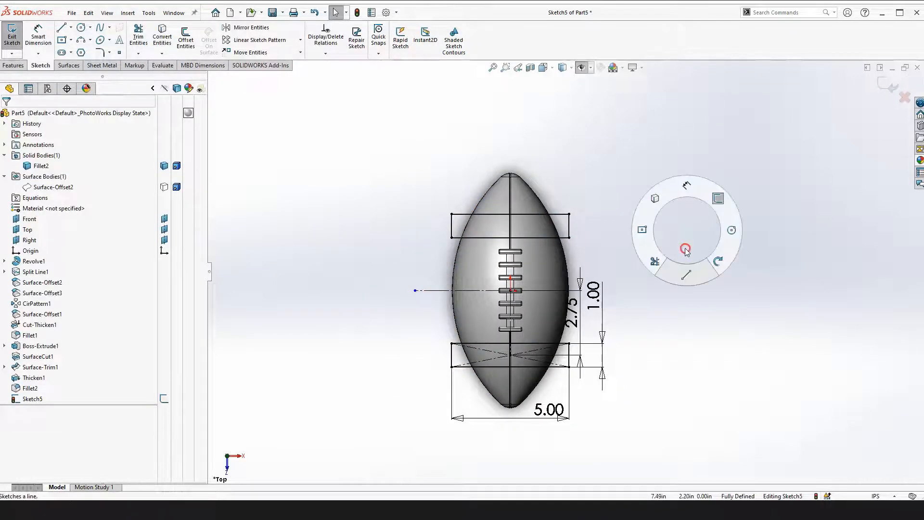
middle_click_drag(536, 313, 474, 271)
scroll(480, 270, "down", 3)
middle_click_drag(375, 161, 381, 221)
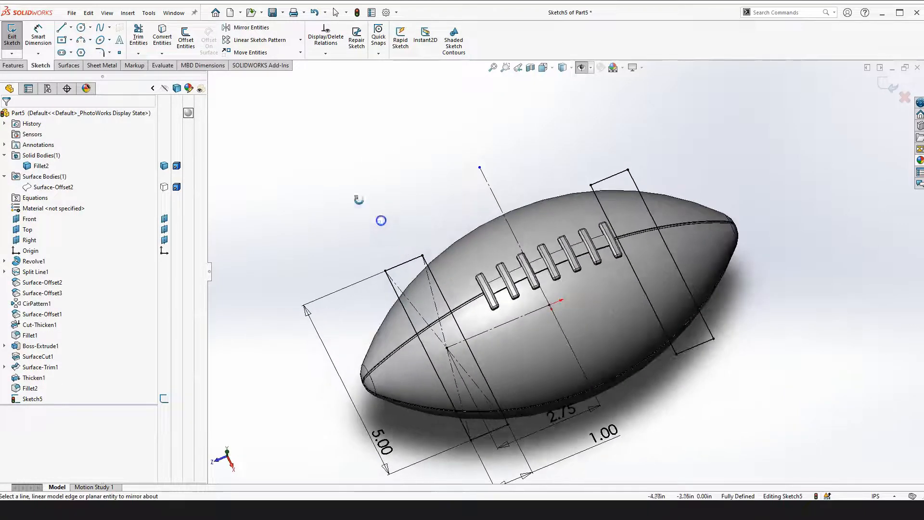
left_click(13, 68)
left_click(413, 42)
left_click(410, 38)
left_click(409, 39)
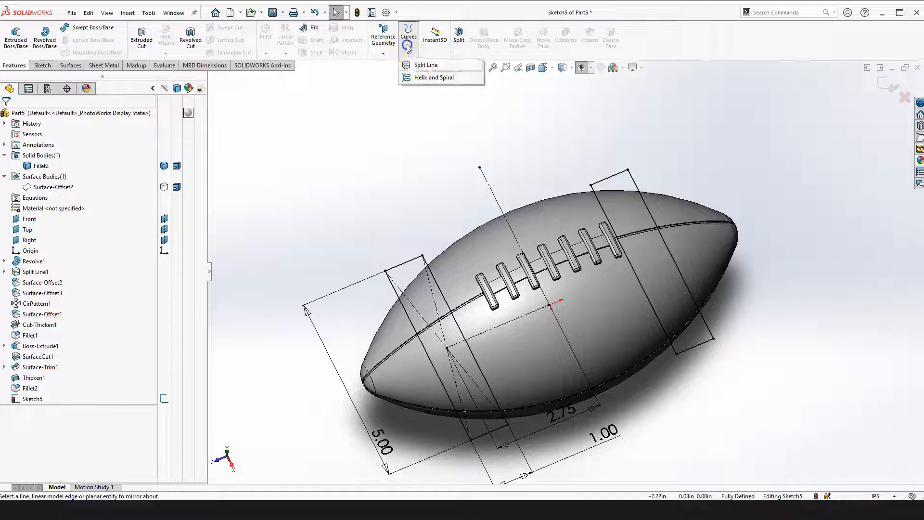
left_click(419, 65)
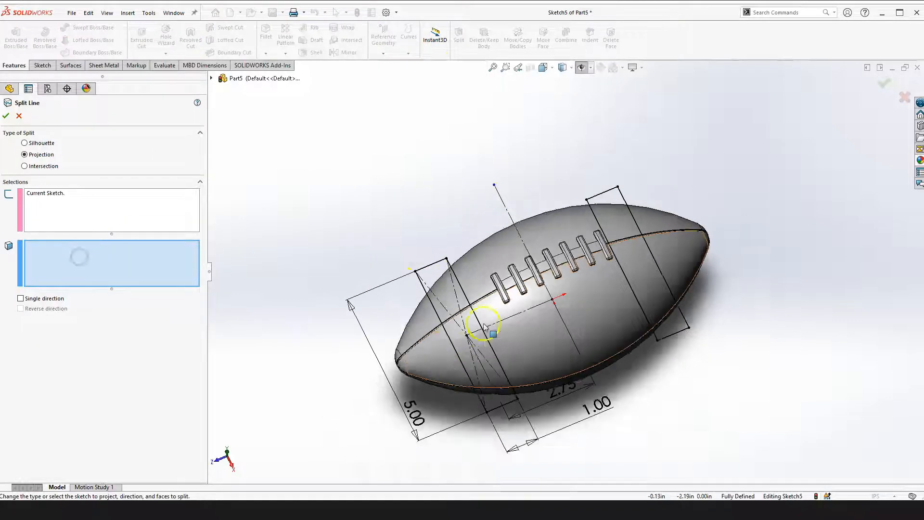
scroll(383, 315, "down", 3)
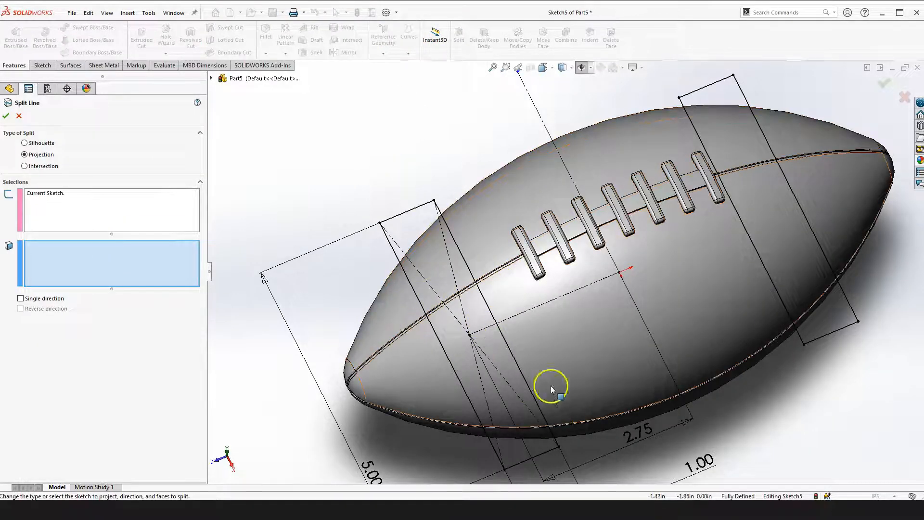
left_click(406, 309)
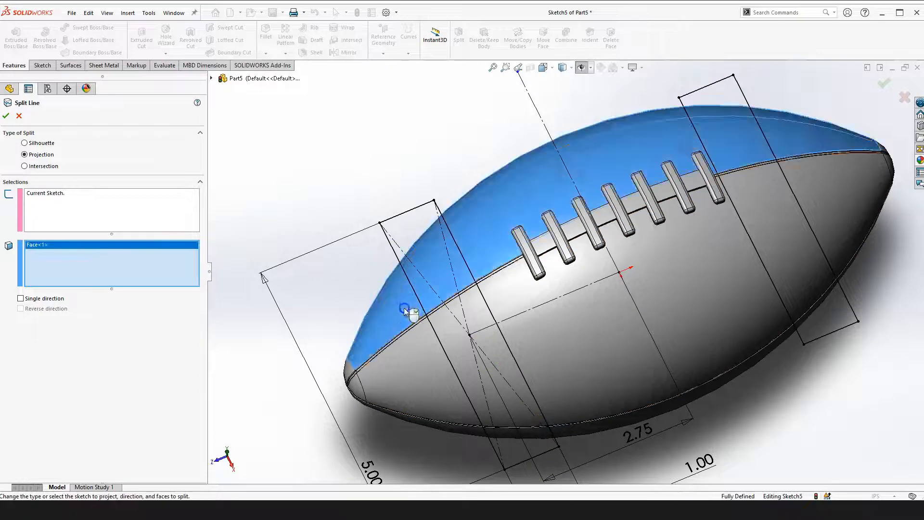
left_click(417, 366)
- Add the fillet, wall and floor faces of the seam groove at the near end of the laces to the split selection
scroll(421, 353, "down", 3)
scroll(452, 308, "up", 6)
right_click_drag(368, 214, 381, 284)
scroll(551, 290, "down", 7)
middle_click_drag(436, 347, 473, 324)
middle_click_drag(460, 289, 421, 262)
scroll(470, 284, "down", 9)
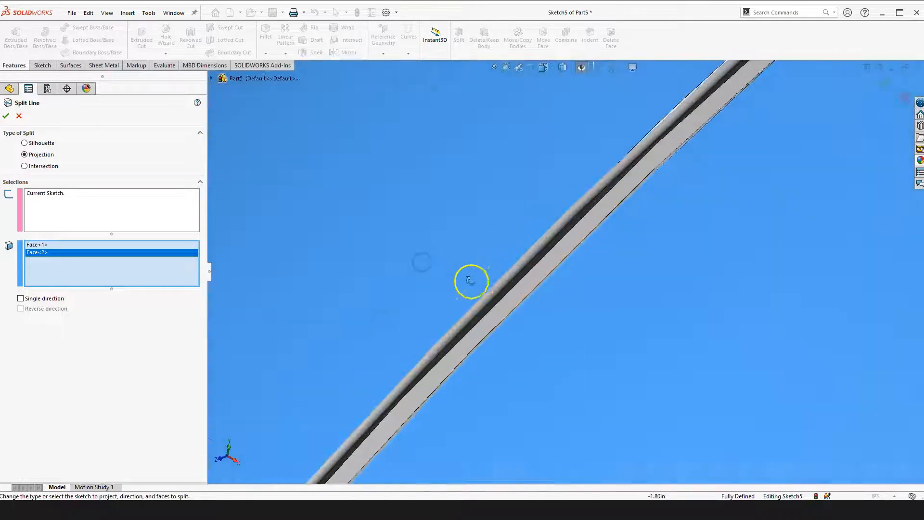
middle_click_drag(470, 282, 484, 285)
left_click(538, 302)
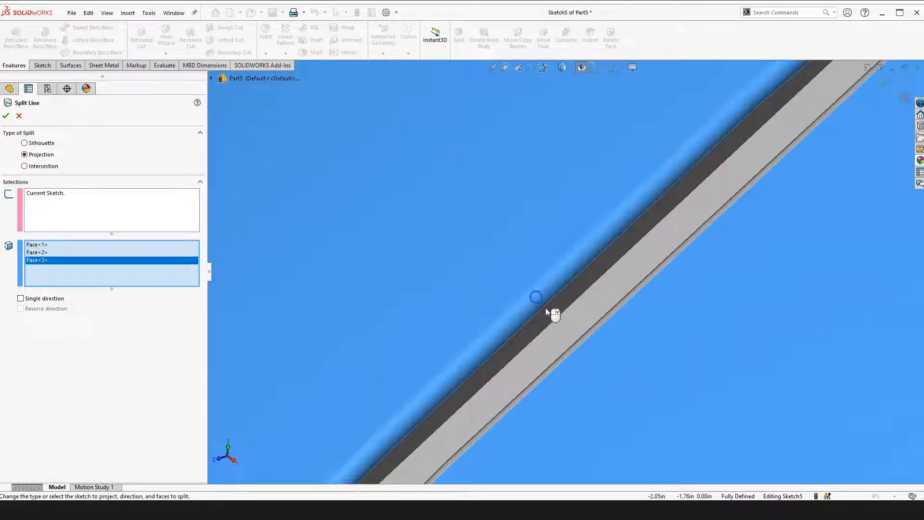
left_click(545, 308)
left_click(562, 328)
- Add the opposite wall and fillet faces of the near seam groove to the split selection
scroll(592, 352, "up", 10)
right_click_drag(367, 199, 372, 257)
scroll(550, 275, "down", 2)
middle_click_drag(649, 321, 606, 281)
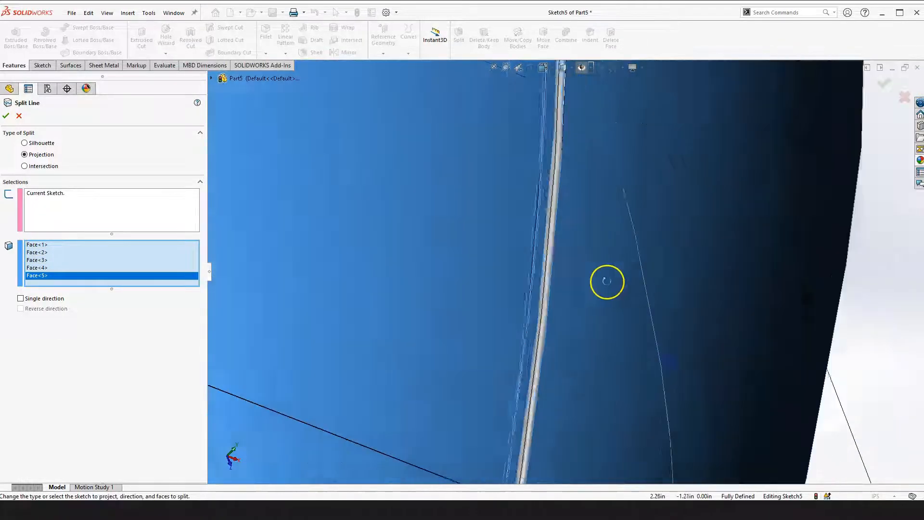
scroll(510, 280, "down", 6)
left_click(472, 267)
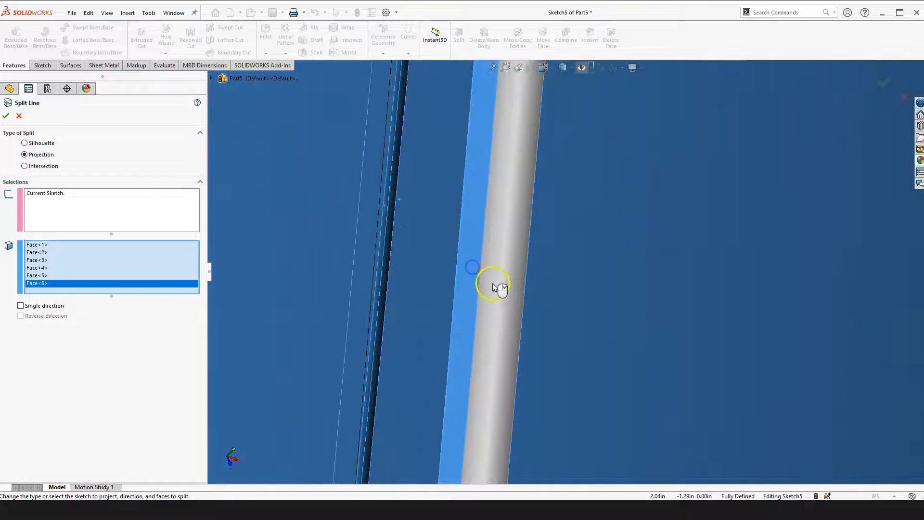
left_click(492, 283)
- Add both fillets, one wall and the floor of the seam groove beyond the laces' far end to the split selection
scroll(549, 360, "up", 8)
right_click_drag(675, 188, 678, 226)
left_click_drag(659, 232, 469, 226)
scroll(743, 193, "up", 2)
scroll(598, 295, "down", 8)
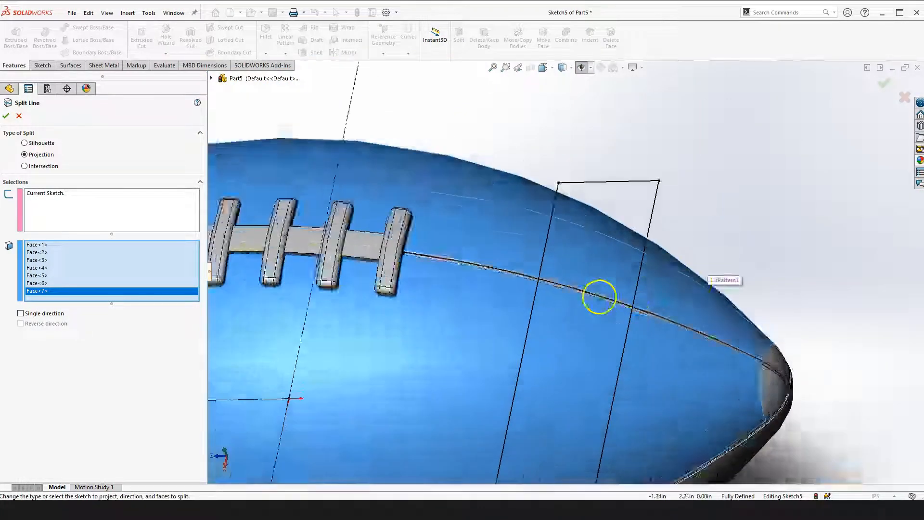
scroll(521, 270, "down", 4)
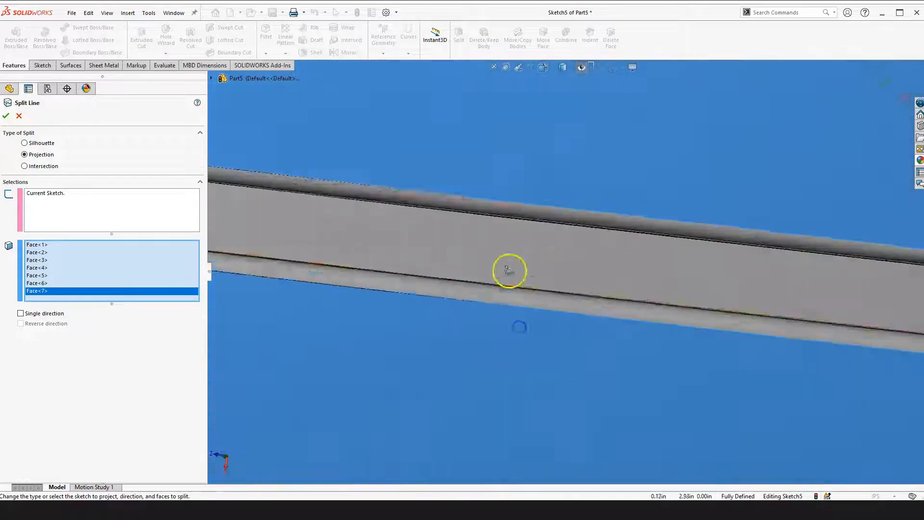
left_click(500, 297)
scroll(510, 288, "down", 2)
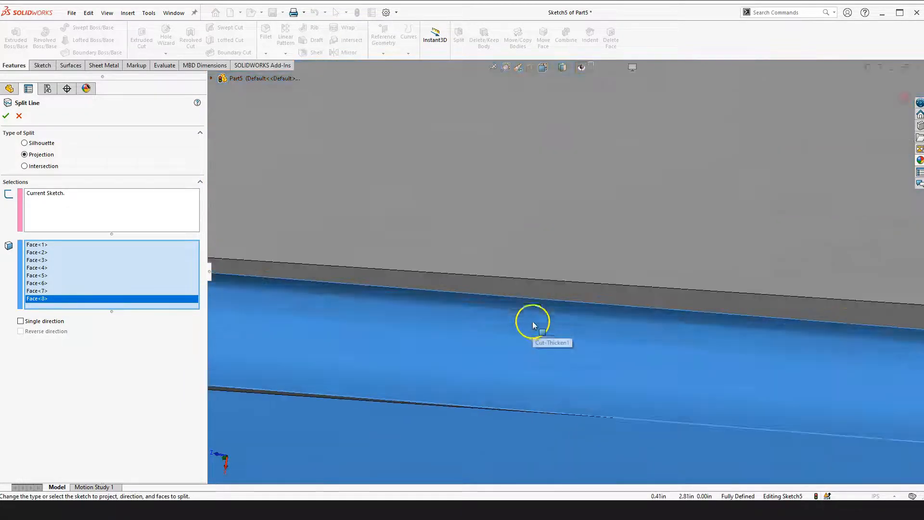
left_click(541, 288)
left_click(538, 215)
scroll(550, 235, "up", 8)
scroll(532, 229, "down", 8)
left_click(506, 256)
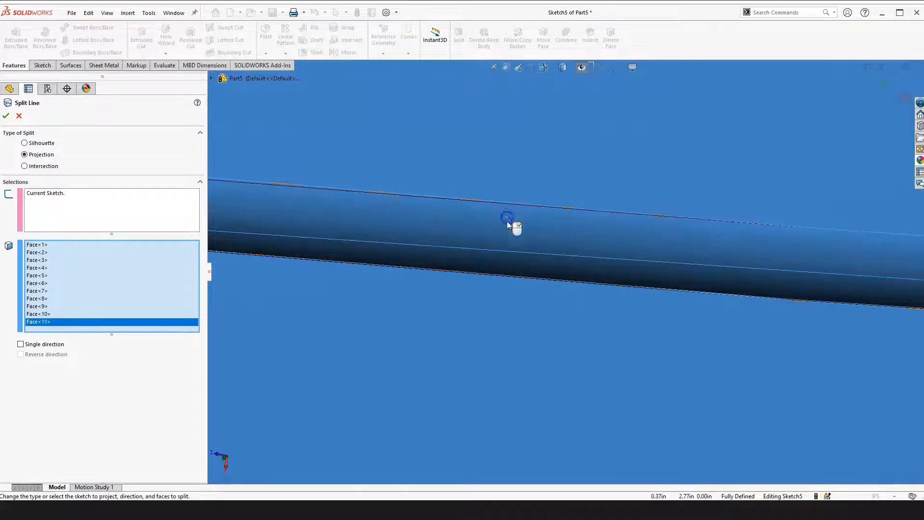
- Add the remaining wall of the far seam groove to the selection and create the split line
scroll(553, 288, "down", 5)
scroll(594, 284, "up", 5)
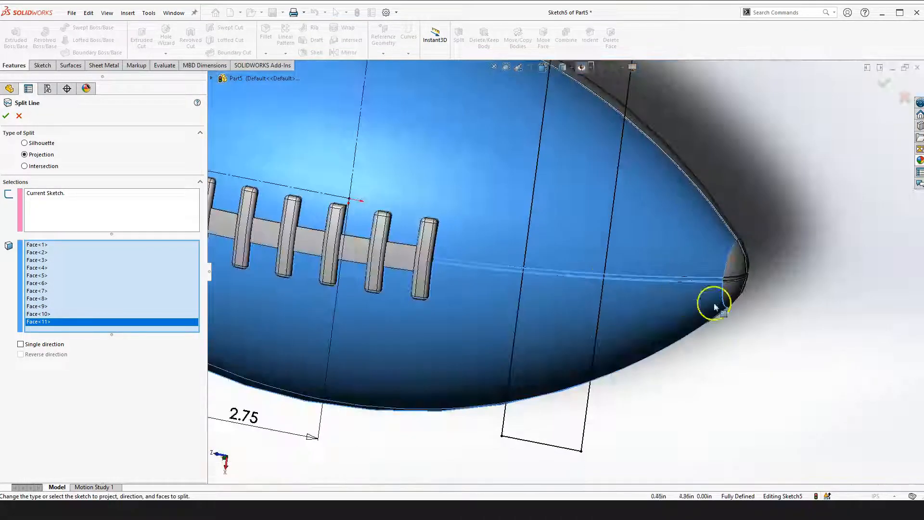
scroll(579, 258, "down", 4)
scroll(579, 259, "up", 4)
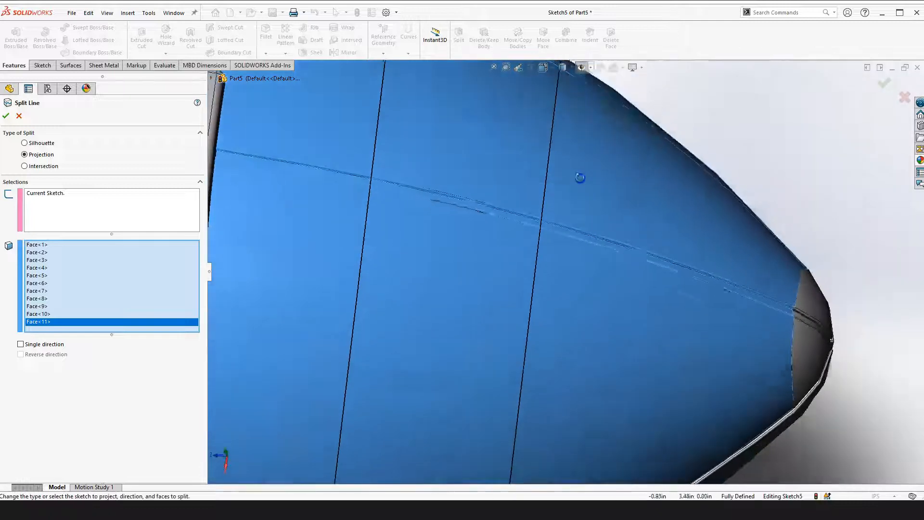
scroll(509, 208, "down", 8)
scroll(456, 239, "up", 2)
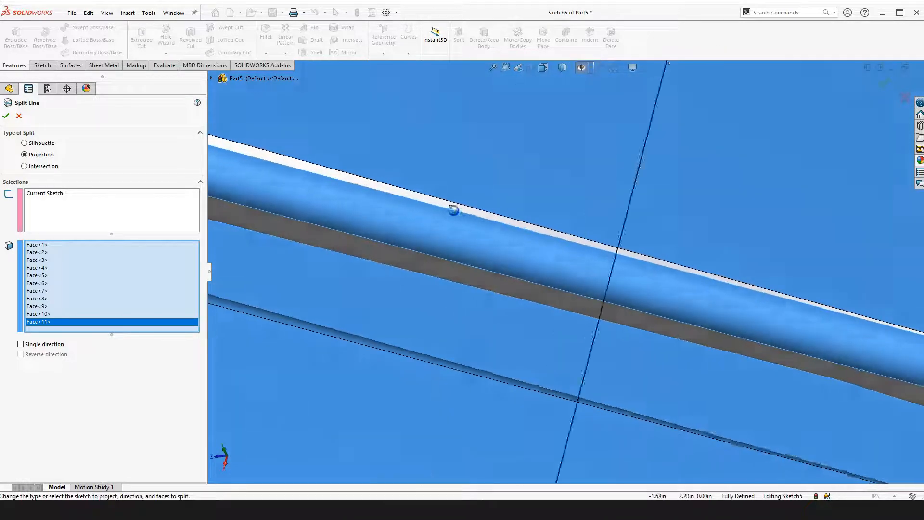
scroll(454, 221, "down", 2)
left_click(450, 268)
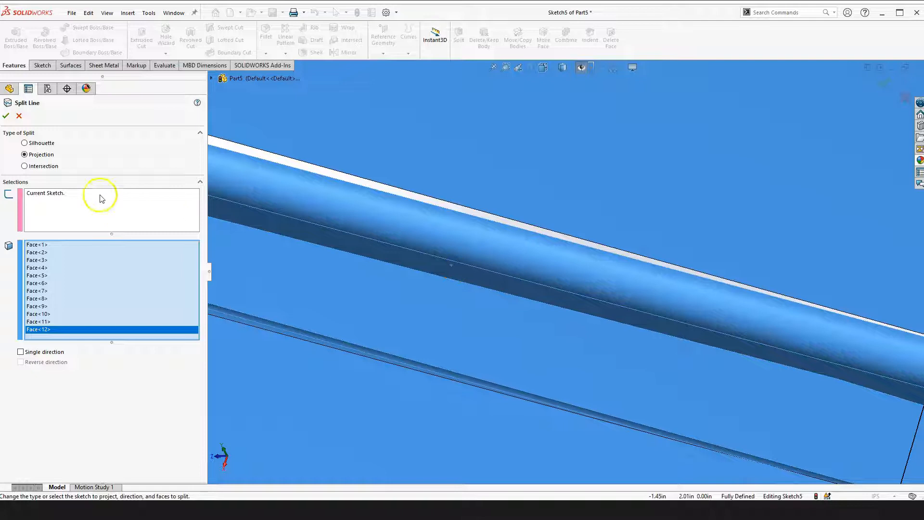
left_click(6, 116)
- View the football in trimetric orientation and highlight the new split line feature to check the bands near both tips
scroll(635, 355, "up", 8)
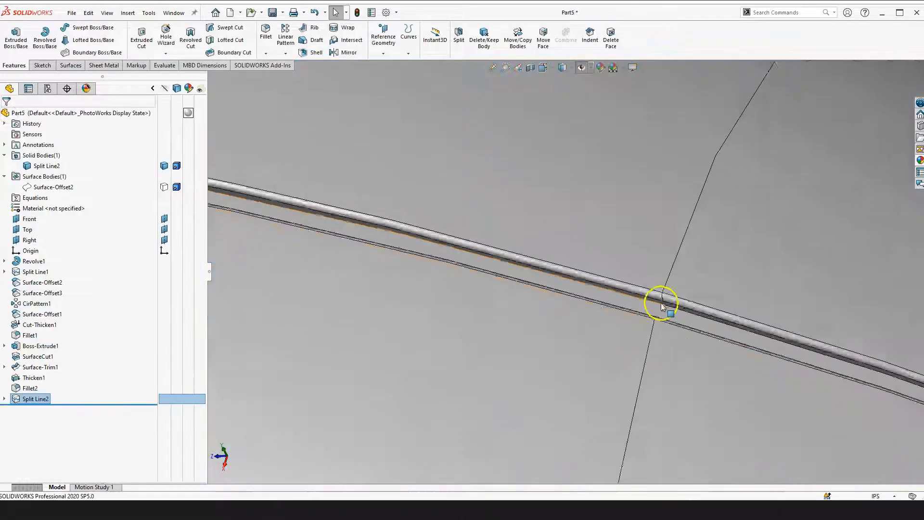
scroll(646, 346, "up", 5)
right_click_drag(666, 170, 662, 191)
key("space")
left_click(764, 228)
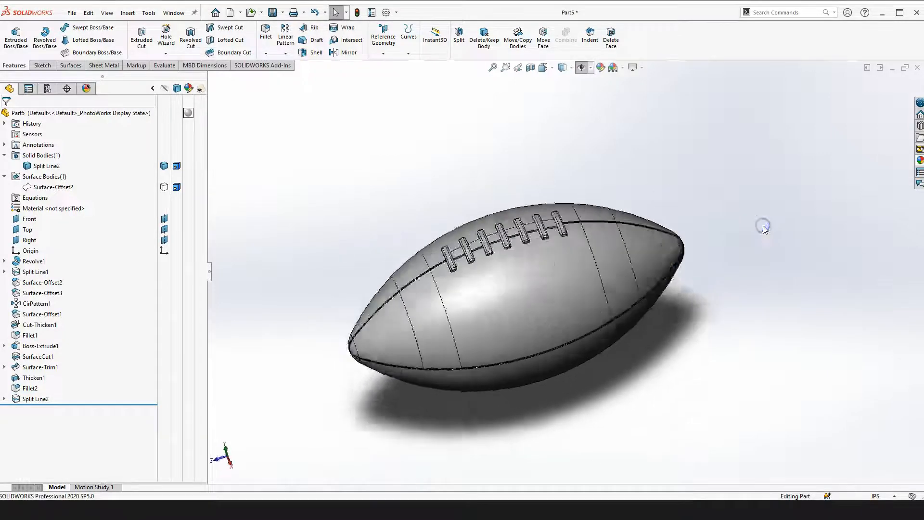
left_click(713, 227)
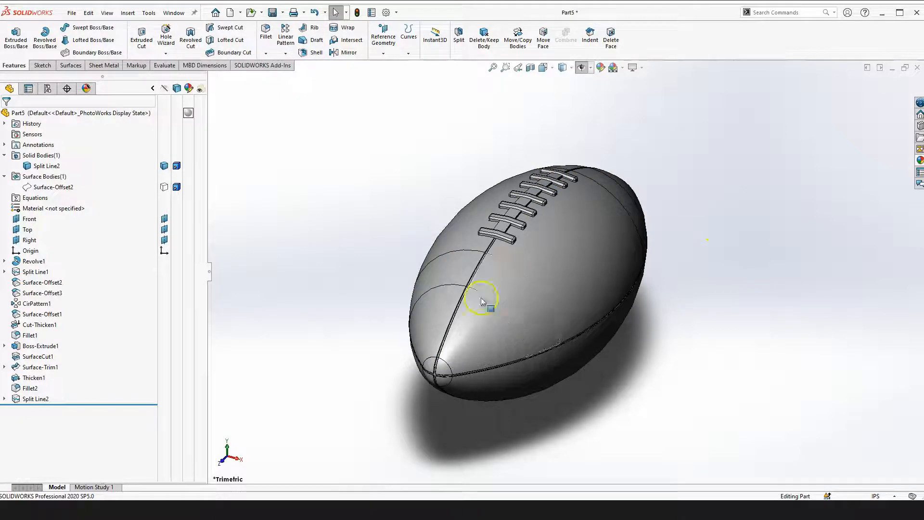
left_click(729, 273)
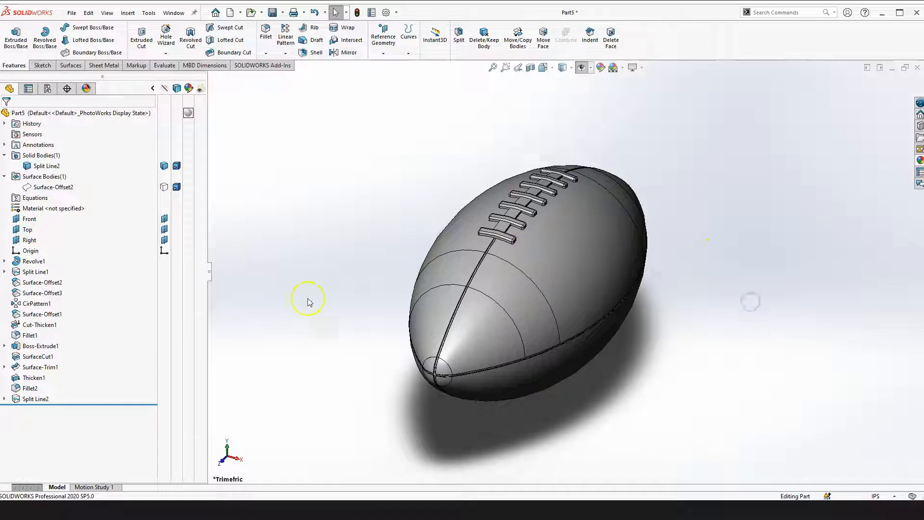
left_click(36, 400)
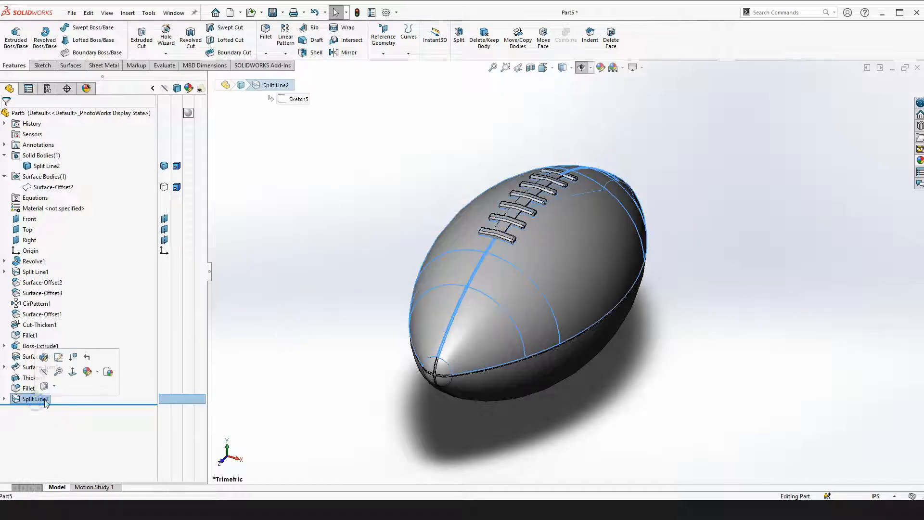
left_click(295, 261)
- Select the near band's faces on both sides of the laced seam together with the groove's fillet, wall and floor faces between them
scroll(447, 255, "down", 5)
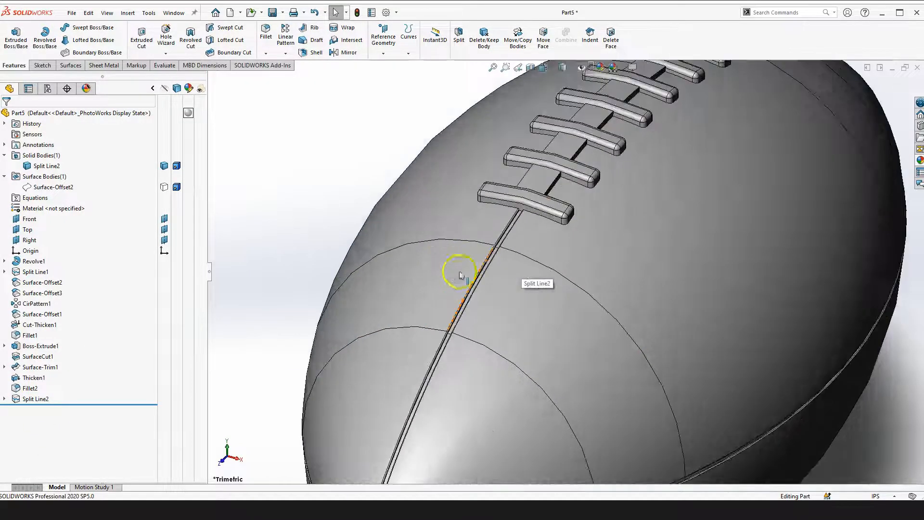
scroll(460, 273, "down", 5)
scroll(397, 336, "up", 5)
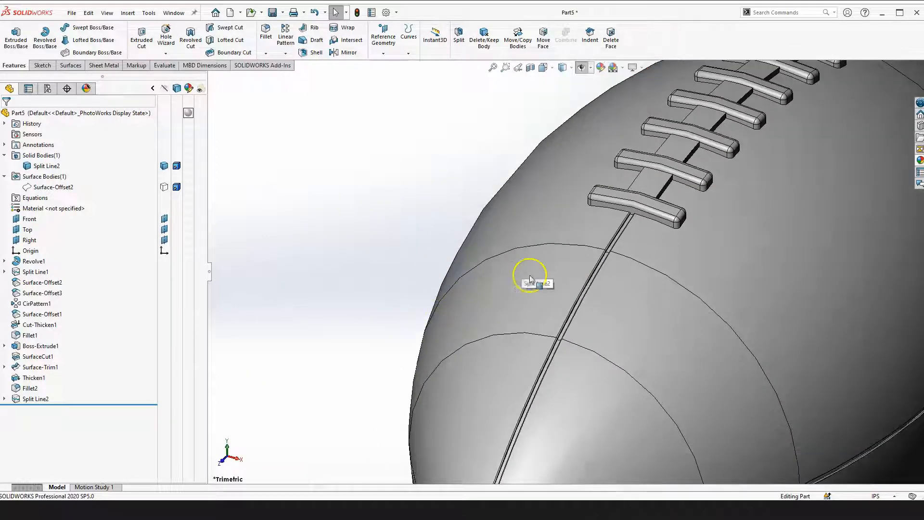
scroll(538, 243, "down", 2)
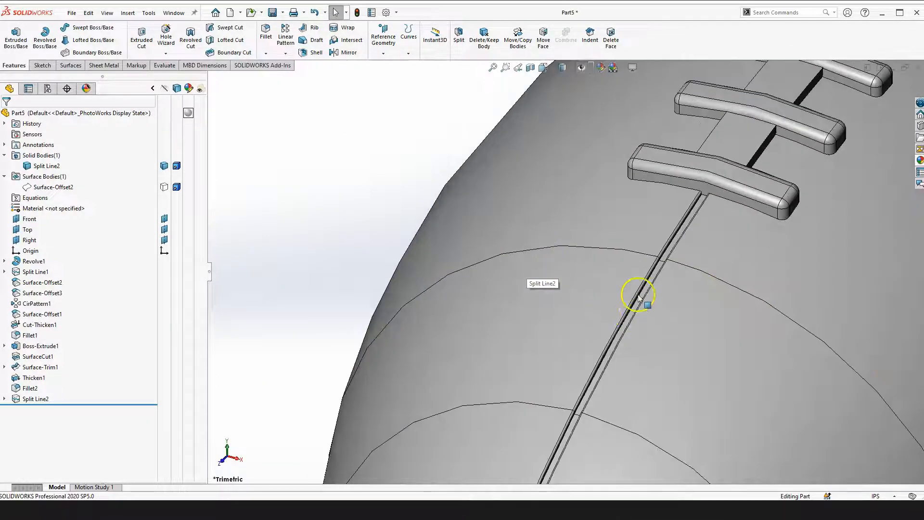
left_click(583, 288)
scroll(635, 309, "down", 6)
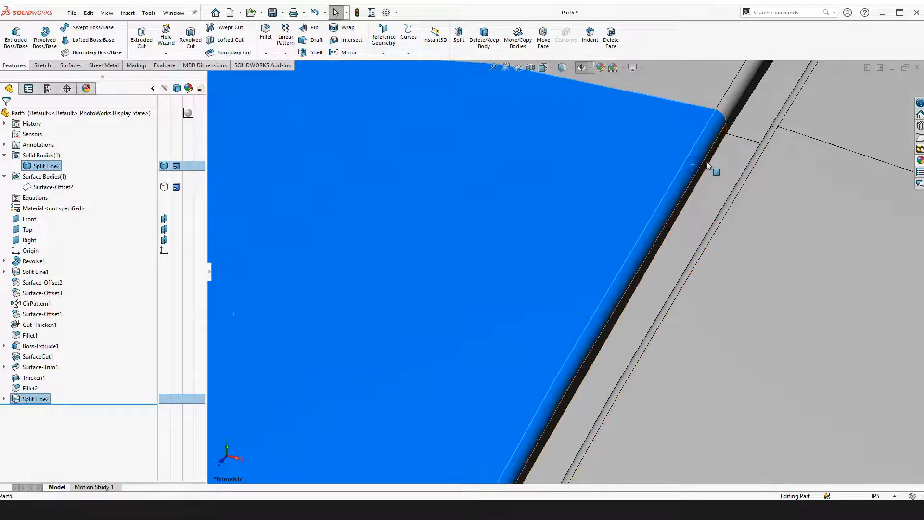
left_click(722, 174, "ctrl")
left_click(745, 172, "ctrl")
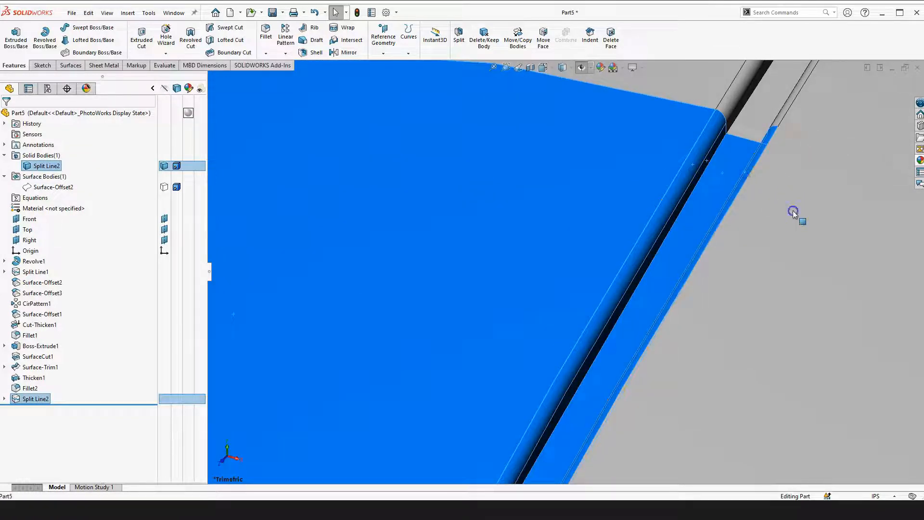
left_click(790, 210, "ctrl")
scroll(675, 226, "up", 4)
scroll(621, 364, "up", 10)
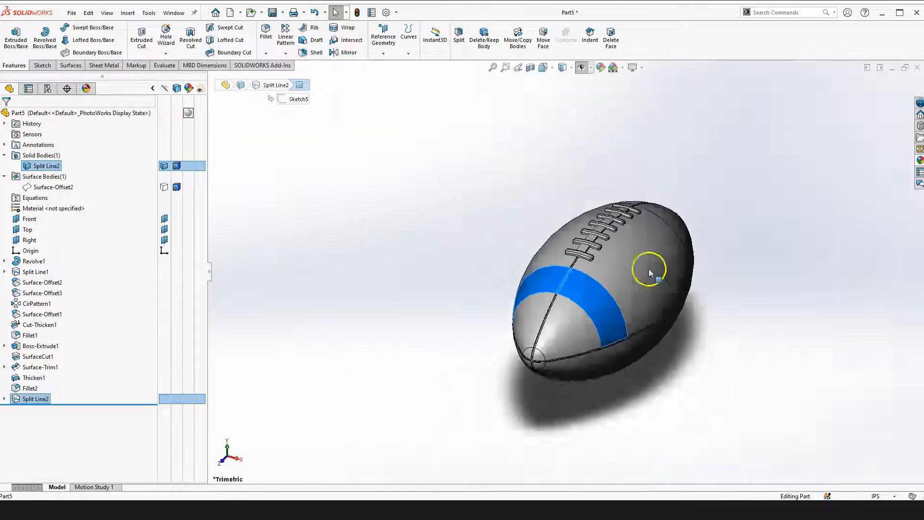
- Add the far band's face on one side of the seam and the adjoining groove fillet, wall and floor to the selection
middle_click_drag(649, 272, 614, 200)
scroll(604, 190, "down", 10)
scroll(562, 220, "down", 3)
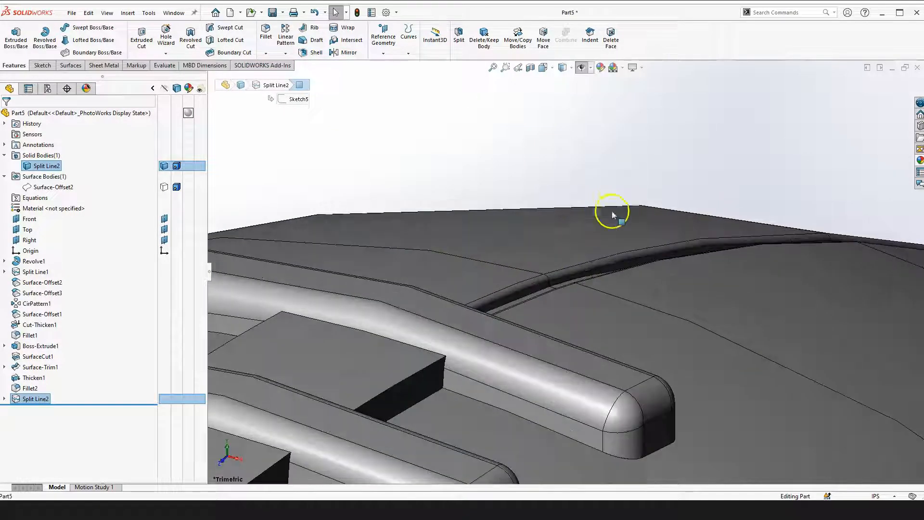
left_click(583, 258)
scroll(581, 290, "down", 3)
scroll(566, 310, "down", 3)
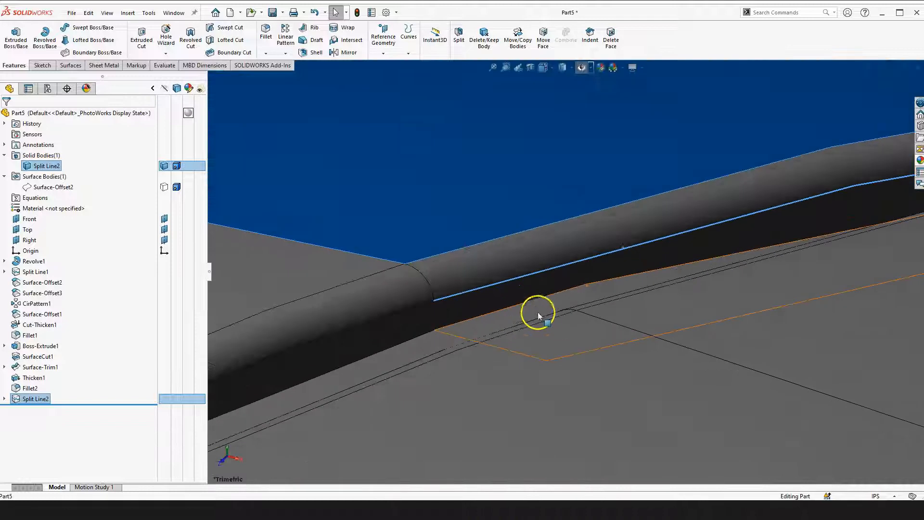
left_click(495, 265, "ctrl")
left_click(503, 301, "ctrl")
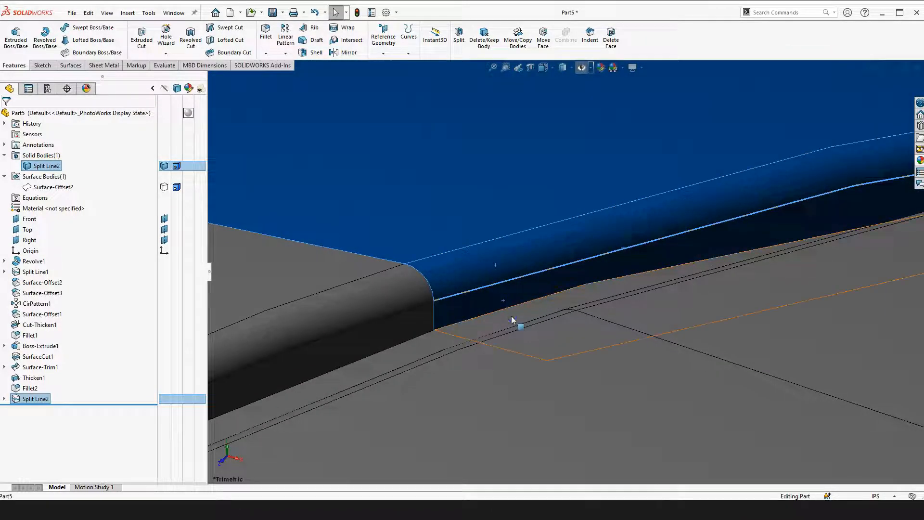
left_click(511, 316, "ctrl")
- Add the far groove's opposite fillet and the band face on the other side of the seam to the selection
scroll(593, 302, "down", 2)
scroll(590, 302, "down", 3)
left_click(590, 301, "ctrl")
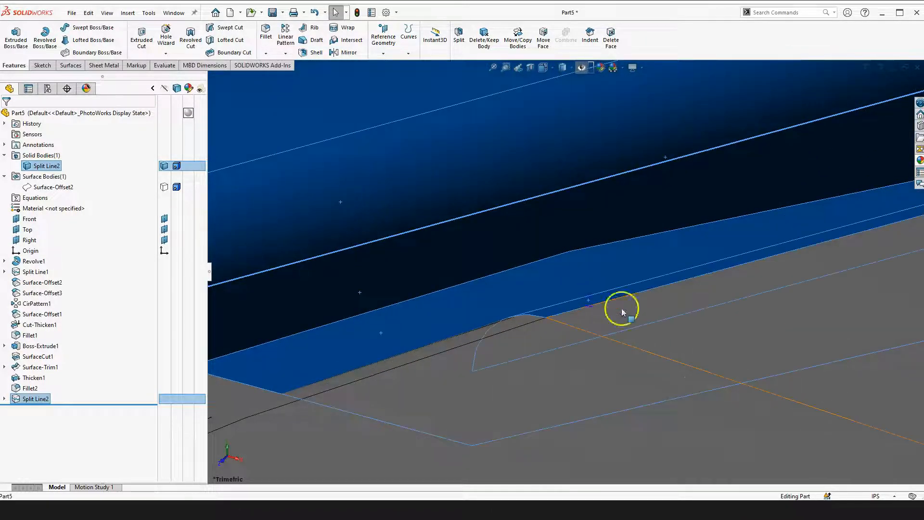
left_click(644, 318, "ctrl")
scroll(770, 329, "up", 8)
scroll(763, 326, "up", 5)
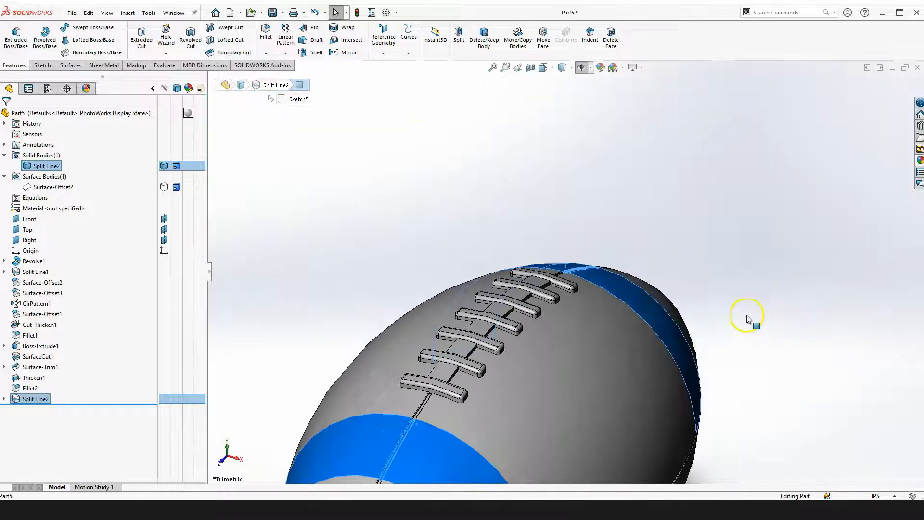
- Apply a white face colour, RGB 255, 255, 255, to all selected faces of both bands
scroll(515, 387, "down", 2)
scroll(515, 387, "up", 3)
scroll(659, 157, "down", 2)
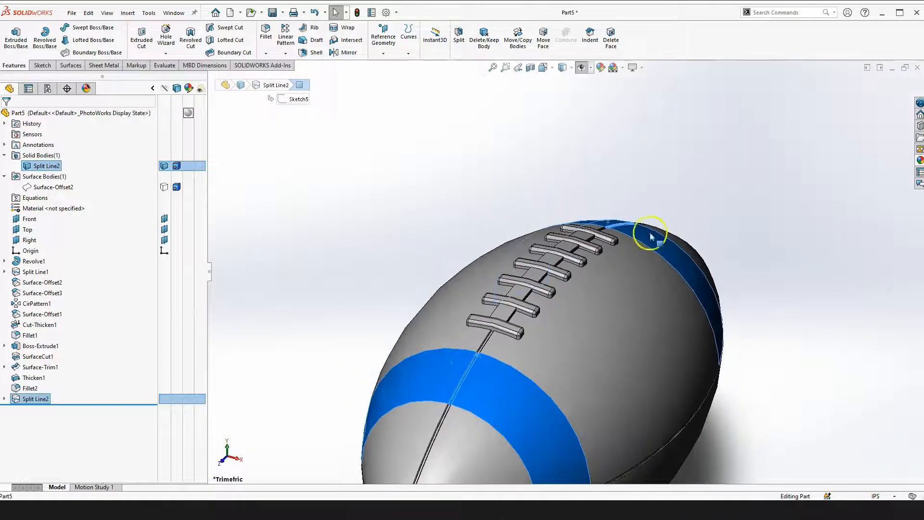
scroll(584, 231, "down", 3)
left_click(553, 255)
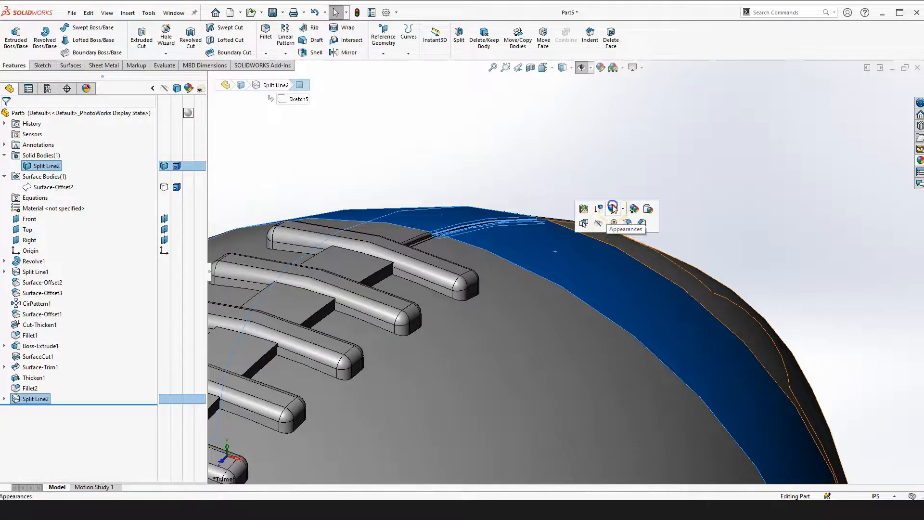
left_click(613, 207)
left_click(637, 232)
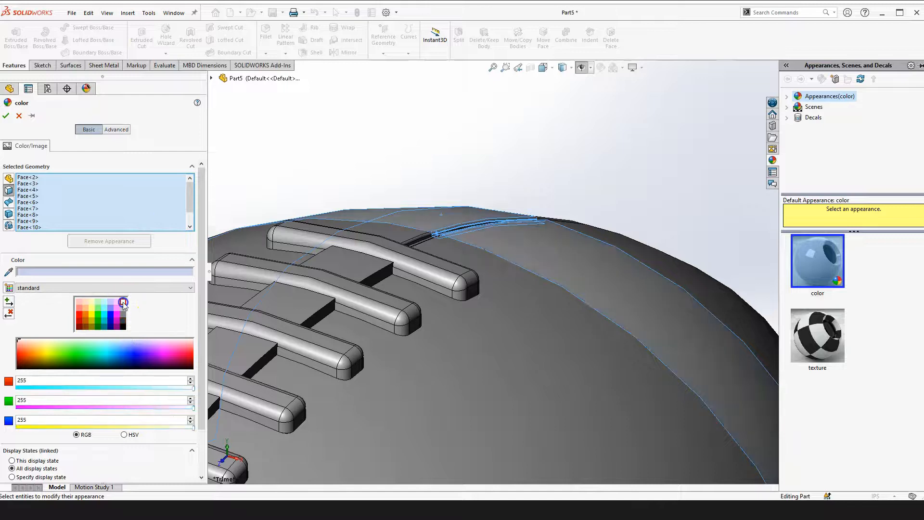
left_click(123, 302)
scroll(529, 217, "down", 5)
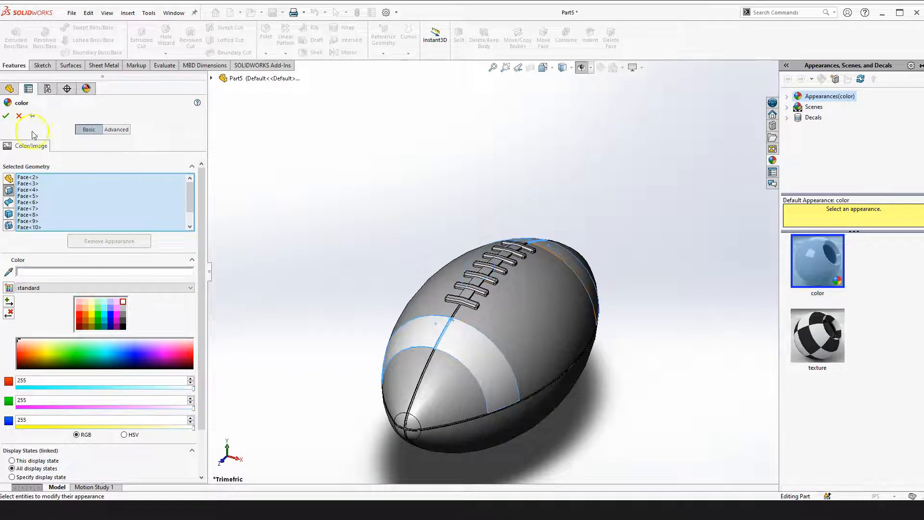
left_click(7, 116)
- Select the lace features Boss-Extrude1, SurfaceCut1, Surface-Trim1, Thicken1 and Fillet2 together
scroll(580, 259, "up", 3)
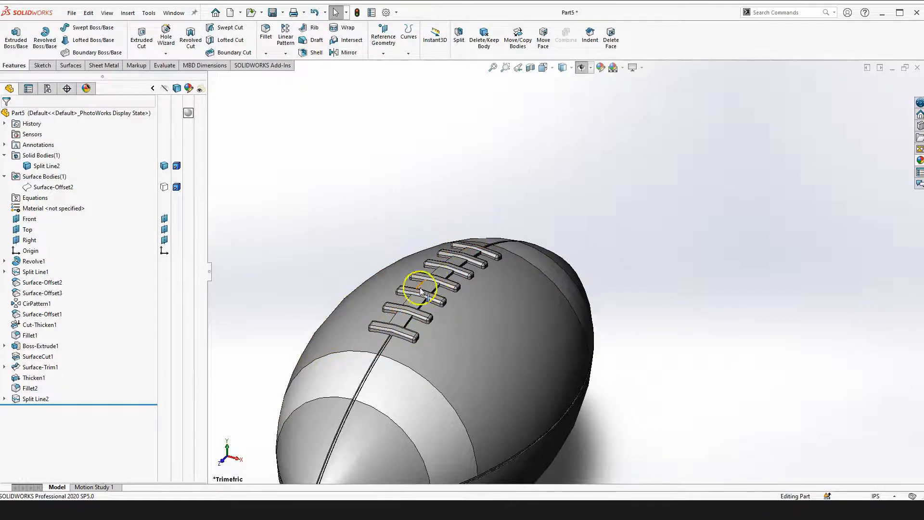
scroll(427, 255, "down", 2)
scroll(511, 250, "up", 2)
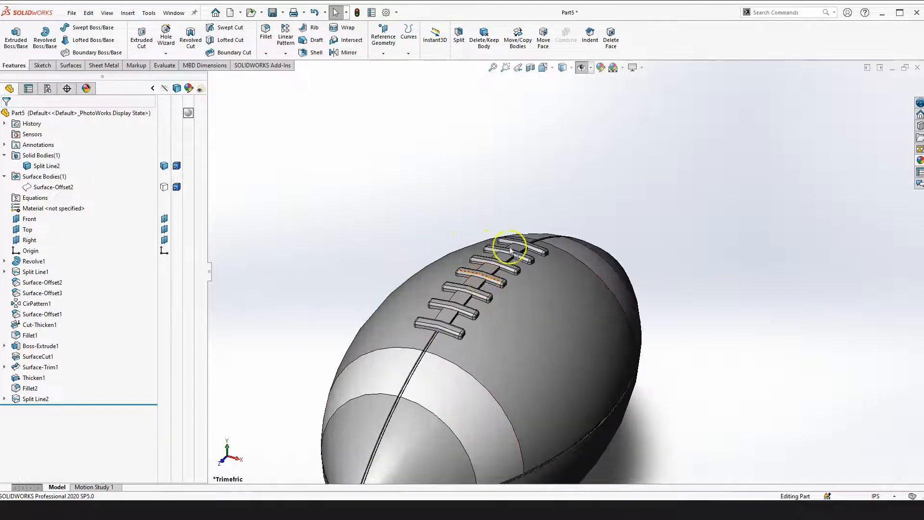
left_click(362, 247)
left_click(380, 249)
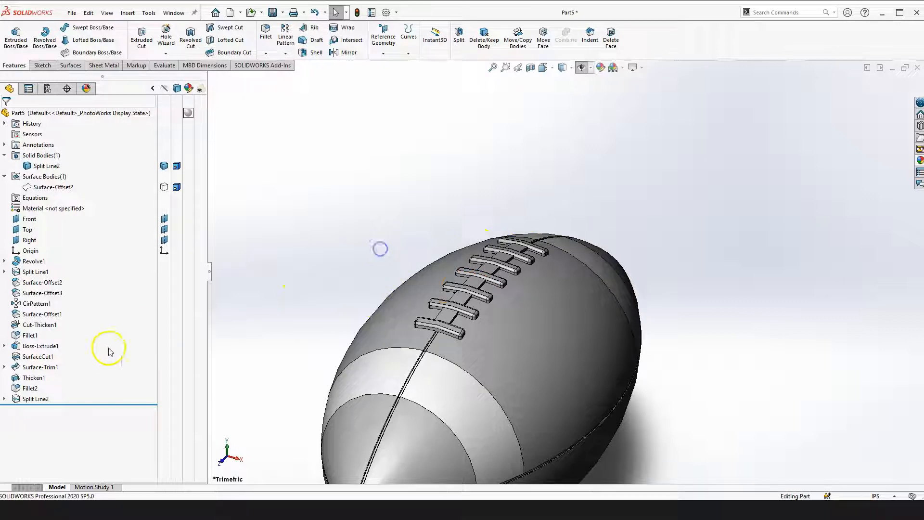
left_click(31, 336)
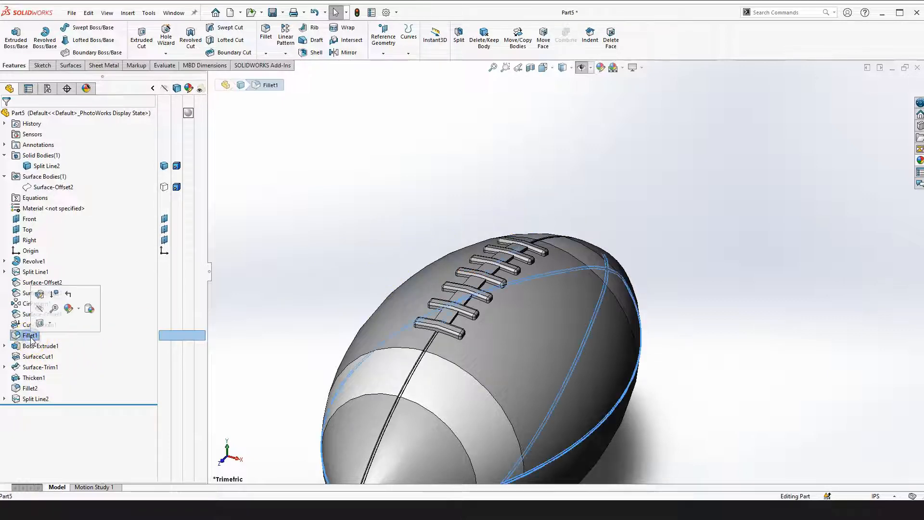
left_click(43, 346)
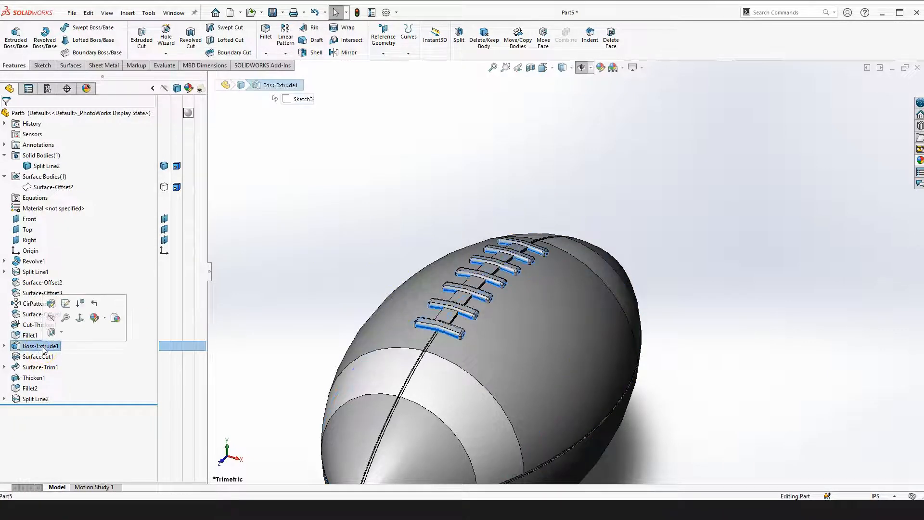
left_click(32, 367)
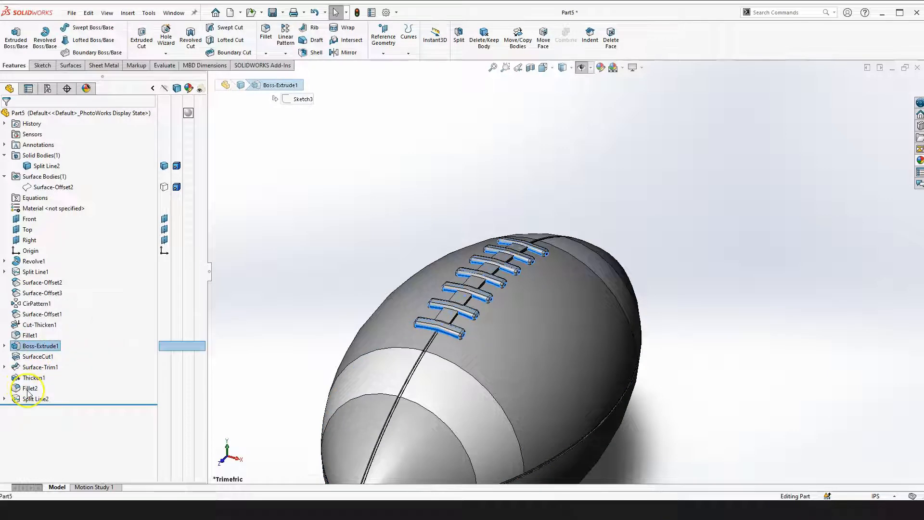
left_click(36, 359, "ctrl")
left_click(41, 367, "ctrl")
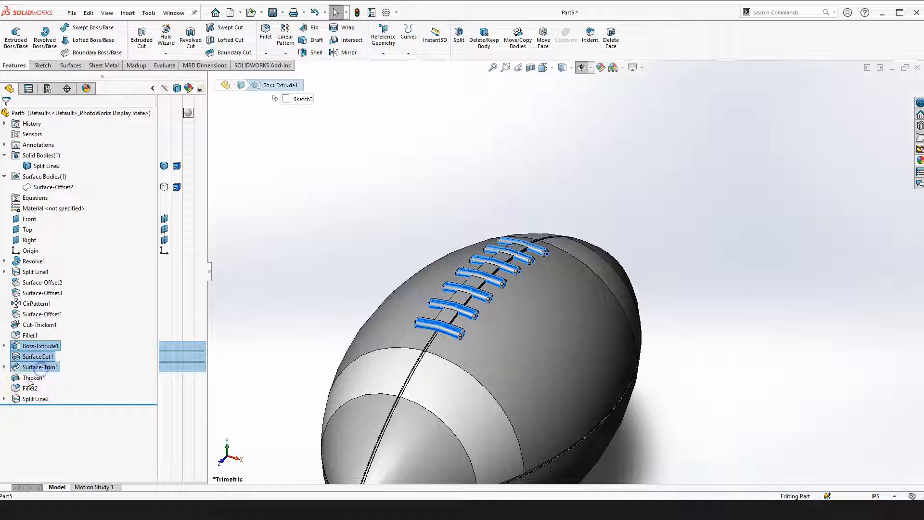
left_click(33, 377, "ctrl")
left_click(30, 388, "ctrl")
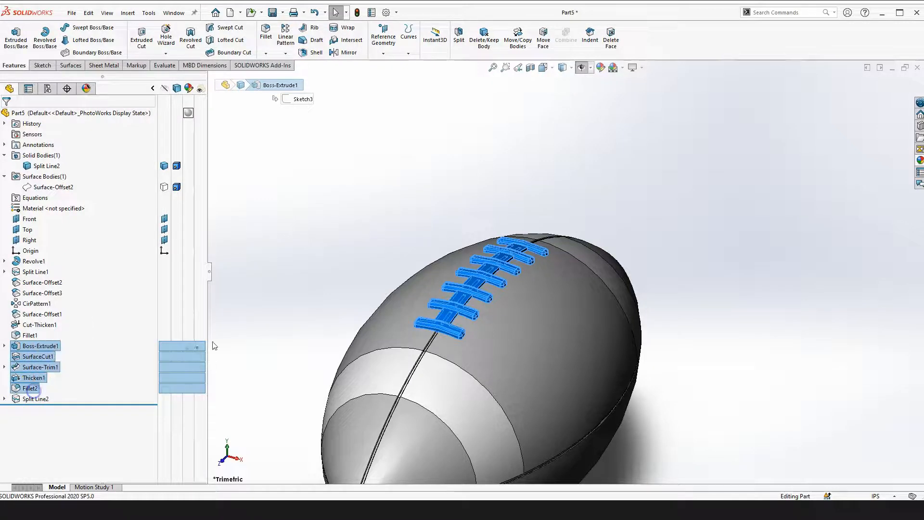
- Colour the selected lace features white, RGB 255, 255, 255
right_click(34, 389)
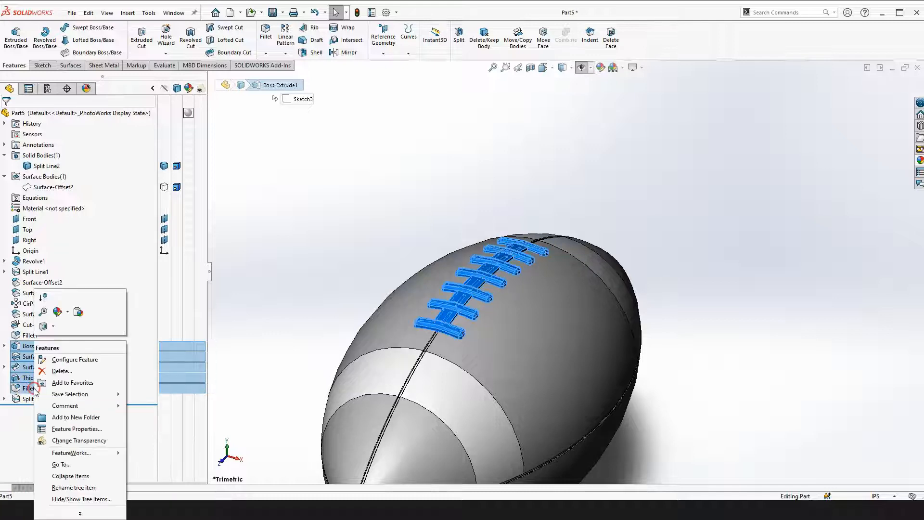
left_click(58, 313)
left_click(67, 332)
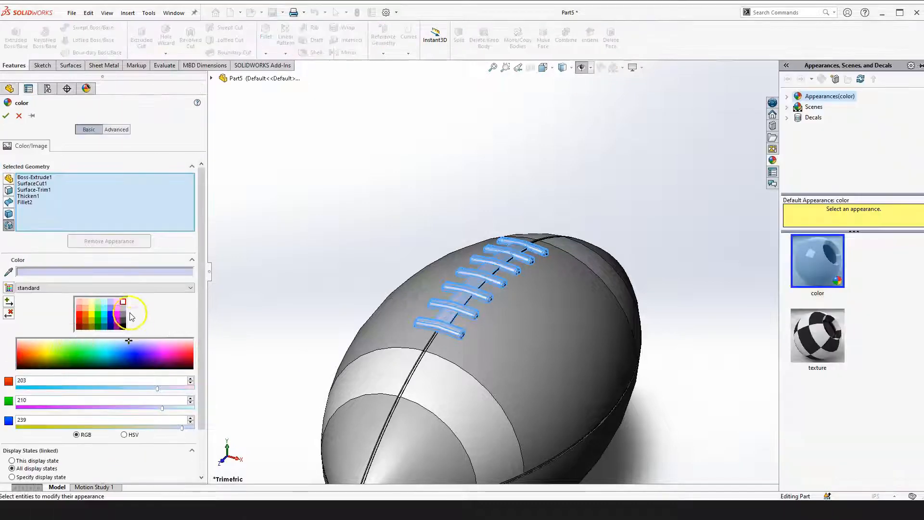
left_click(123, 301)
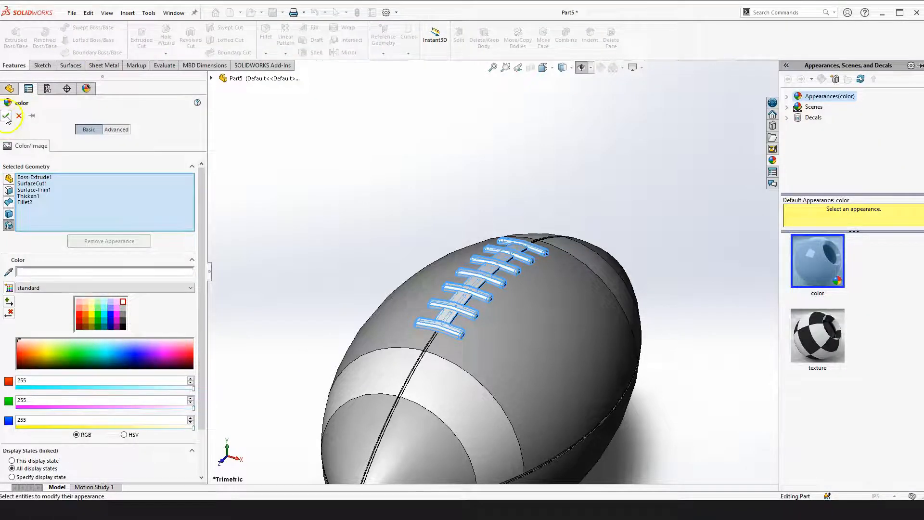
left_click(6, 116)
- Set the whole part's appearance to a leather brown, RGB 135, 48, 0
middle_click_drag(504, 336, 676, 321)
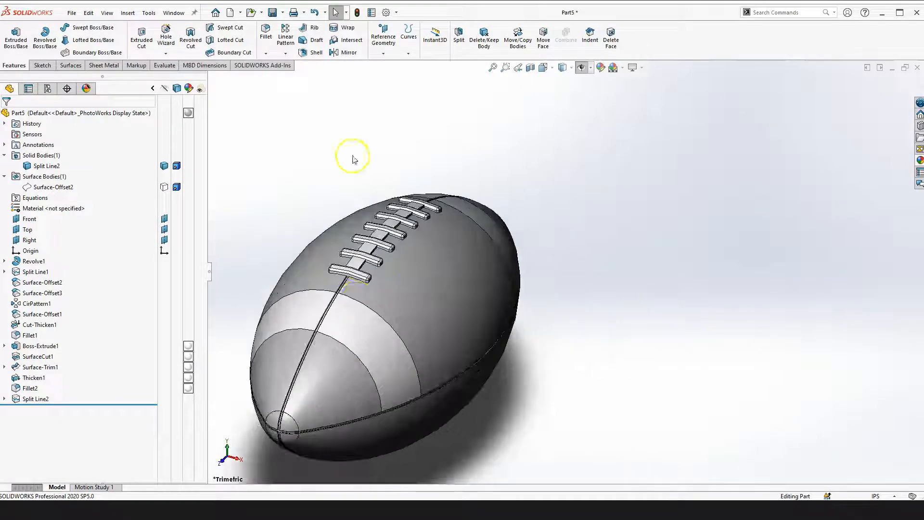
scroll(403, 270, "up", 3)
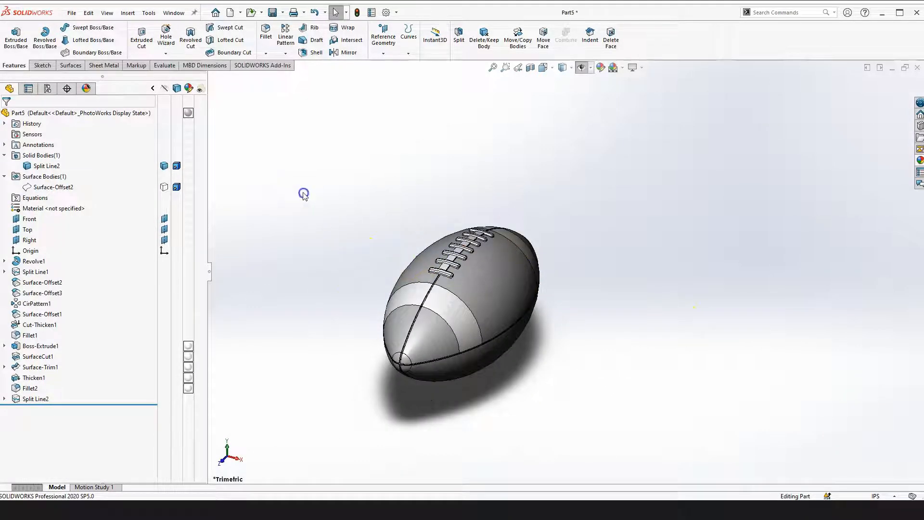
left_click(188, 115)
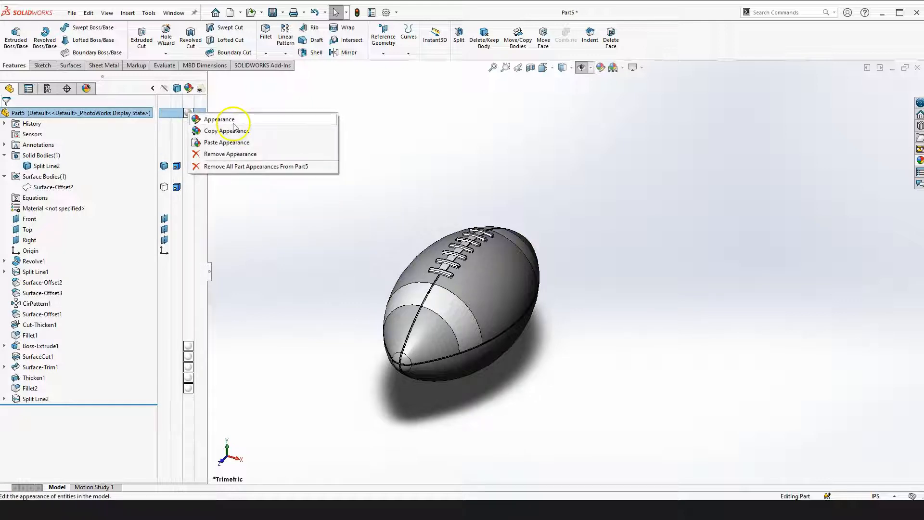
left_click(233, 121)
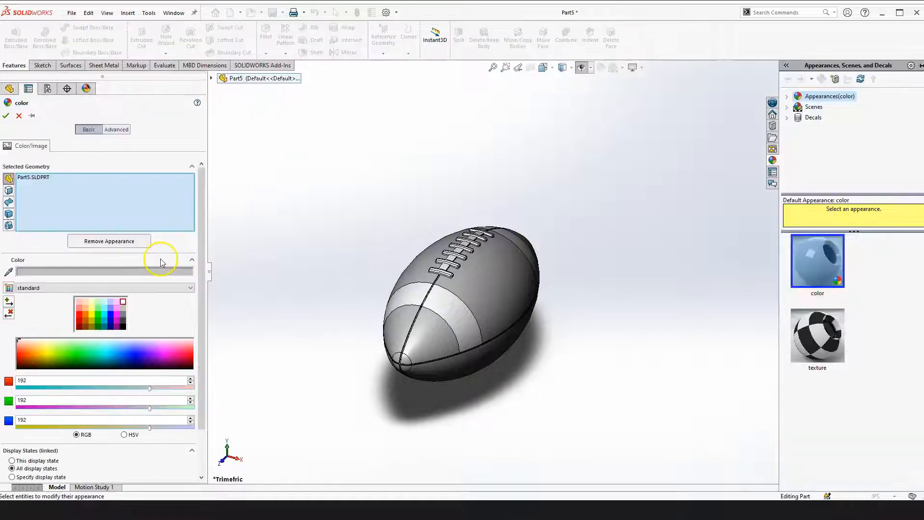
mouse_move(51, 349)
left_mouse_down()
mouse_move(101, 353)
mouse_move(27, 361)
left_mouse_up()
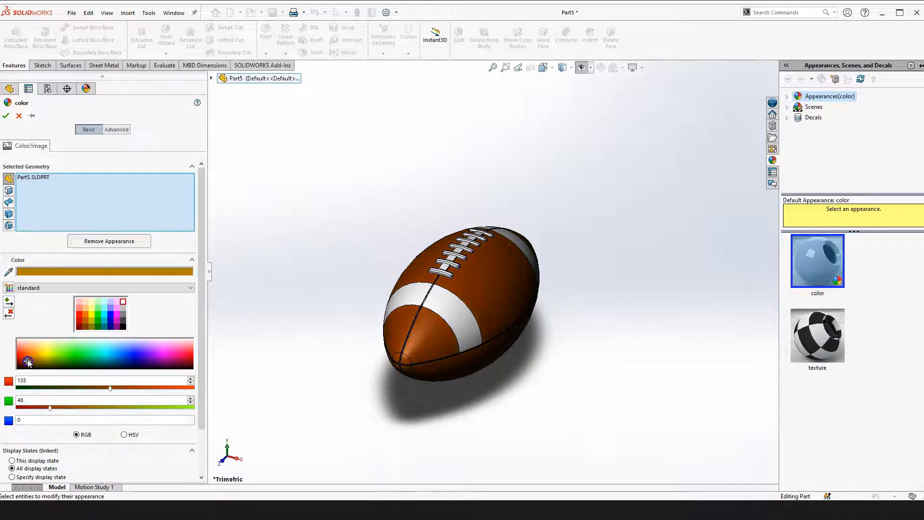
left_click(7, 113)
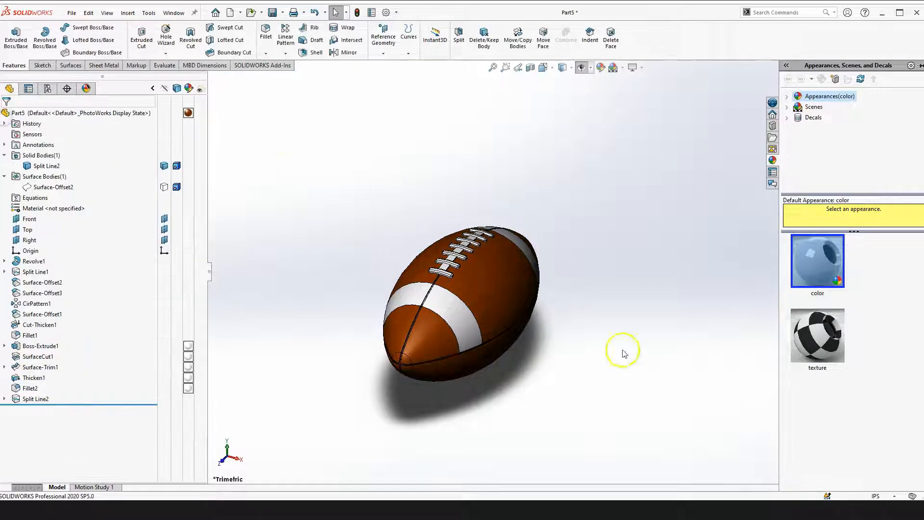
- View the coloured football in trimetric orientation and inspect its laces, seams and both white bands from several angles
key("space")
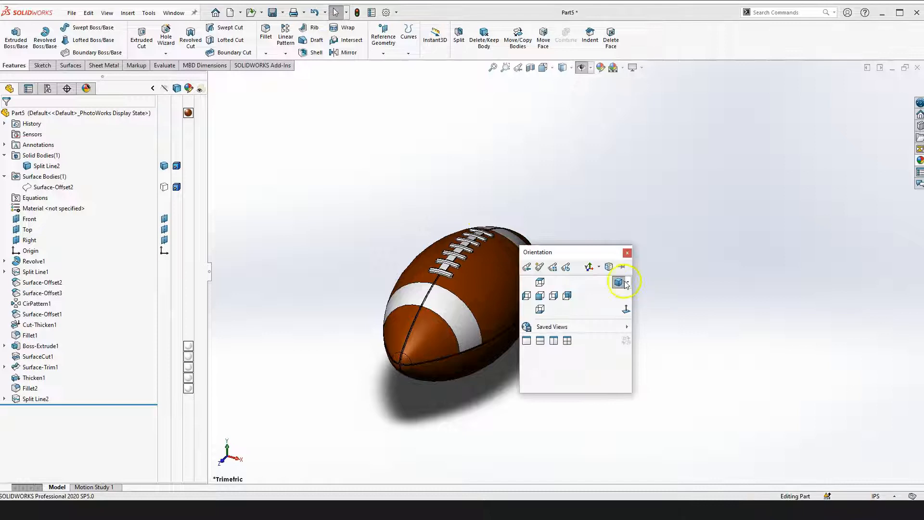
left_click(619, 282)
middle_click_drag(729, 267, 468, 283)
scroll(603, 271, "down", 5)
scroll(468, 284, "up", 4)
middle_click_drag(468, 284, 482, 343)
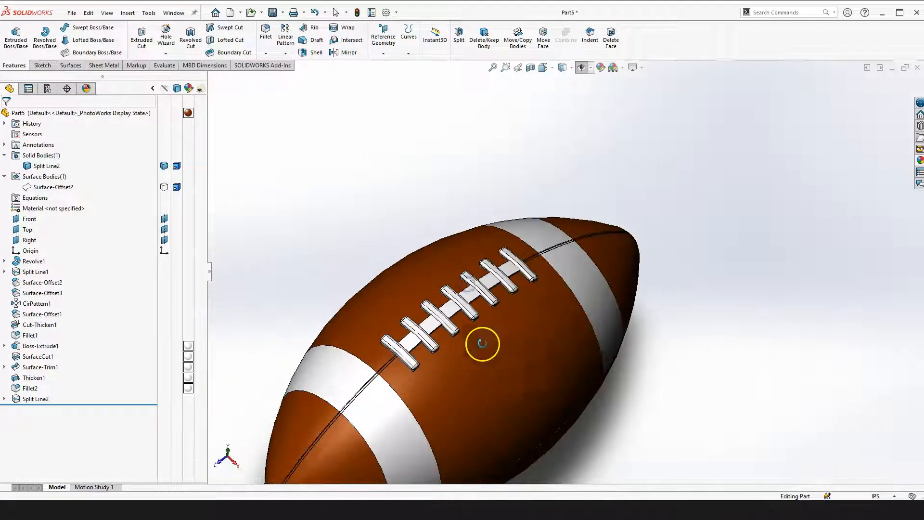
scroll(519, 374, "up", 2)
scroll(570, 306, "down", 3)
middle_click_drag(572, 287, 565, 351)
scroll(564, 352, "up", 3)
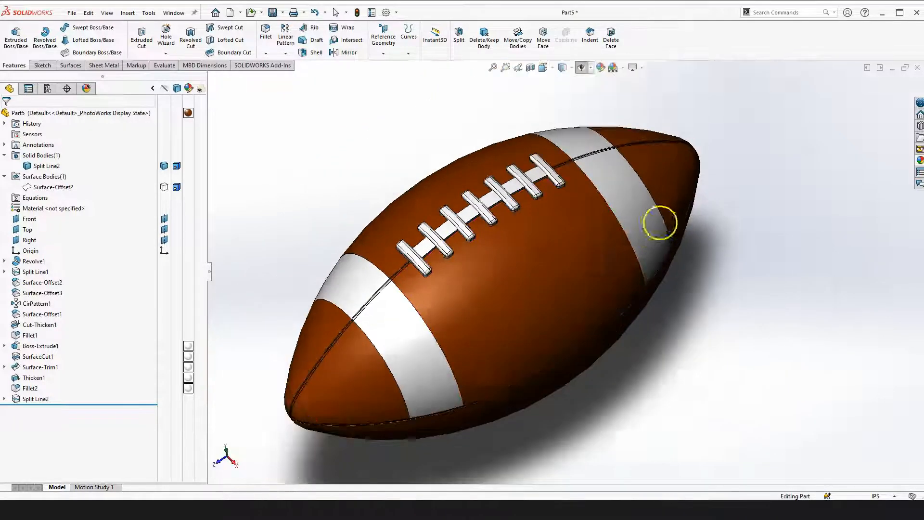
- Examine the football's laces and bands, and view its side profile normal to the Right plane
middle_click_drag(659, 223, 597, 257)
scroll(651, 233, "down", 2)
middle_click_drag(652, 232, 601, 265)
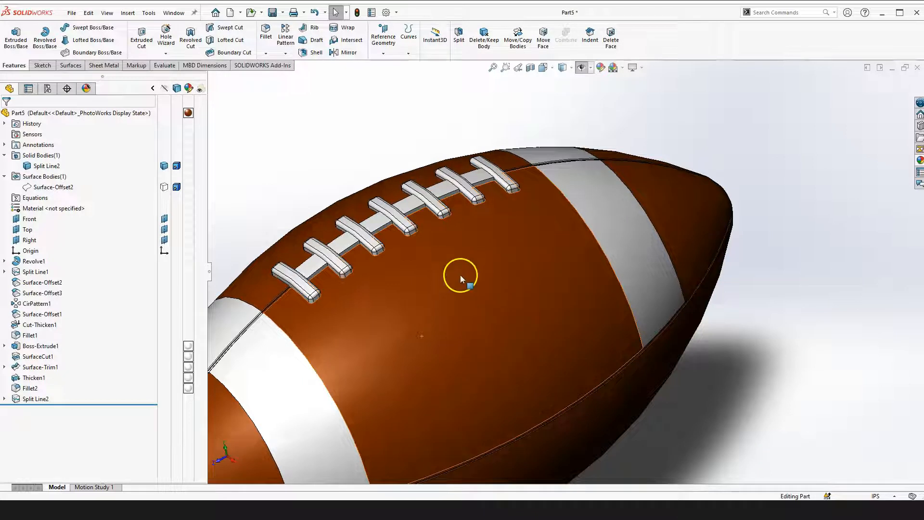
scroll(460, 275, "up", 3)
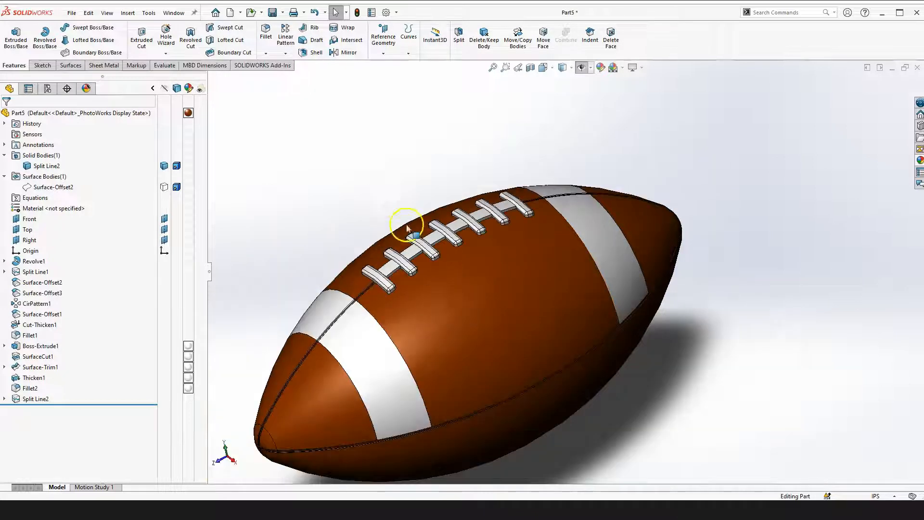
left_click(27, 230)
left_click(28, 240)
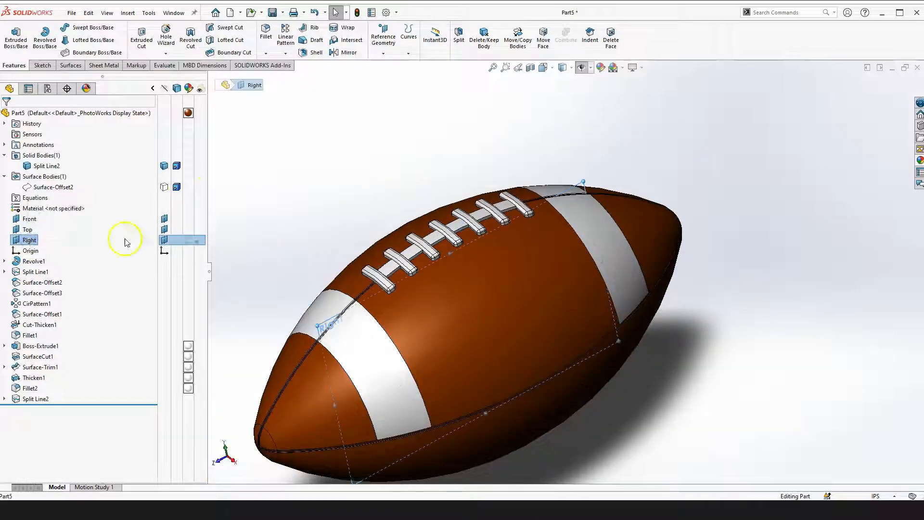
key("space")
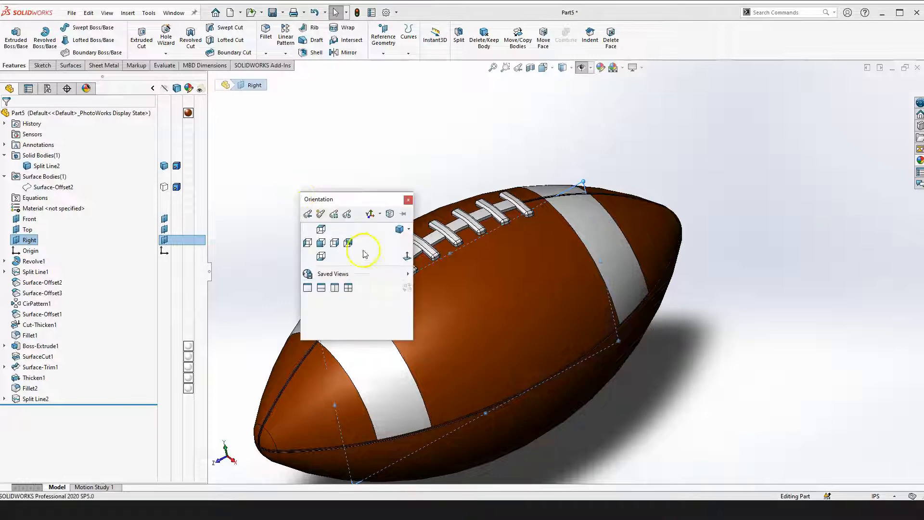
left_click(406, 256)
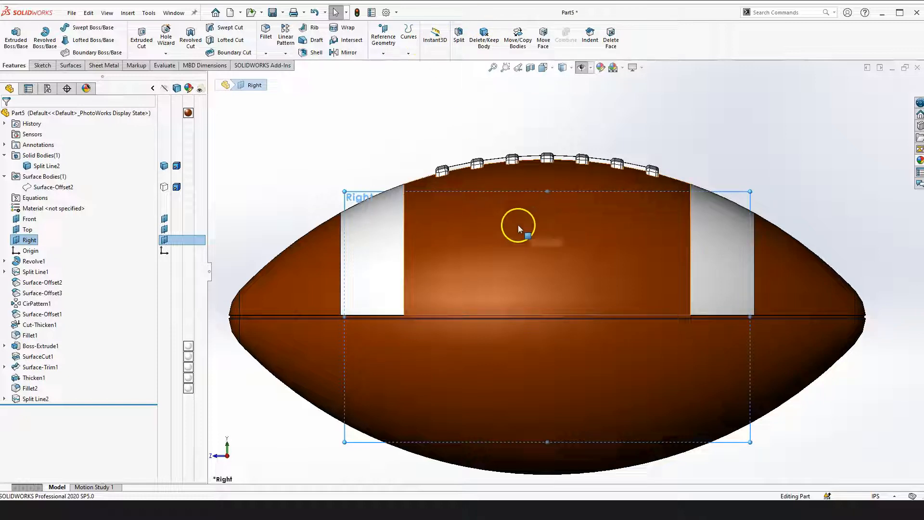
left_click(309, 141)
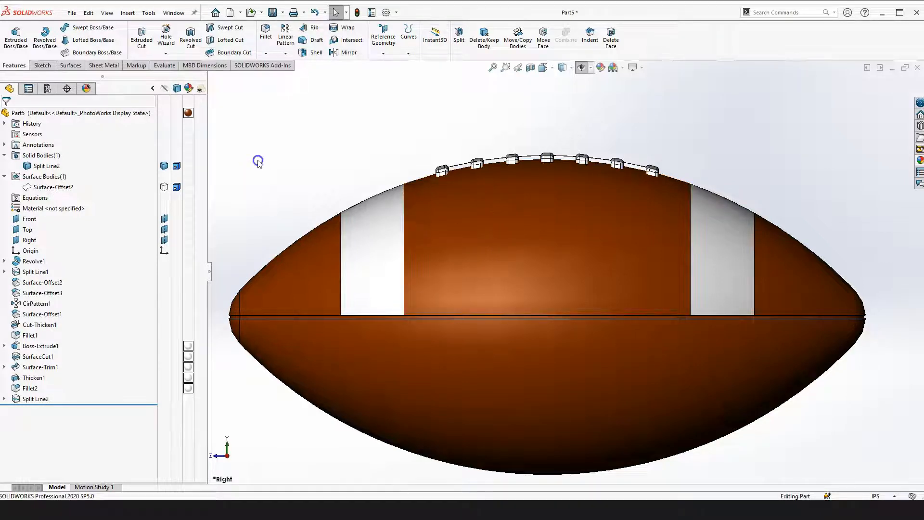
- Inspect the white bands, laces and seams at an angle and close up, and return the football to trimetric orientation
key("space")
left_click(323, 146)
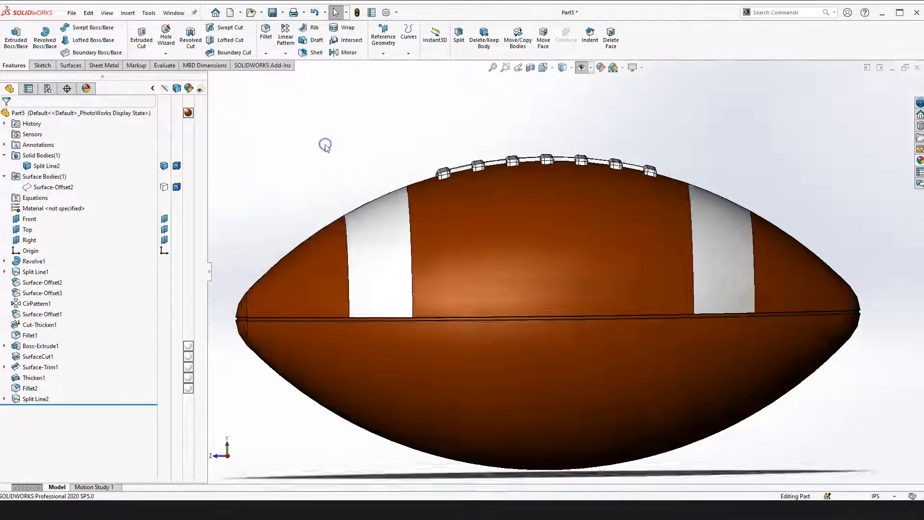
middle_click_drag(720, 264, 696, 277)
scroll(673, 186, "down", 3)
scroll(641, 227, "up", 2)
scroll(695, 277, "down", 3)
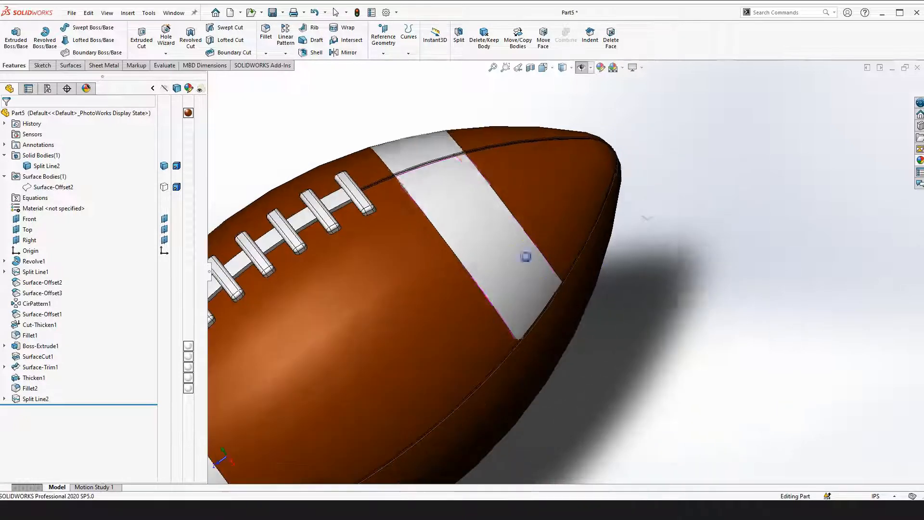
scroll(526, 257, "up", 3)
middle_click_drag(532, 274, 368, 167)
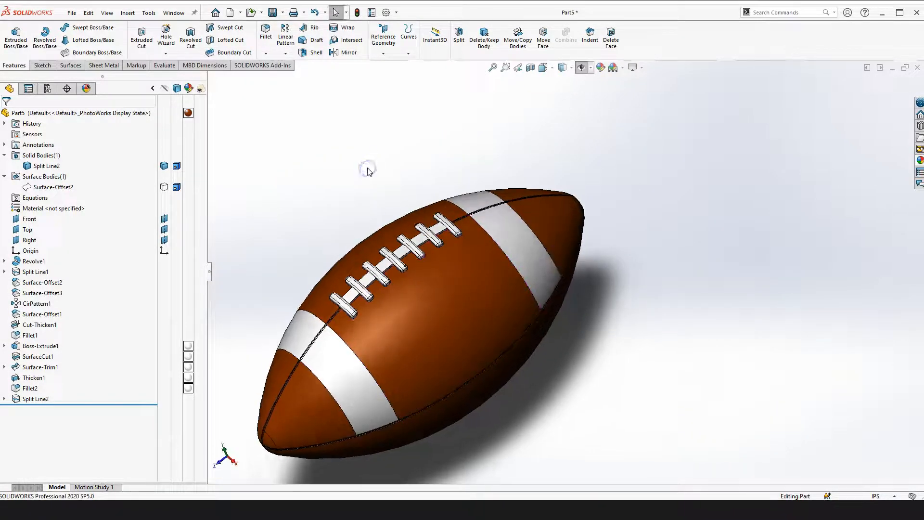
key("space")
left_click(470, 205)
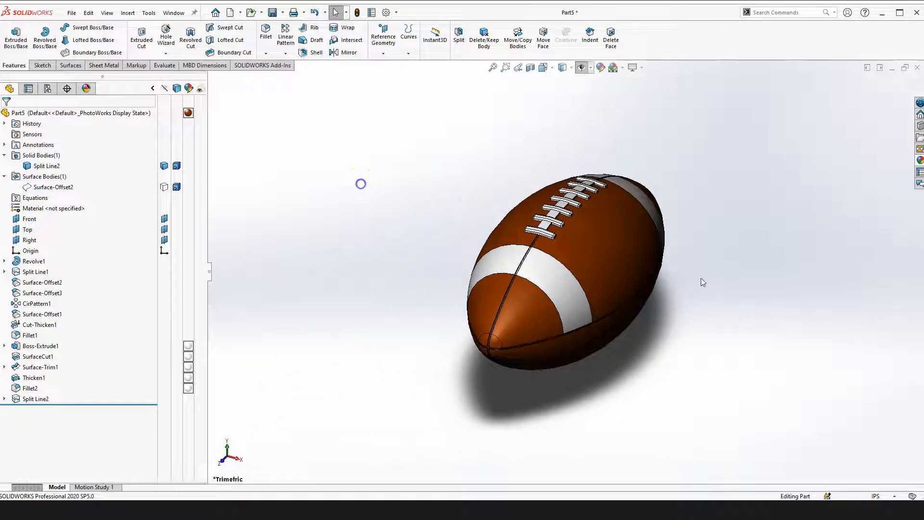